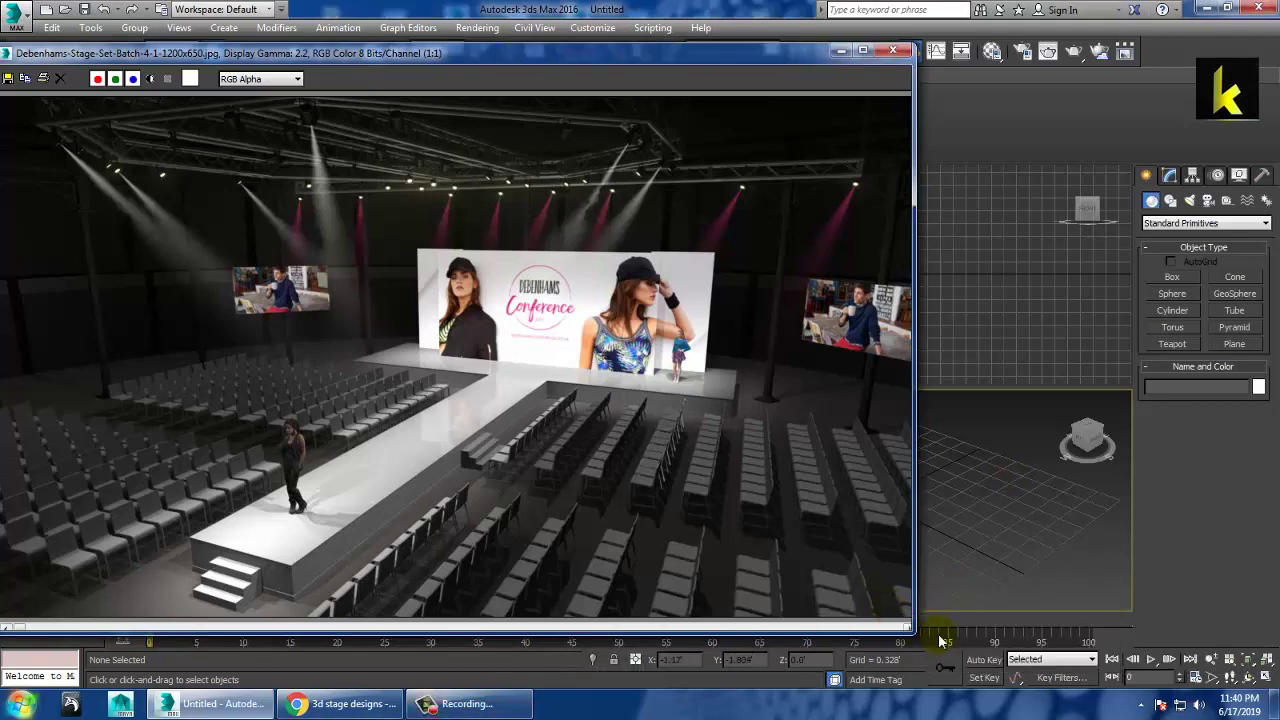
Step: Shrink the stage reference image window and minimize it to free the viewports
left_click_drag(905, 628, 838, 620)
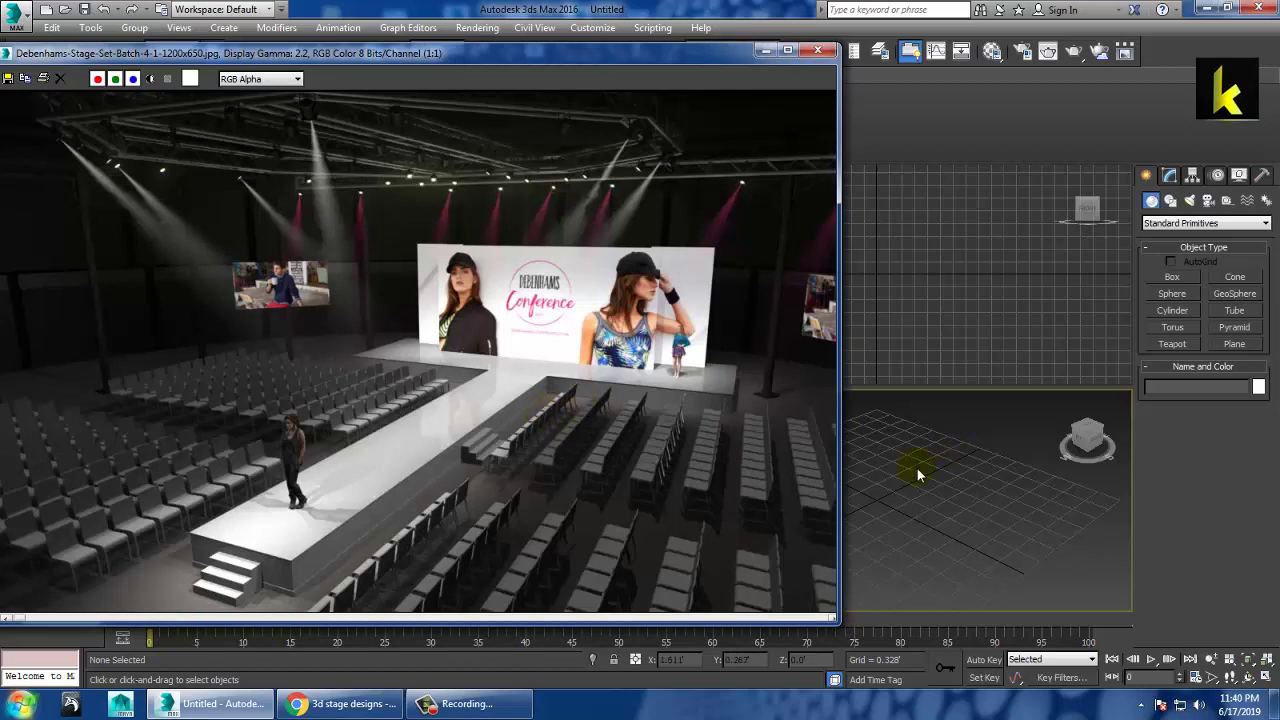
left_click(914, 470)
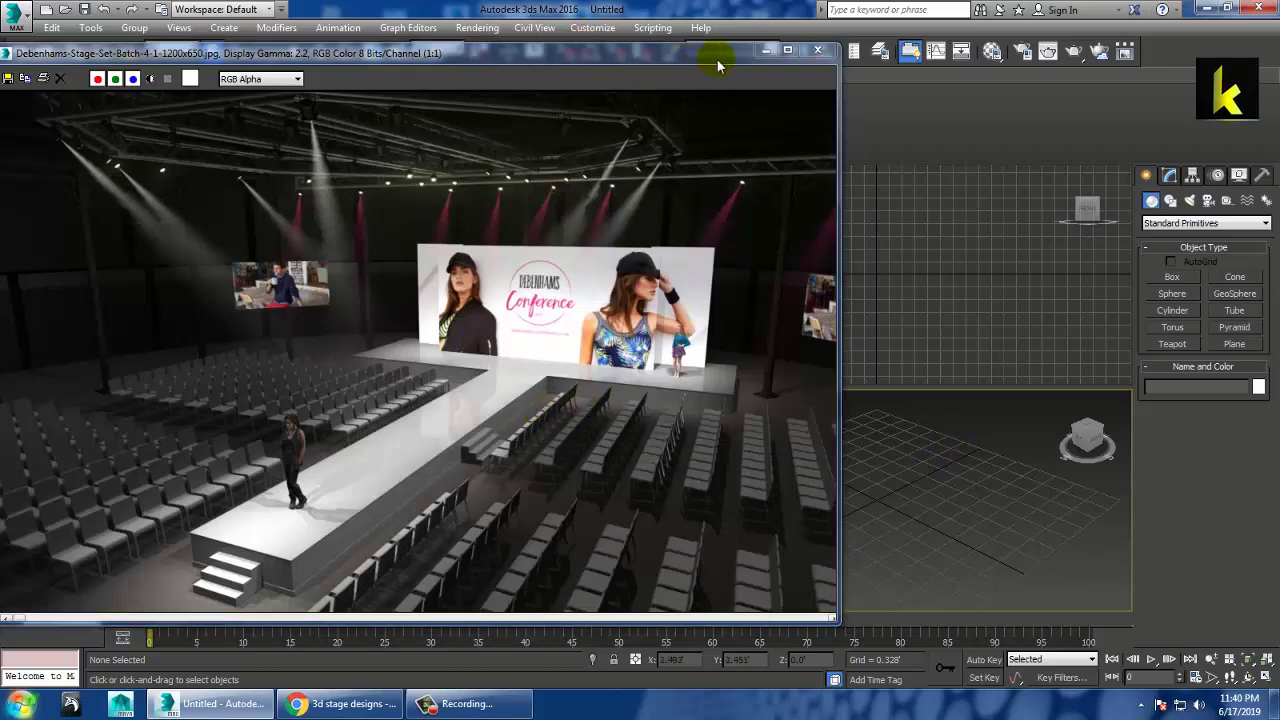
left_click(765, 50)
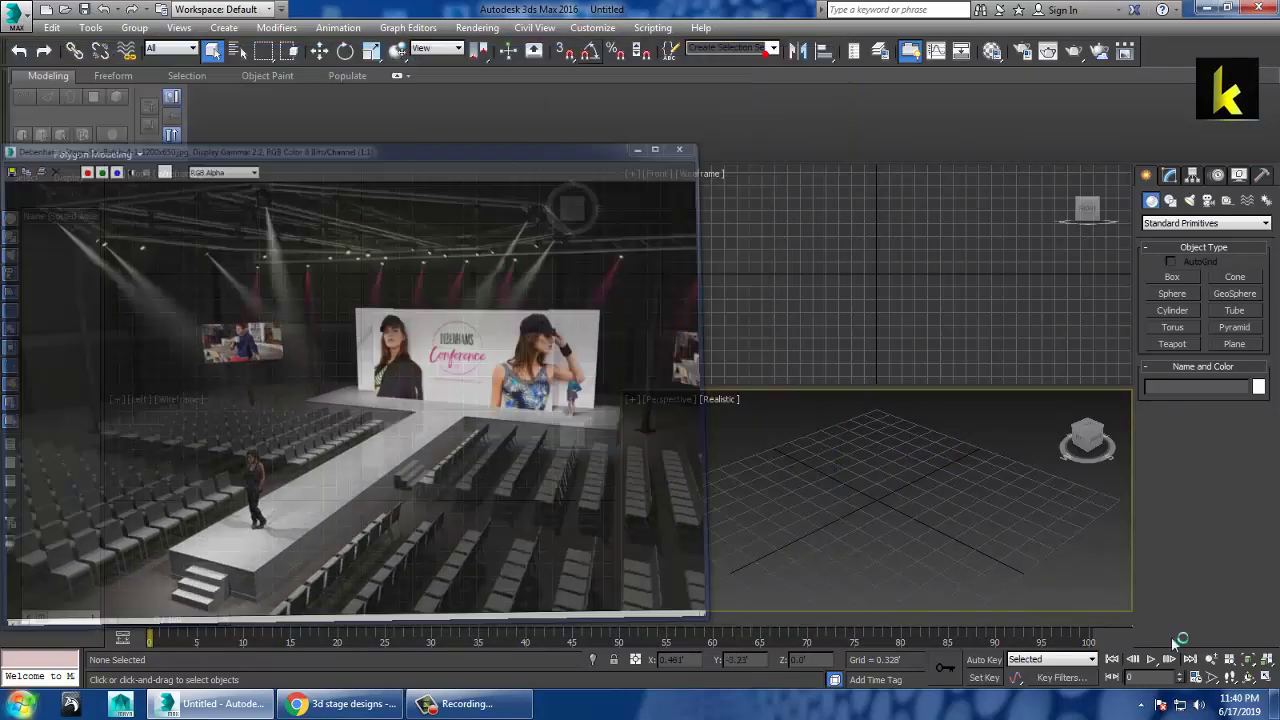
left_click(408, 492)
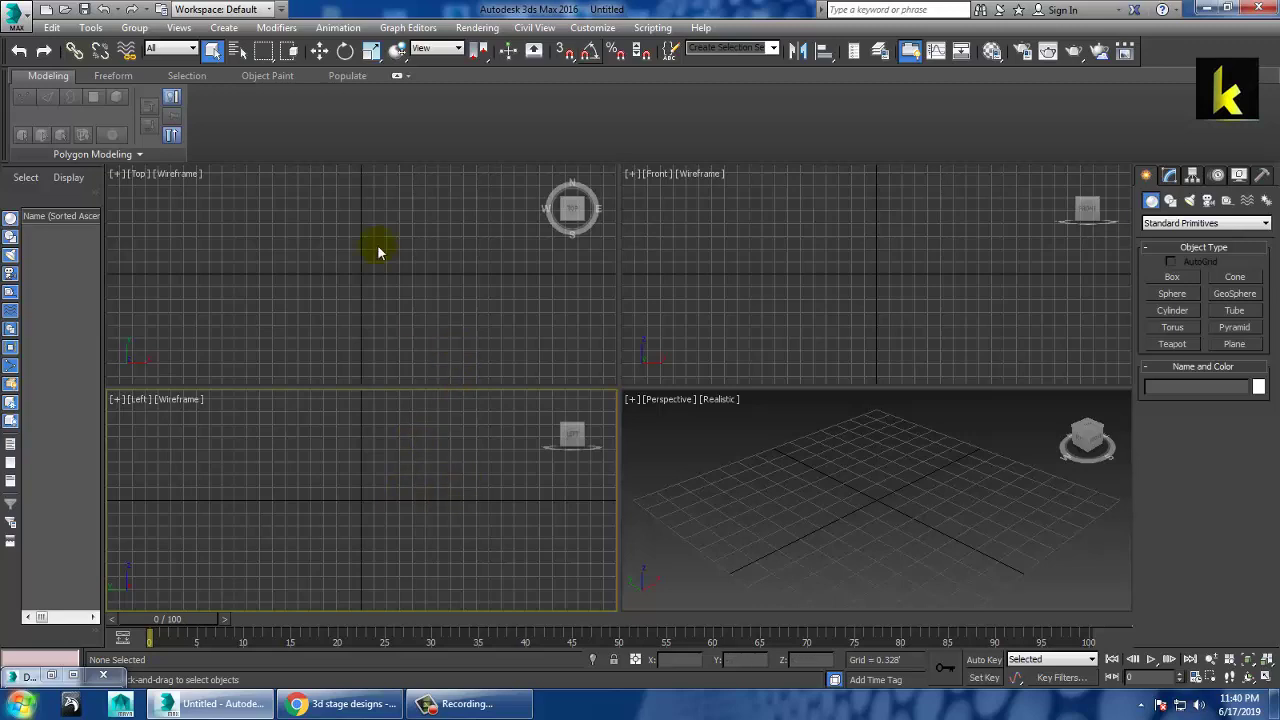
Step: Maximize the Top view and draw a ground plane about 11.5' long and 16.3' wide around the origin
left_click(305, 268)
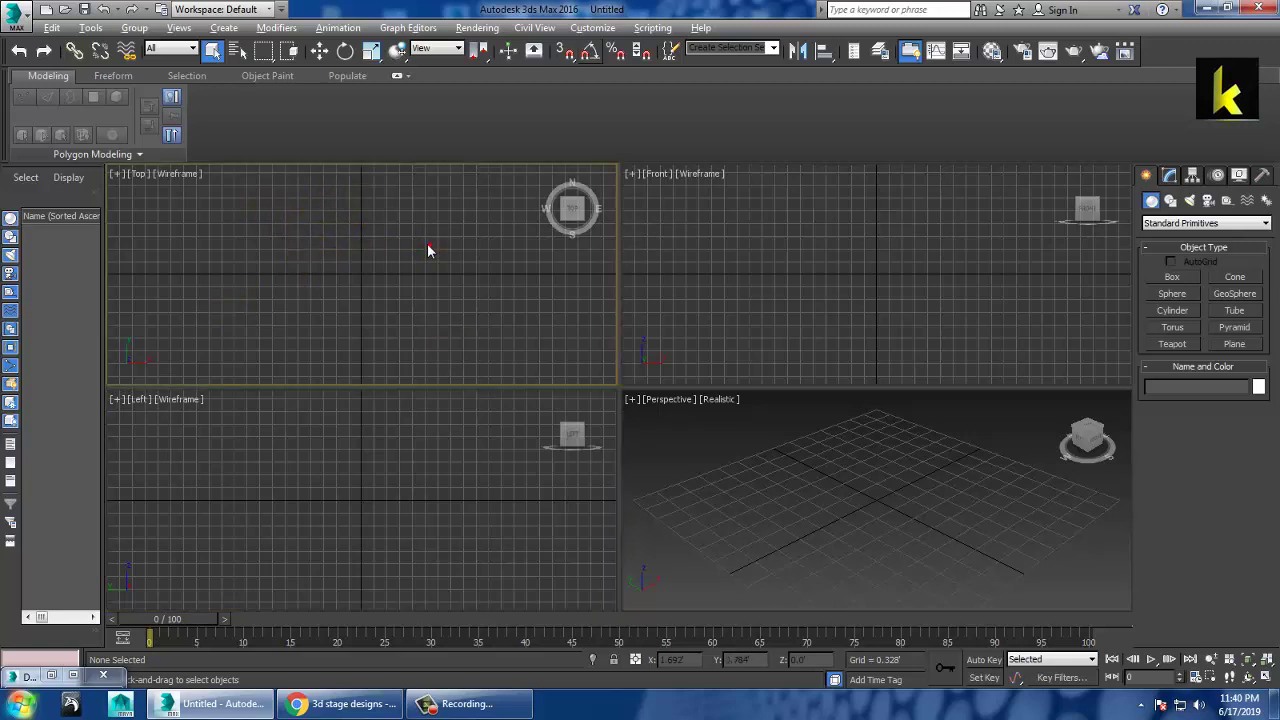
key("alt+w")
left_click(1234, 344)
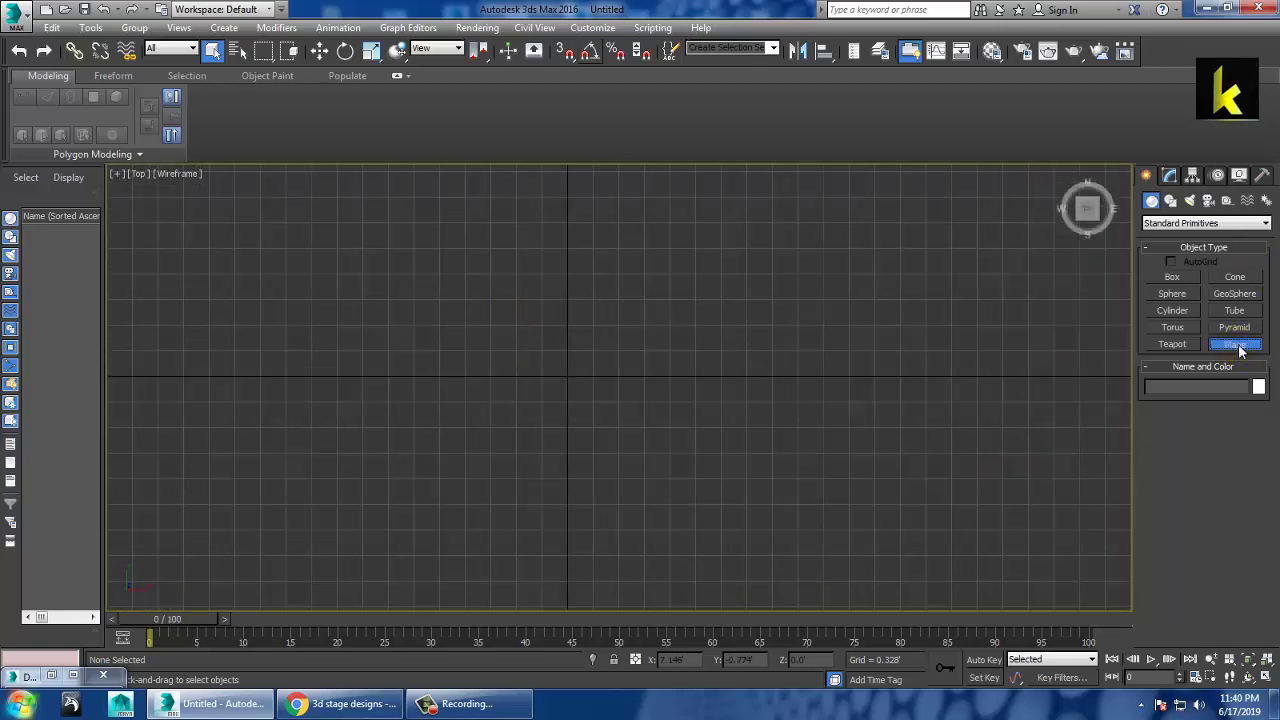
middle_click_drag(686, 314, 521, 381)
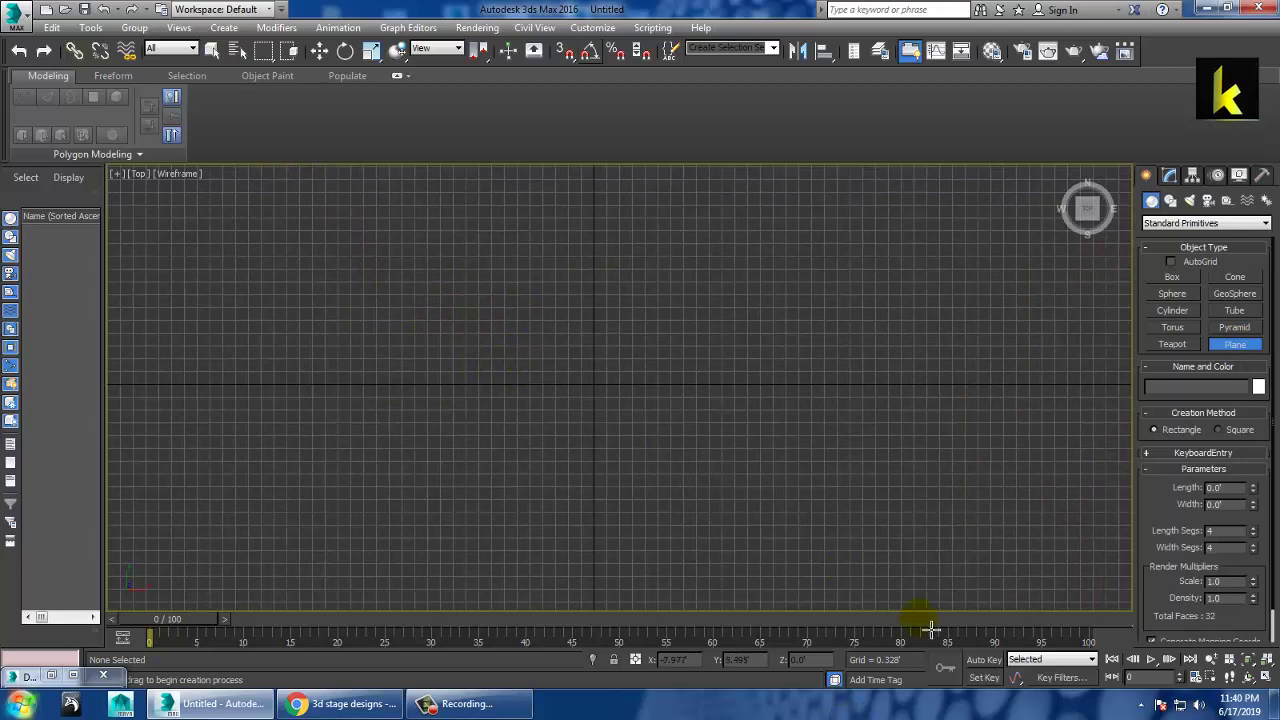
left_click_drag(919, 612, 285, 168)
right_click(616, 358)
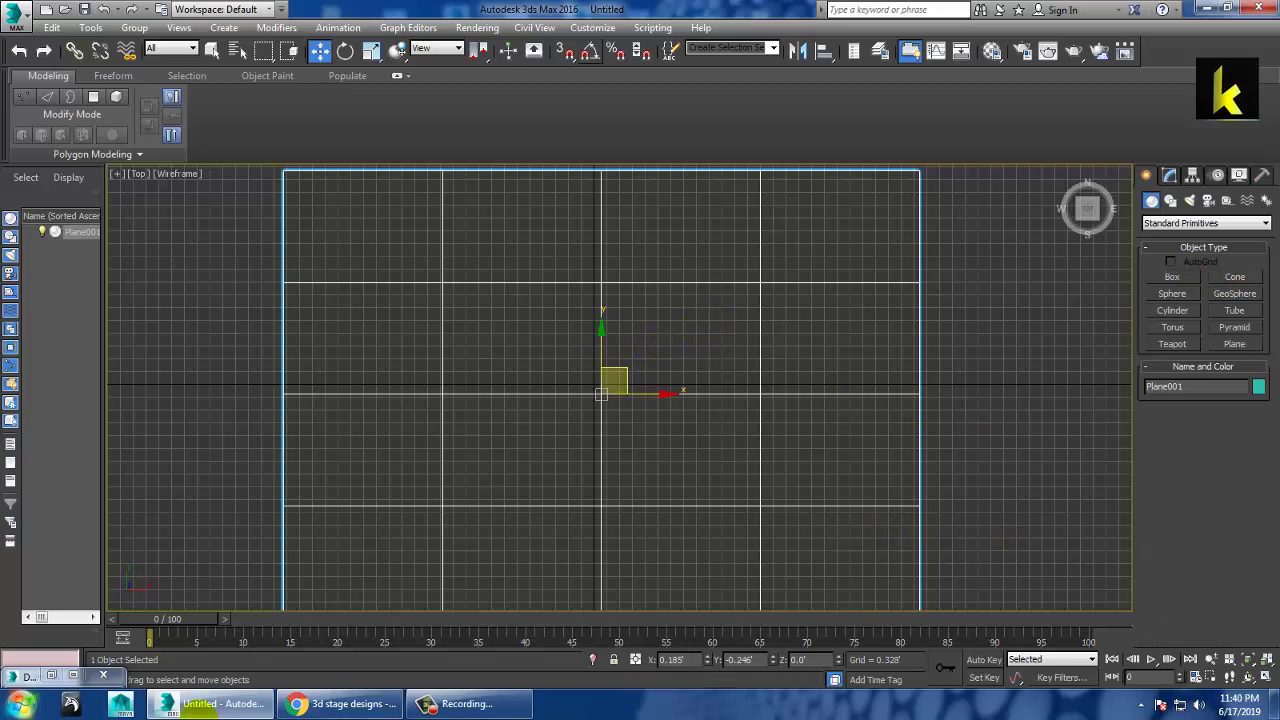
Step: Check the stage reference image and scale the ground plane to about 134% along Y
left_click(51, 675)
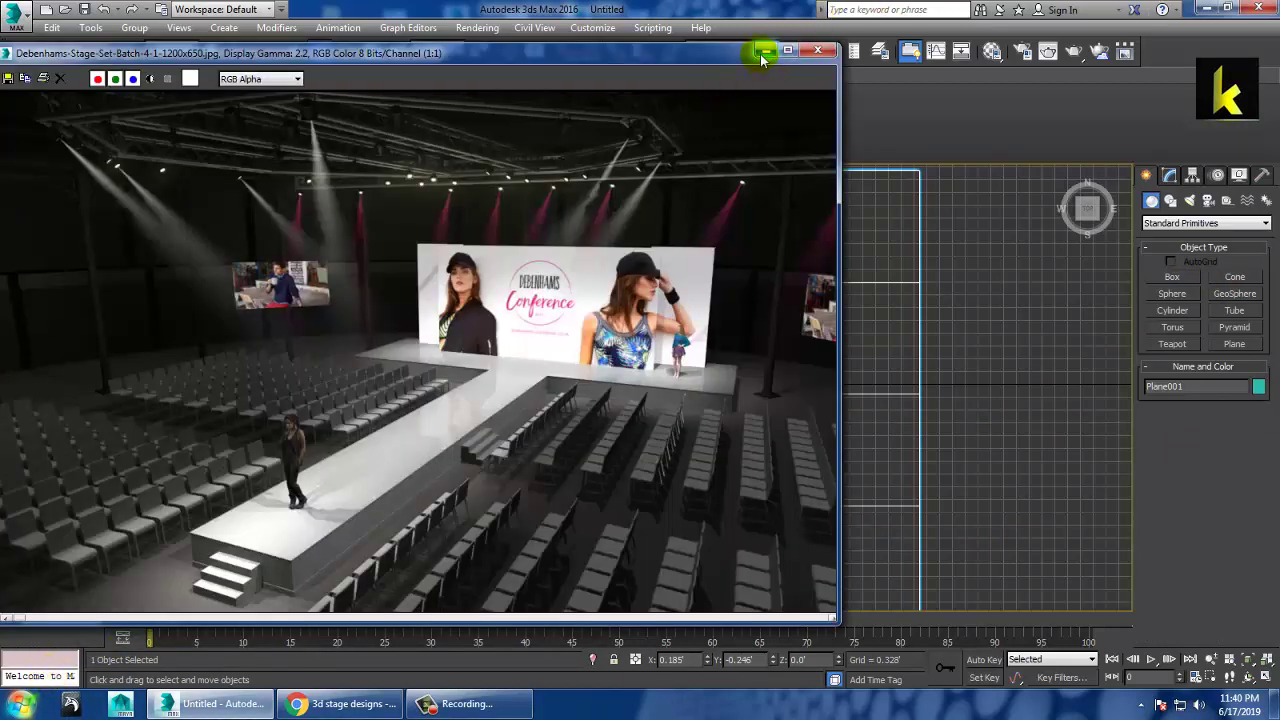
left_click(762, 52)
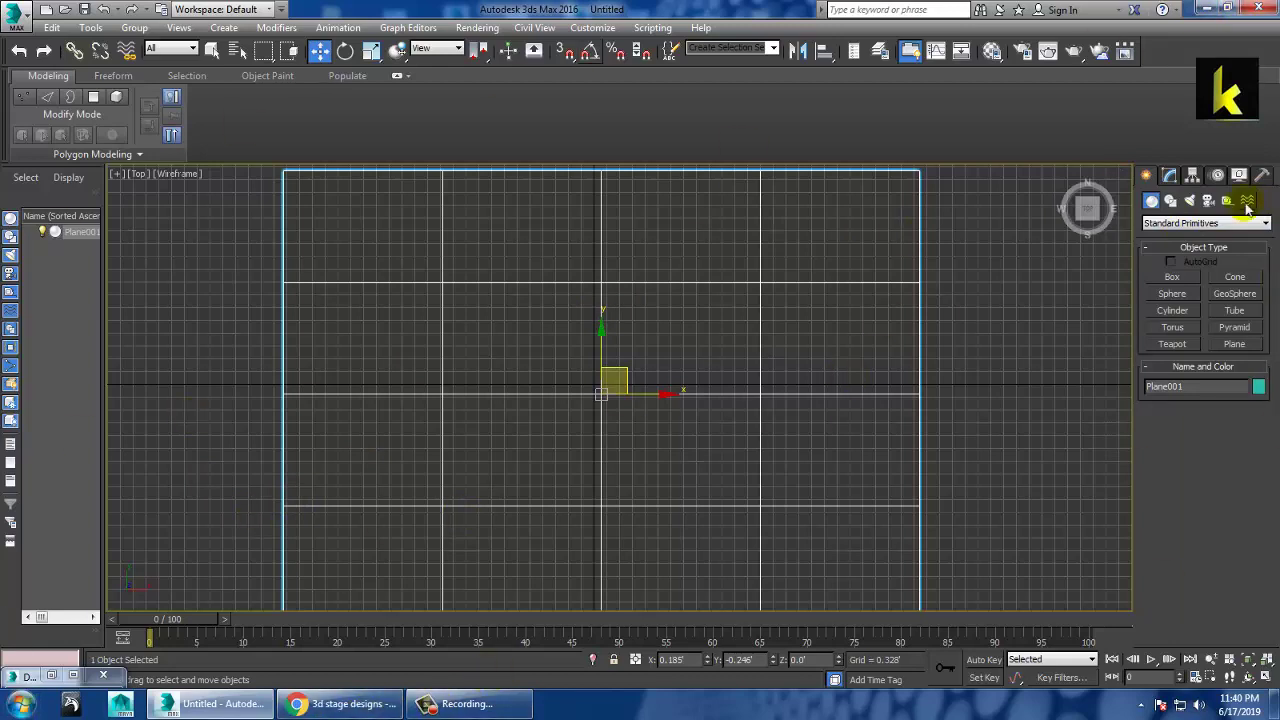
left_click(1170, 200)
left_click(1235, 289)
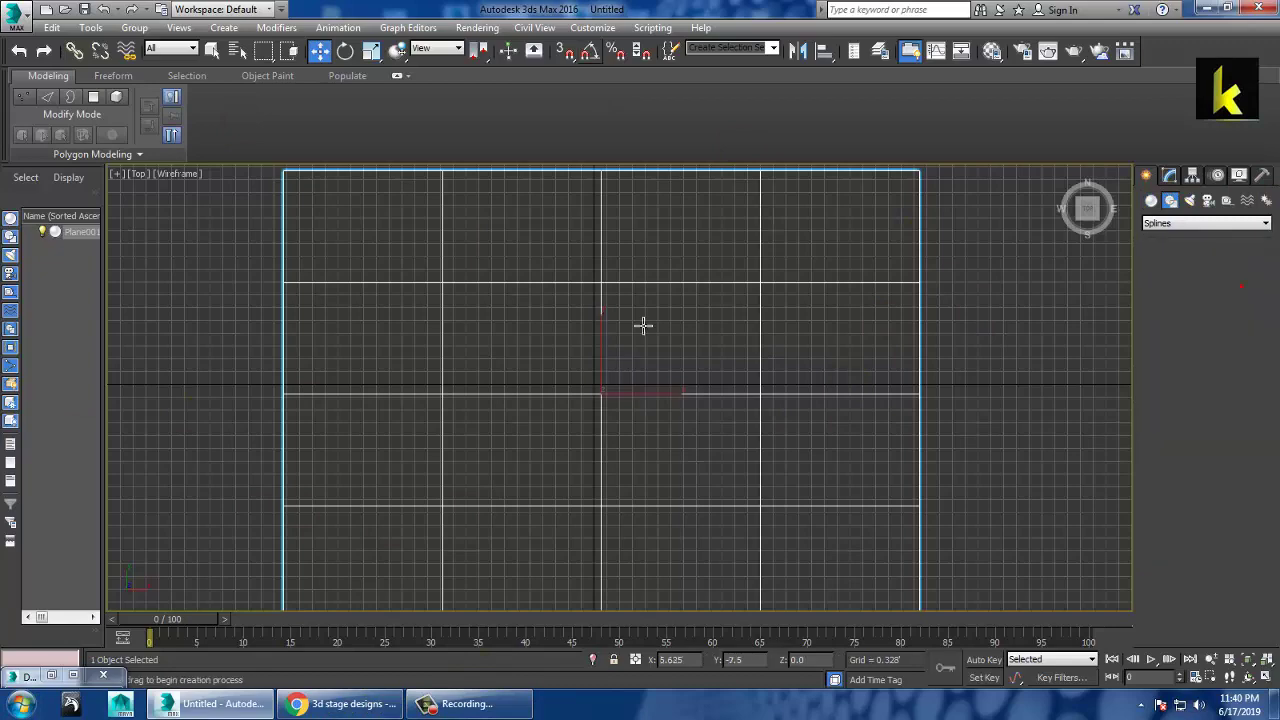
left_click(666, 291)
scroll(598, 263, "down", 2)
scroll(598, 263, "down", 2)
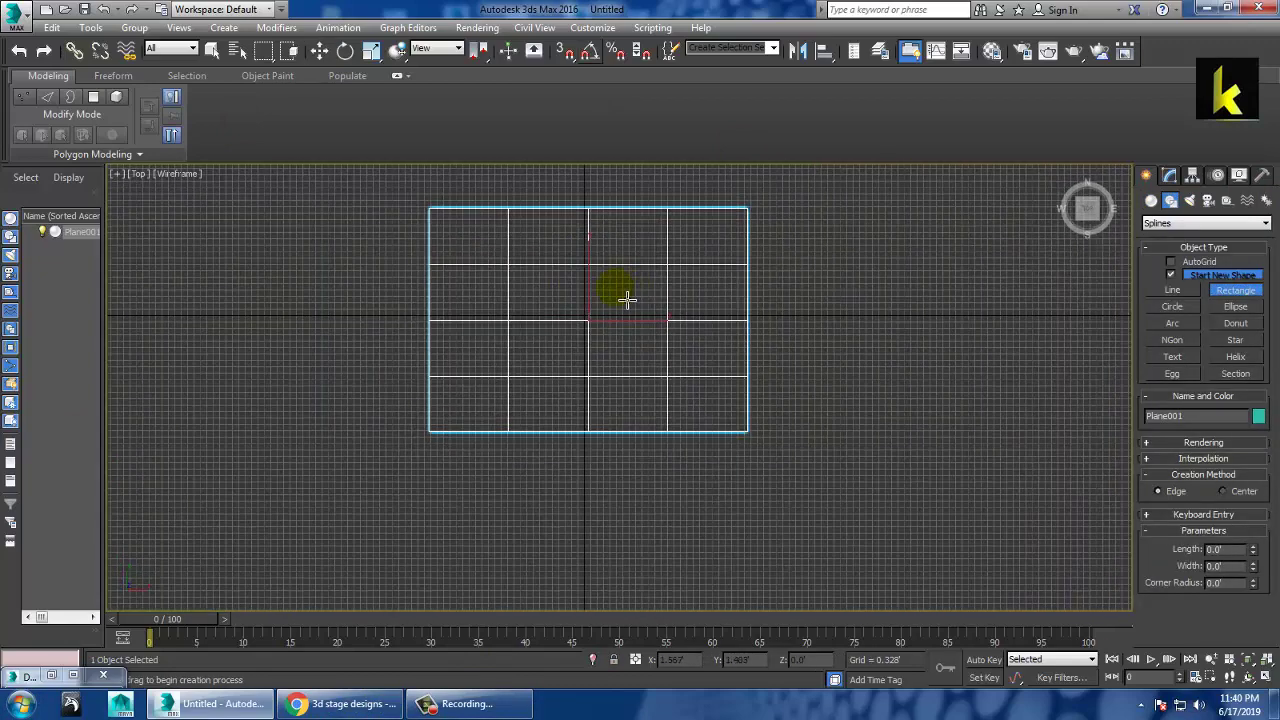
key("w")
key("r")
left_click_drag(602, 258, 603, 239)
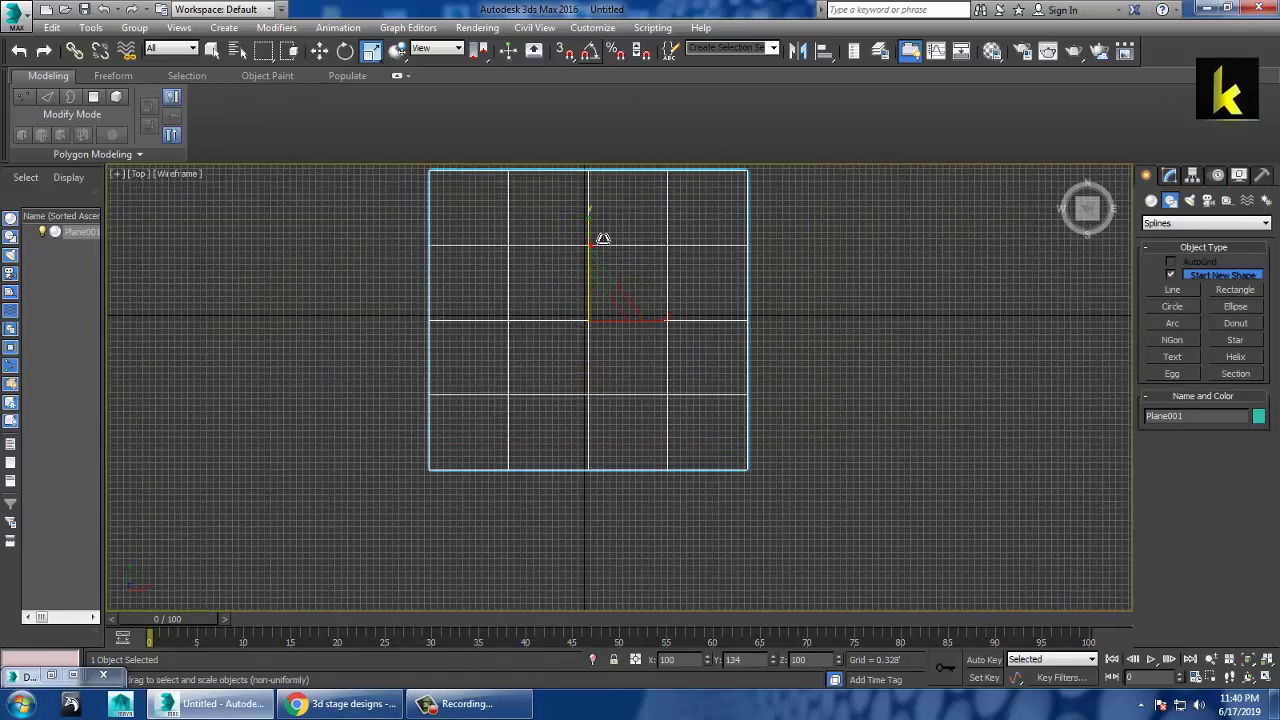
Step: Draw a rectangle spline about 3.3' long and 14.7' wide near the plane's upper edge and copy it about 5.3' down
left_click(1225, 293)
middle_click_drag(520, 205, 507, 254)
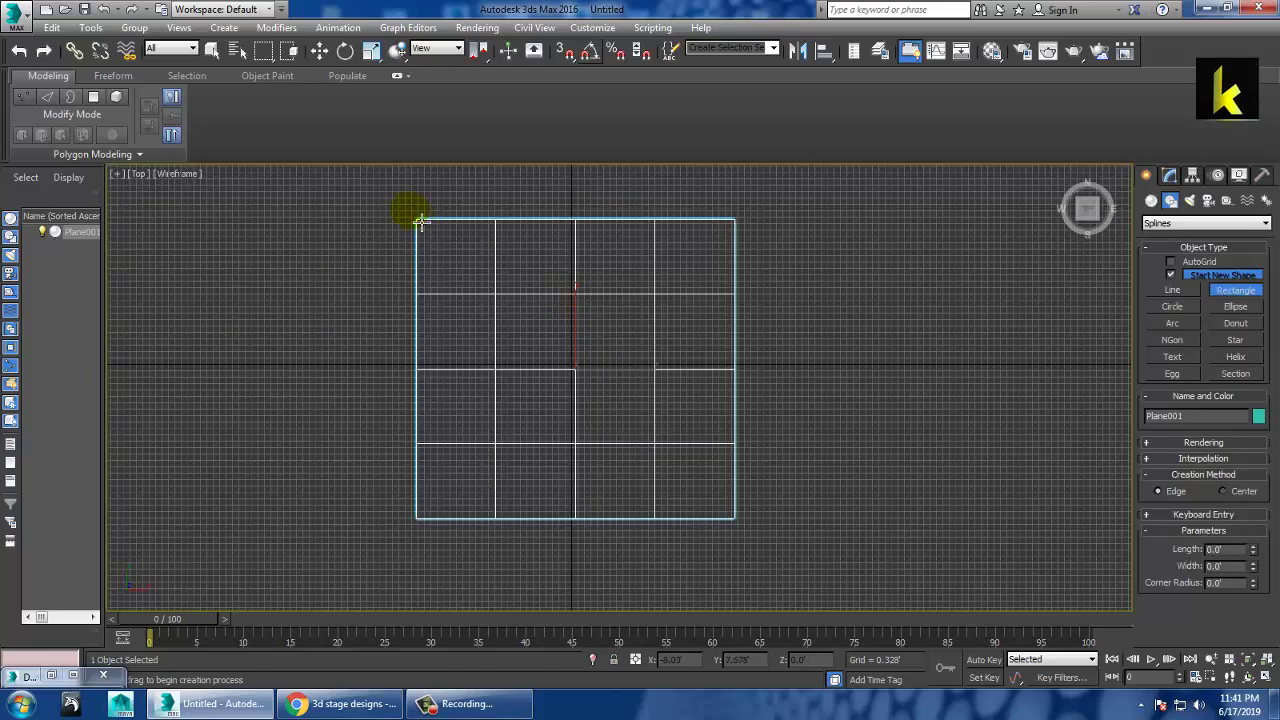
left_click_drag(435, 227, 722, 292)
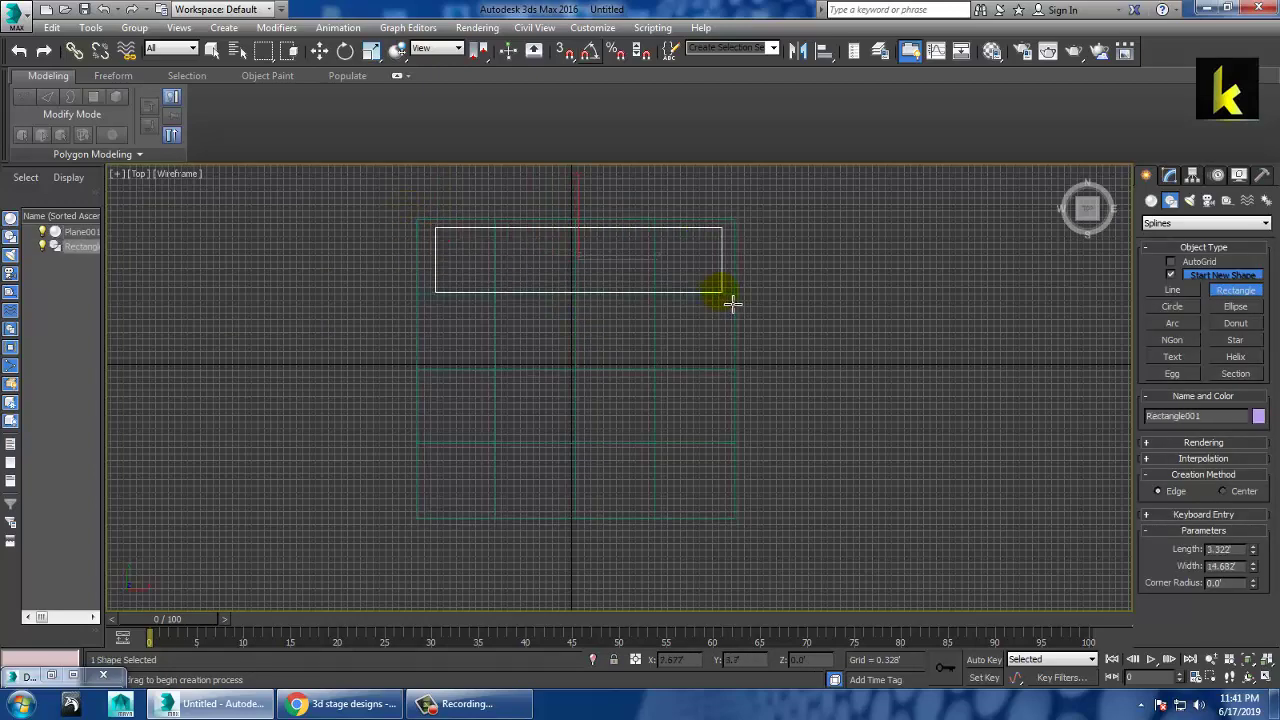
key("w")
left_click_drag(610, 244, 610, 346, "shift")
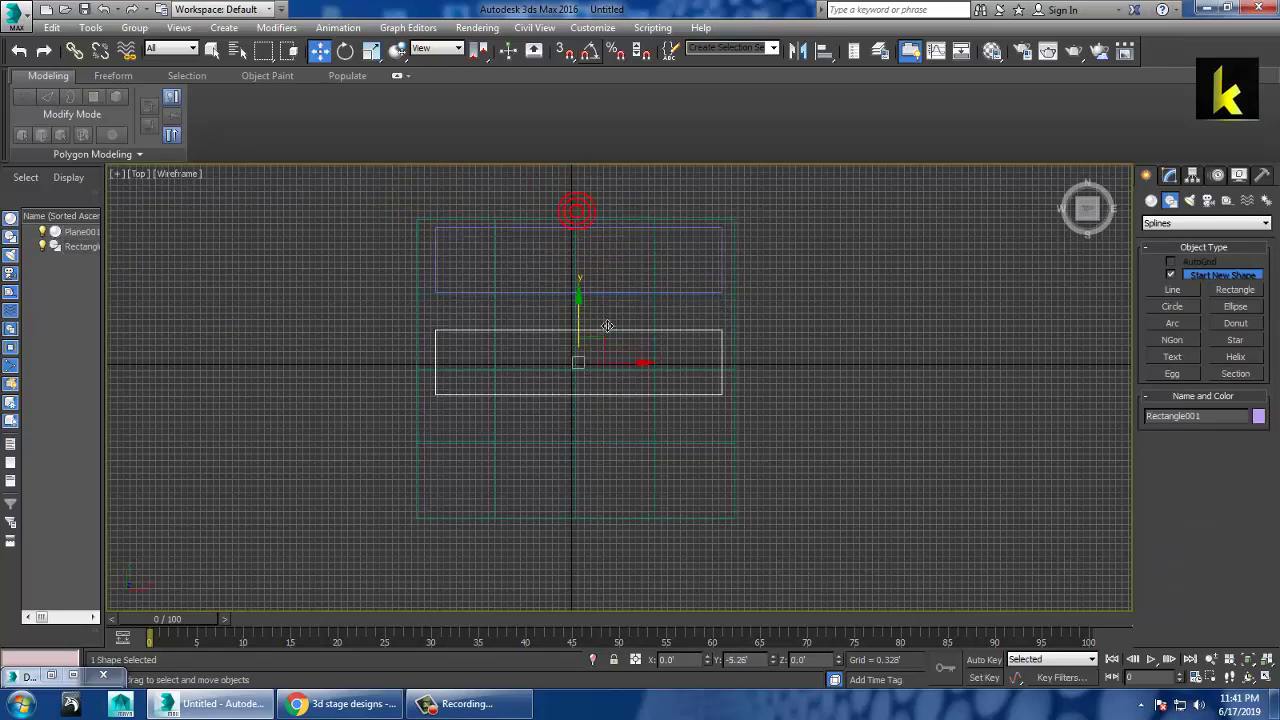
left_click(635, 428)
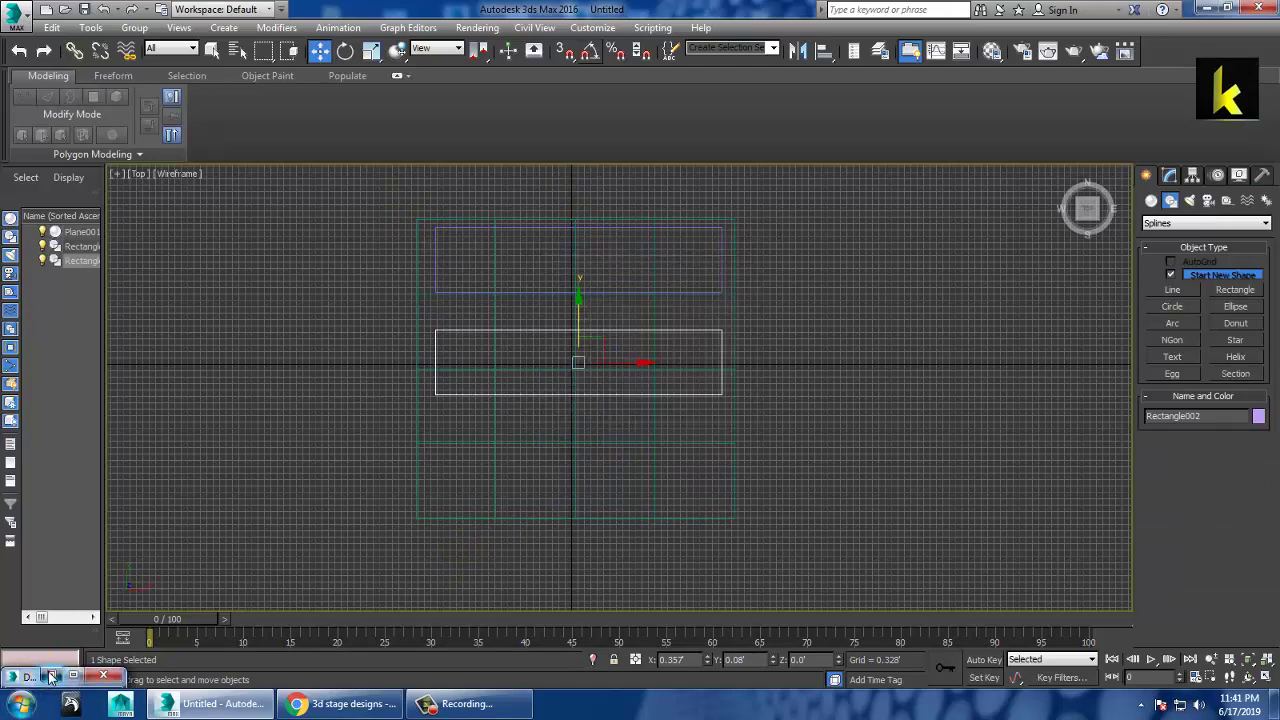
Step: With angle snap enabled, rotate the copied rectangle 90° and shift it down so it overlaps the upper rectangle as a T-shaped runway
left_click(51, 676)
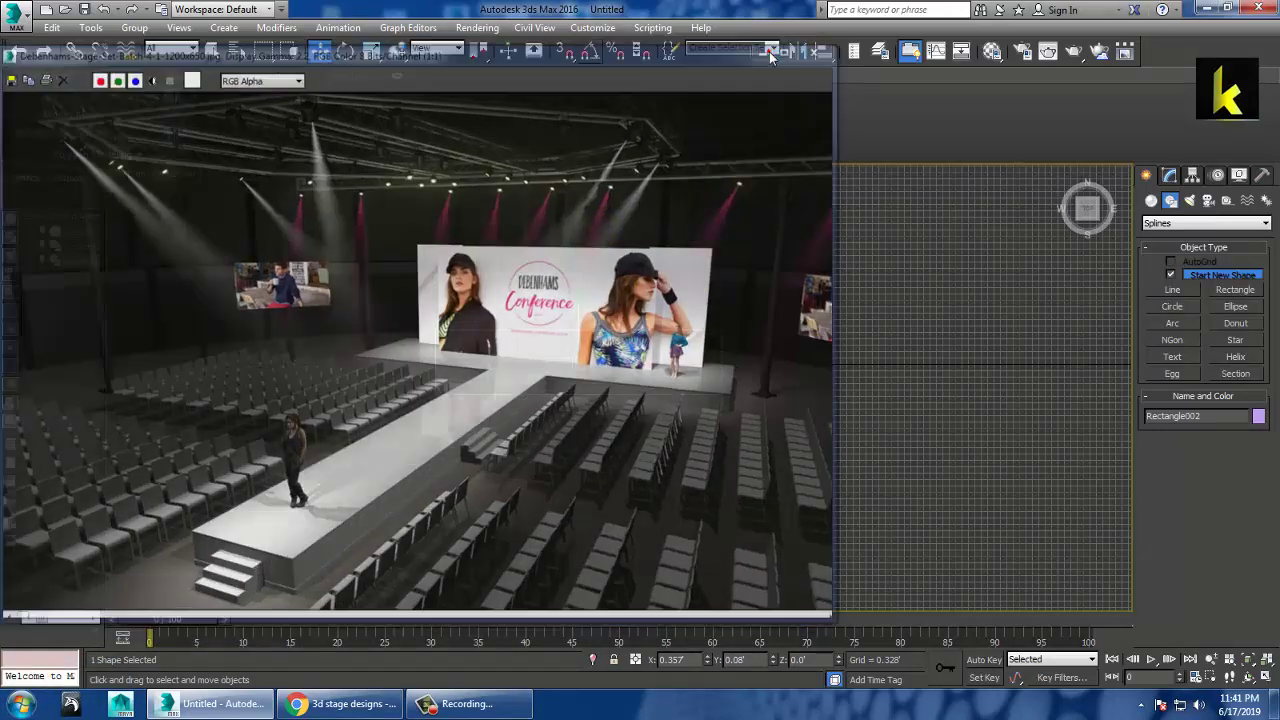
left_click(766, 50)
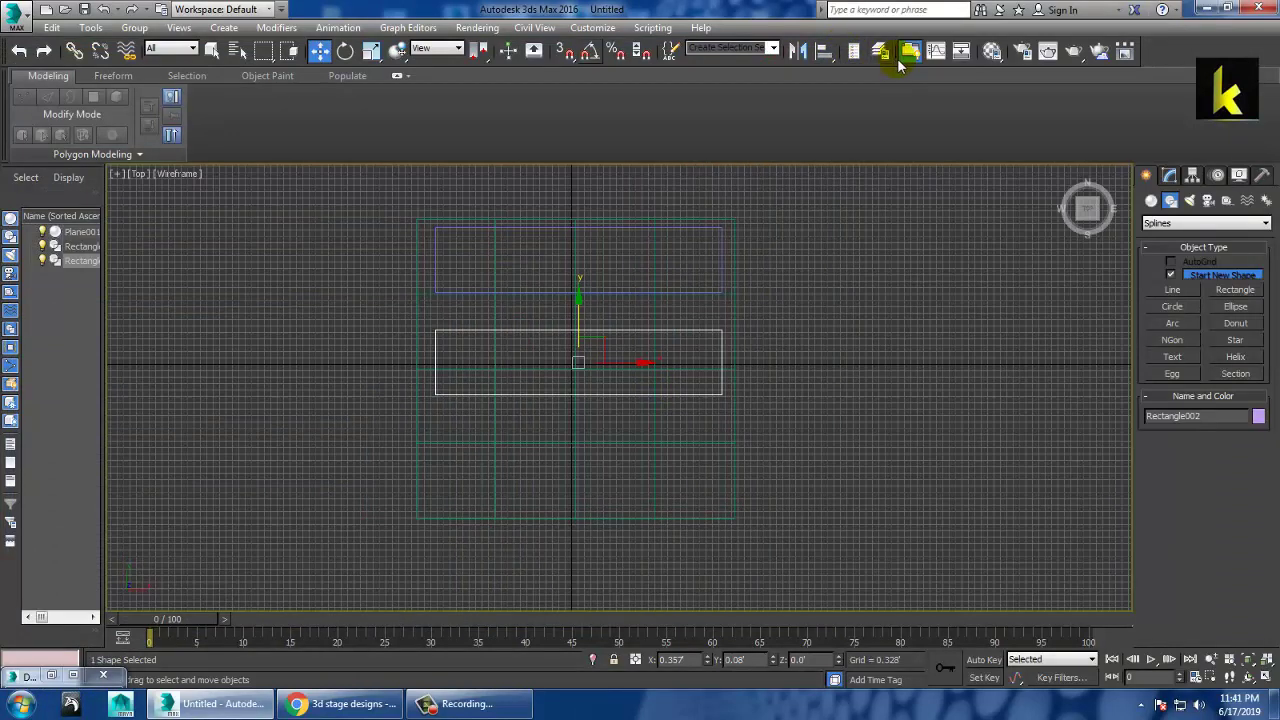
right_click(588, 54)
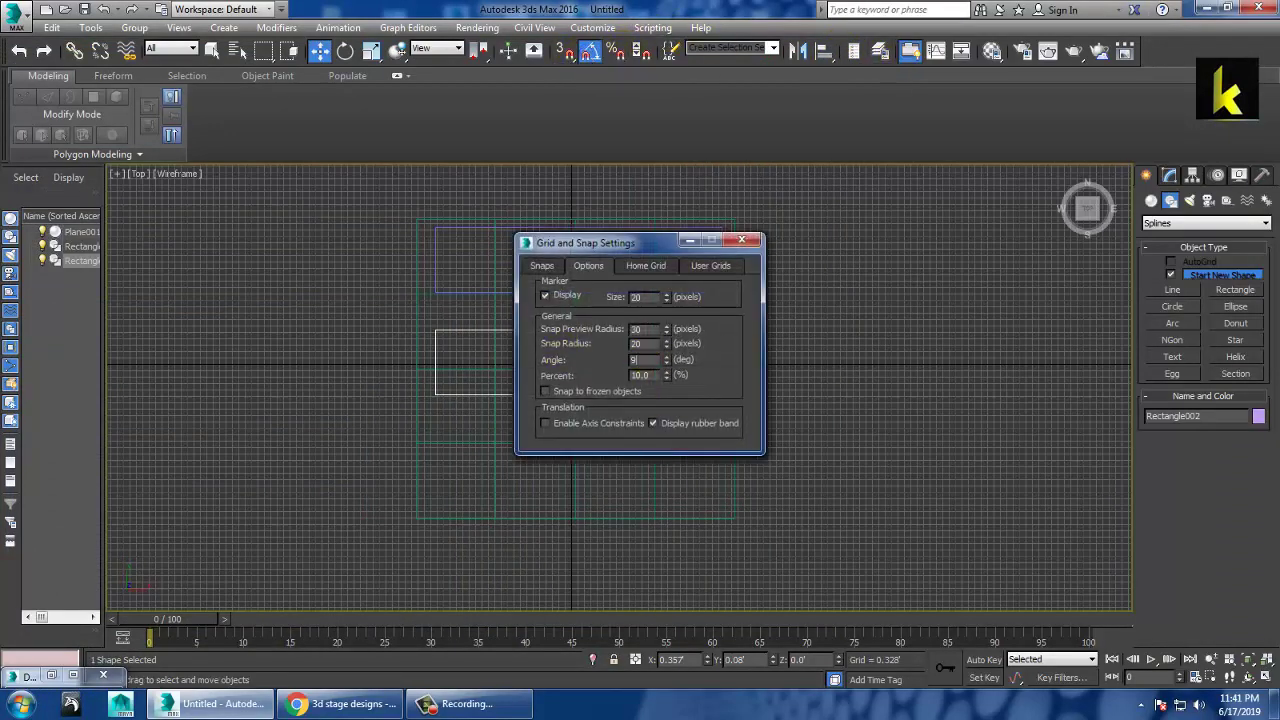
left_click(741, 240)
key("e")
left_click_drag(661, 344, 594, 378)
key("w")
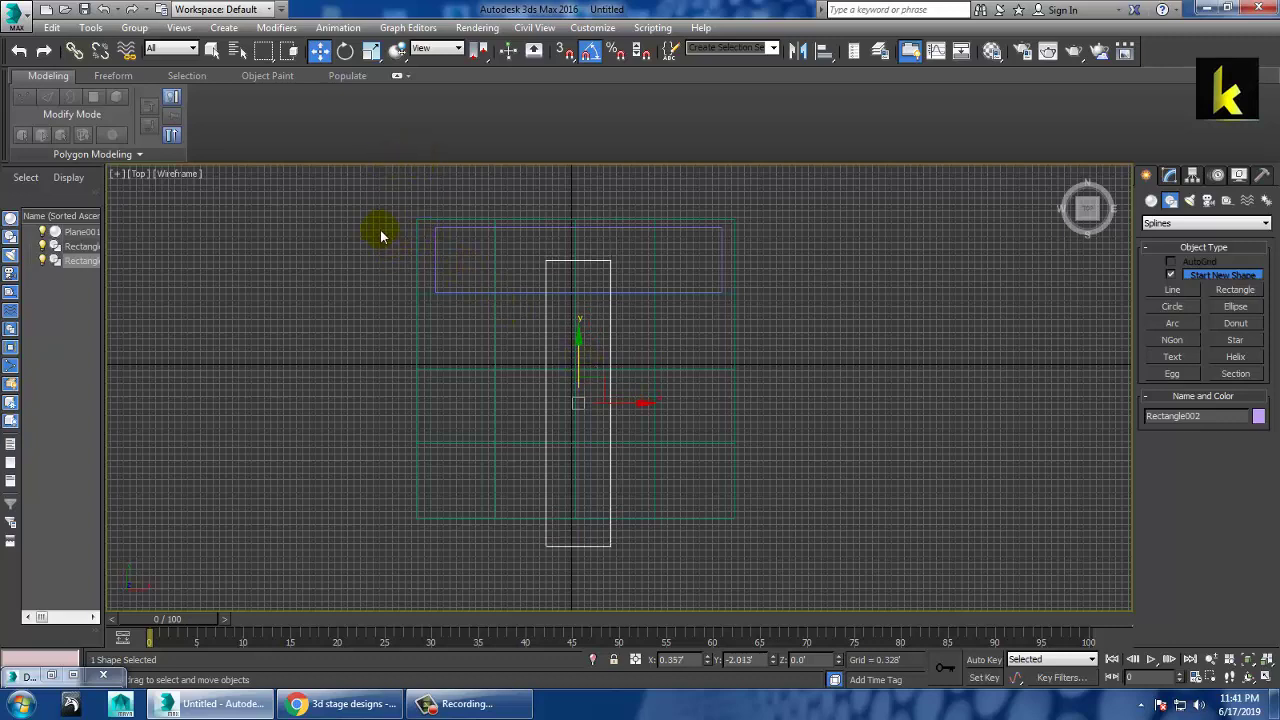
Step: Convert the horizontal and vertical rectangles to Editable Splines
left_click(446, 291)
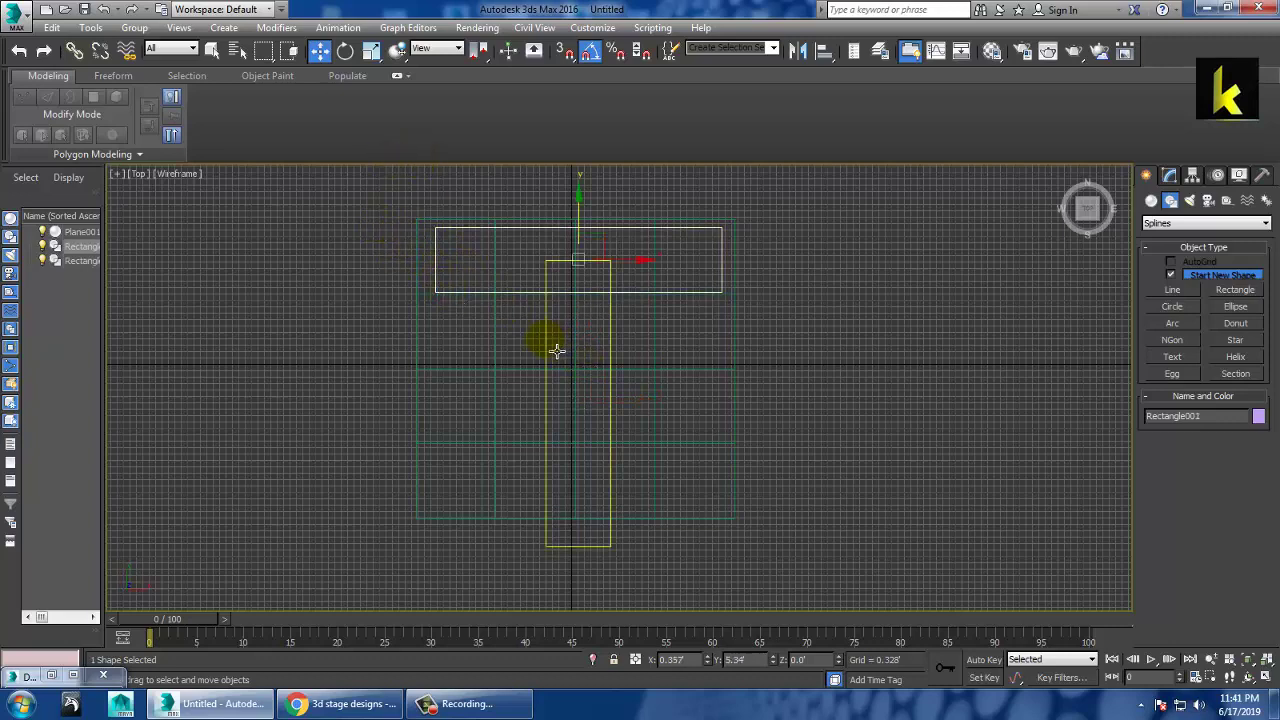
left_click(545, 344, "ctrl")
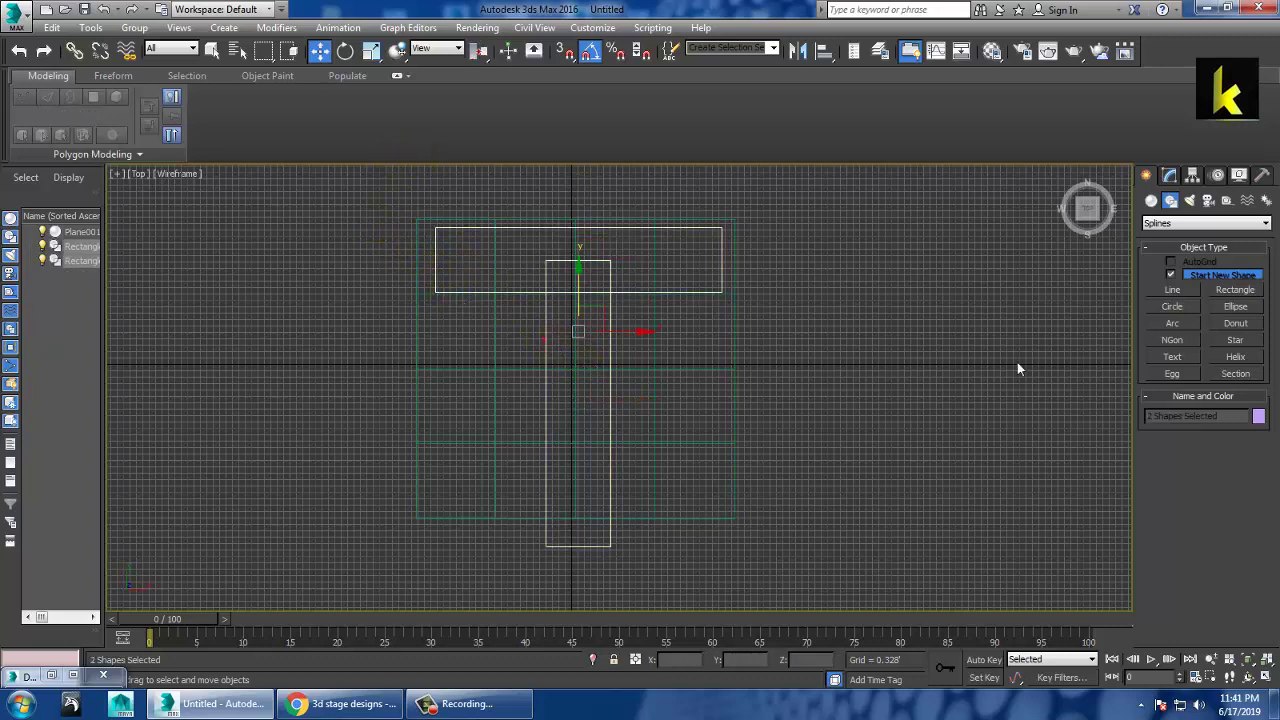
left_click(1167, 176)
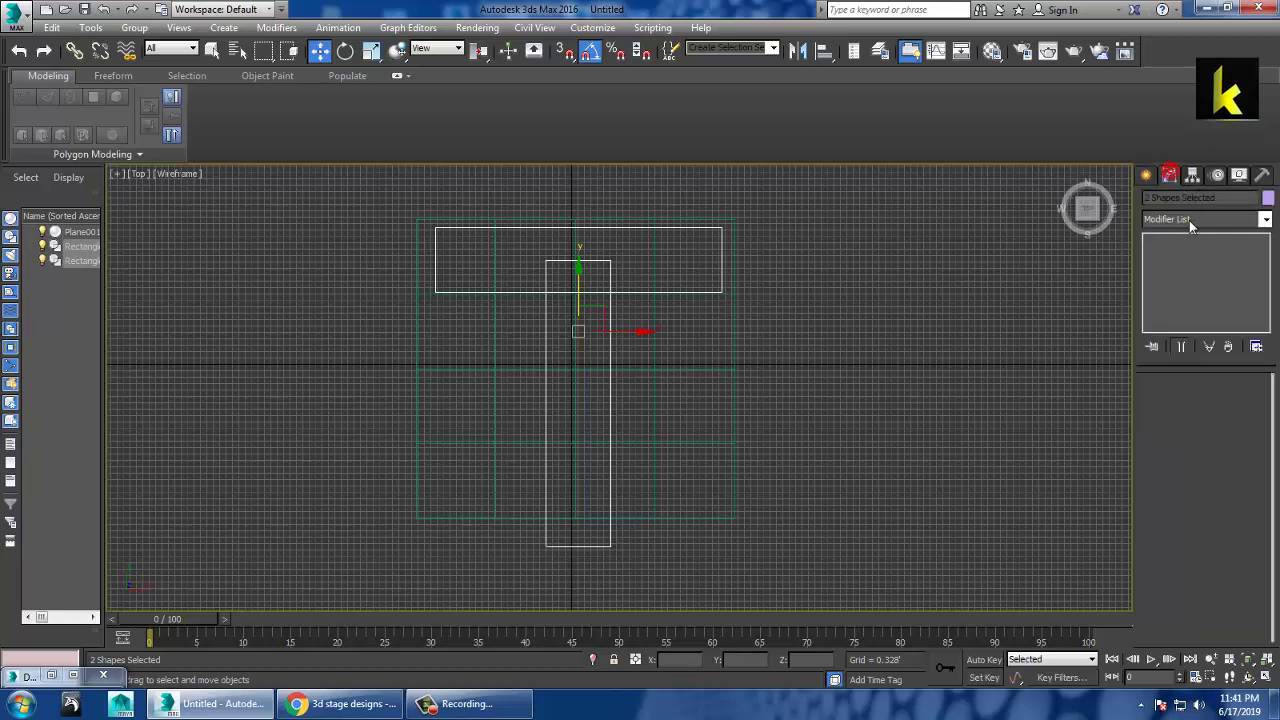
right_click(658, 297)
mouse_move(714, 449)
left_click(921, 451)
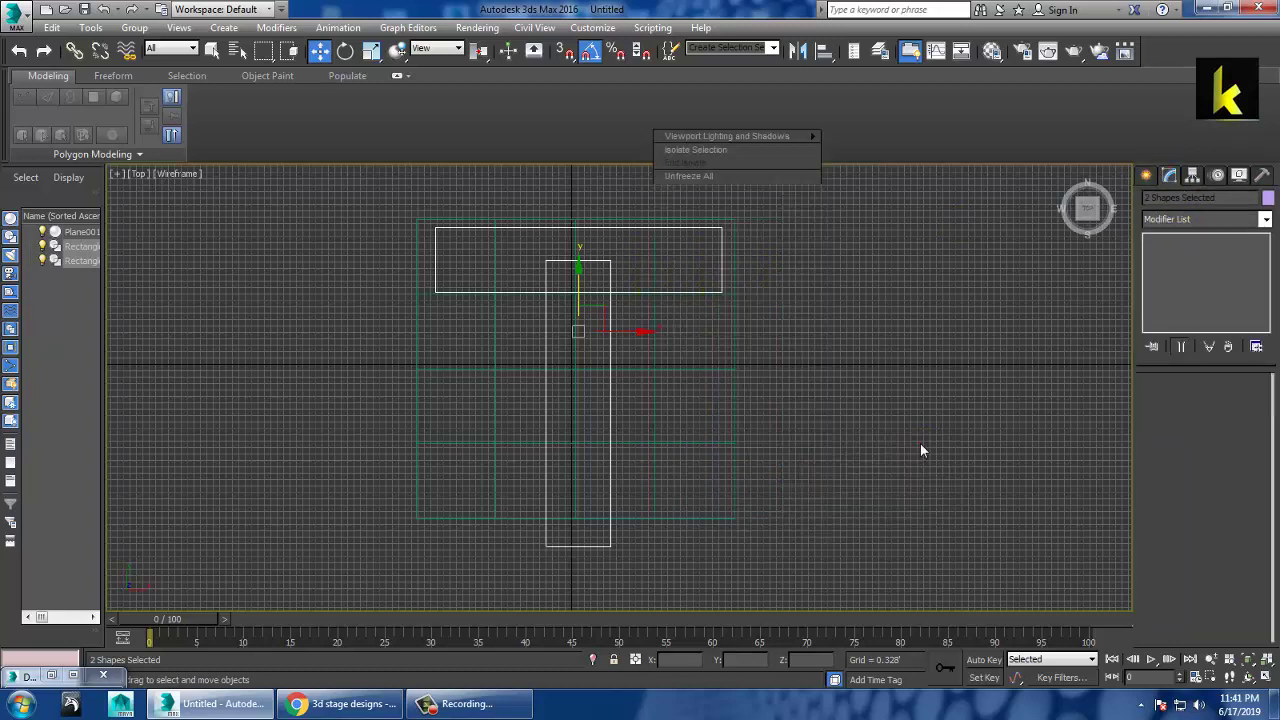
left_click(912, 383)
Step: Attach the vertical runway rectangle to the horizontal stage rectangle so both form one editable spline
left_click(660, 298)
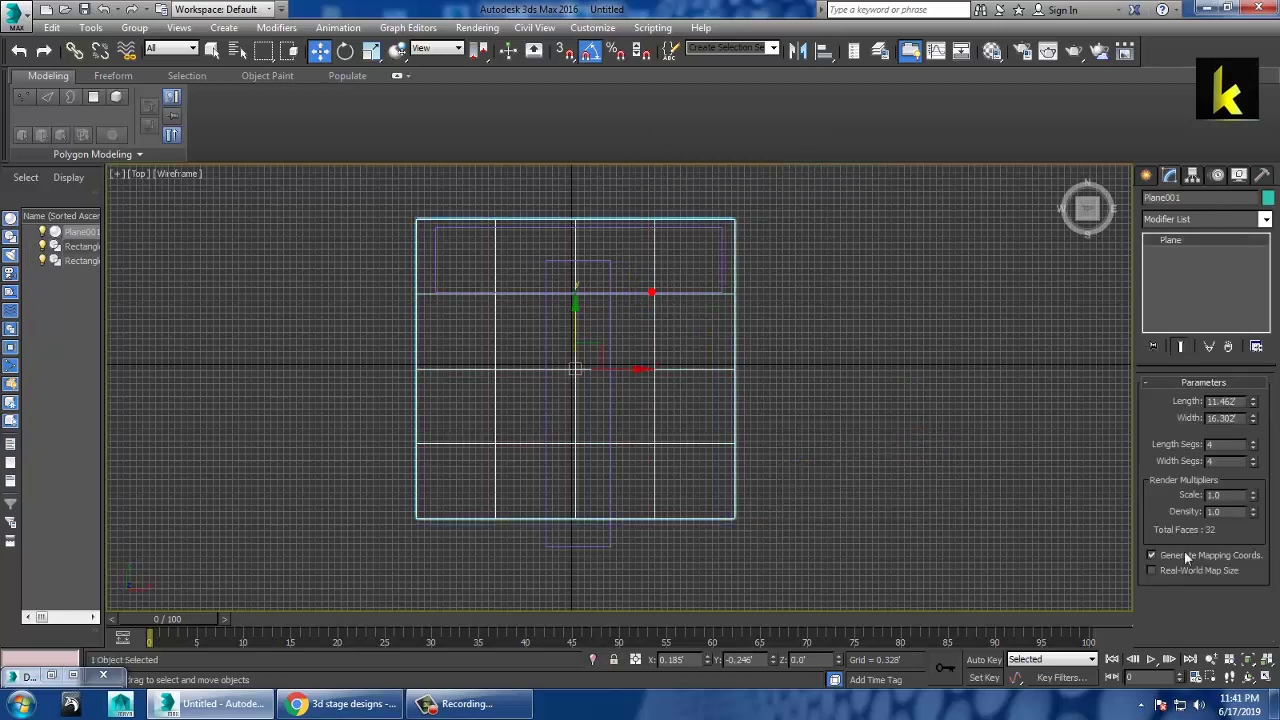
left_click(725, 278)
scroll(1248, 591, "down", 5)
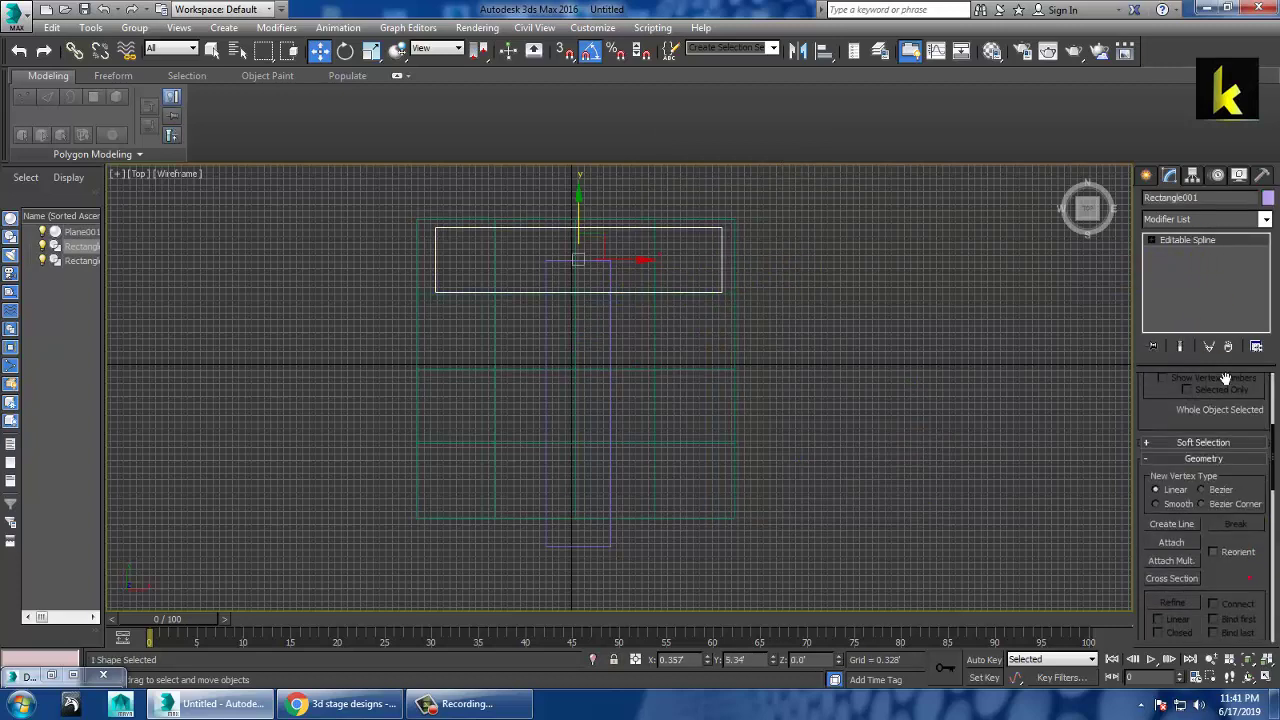
left_click(1170, 481)
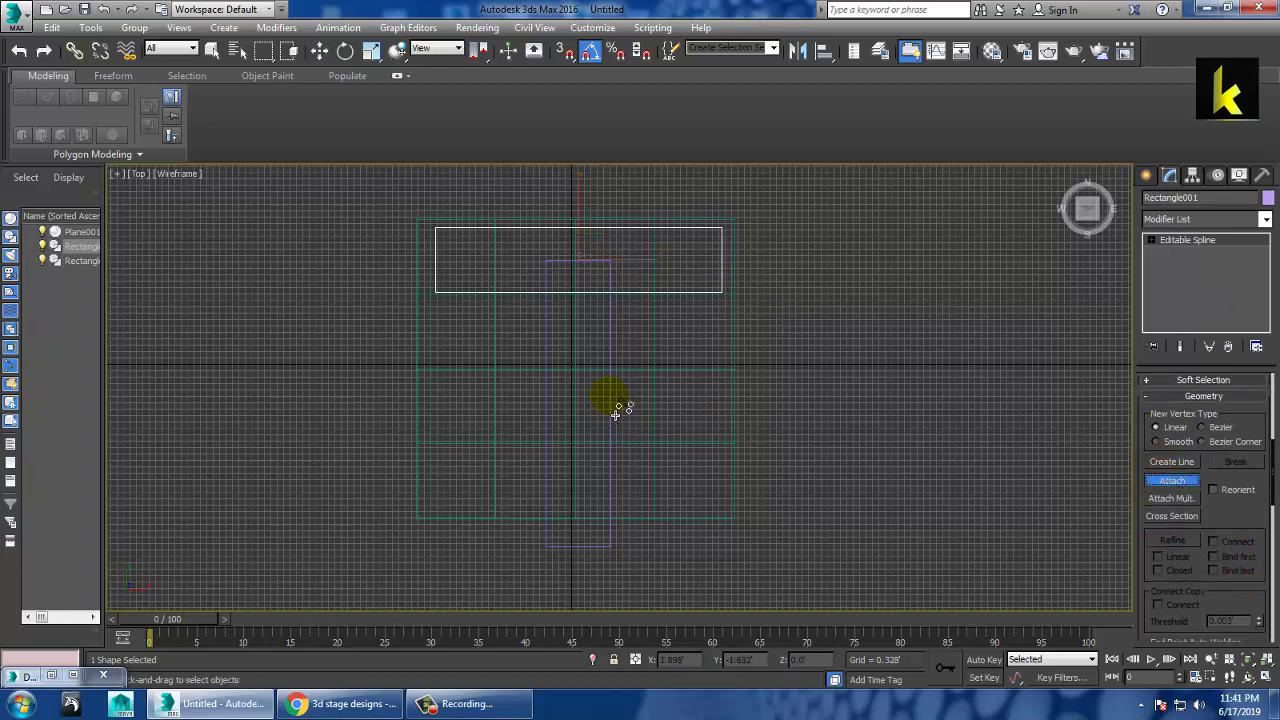
left_click(609, 399)
left_click(1172, 484)
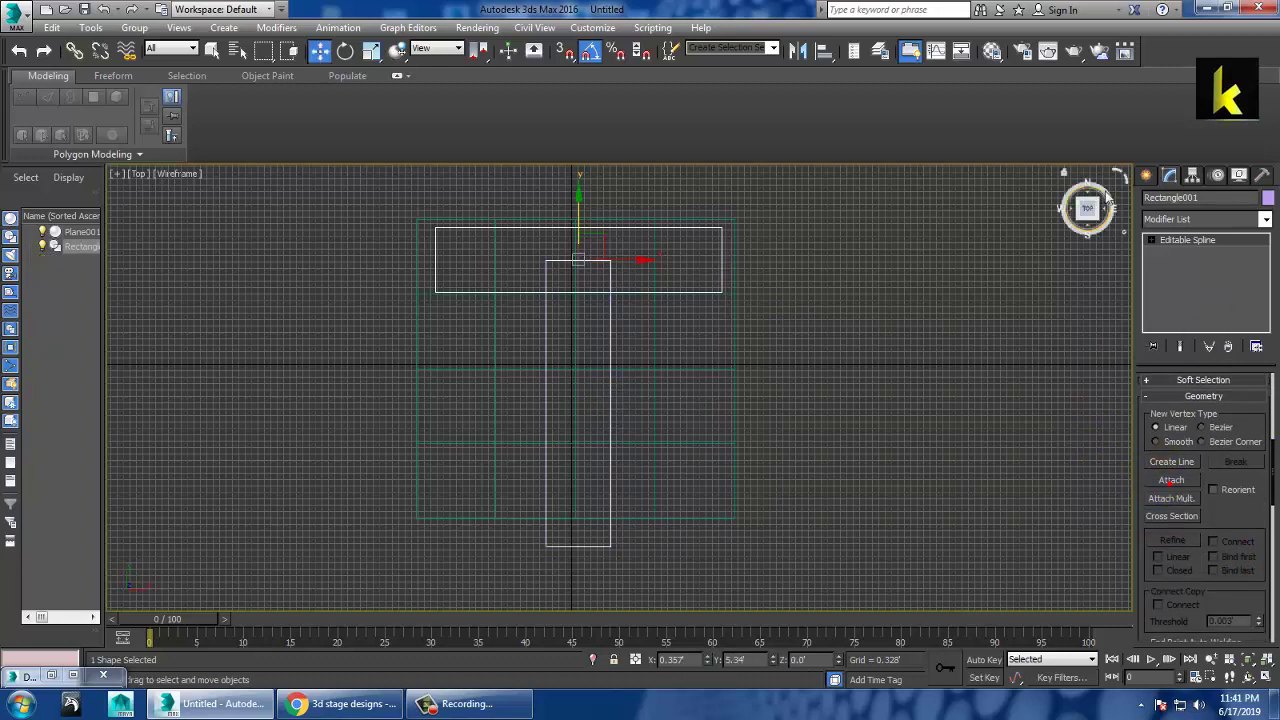
Step: Merge the two overlapping splines into one T-shaped outline with a Boolean Union
left_click(1151, 240)
left_click(1178, 278)
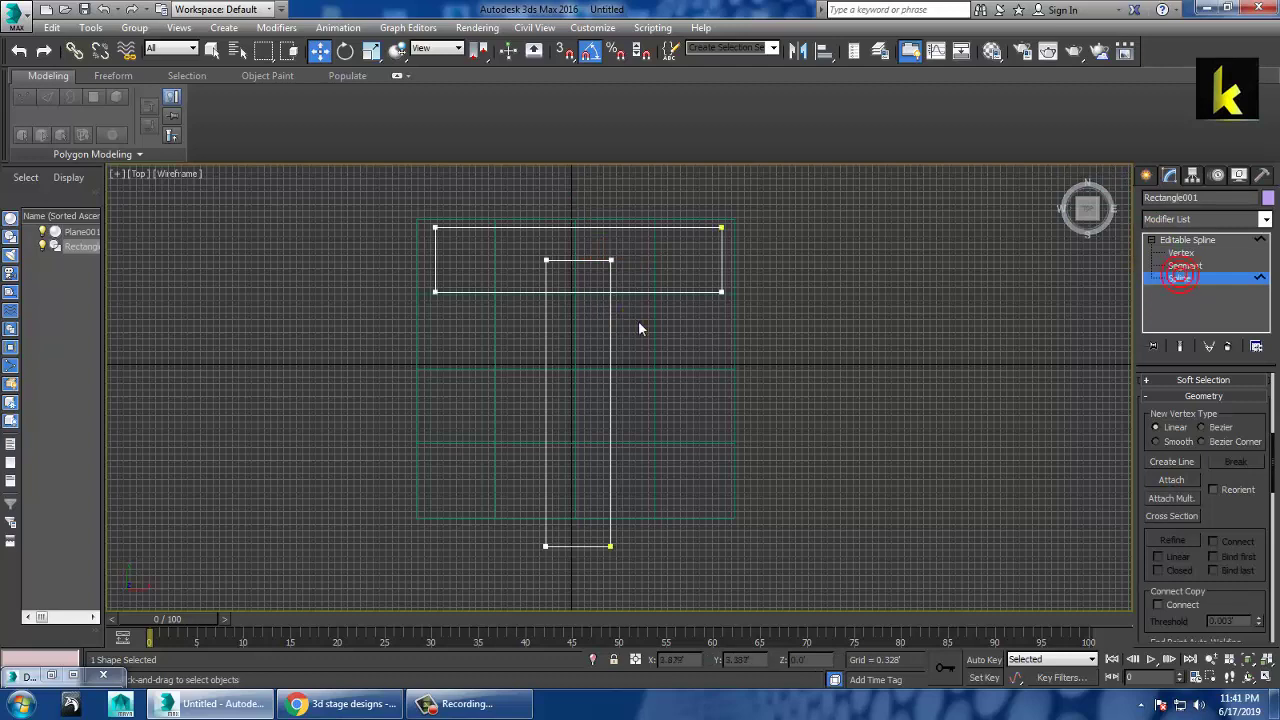
left_click(613, 320)
scroll(1266, 558, "down", 5)
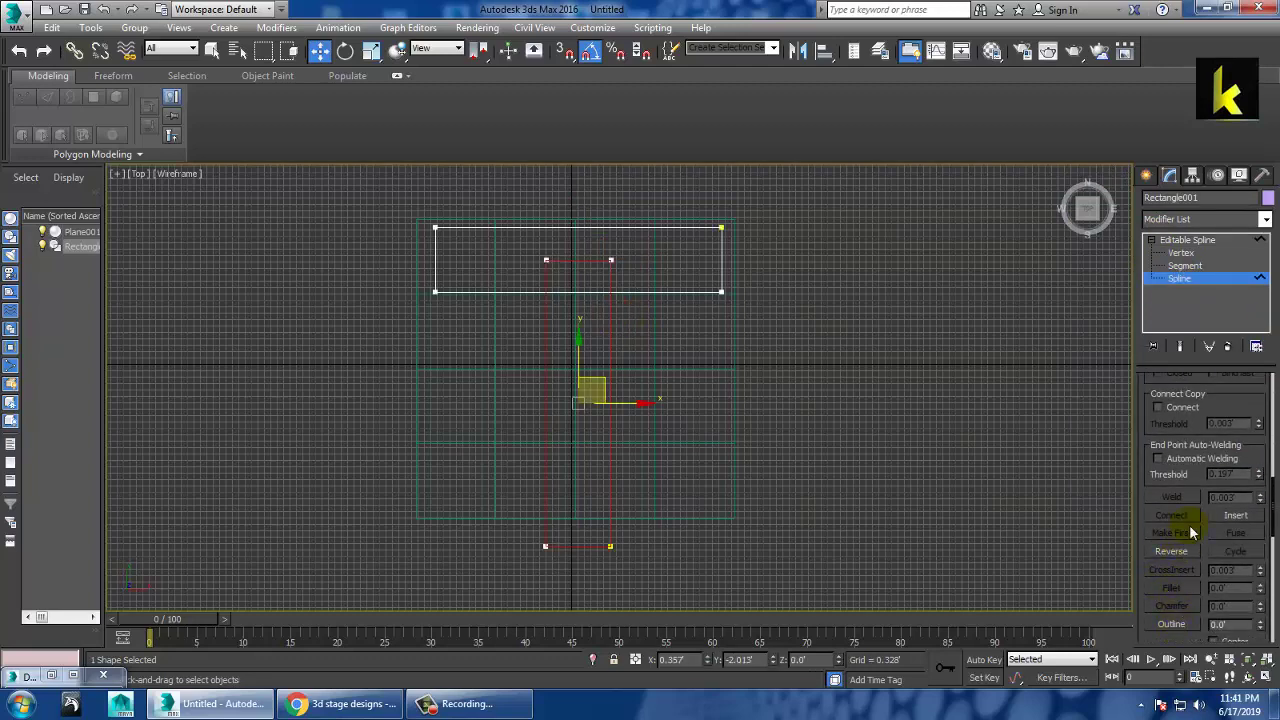
scroll(1212, 425, "down", 3)
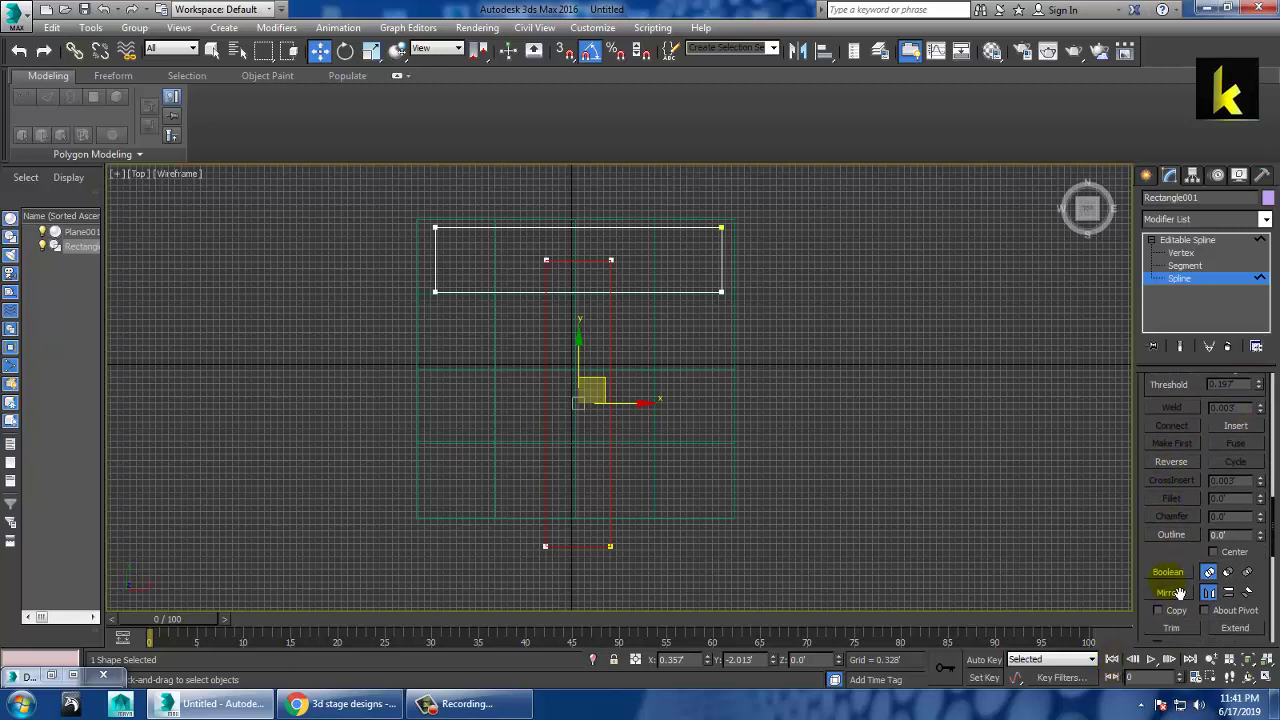
left_click(1168, 572)
left_click(682, 292)
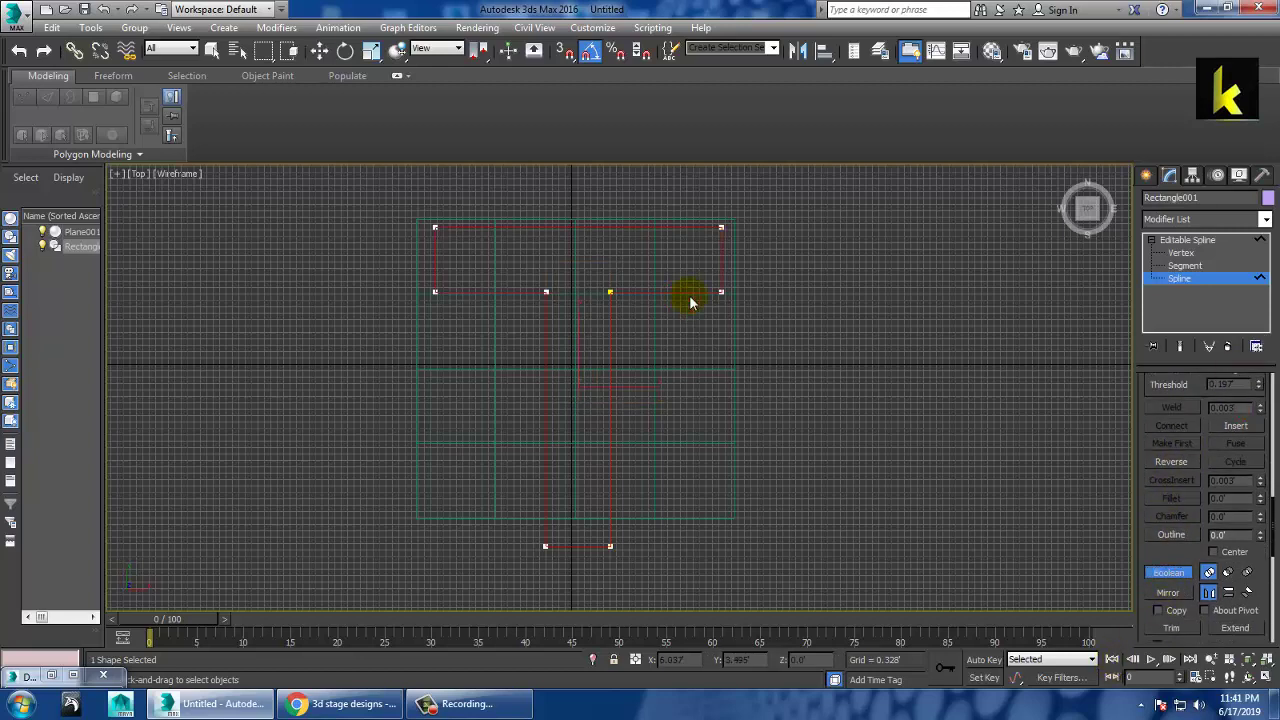
key("w")
Step: Lengthen the T-shaped outline's runway by moving its two lower end vertices downward, checking its proportions against the reference image
key("1")
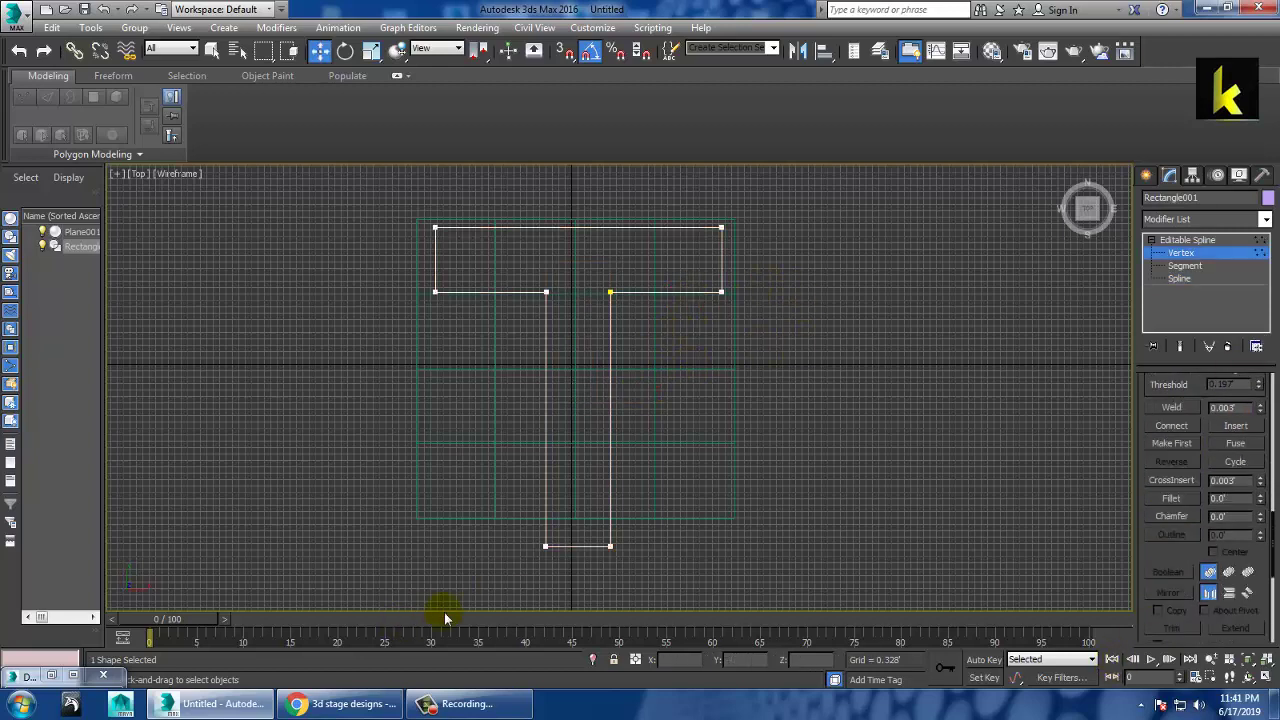
key("1")
left_click_drag(515, 564, 548, 505)
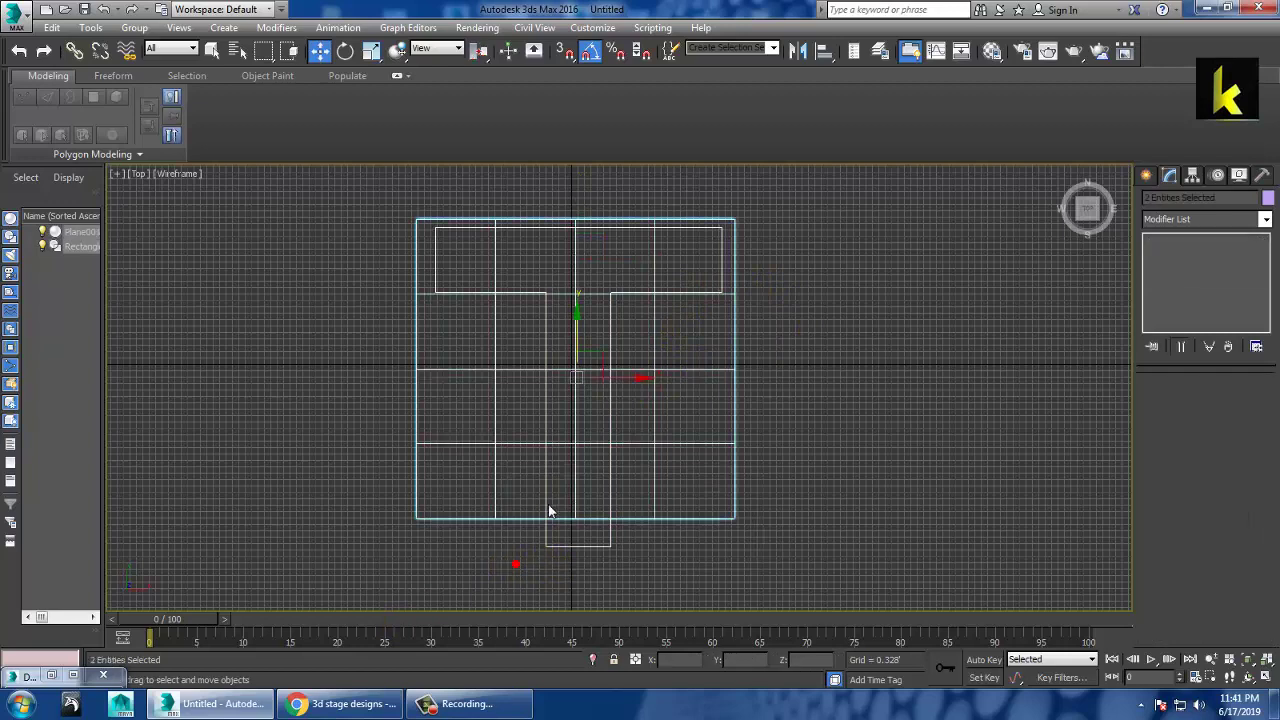
left_click(594, 547)
key("1")
left_click_drag(491, 566, 733, 489)
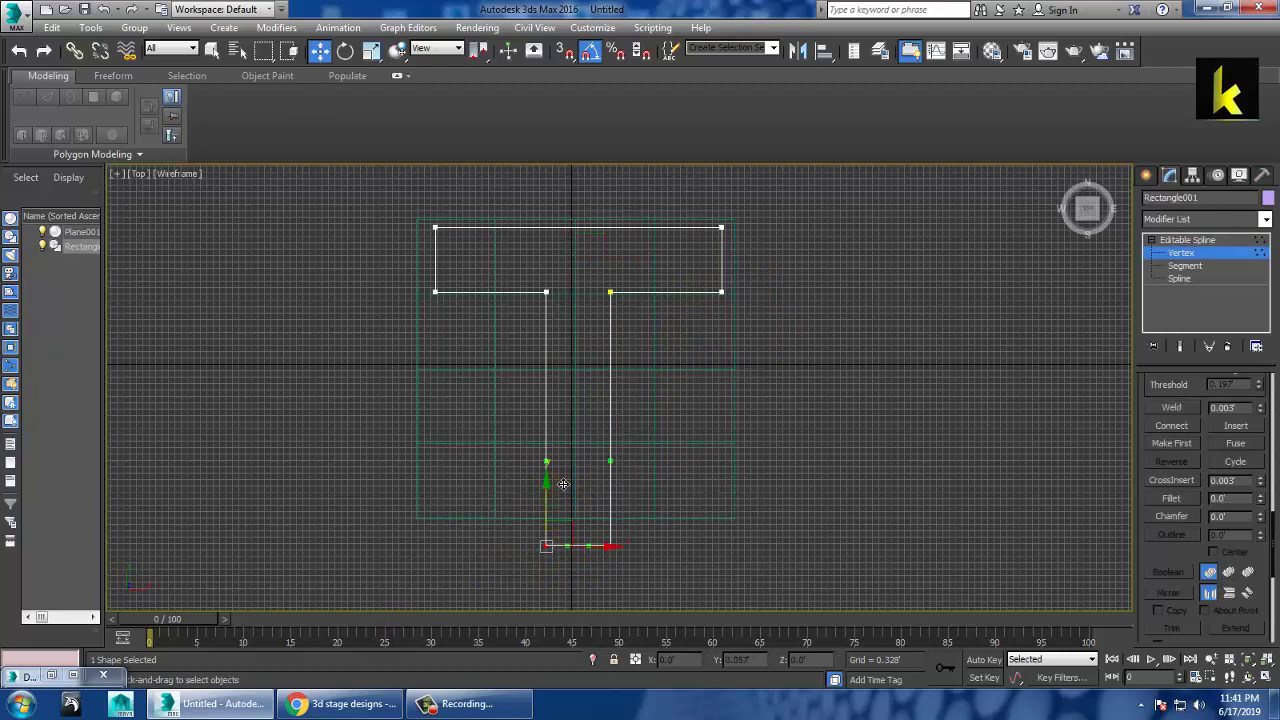
mouse_move(563, 484)
left_mouse_down()
mouse_move(564, 458)
mouse_move(565, 488)
left_mouse_up()
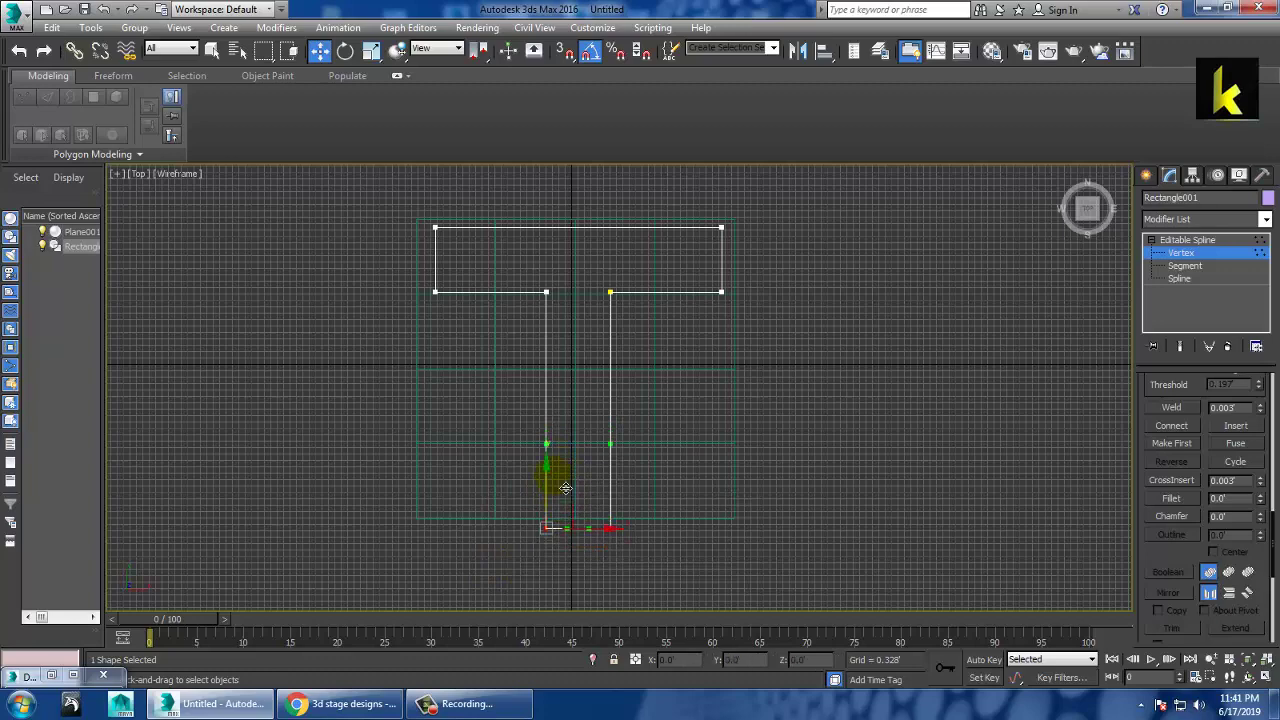
left_click(50, 676)
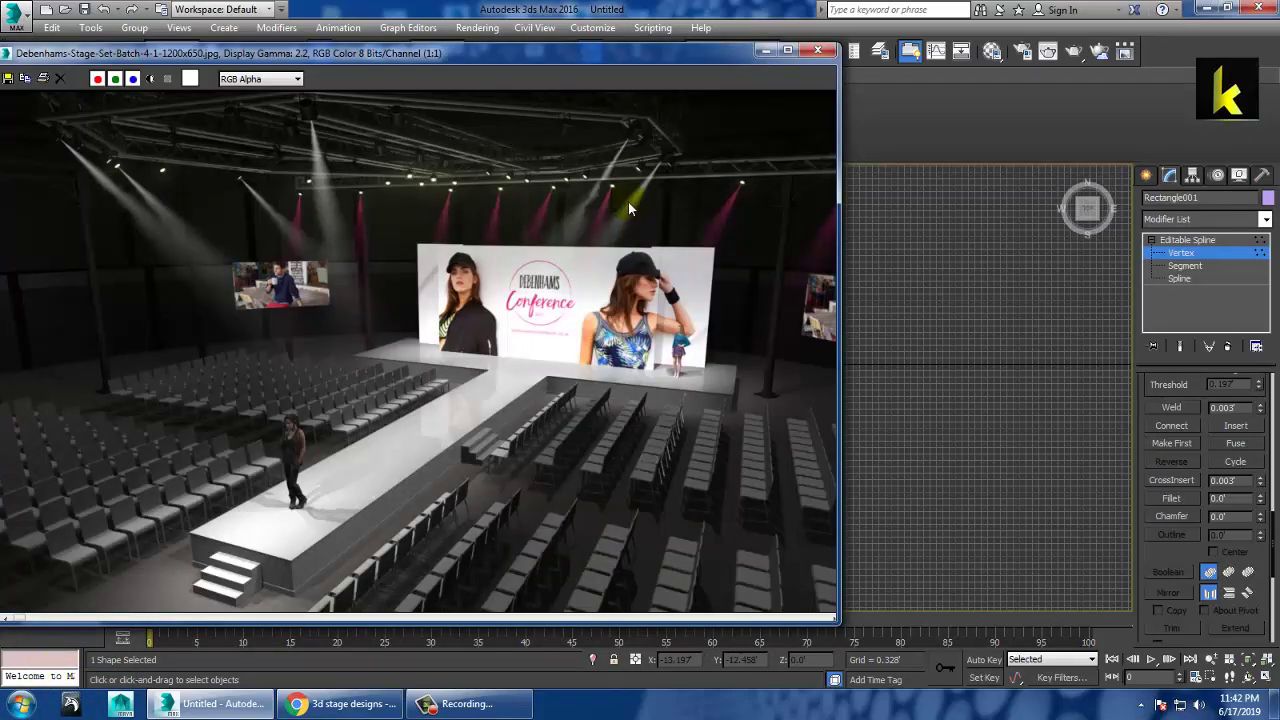
left_click(765, 50)
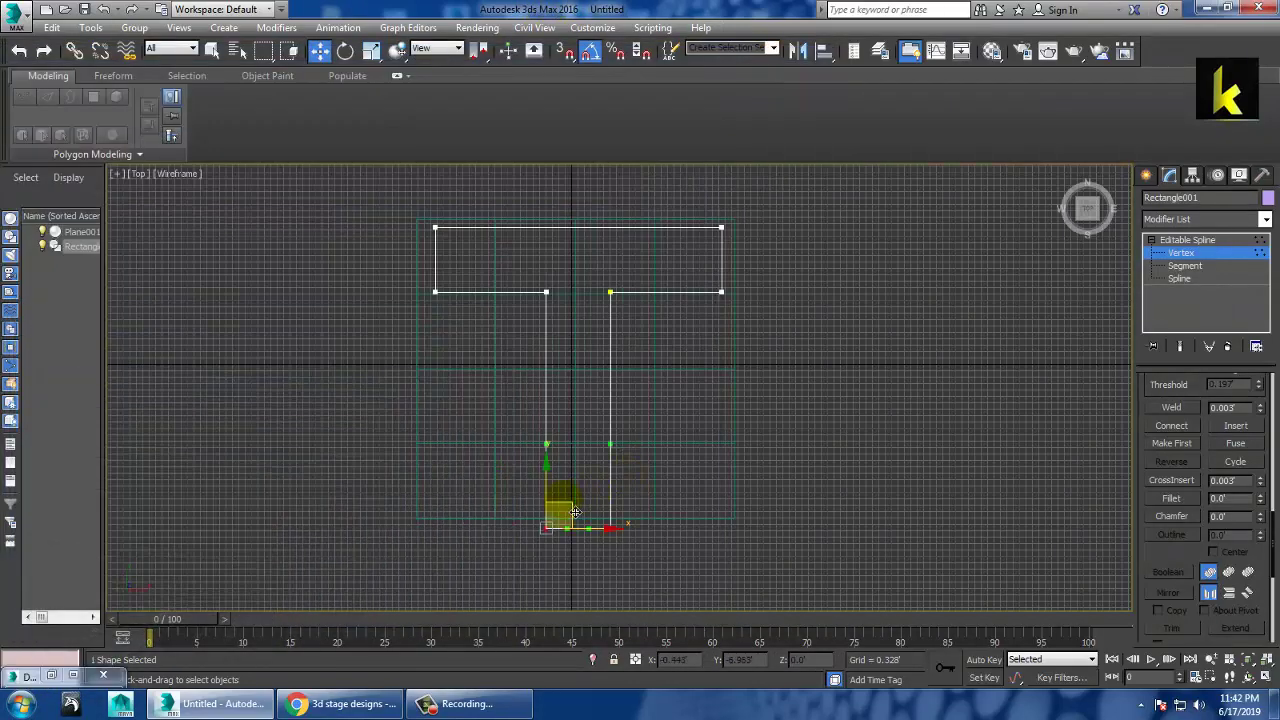
left_click_drag(558, 483, 566, 642)
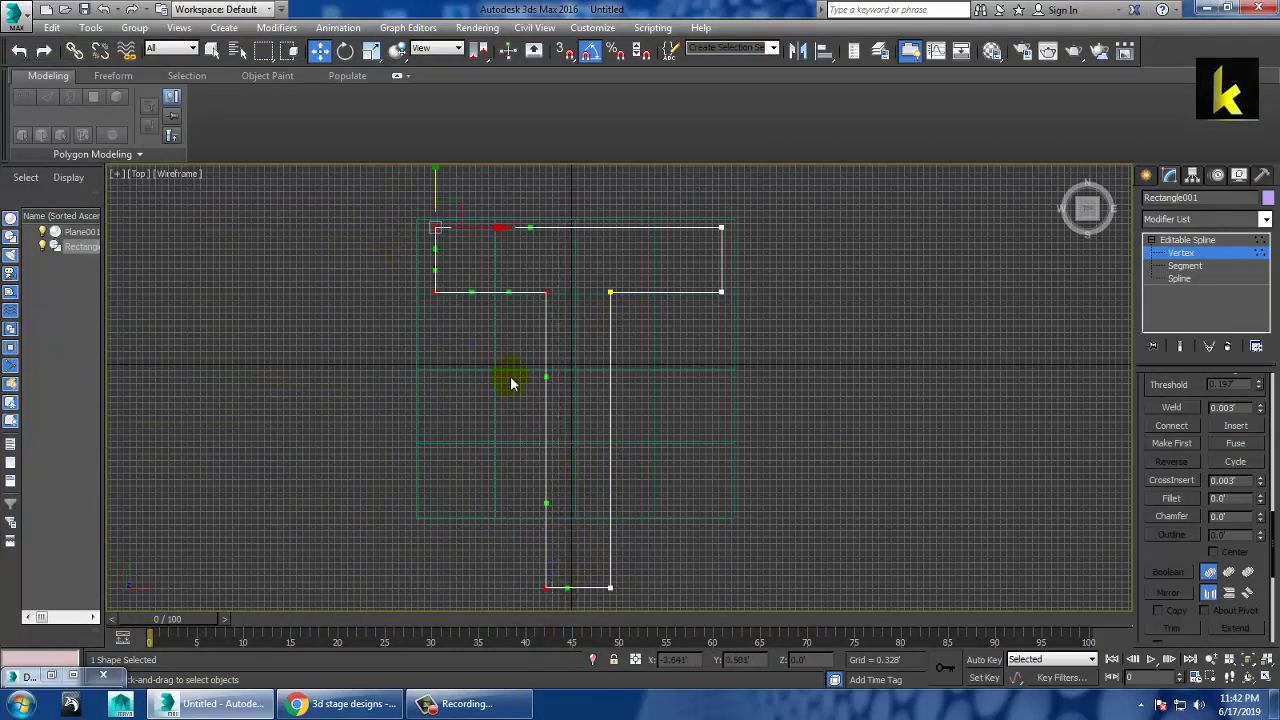
Step: Widen the T-shaped outline by moving its left-side vertices outward, and deepen the stage by moving its top-edge vertices upward
left_click_drag(507, 241, 492, 241)
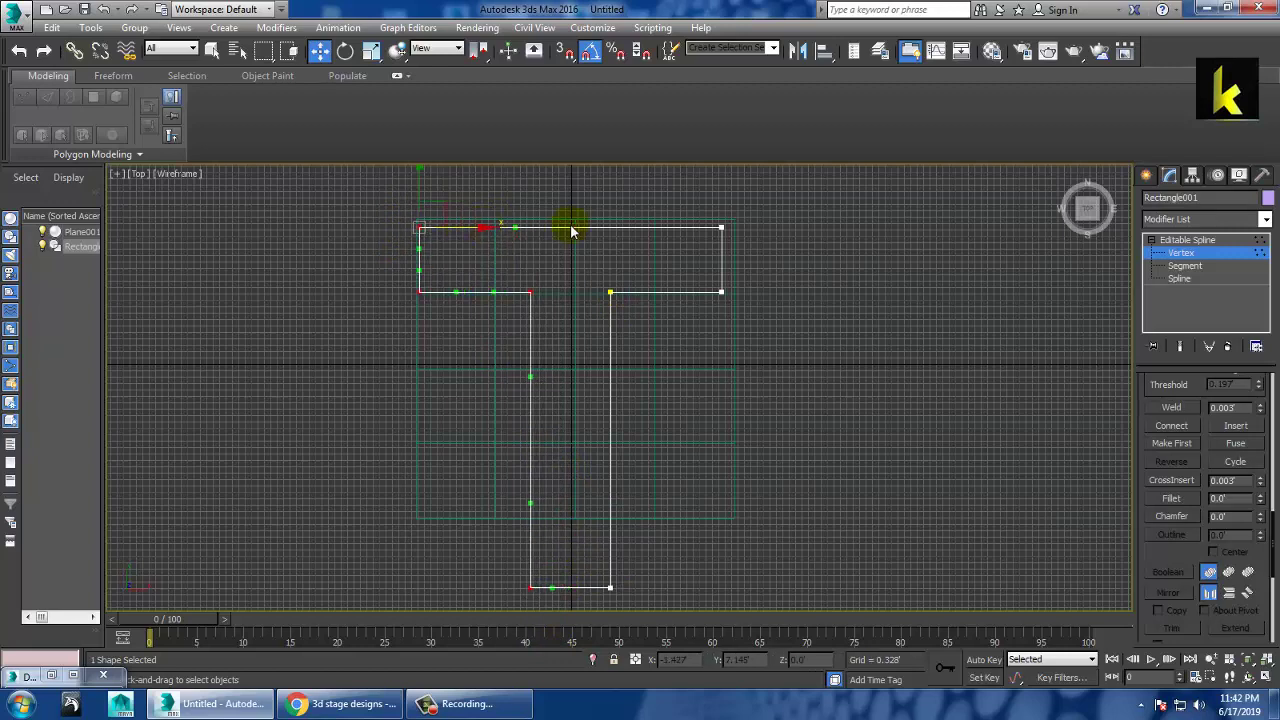
left_click_drag(828, 262, 826, 262)
middle_click_drag(711, 301, 707, 380)
left_click_drag(728, 252, 724, 220)
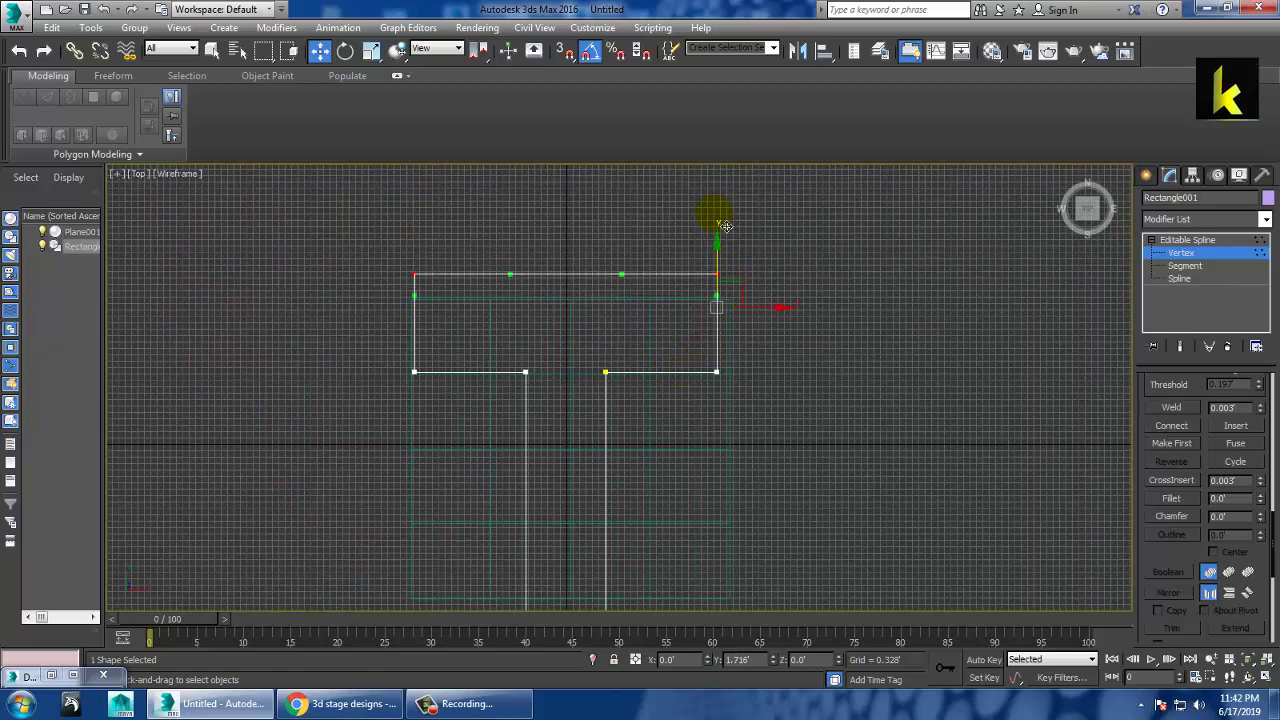
left_click(1190, 240)
Step: In the perspective view, scale the ground plane up uniformly until the whole T-shaped outline fits on it
key("alt+w")
middle_click(842, 495)
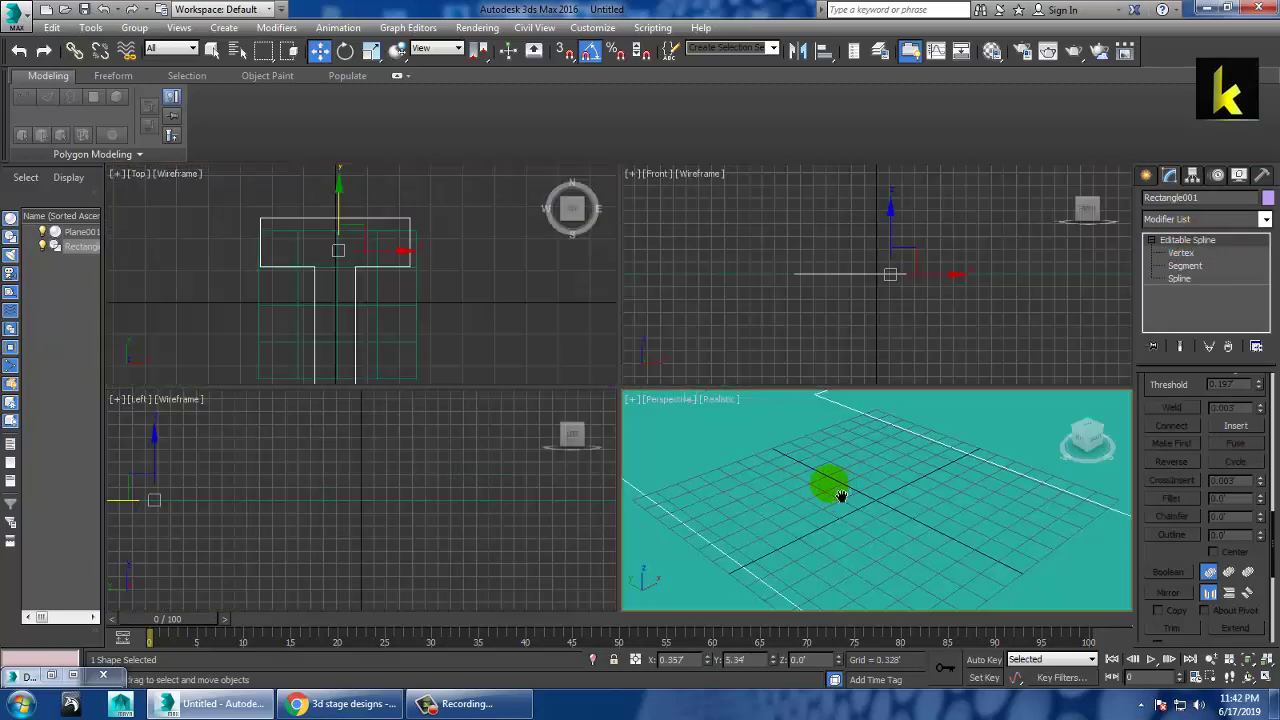
key("alt+w")
scroll(800, 477, "down", 5)
middle_click_drag(824, 481, 722, 465, "alt")
left_click(750, 532)
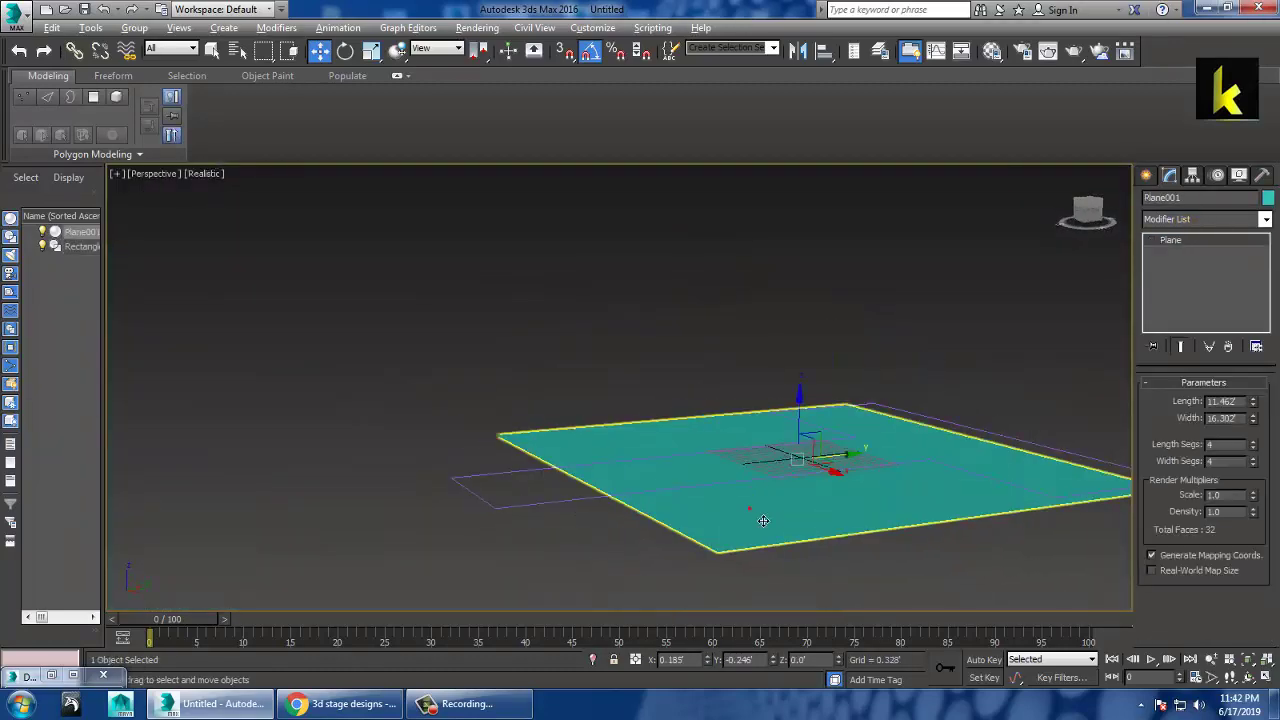
middle_click_drag(763, 520, 772, 528, "alt")
key("r")
left_click_drag(813, 455, 726, 412)
key("w")
Step: Apply an Extrude modifier to the T-shaped outline with an amount of 0.968'
left_click(1004, 497)
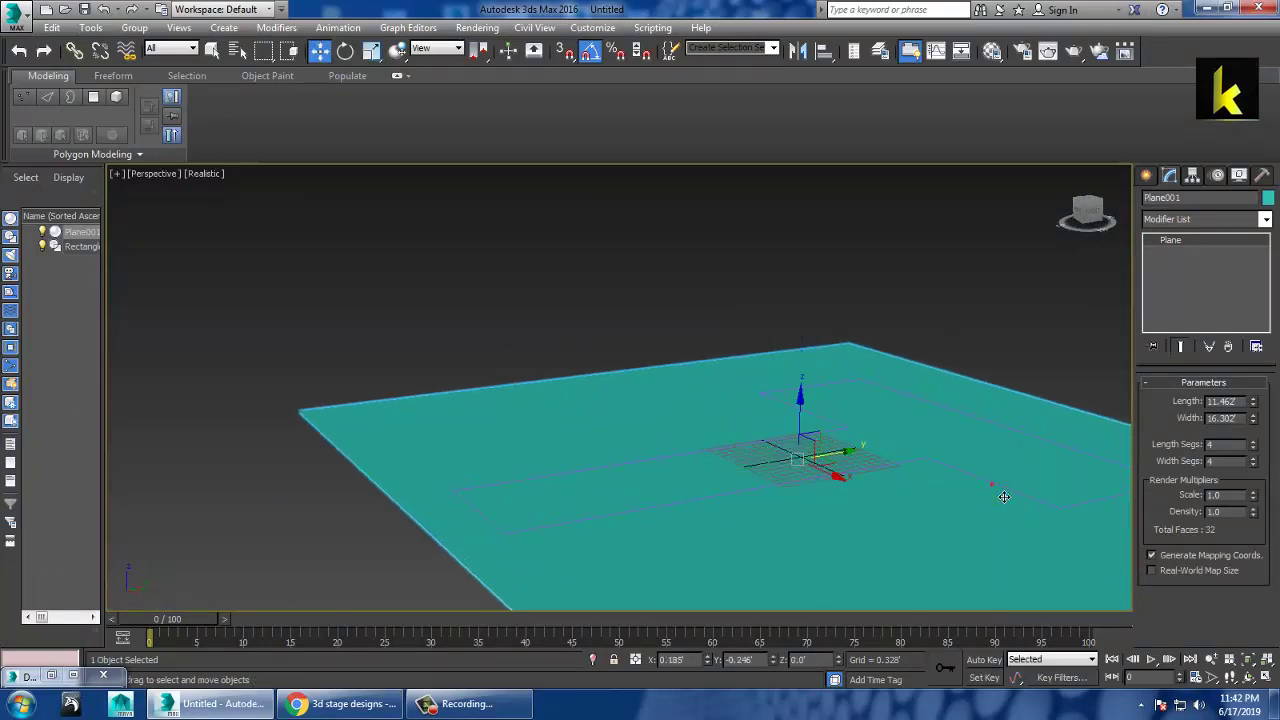
left_click(998, 483)
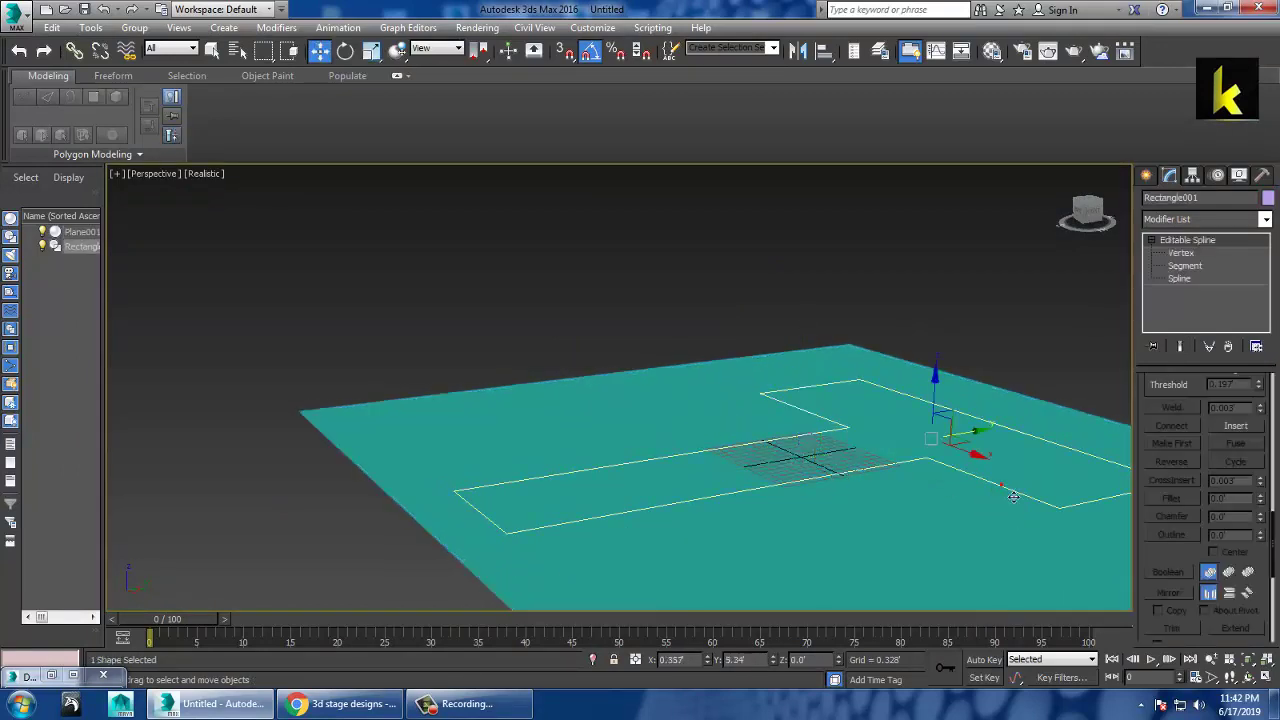
left_click(1267, 219)
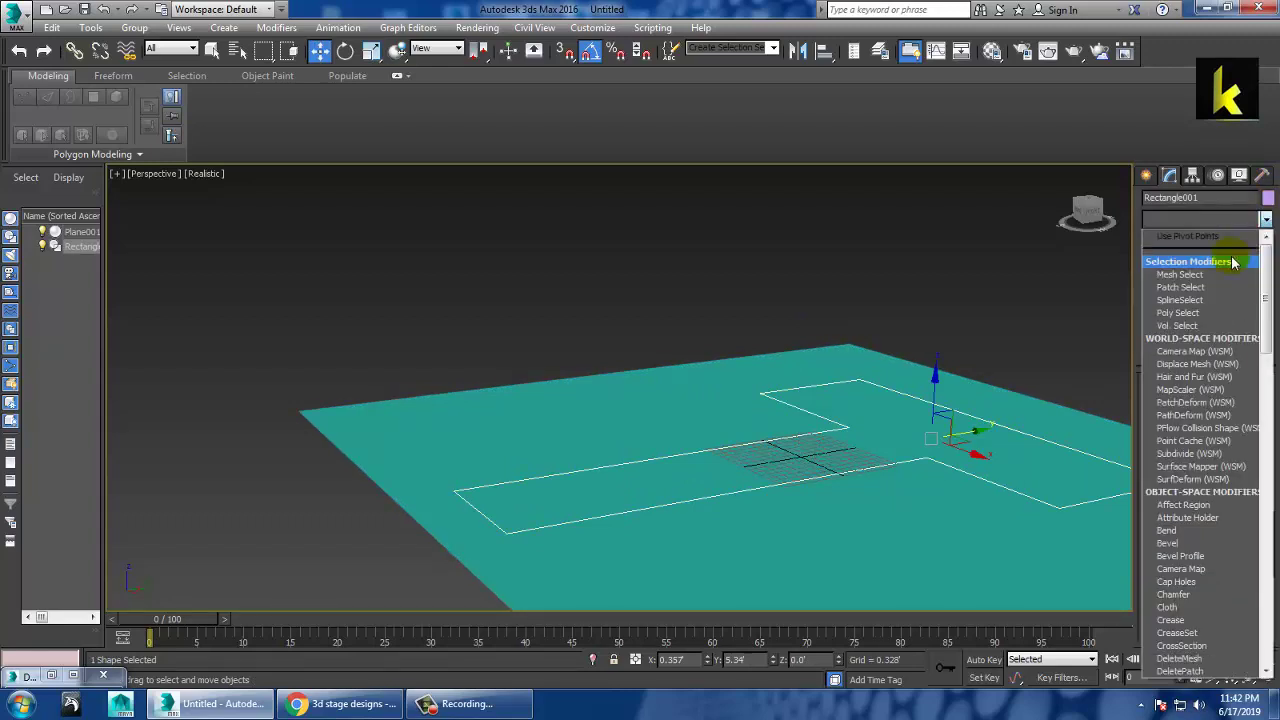
scroll(1234, 258, "down", 10)
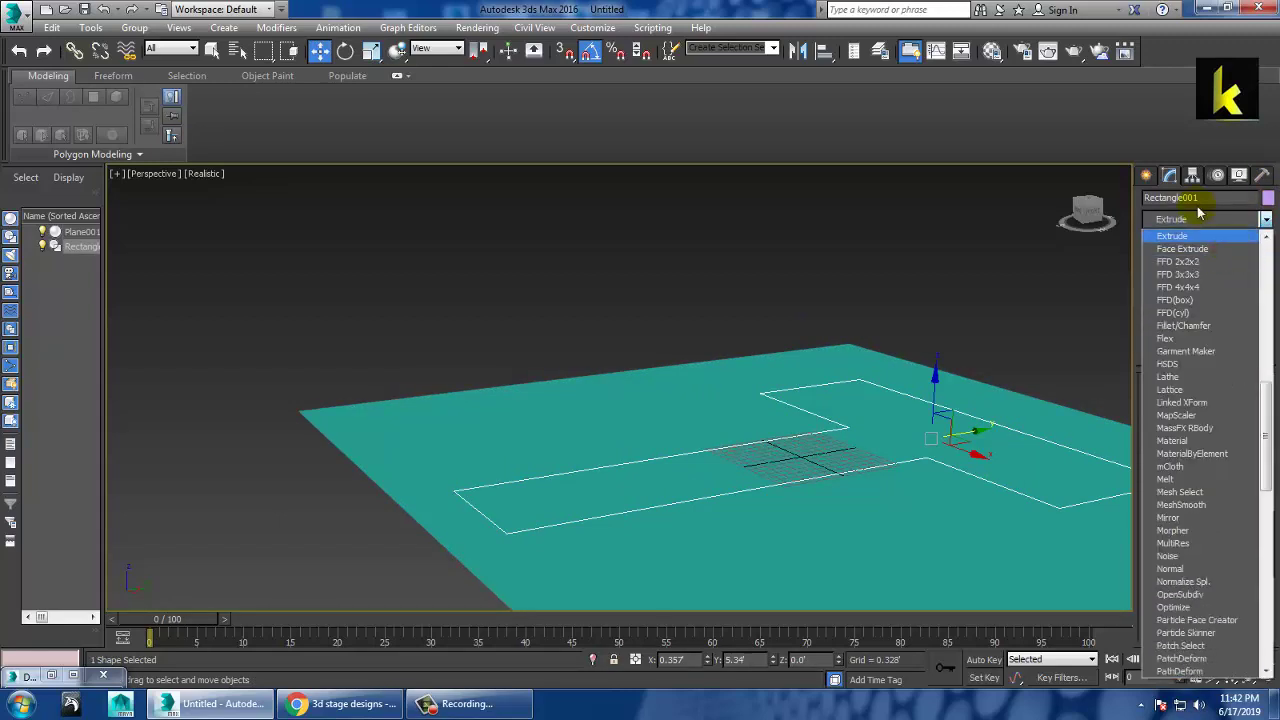
left_click(1198, 236)
left_click_drag(1253, 403, 1254, 363)
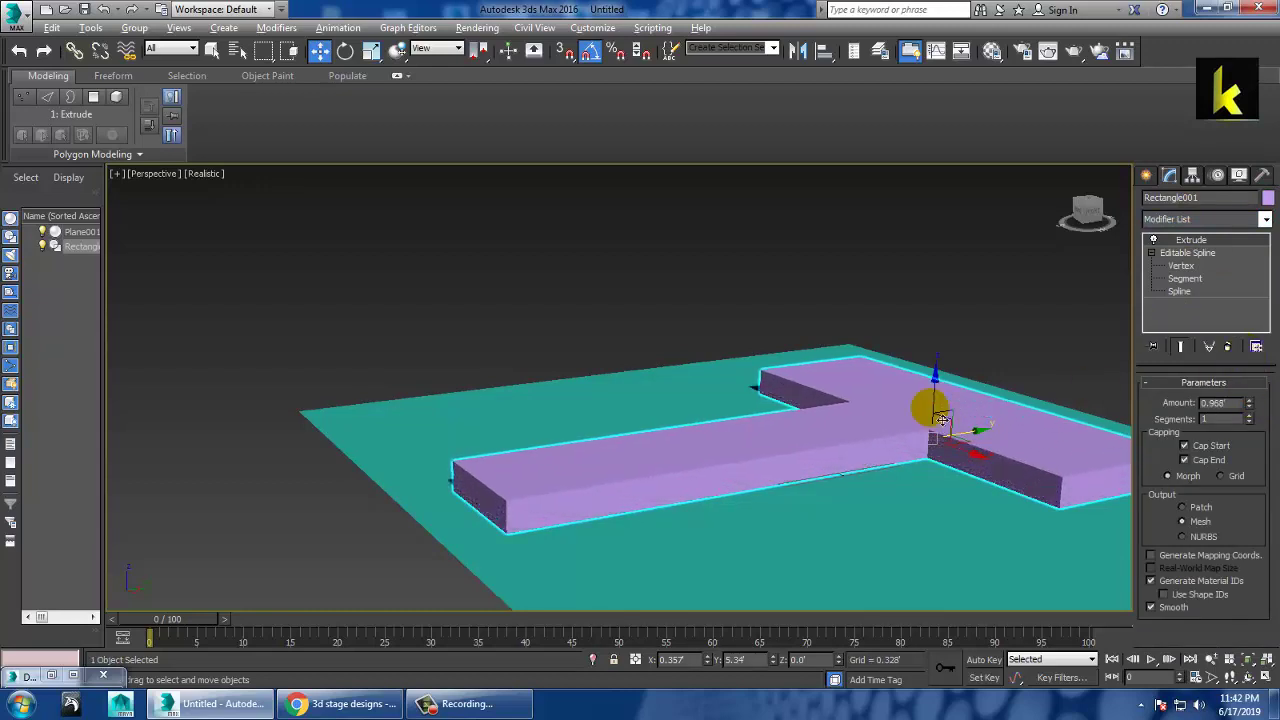
Step: Display edged faces in the perspective view and compare the extruded stage with the reference image
middle_click_drag(931, 408, 884, 408, "alt")
key("F4")
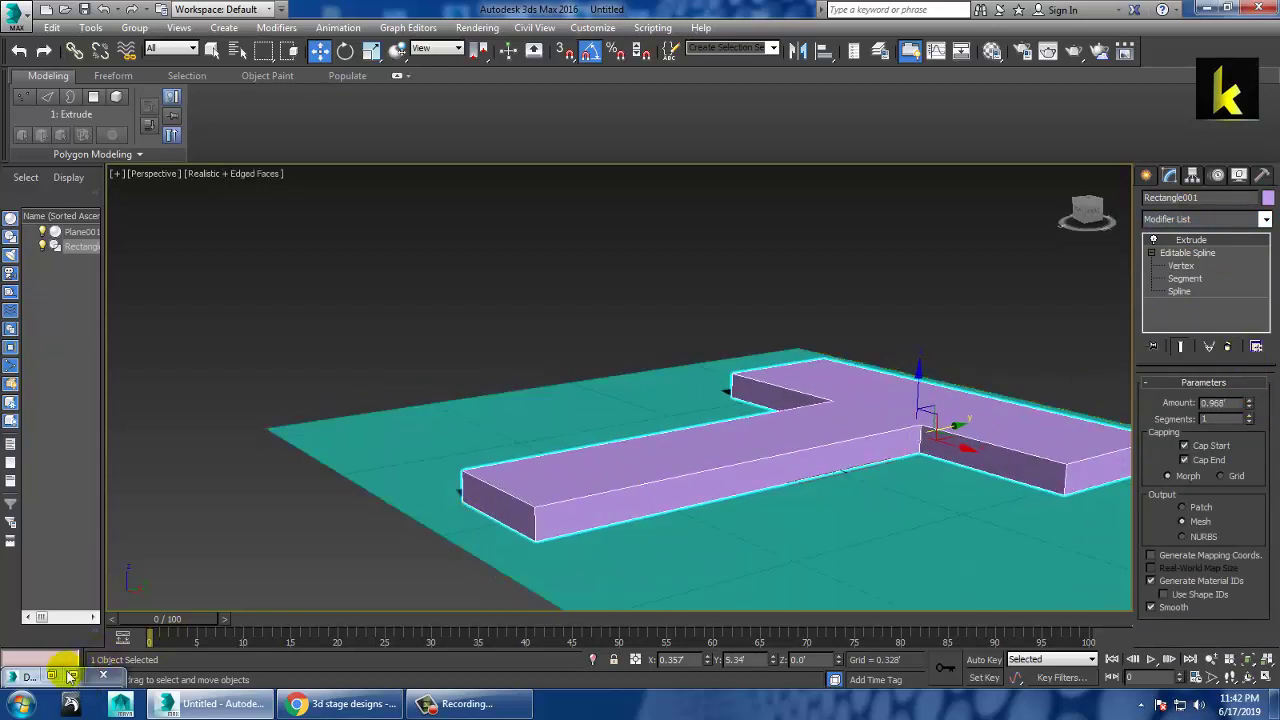
left_click(42, 676)
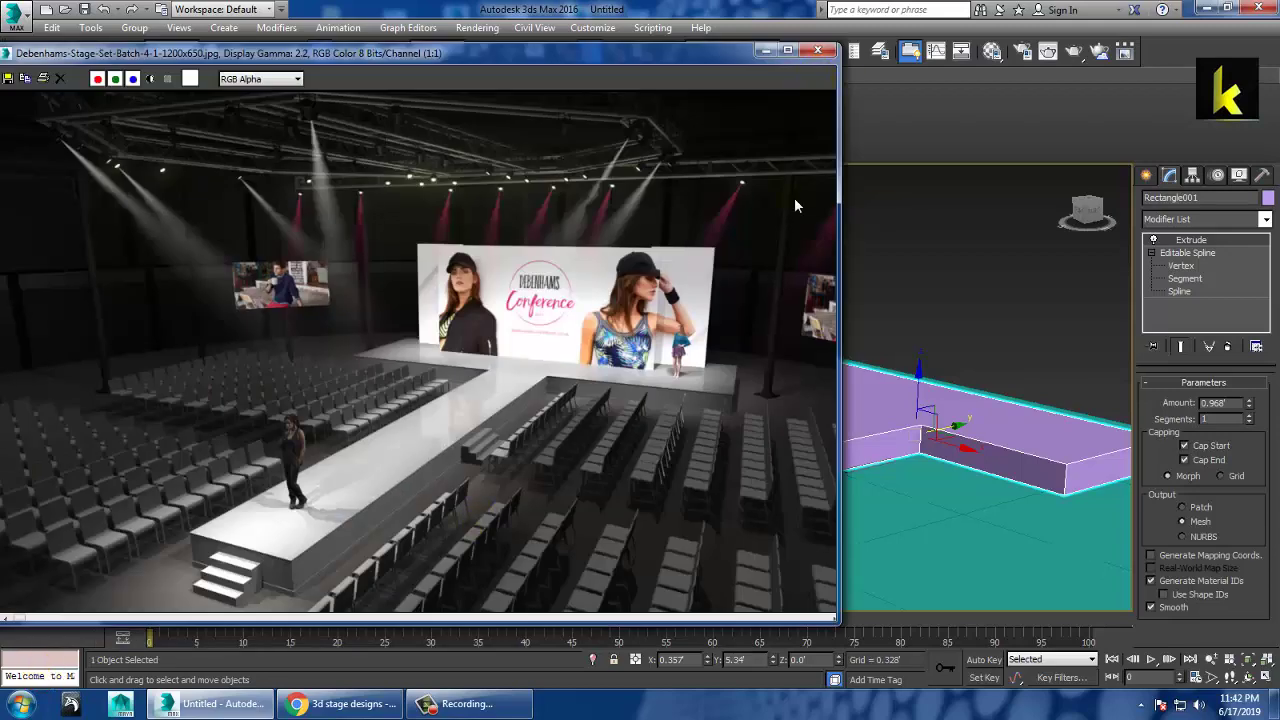
left_click(763, 52)
Step: Examine the stage's side profile in the Left view and select the runway's end vertices to locate its front end
key("alt+w")
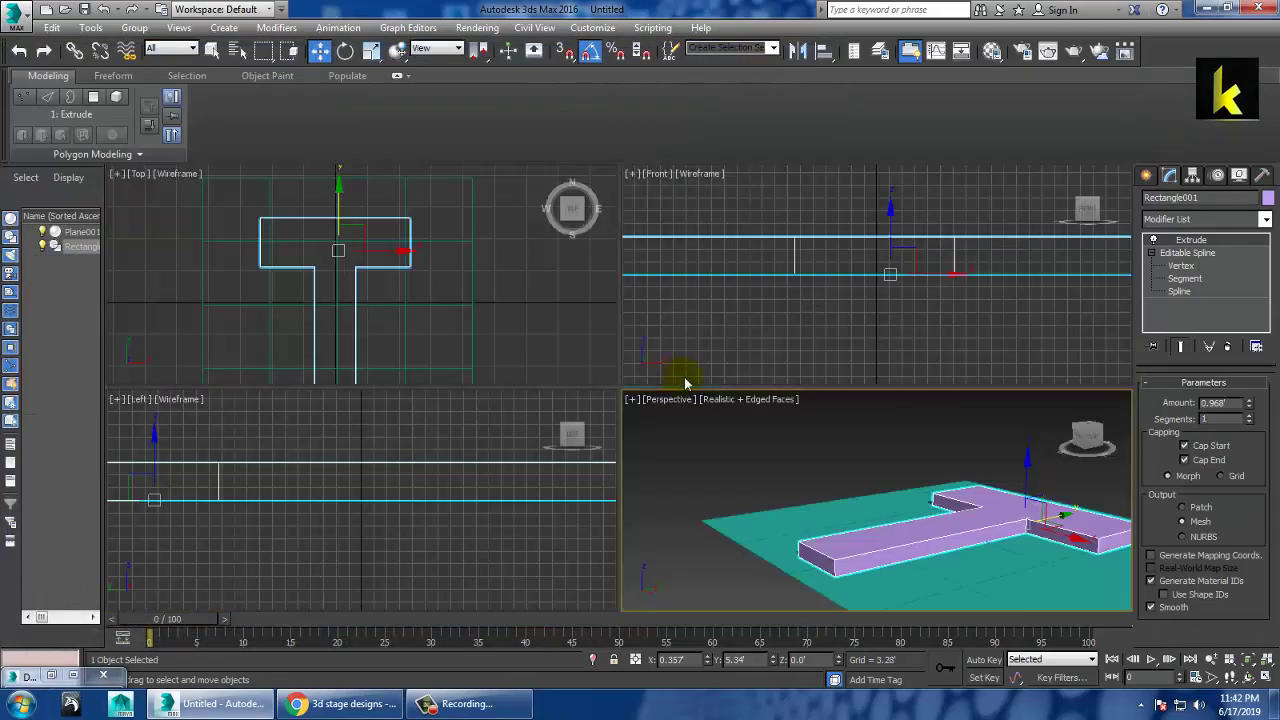
middle_click_drag(432, 481, 376, 480)
key("alt+w")
scroll(463, 455, "down", 3)
middle_click_drag(463, 455, 581, 455)
scroll(581, 455, "down", 1)
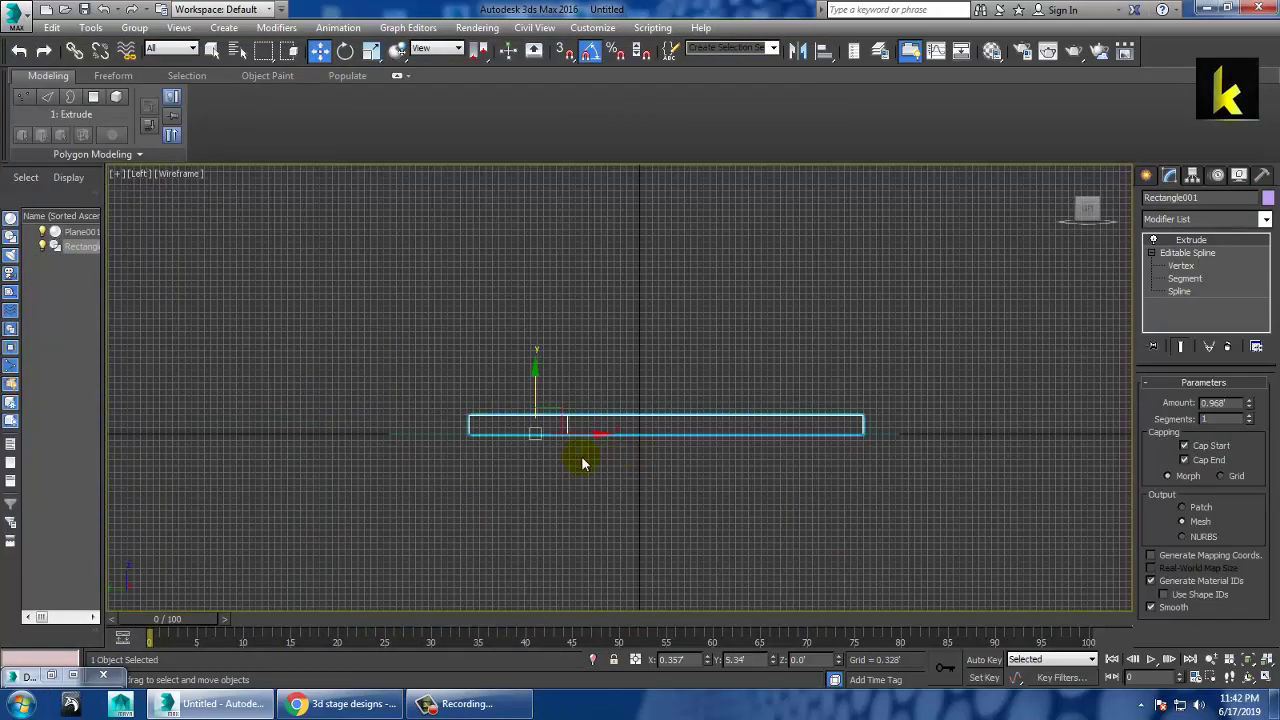
scroll(488, 449, "up", 1)
scroll(488, 455, "up", 3)
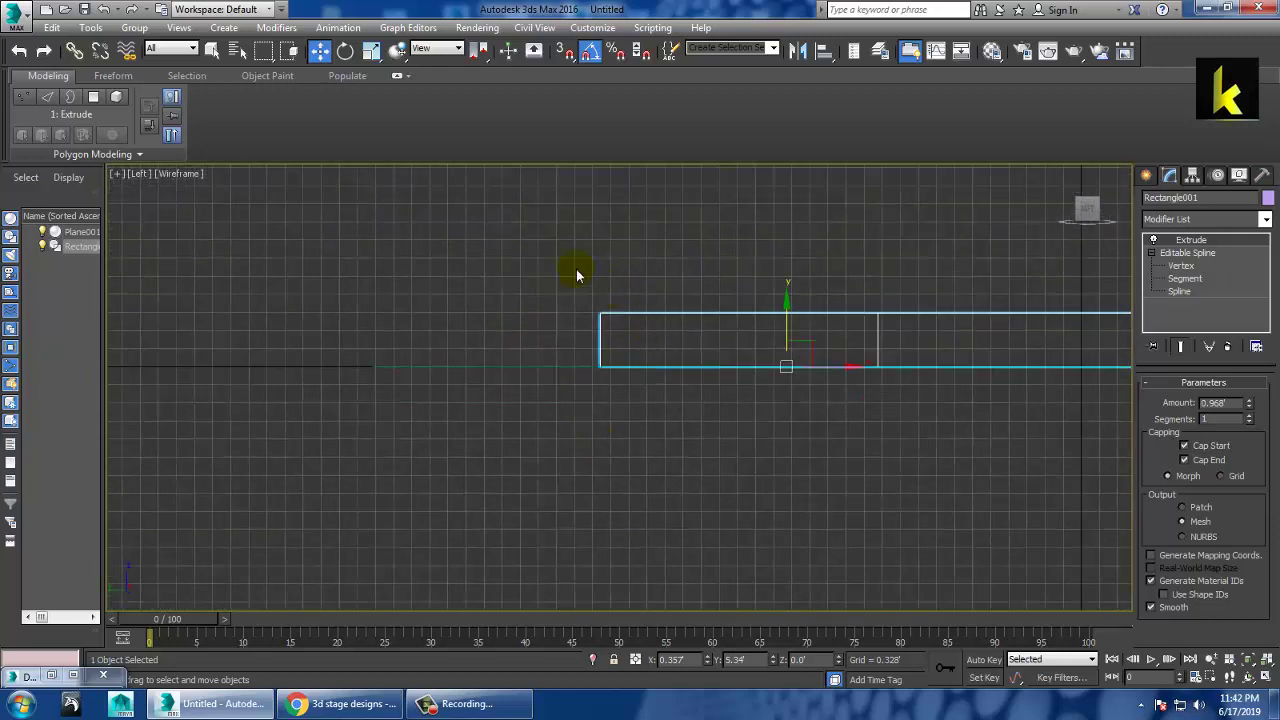
left_click(1181, 265)
key("alt+w")
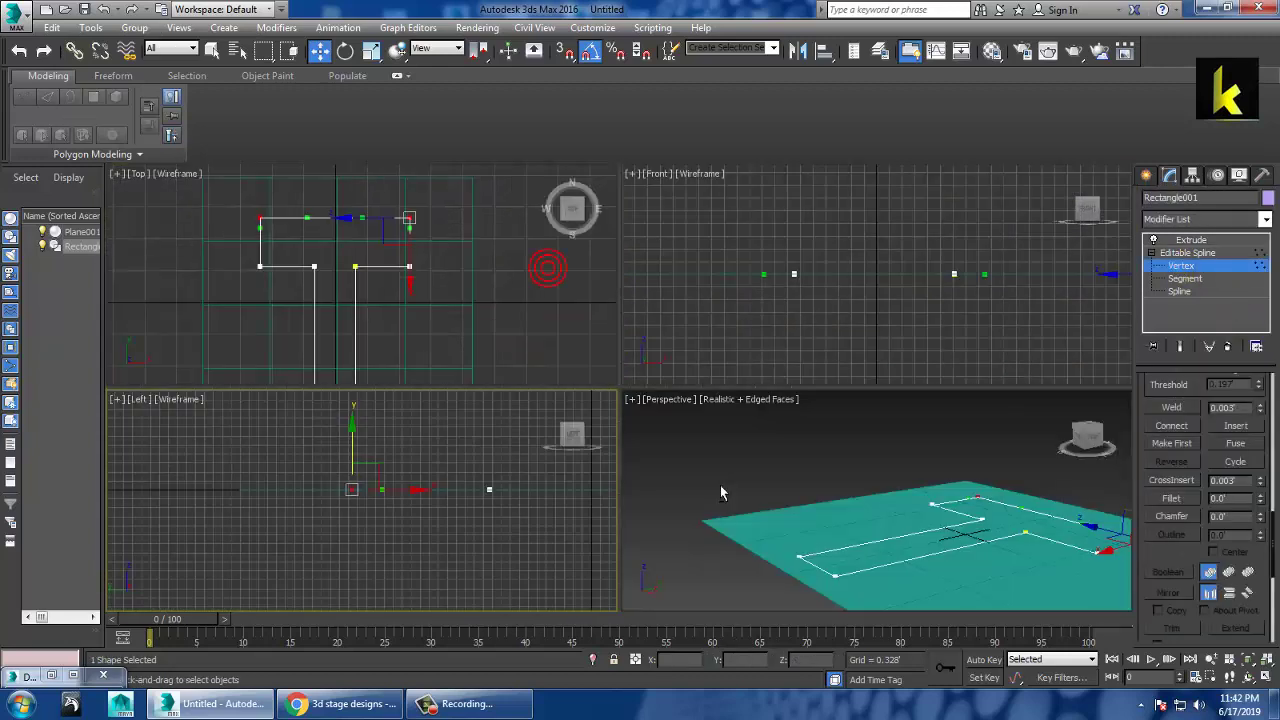
middle_click_drag(882, 508, 854, 509)
left_click_drag(721, 525, 836, 600)
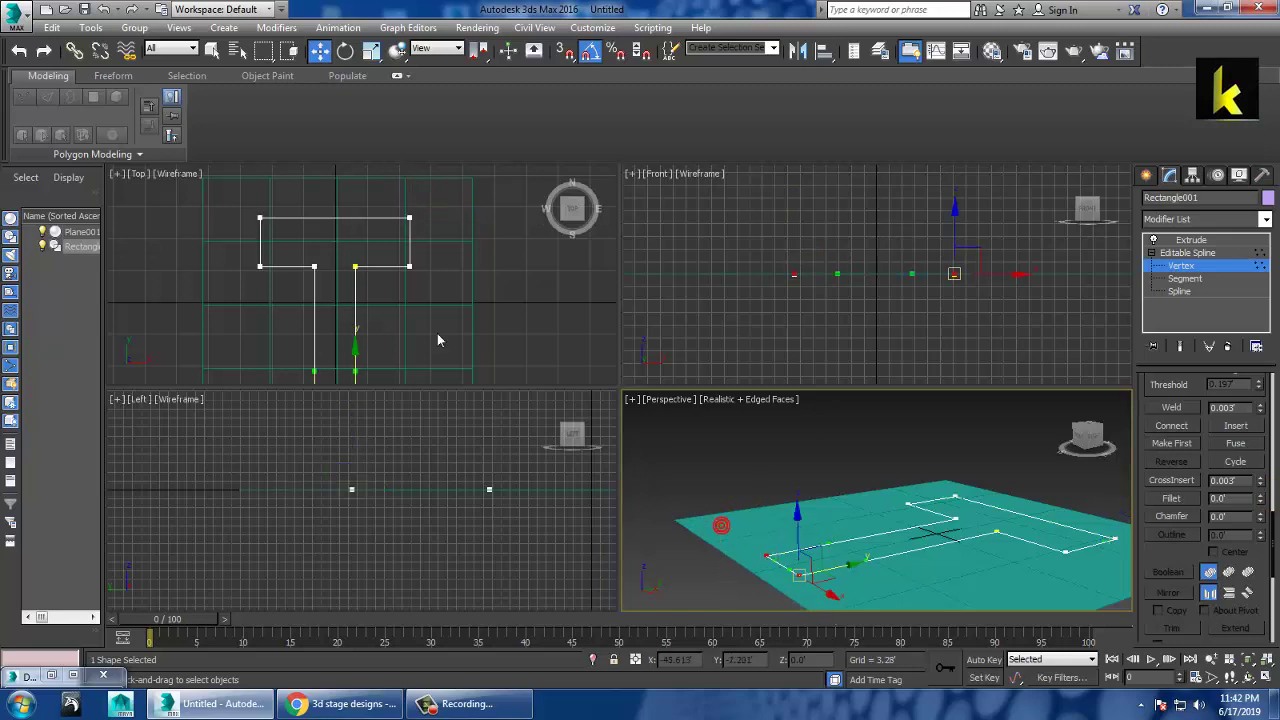
middle_click_drag(471, 300, 463, 284)
middle_click_drag(777, 300, 736, 300)
middle_click_drag(450, 503, 416, 466)
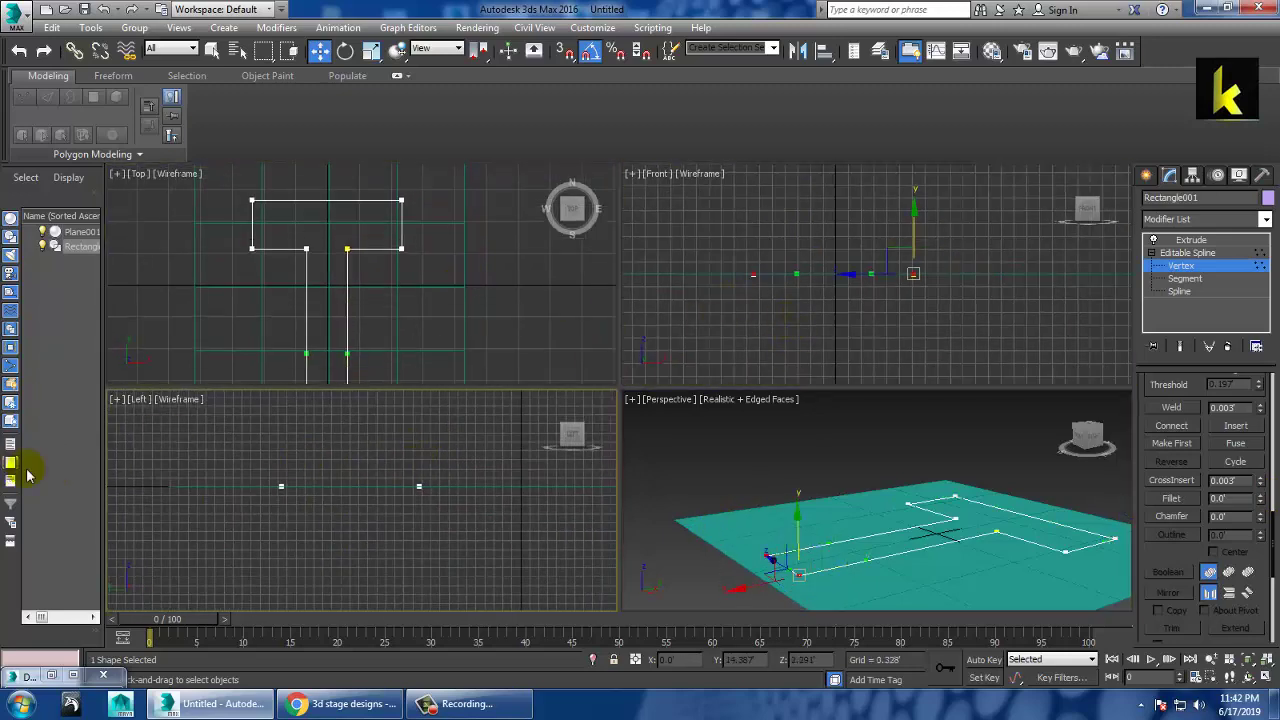
Step: Change the Left viewport to the Right view, return the stage to its Extrude level, and frame the runway's front end
left_click(140, 402)
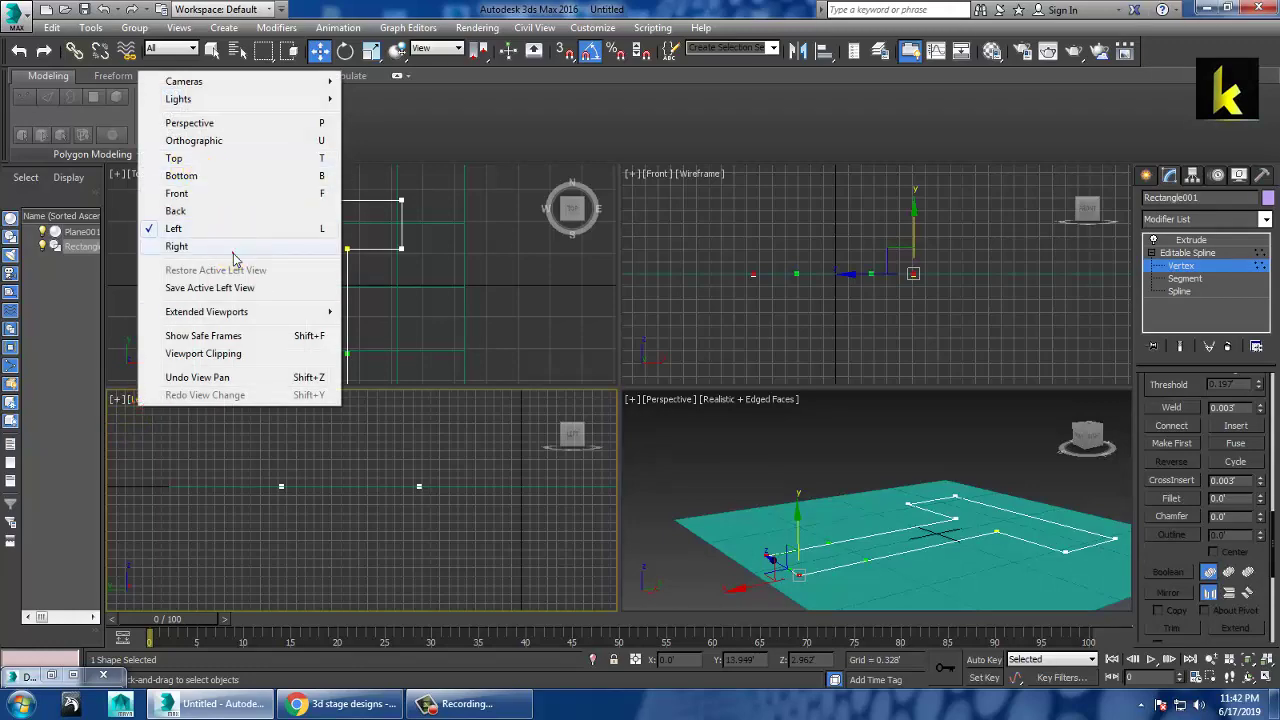
left_click(235, 248)
key("alt+w")
middle_click_drag(293, 343, 628, 385)
left_click(1208, 245)
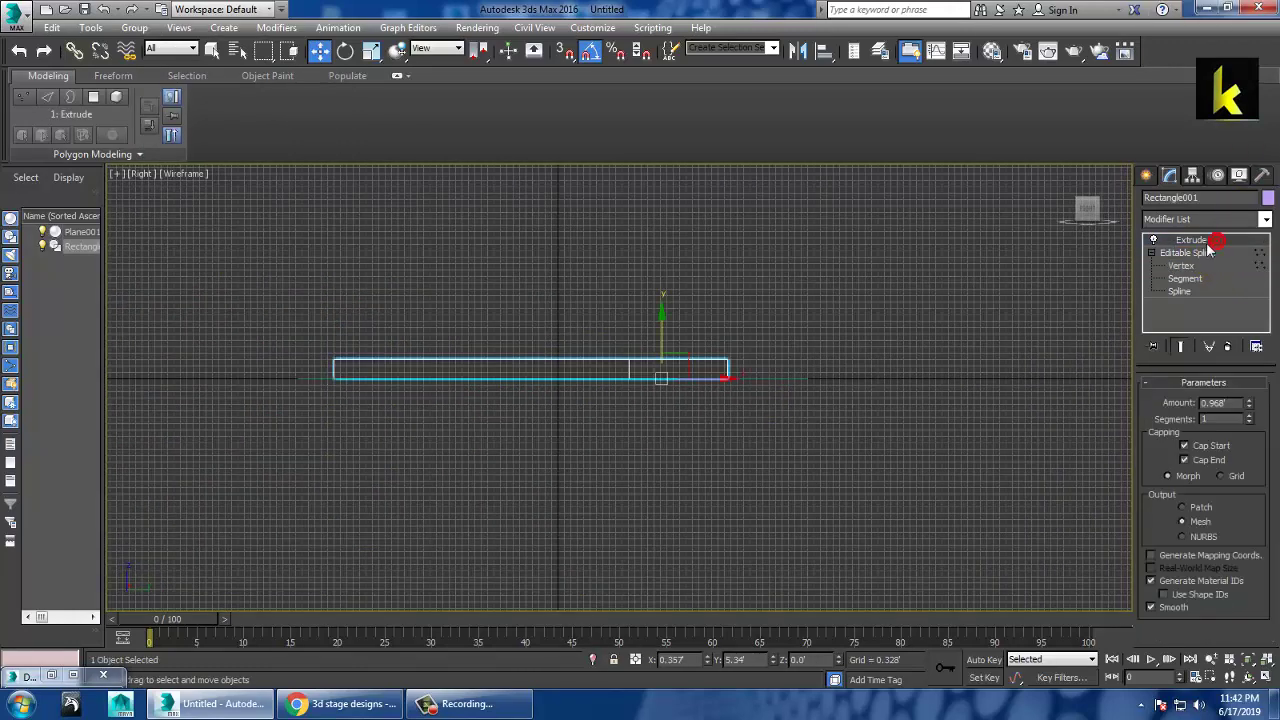
middle_click_drag(427, 370, 768, 374)
scroll(721, 358, "up", 6)
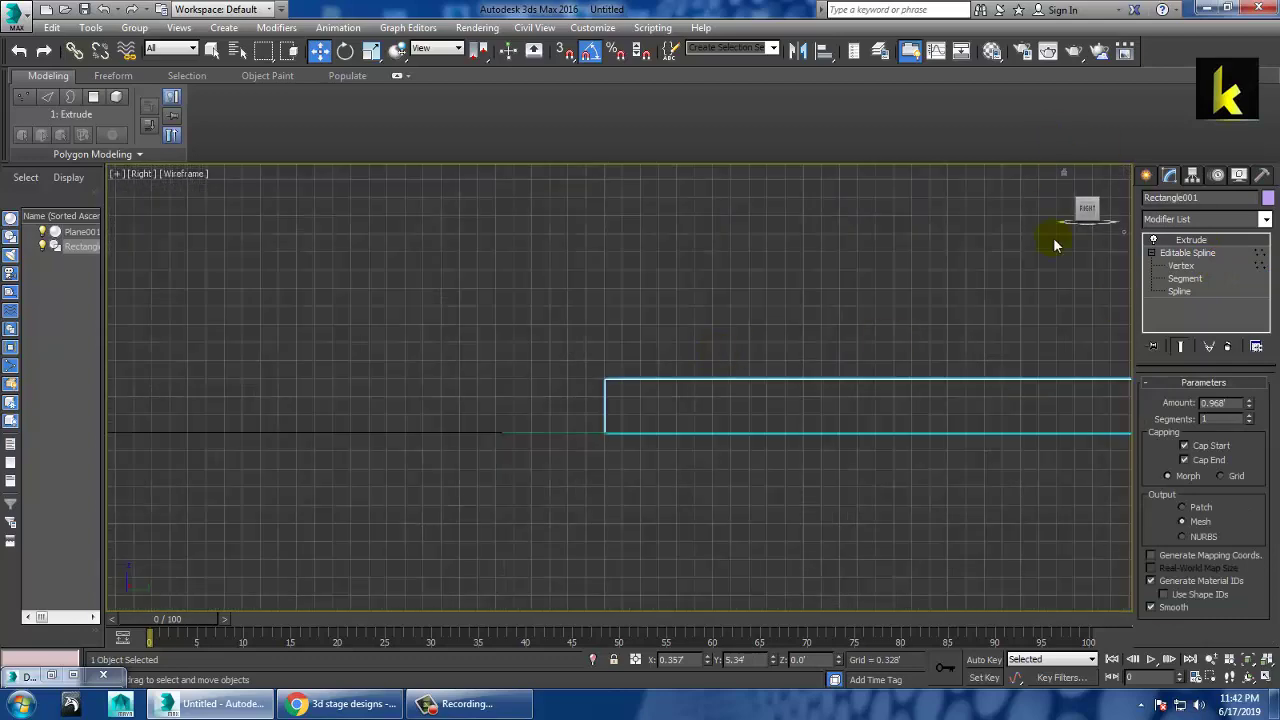
Step: Following the reference stairs, create a box about 0.164' long, 0.297' wide and 0.395' high at the foot of the runway's front face
left_click(1146, 176)
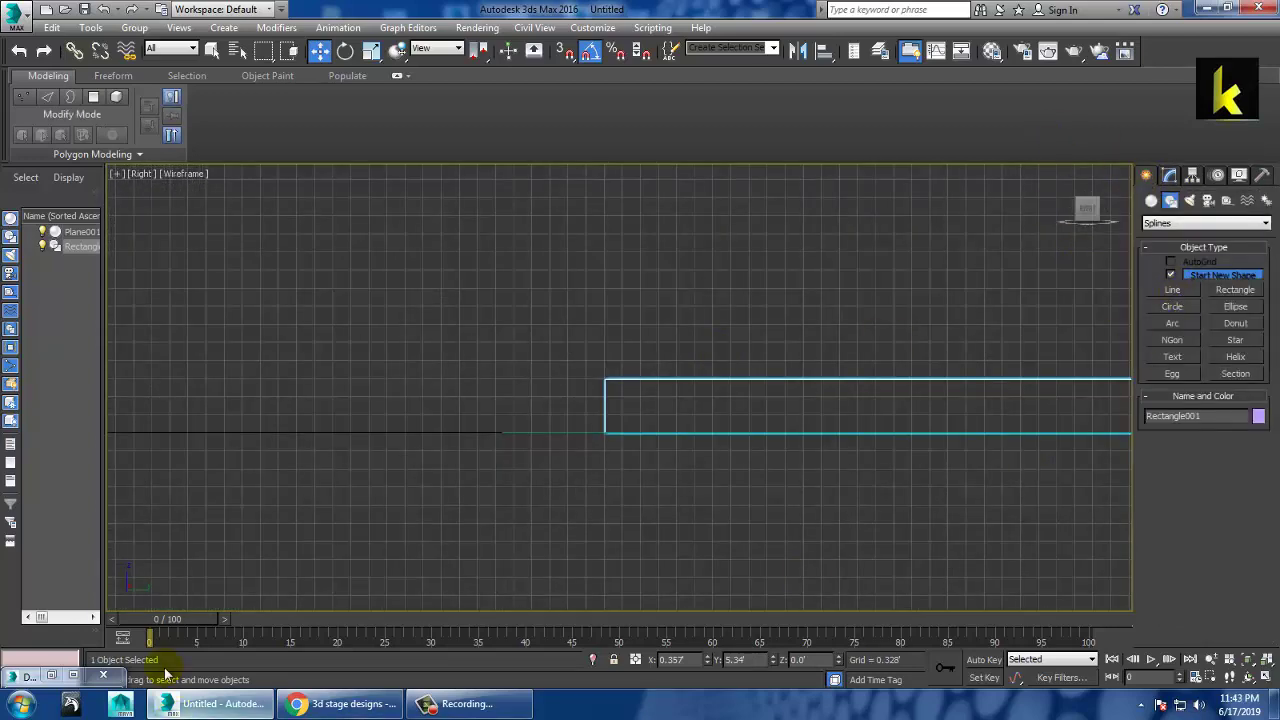
left_click(52, 677)
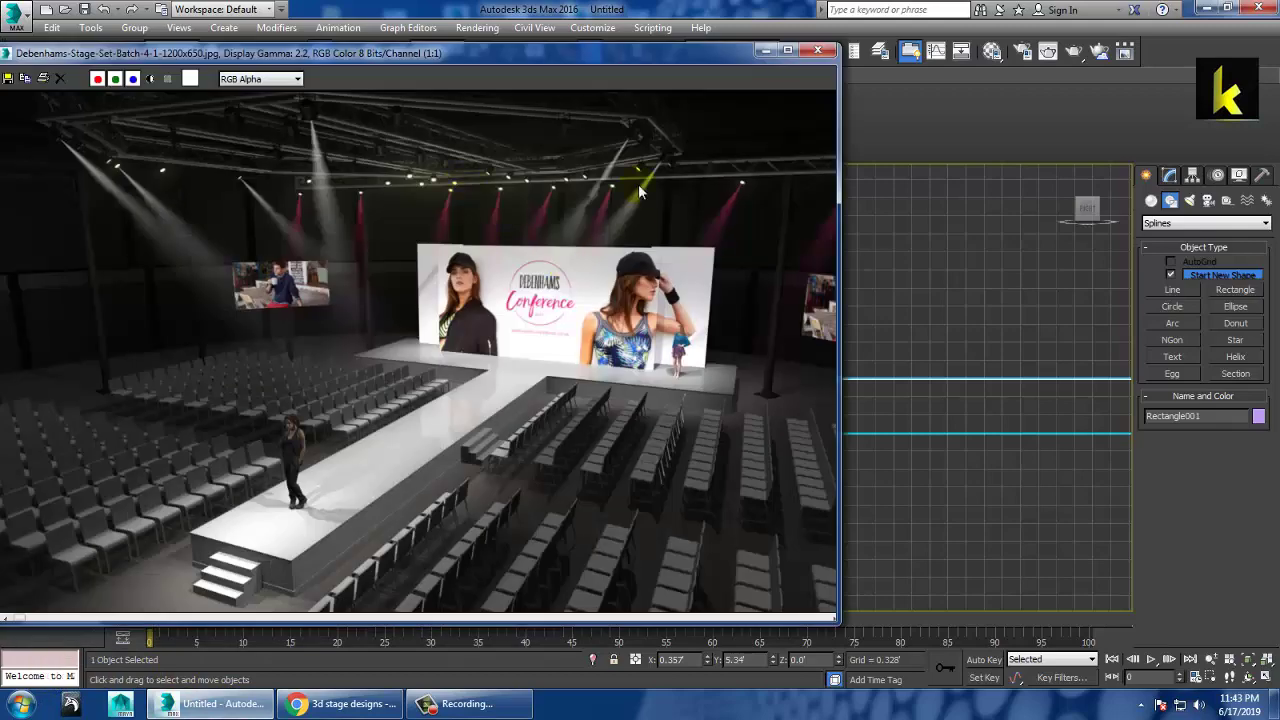
left_click(763, 52)
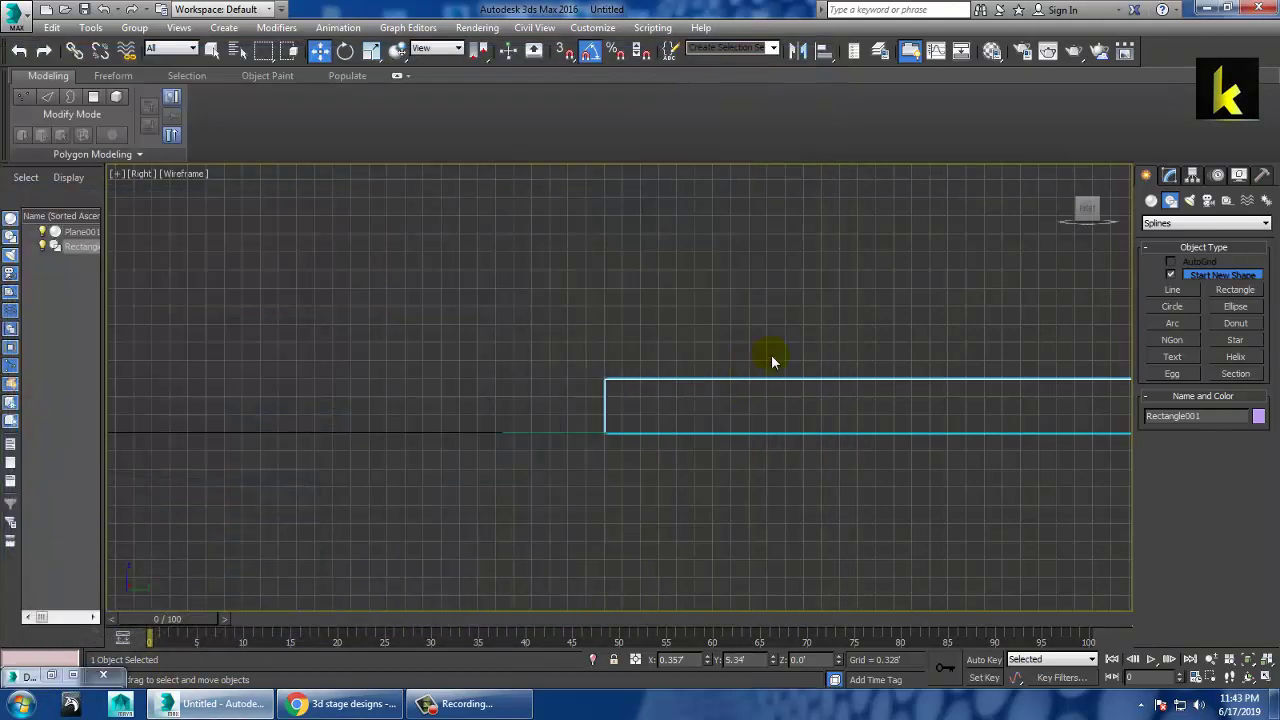
scroll(762, 362, "up", 2)
middle_click_drag(757, 369, 815, 331)
left_click(1151, 201)
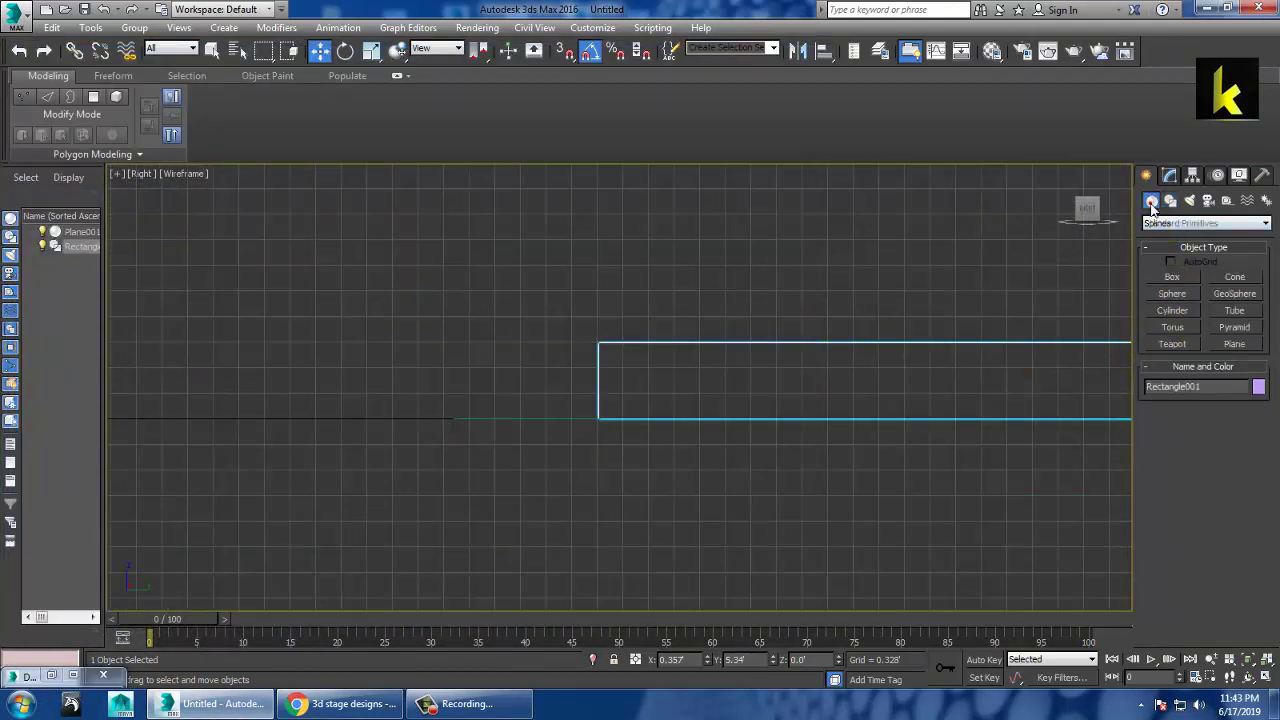
left_click(1176, 278)
scroll(629, 454, "up", 3)
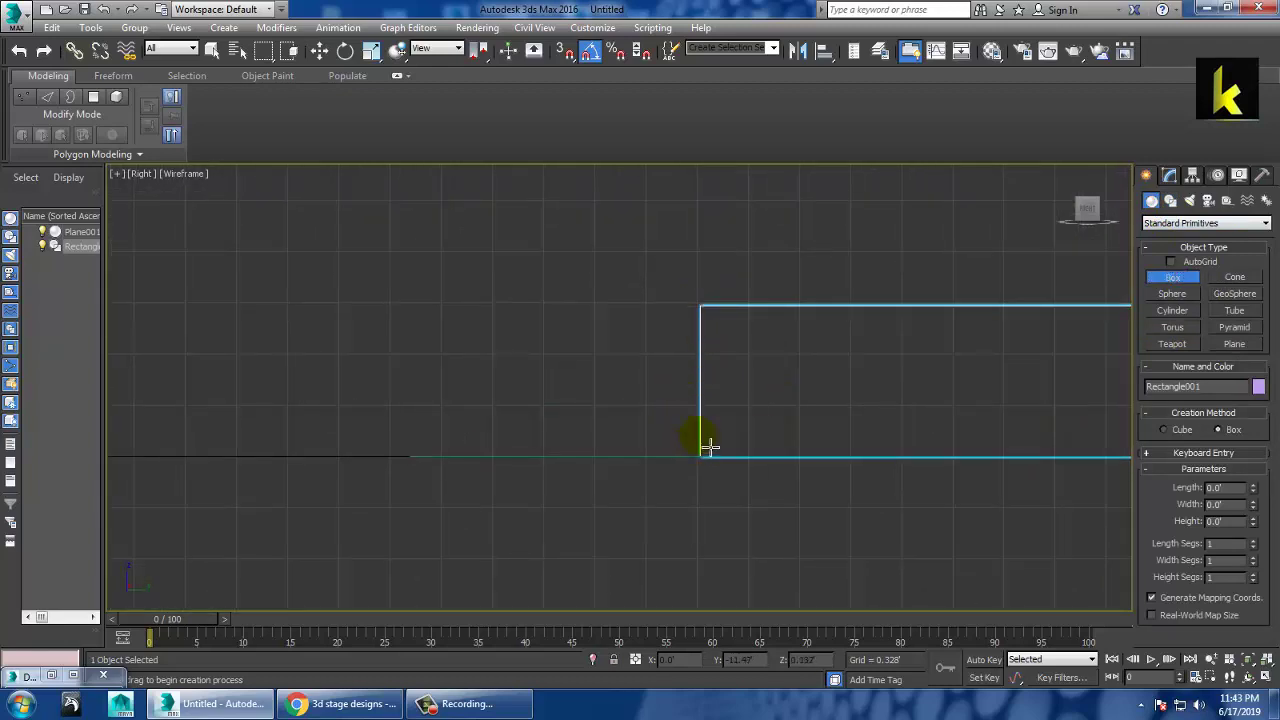
left_click_drag(710, 444, 666, 468)
left_click(686, 407)
key("w")
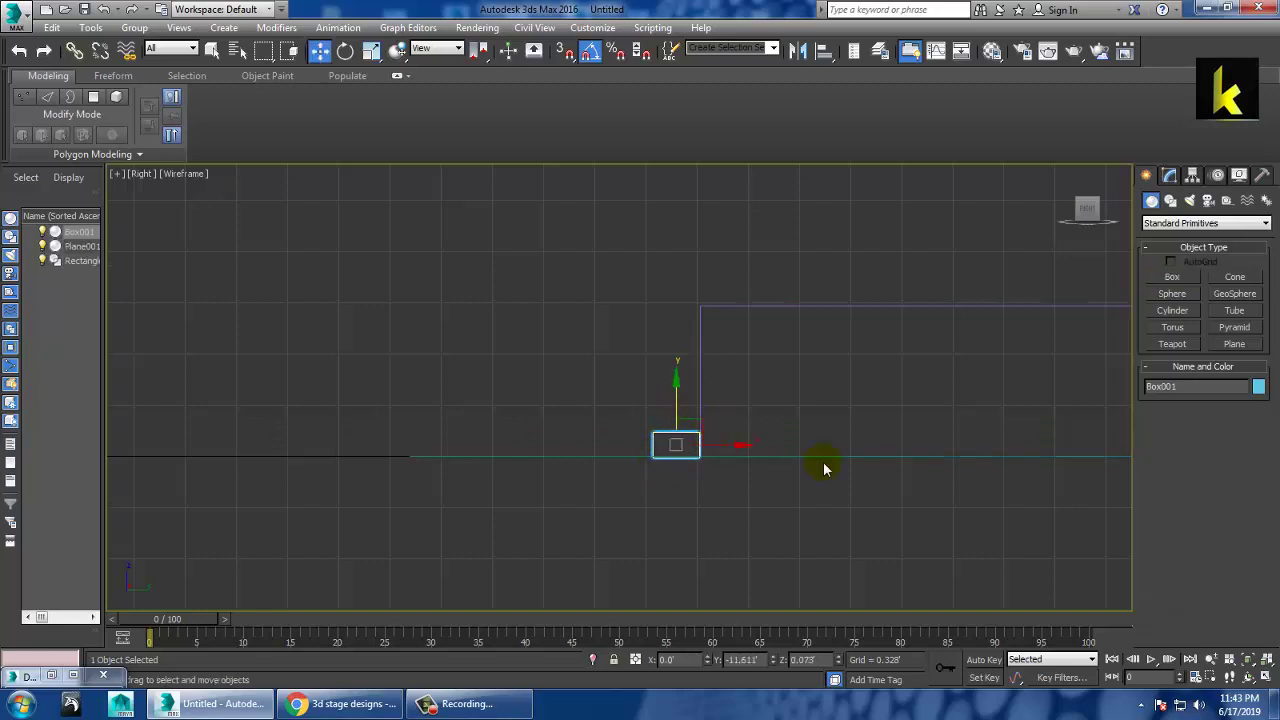
Step: Set the stair box's height to 2.499' so it extends along the runway's front face
left_click(1170, 176)
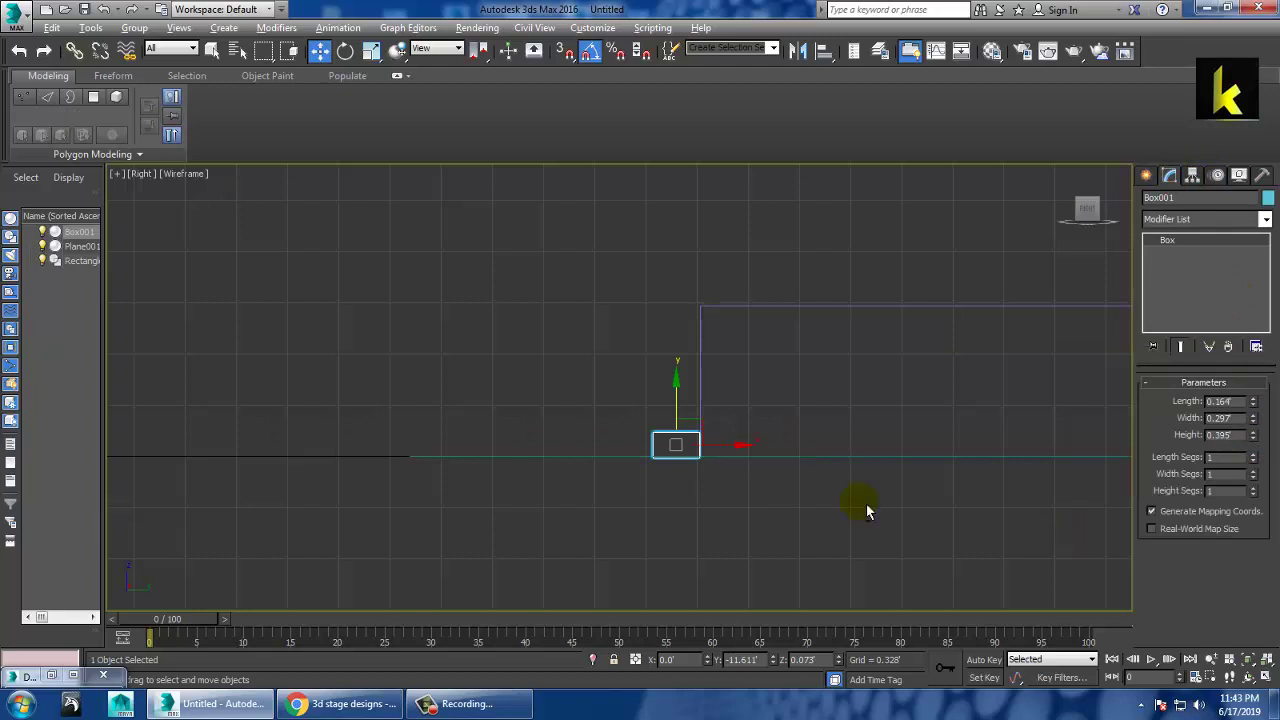
key("alt+w")
key("alt+w")
scroll(870, 499, "down", 7)
middle_click_drag(868, 498, 930, 484, "alt")
scroll(886, 496, "down", 5)
left_click_drag(1253, 433, 1253, 360)
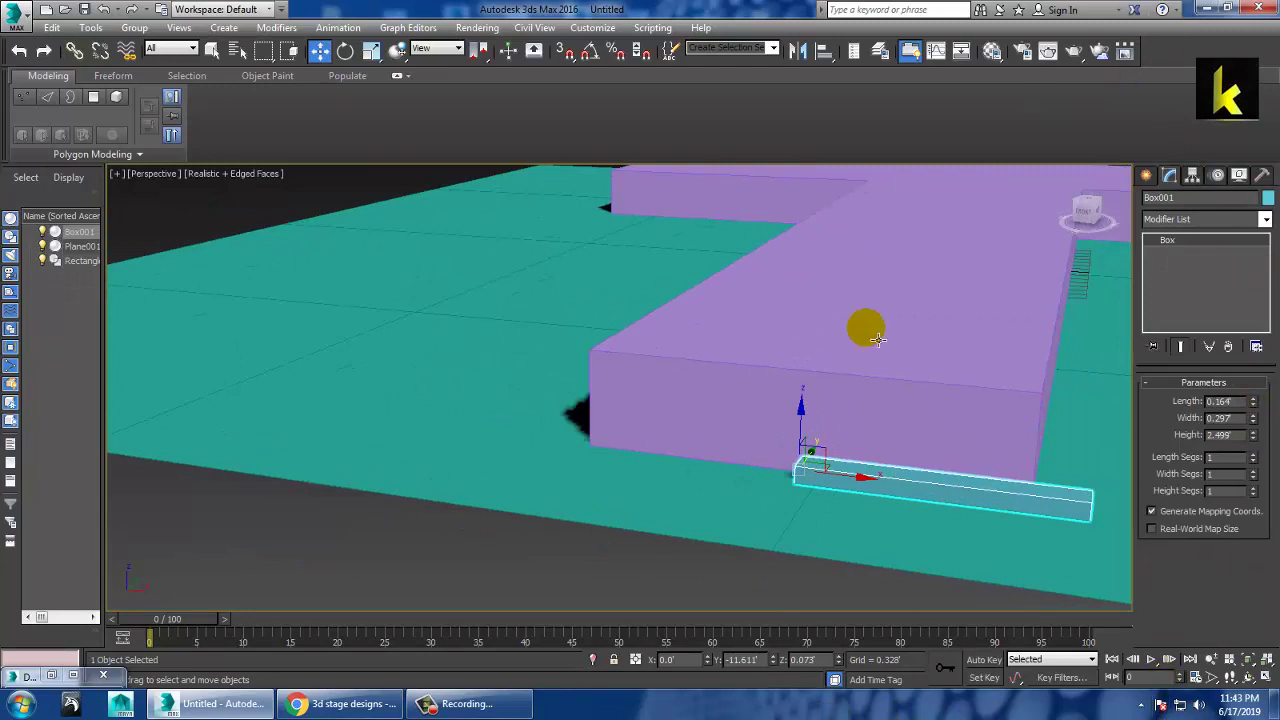
Step: Move the stair box along the runway's front face, compare it with the reference image, and set its height to 1.624'
left_click_drag(858, 473, 704, 458)
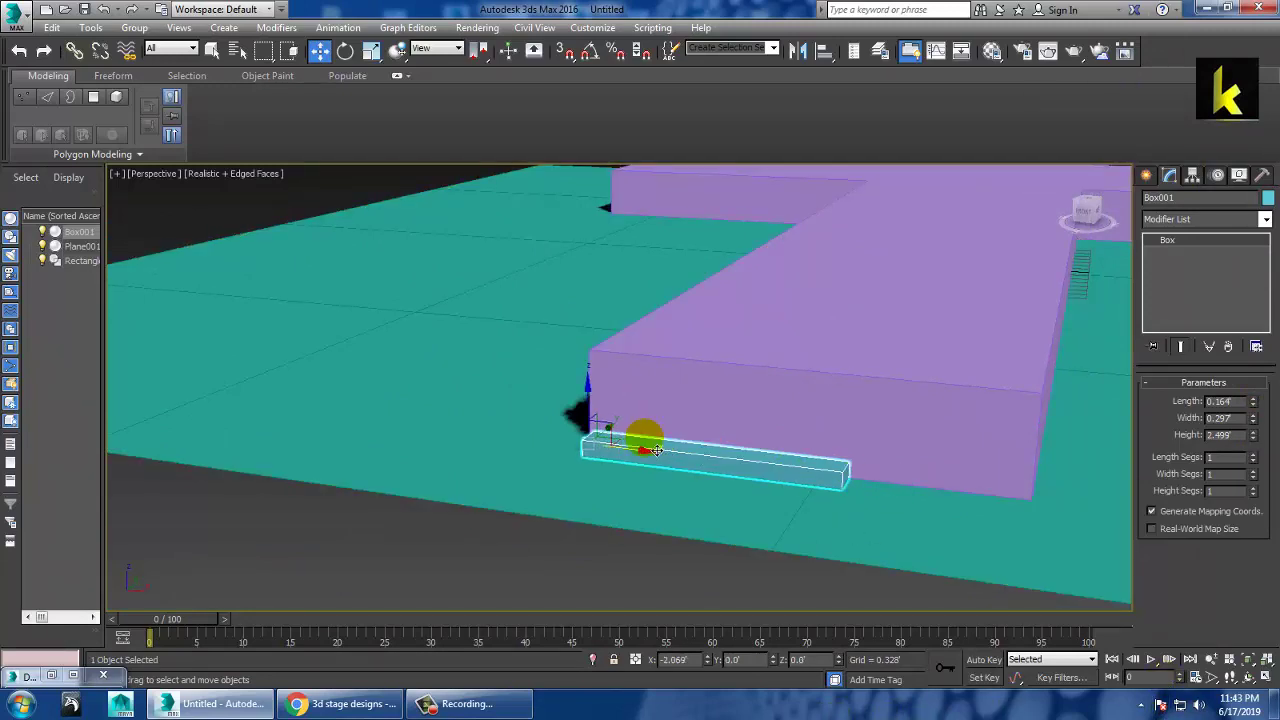
left_click_drag(651, 453, 737, 460)
left_click(50, 676)
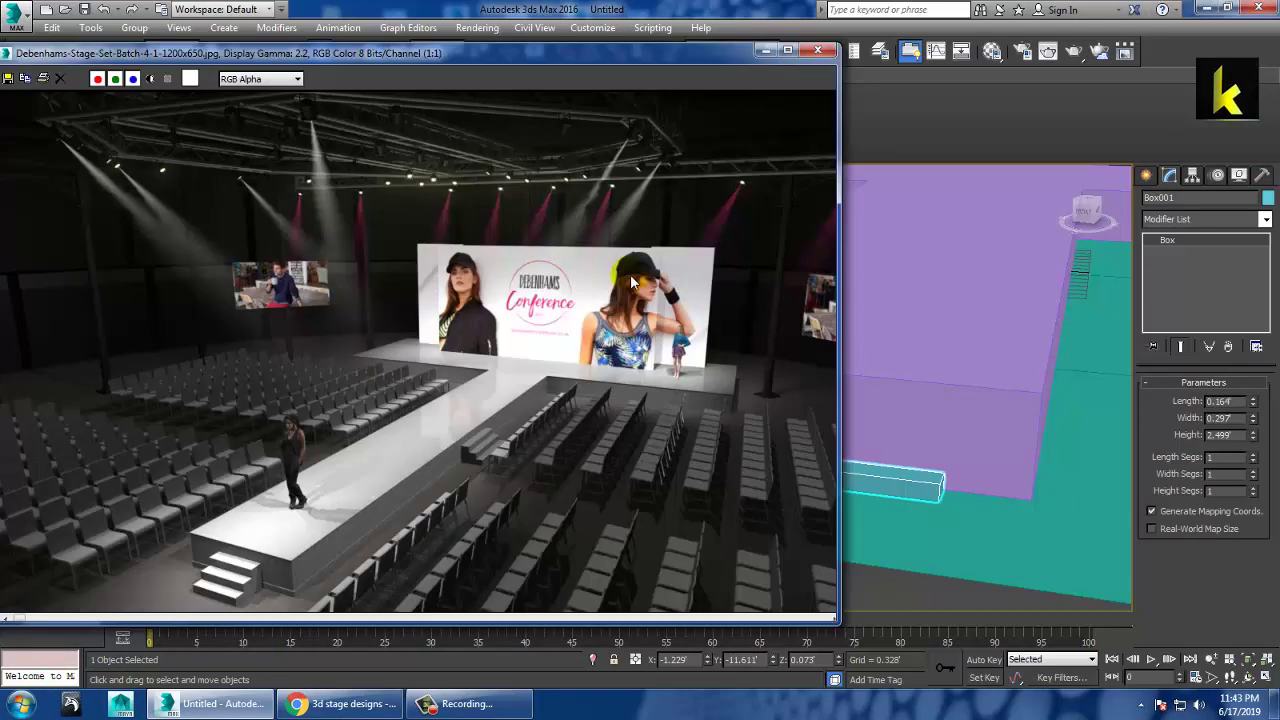
left_click(765, 51)
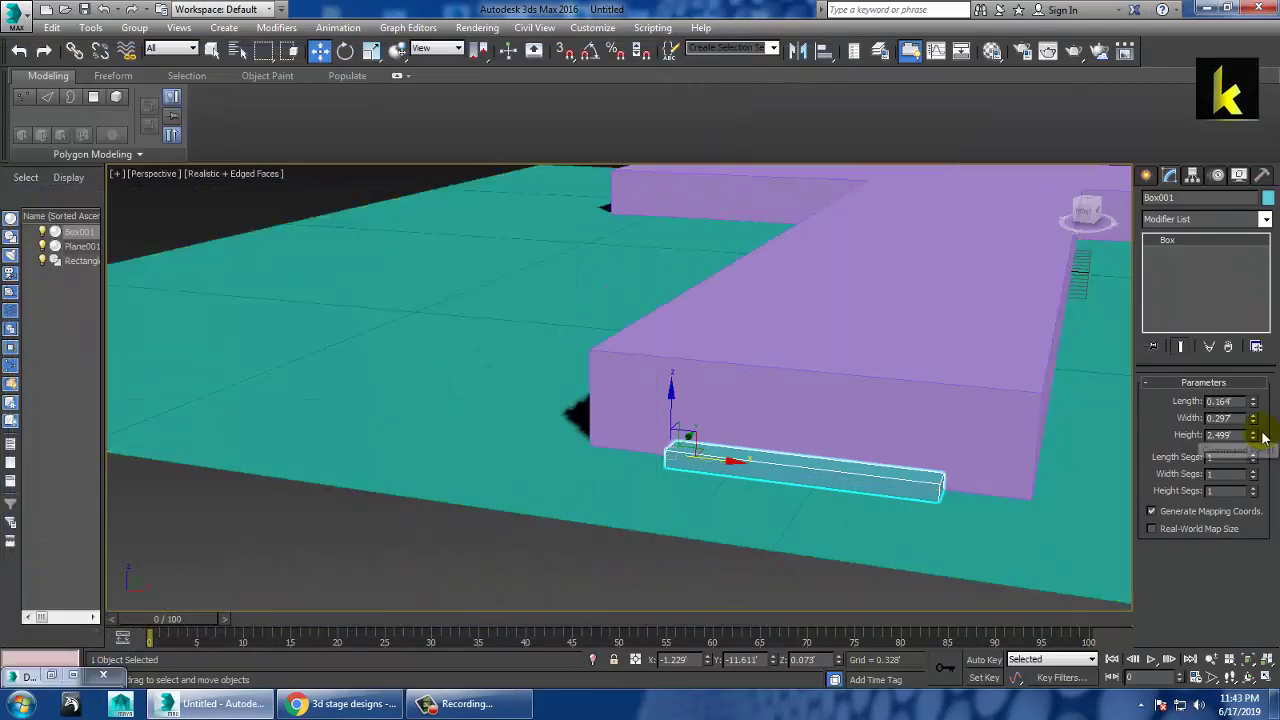
left_click_drag(1268, 452, 1277, 474)
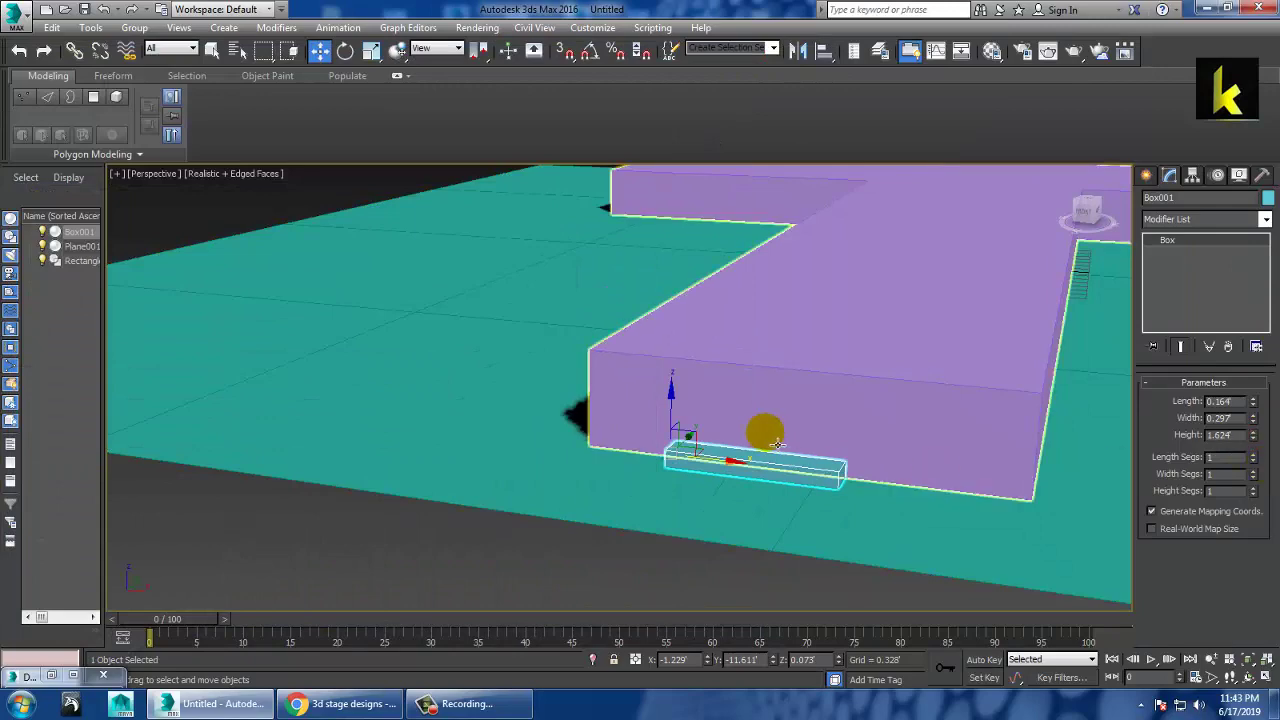
Step: Centre the stair box along the runway's front edge, at about X -0.819'
key("alt+w")
middle_click(398, 265)
key("alt+w")
key("z")
middle_click_drag(588, 356, 537, 393)
scroll(634, 354, "down", 5)
left_click_drag(538, 392, 605, 412)
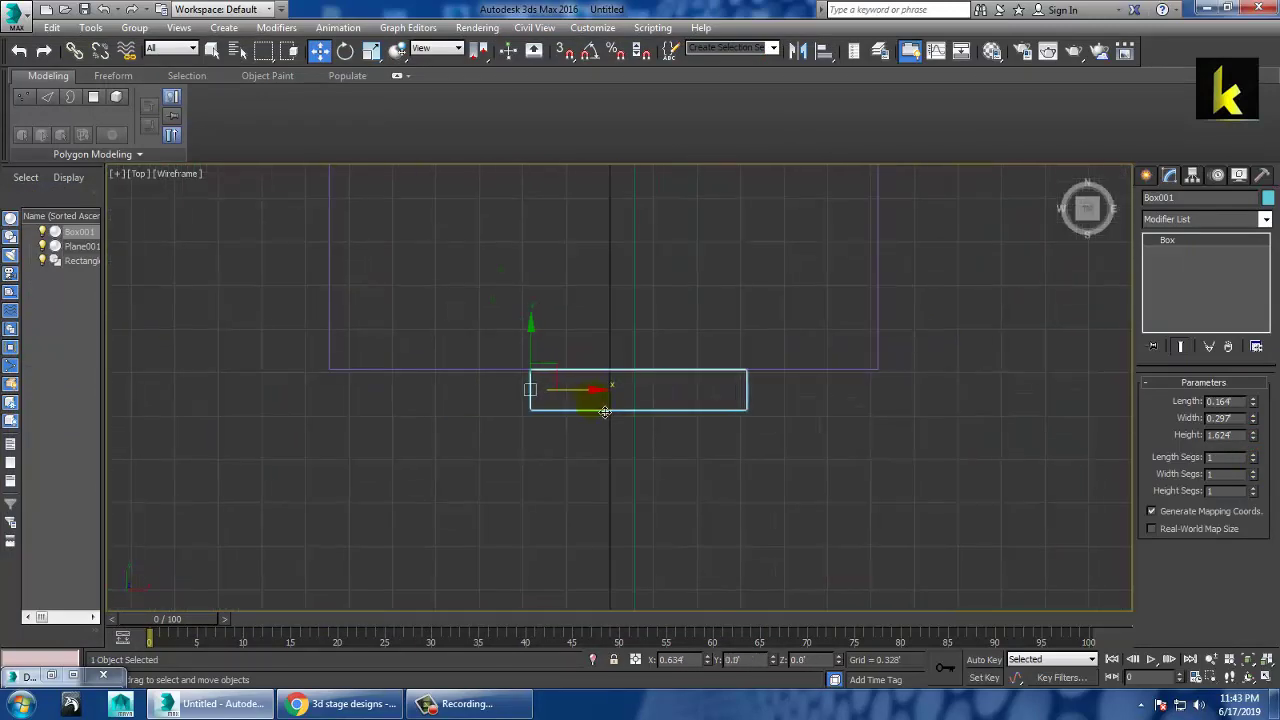
key("alt+w")
middle_click(848, 522)
key("alt+w")
middle_click_drag(848, 522, 858, 494, "alt")
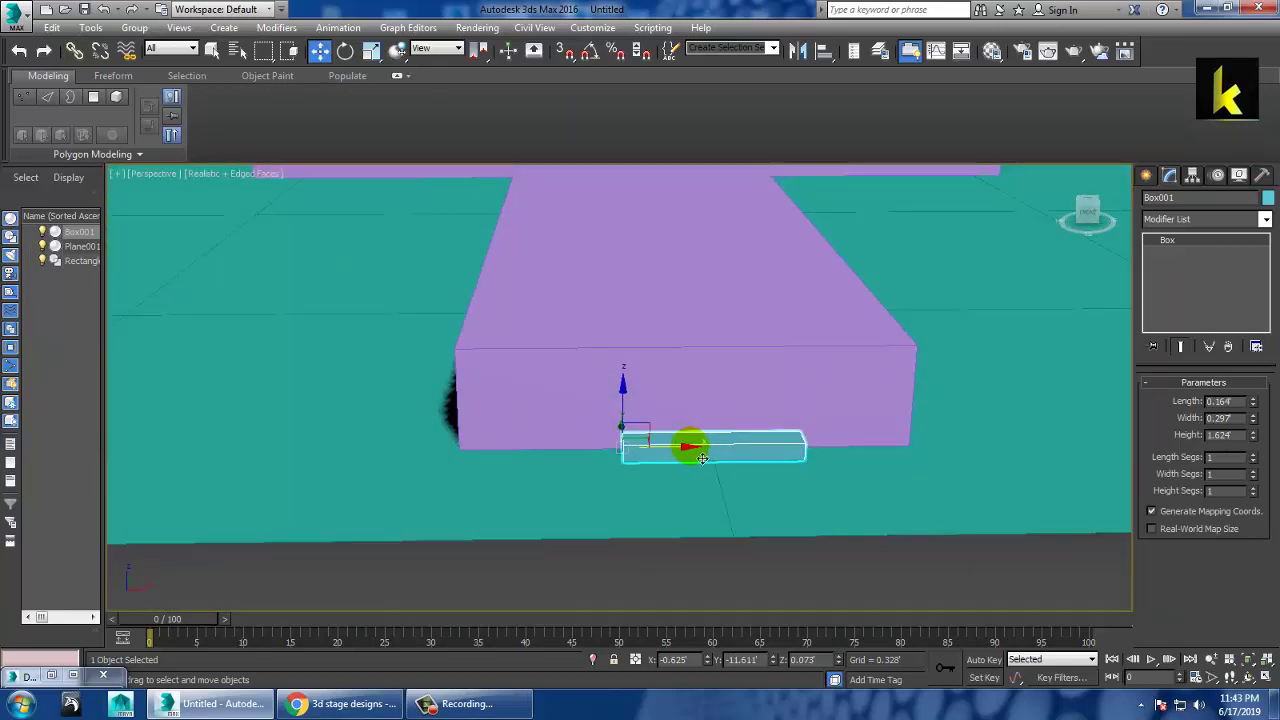
left_click_drag(699, 458, 677, 458)
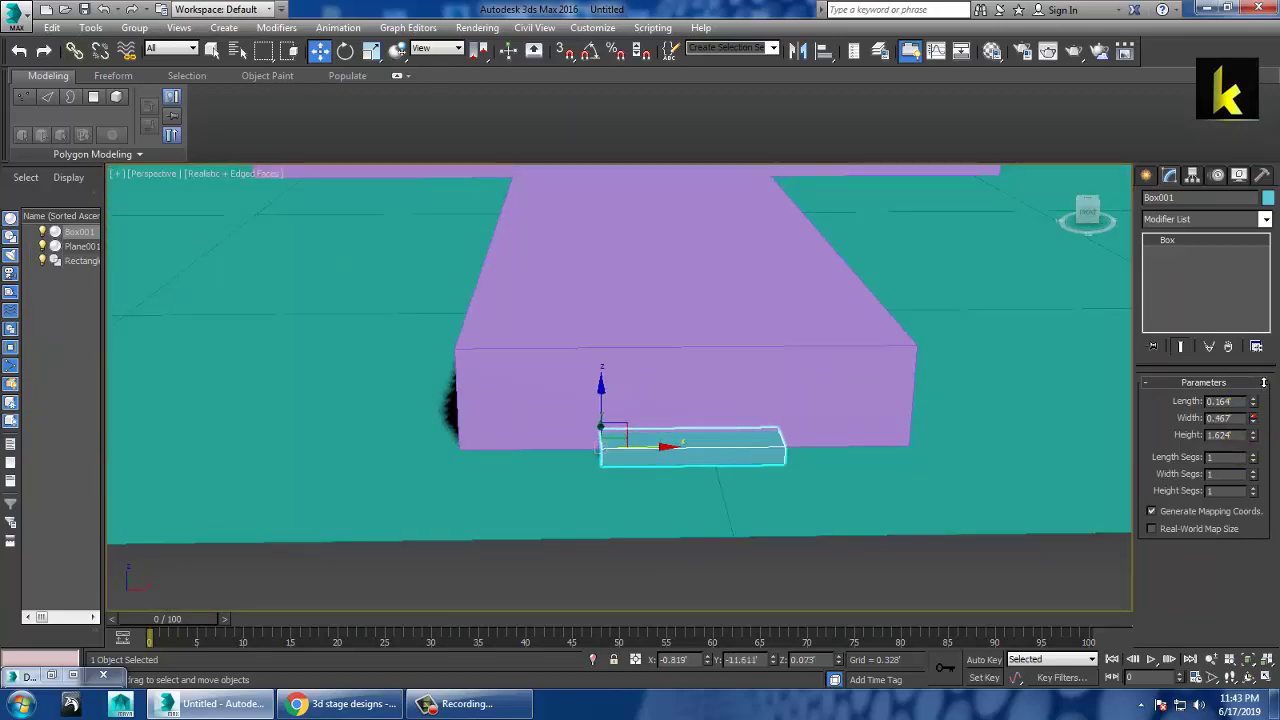
Step: Set the stair box's length to 0.96' and raise it to about Z 0.474' so it stands on the floor
left_click_drag(1252, 401, 1252, 398)
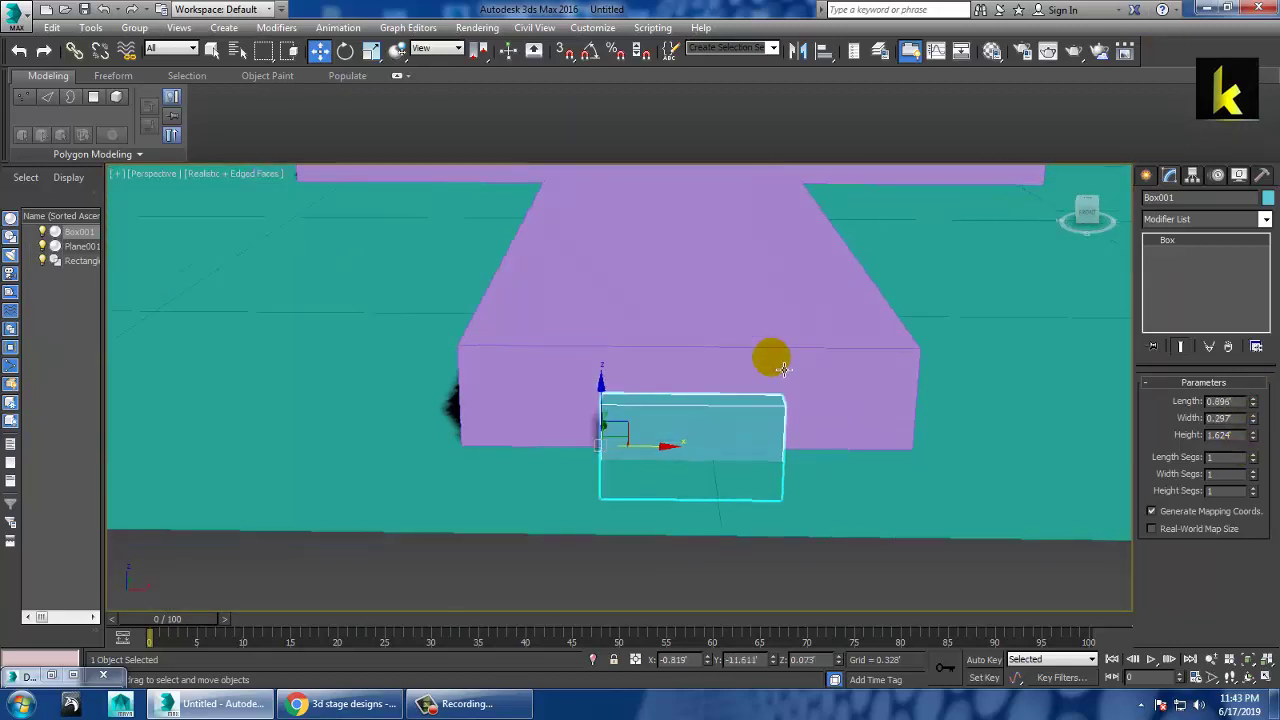
middle_click_drag(769, 354, 678, 398, "alt")
left_click_drag(681, 367, 701, 358)
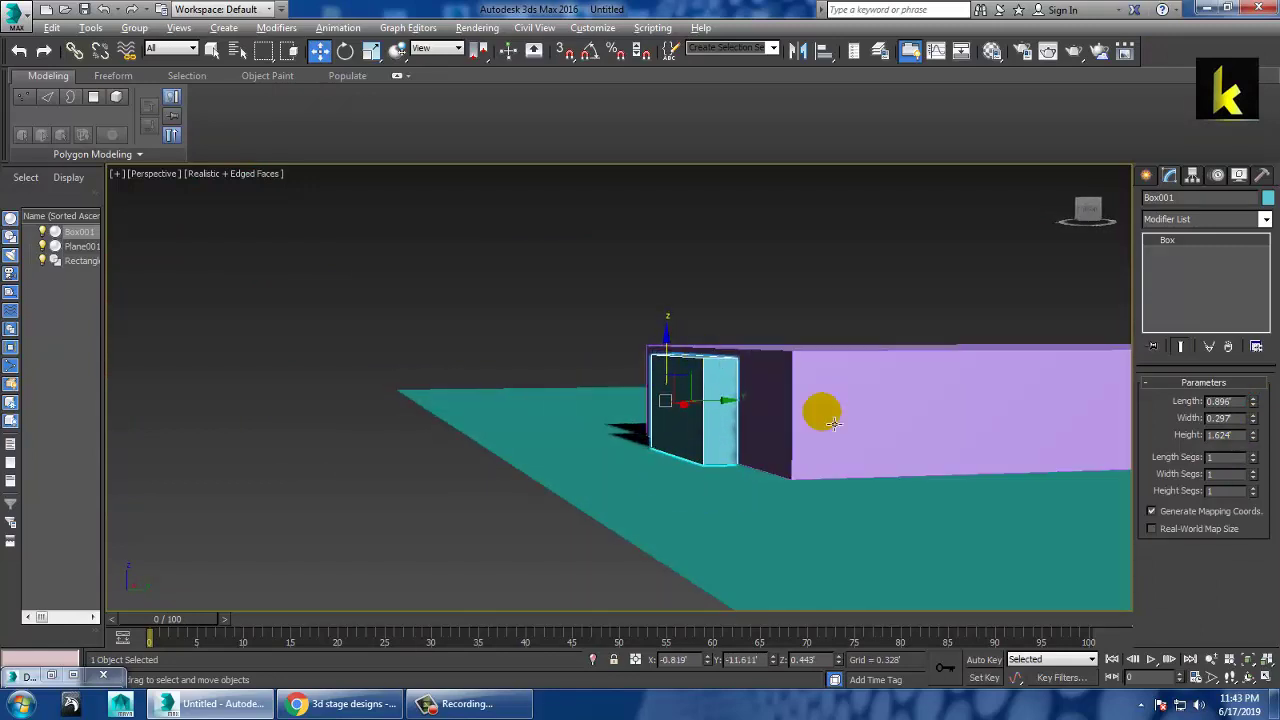
middle_click_drag(820, 408, 826, 445, "alt")
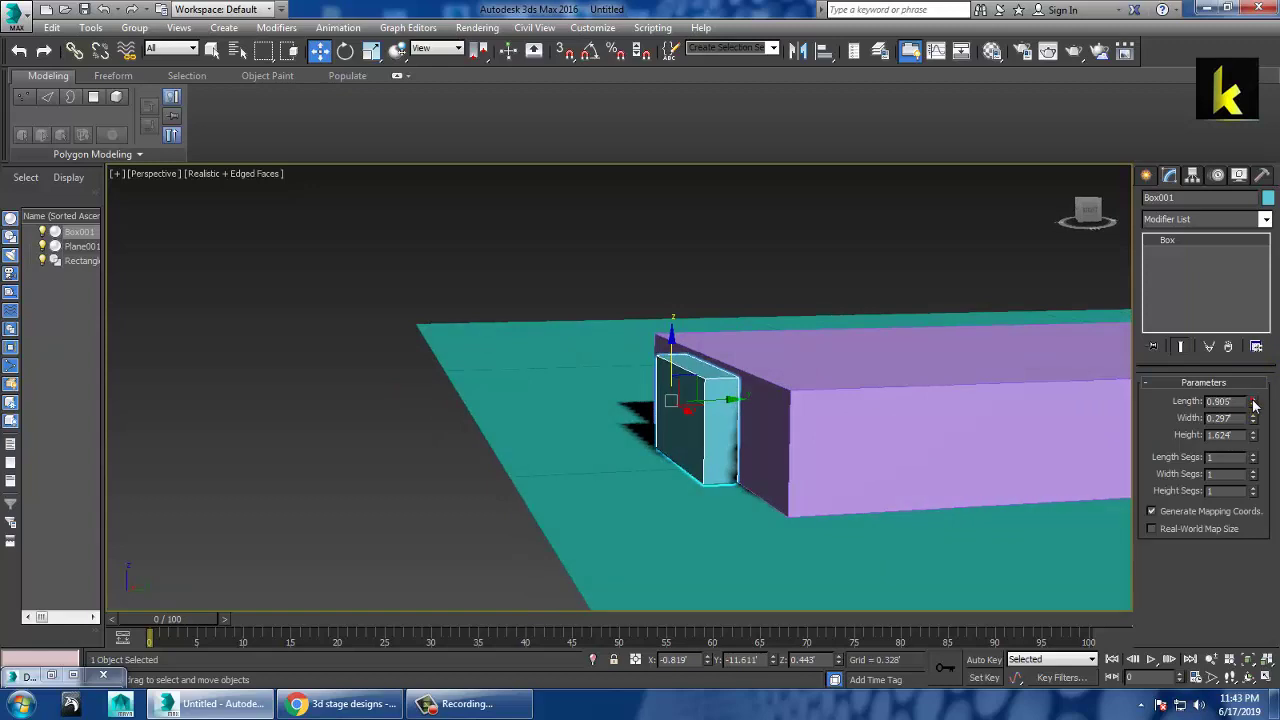
left_click(1253, 401)
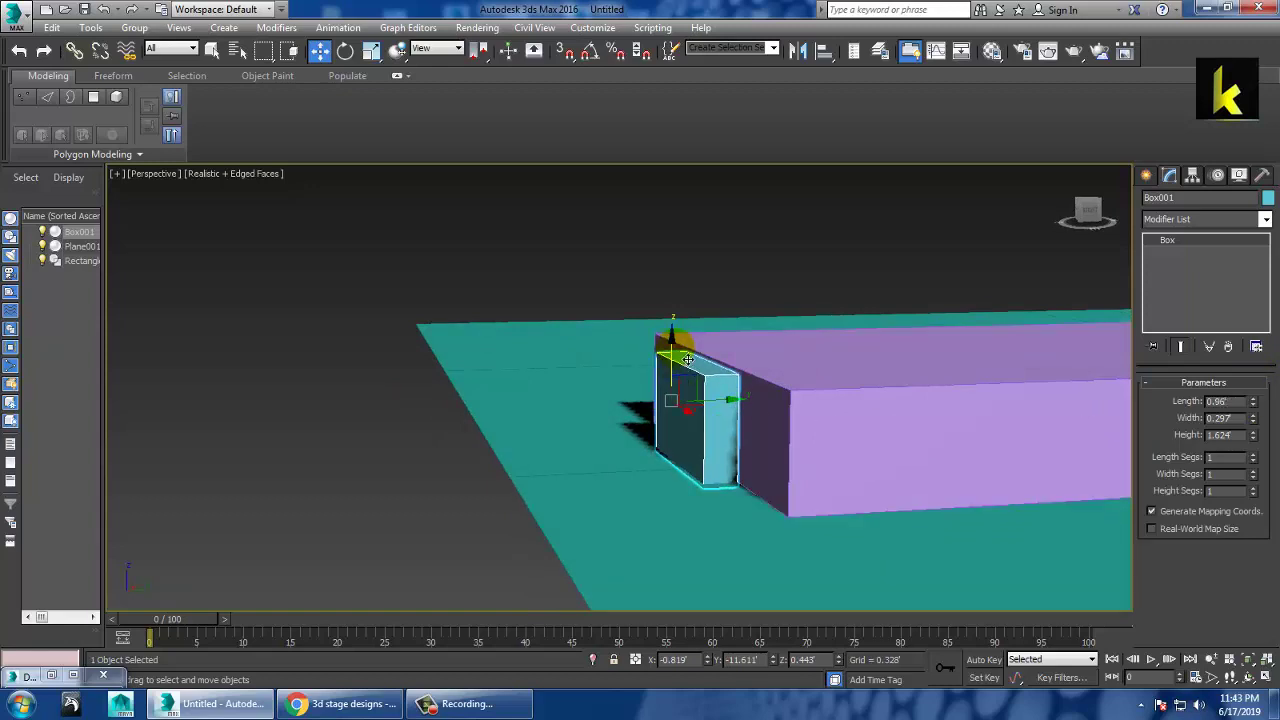
mouse_move(688, 358)
left_mouse_down()
mouse_move(690, 338)
mouse_move(689, 357)
left_mouse_up()
Step: Set the stair box's width to 0.401' and place one copy directly in front of it, at about Y -12.058'
middle_click_drag(877, 419, 825, 424, "alt")
key("alt+w")
middle_click(467, 463)
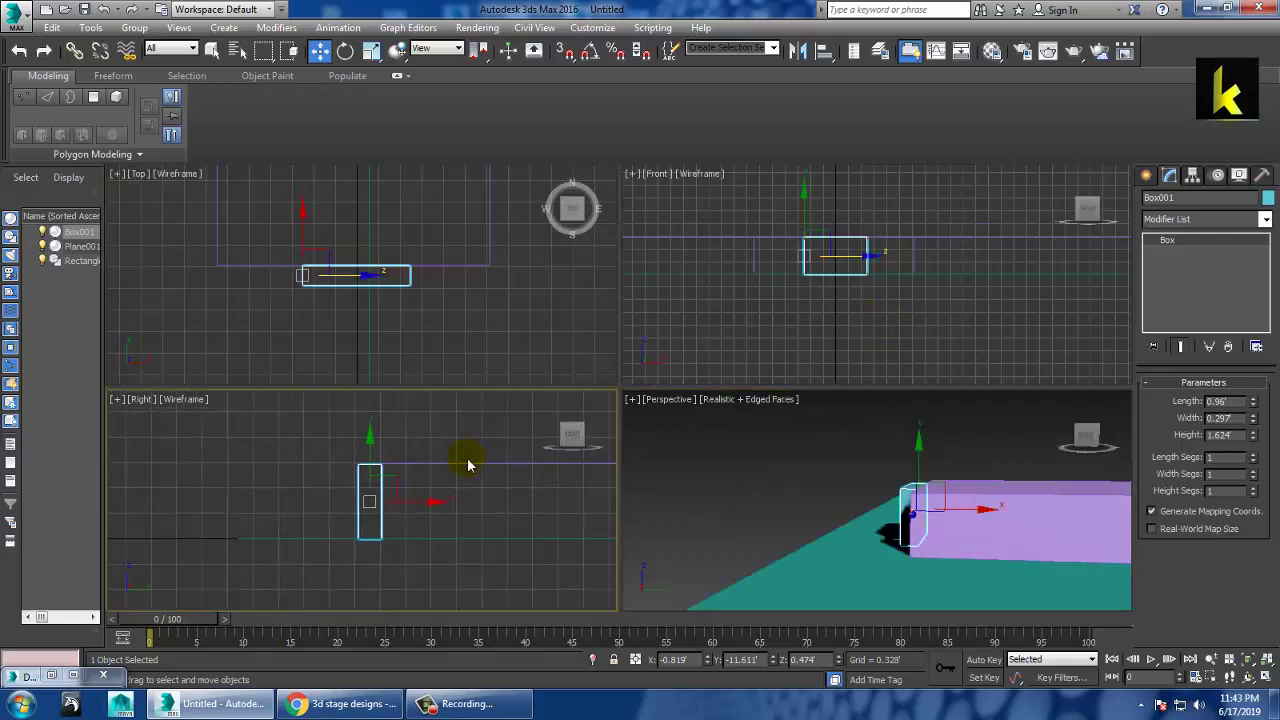
middle_click(478, 341)
key("alt+w")
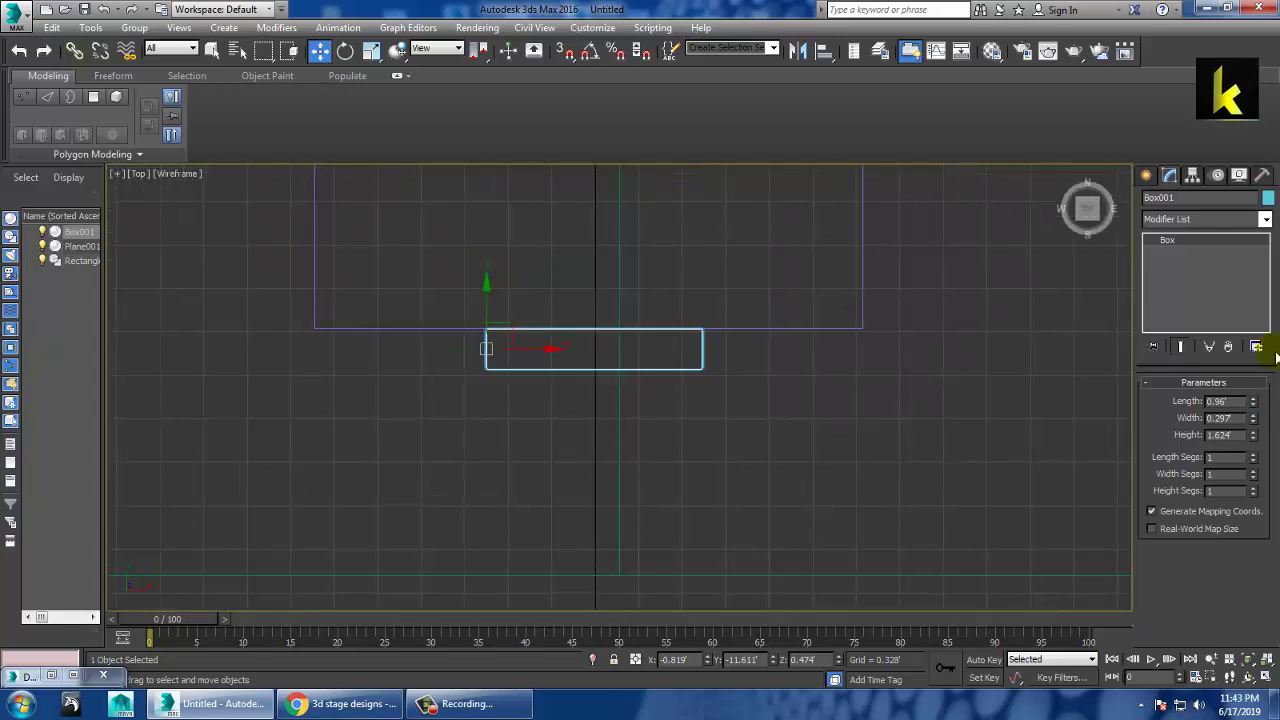
left_click_drag(1255, 423, 1251, 395)
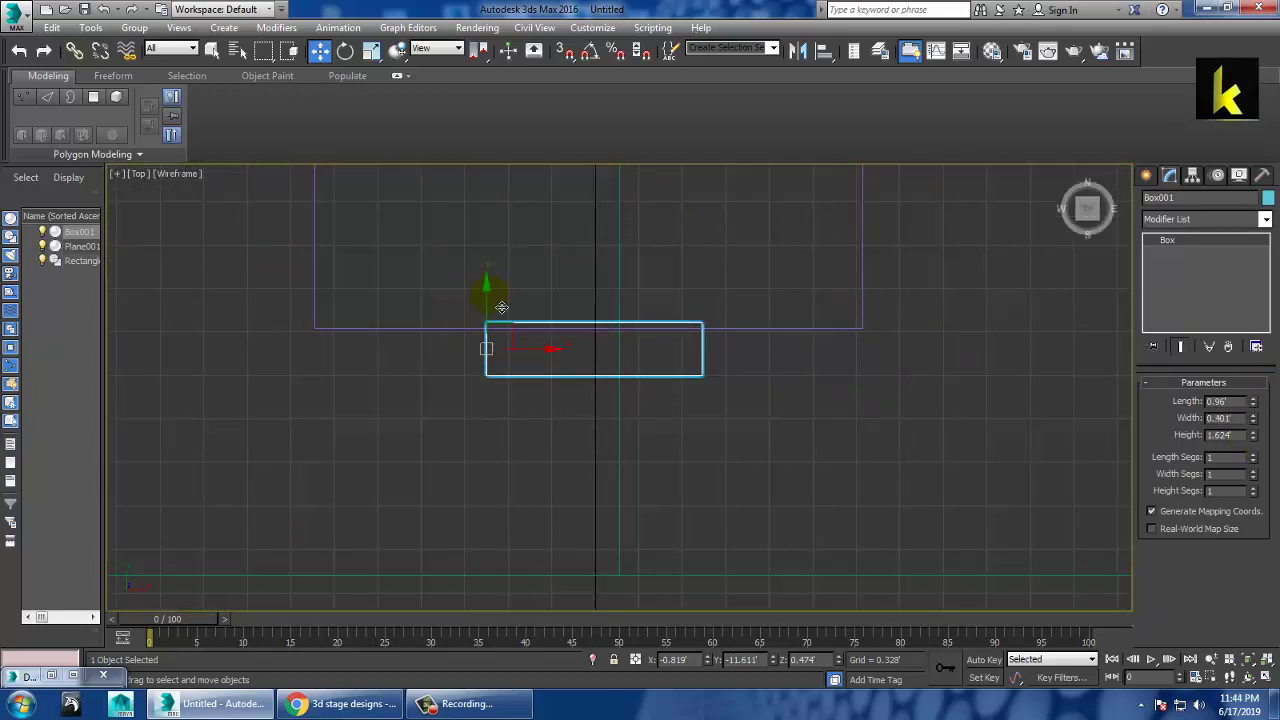
left_click_drag(501, 305, 497, 360)
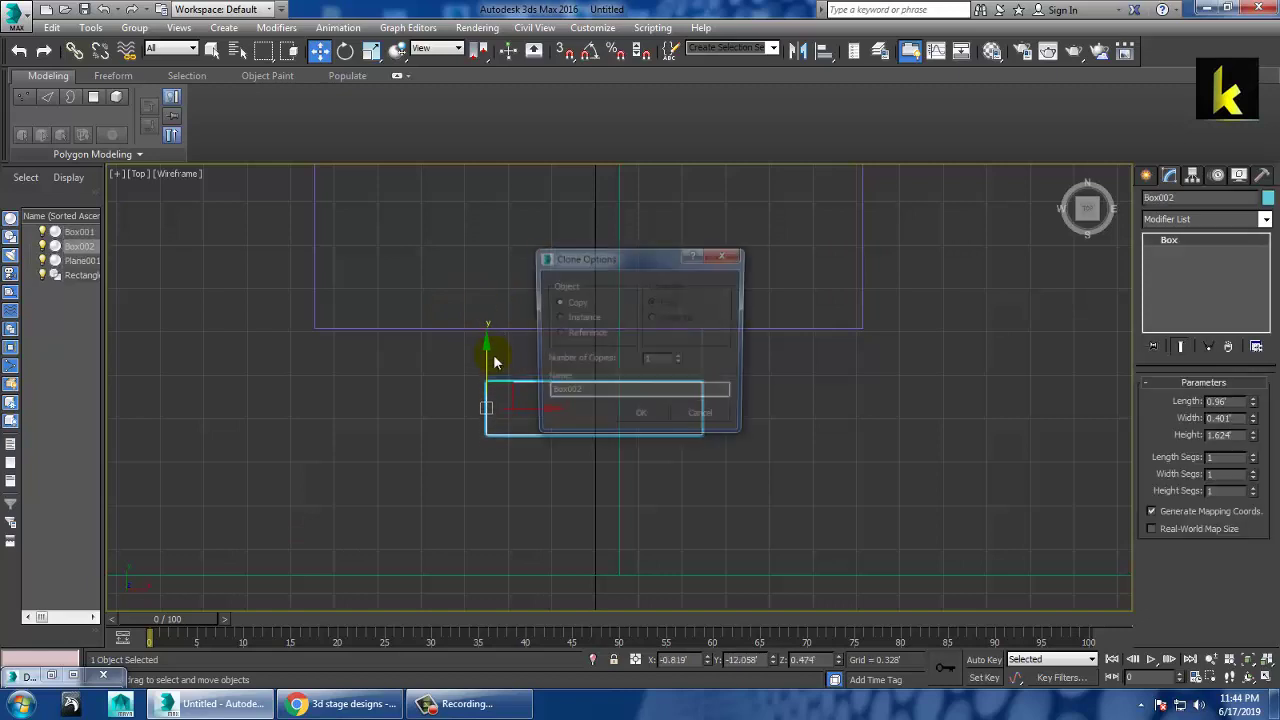
left_click(638, 419)
Step: Convert the front stair box to an Editable Poly and lower its four top vertices to about Z 0.574'
key("alt+w")
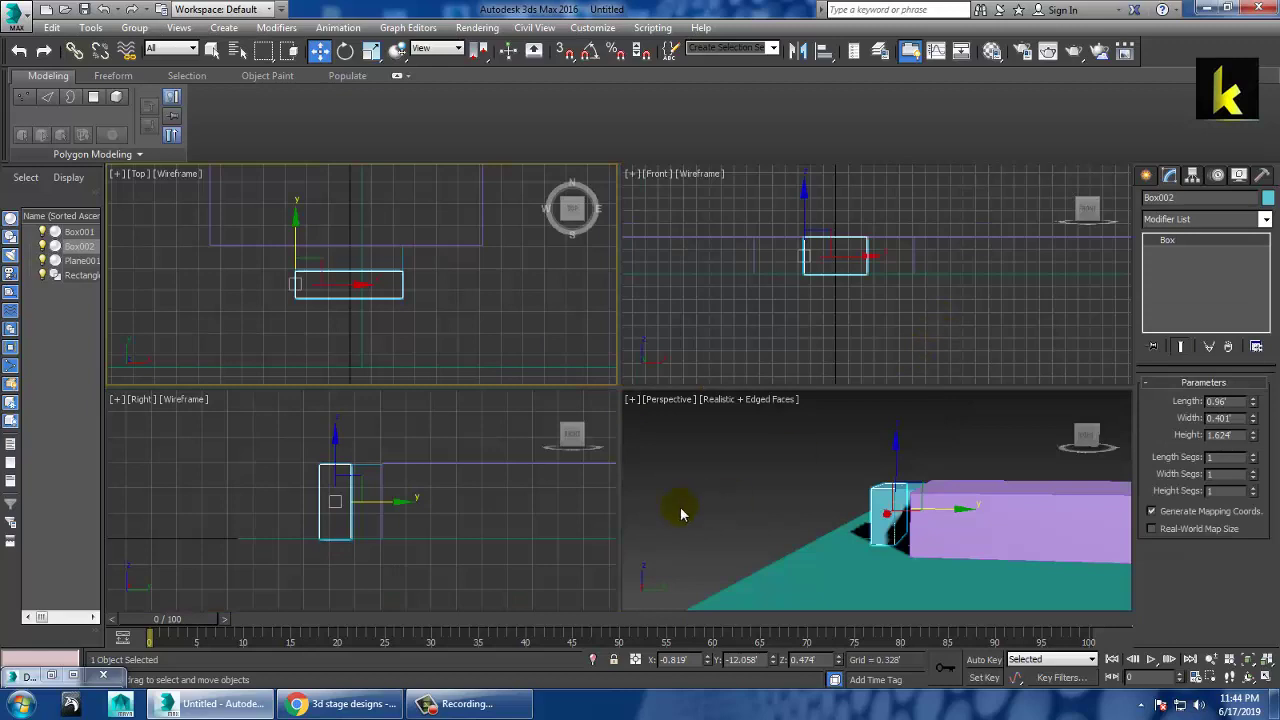
middle_click_drag(912, 512, 810, 506)
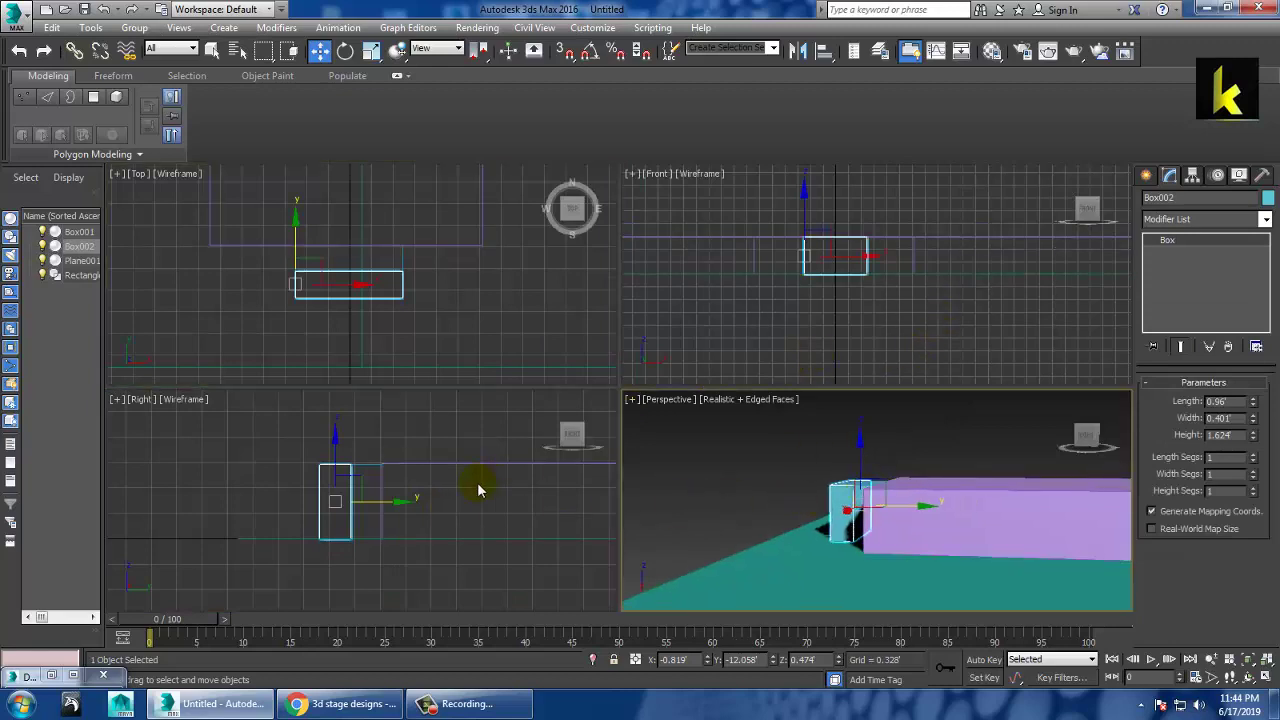
key("alt+w")
middle_click_drag(477, 488, 497, 434)
right_click(524, 350)
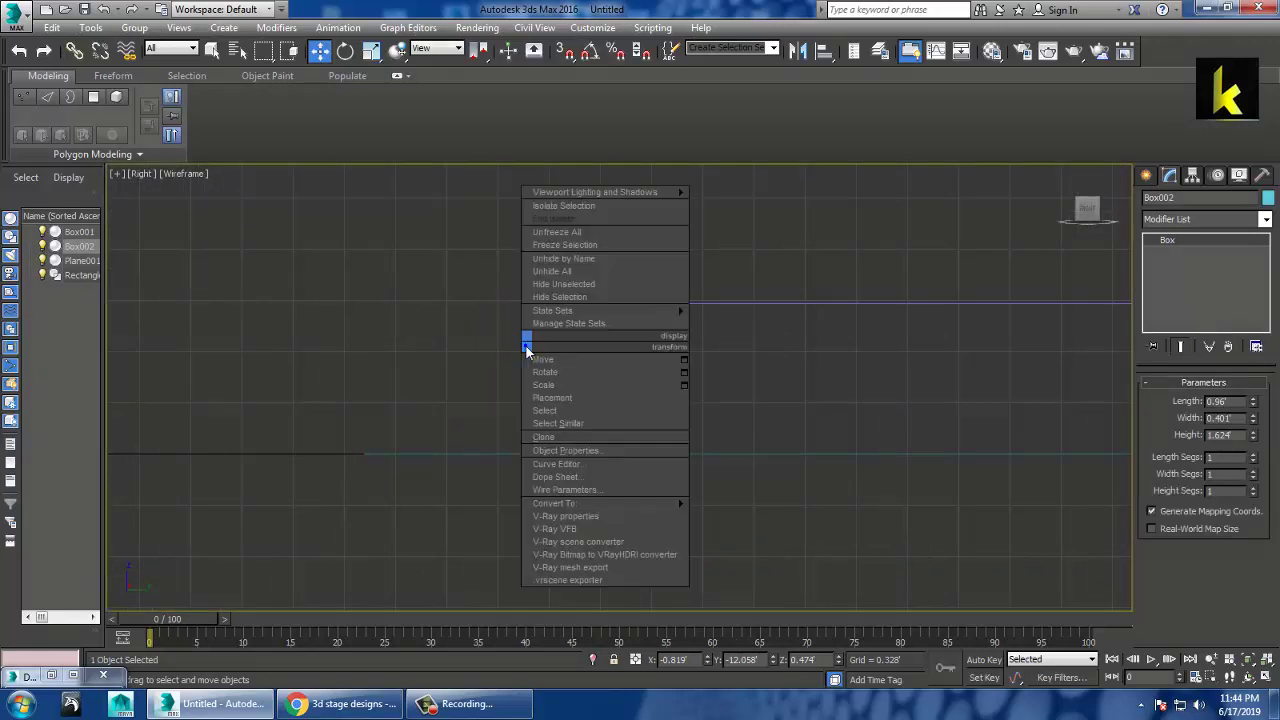
mouse_move(605, 503)
left_click(766, 522)
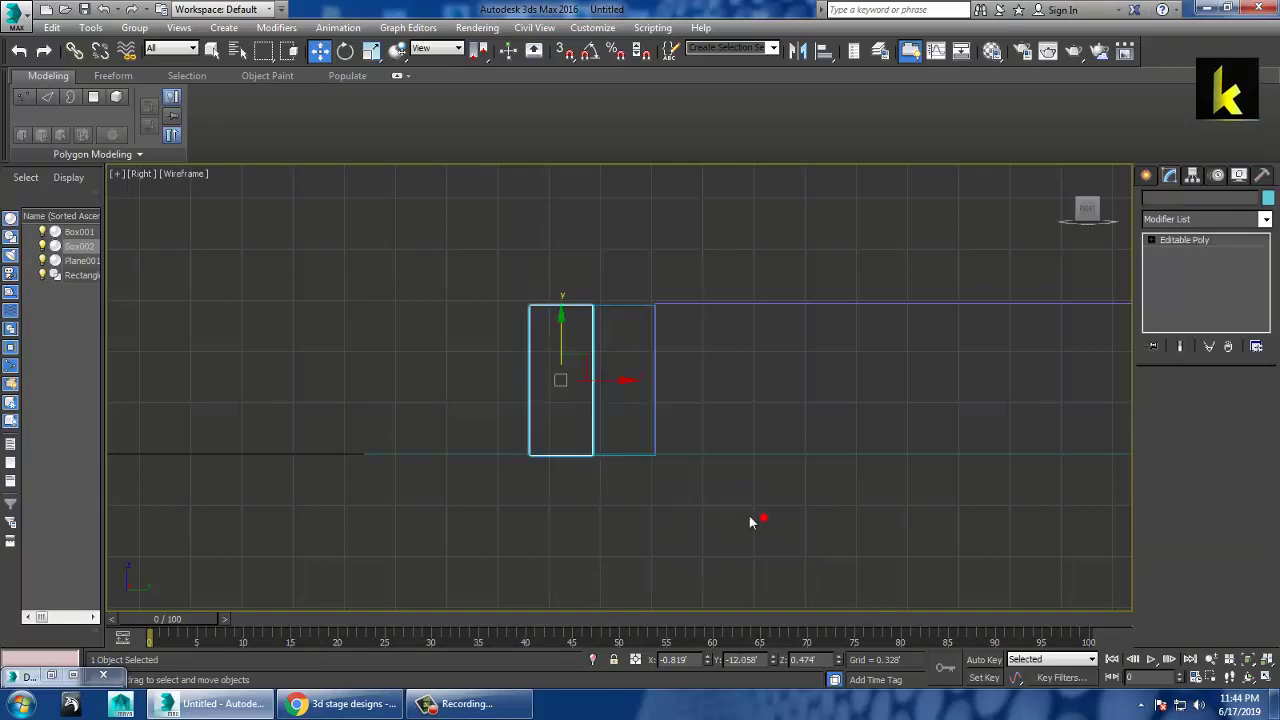
left_click_drag(419, 255, 624, 338)
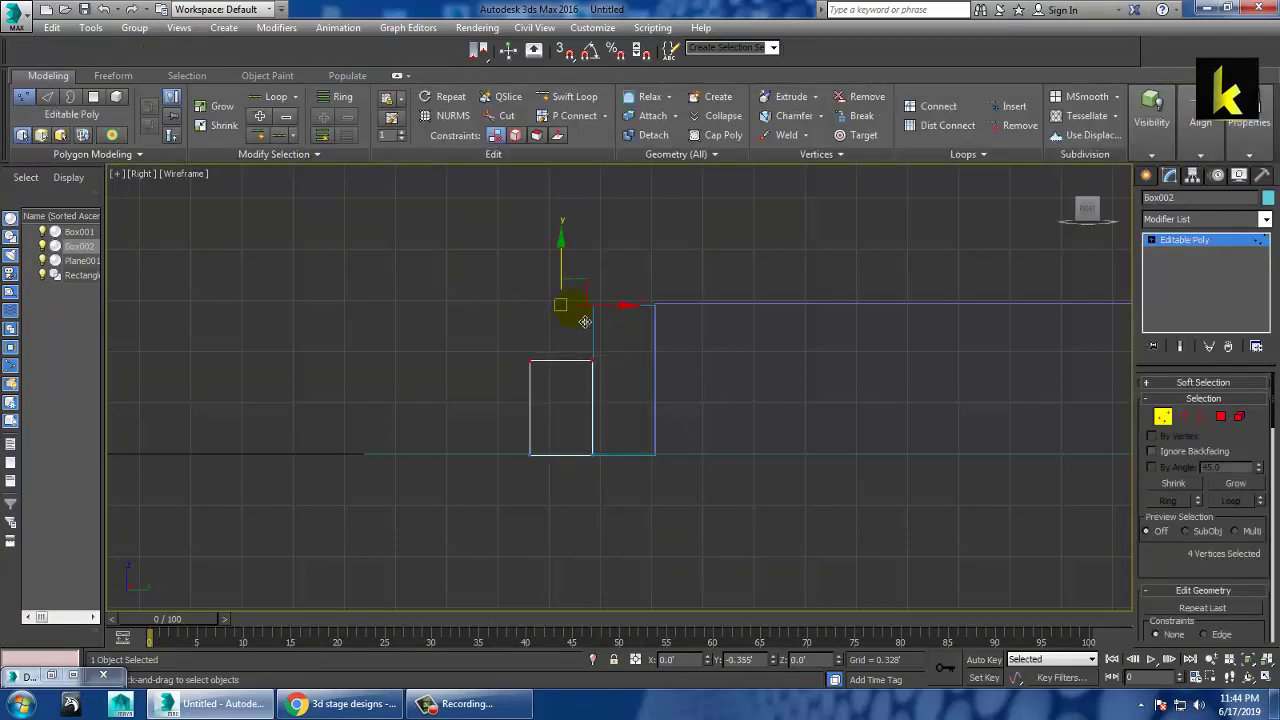
left_click_drag(587, 325, 1076, 410)
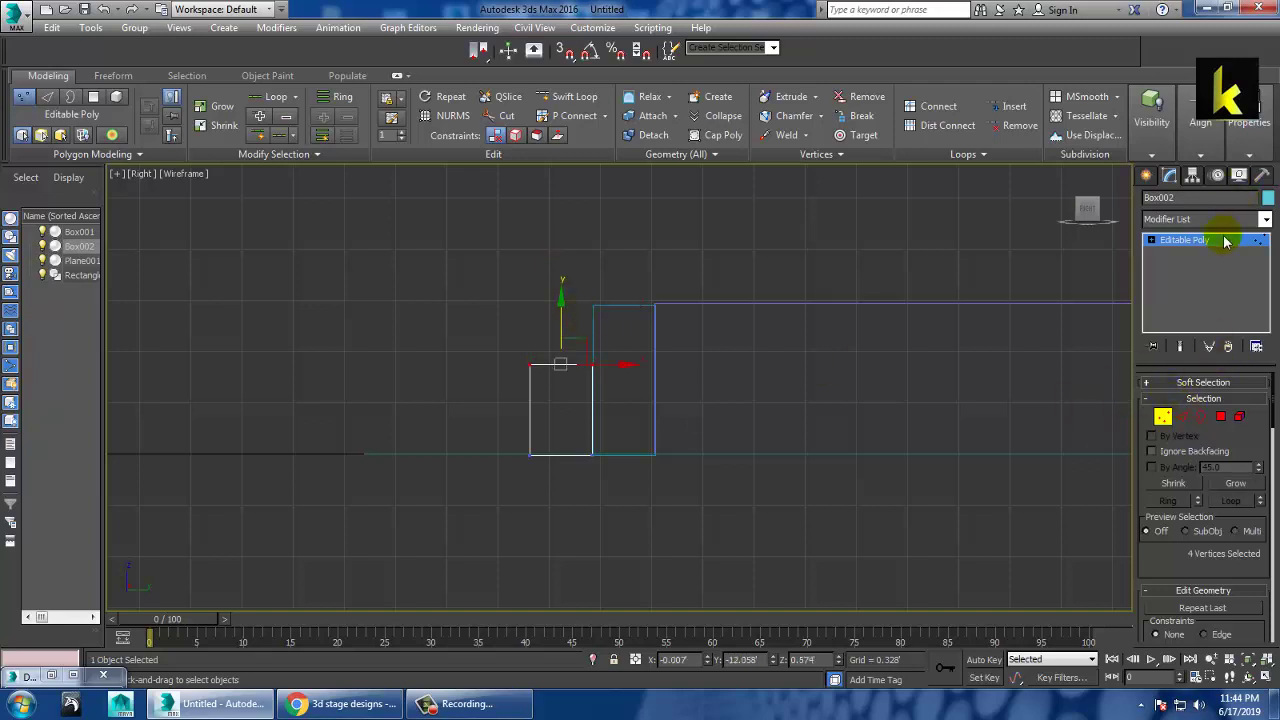
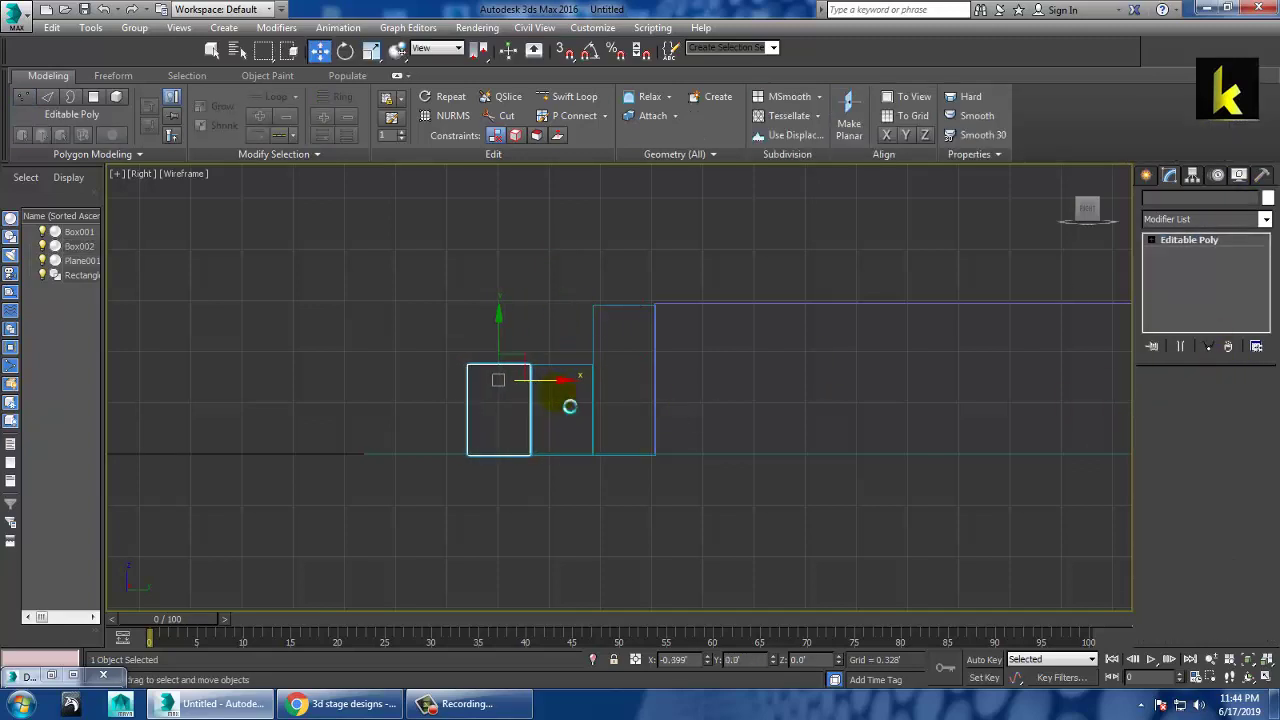
Step: Copy the lowered stair box in front as a third step and lower its top vertices to about Z 0.267'
left_click(636, 420)
key("1")
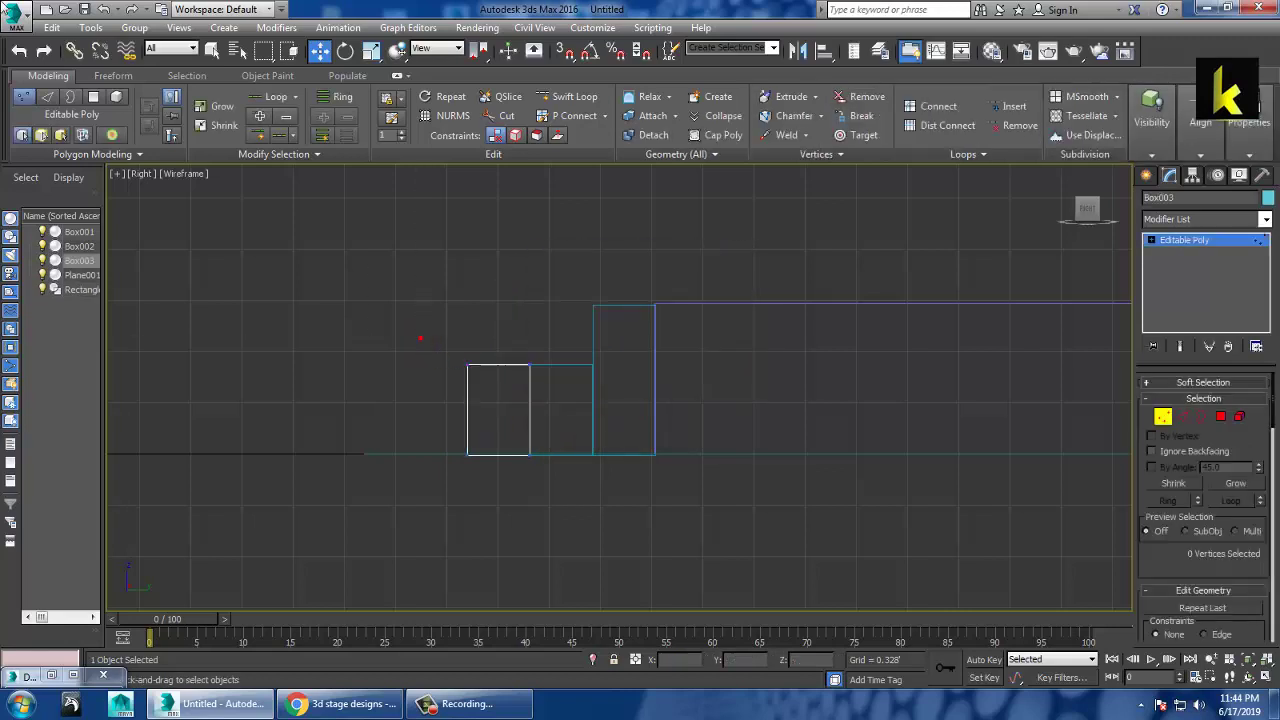
left_click_drag(700, 426, 523, 373)
Step: Leave vertex editing, select all objects in the scene, and assign them a single grey object colour
key("alt+w")
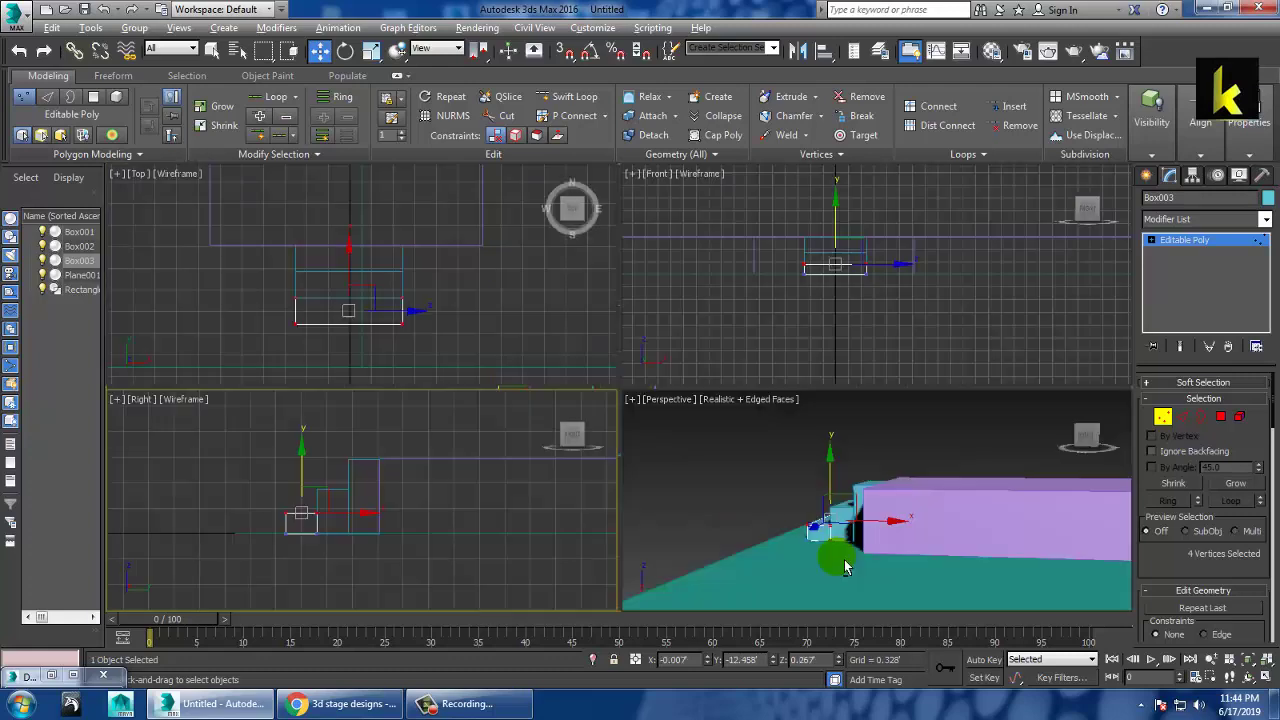
right_click(898, 564)
key("z")
key("alt+w")
scroll(757, 491, "down", 5)
middle_click_drag(757, 491, 866, 477, "alt")
left_click(1210, 241)
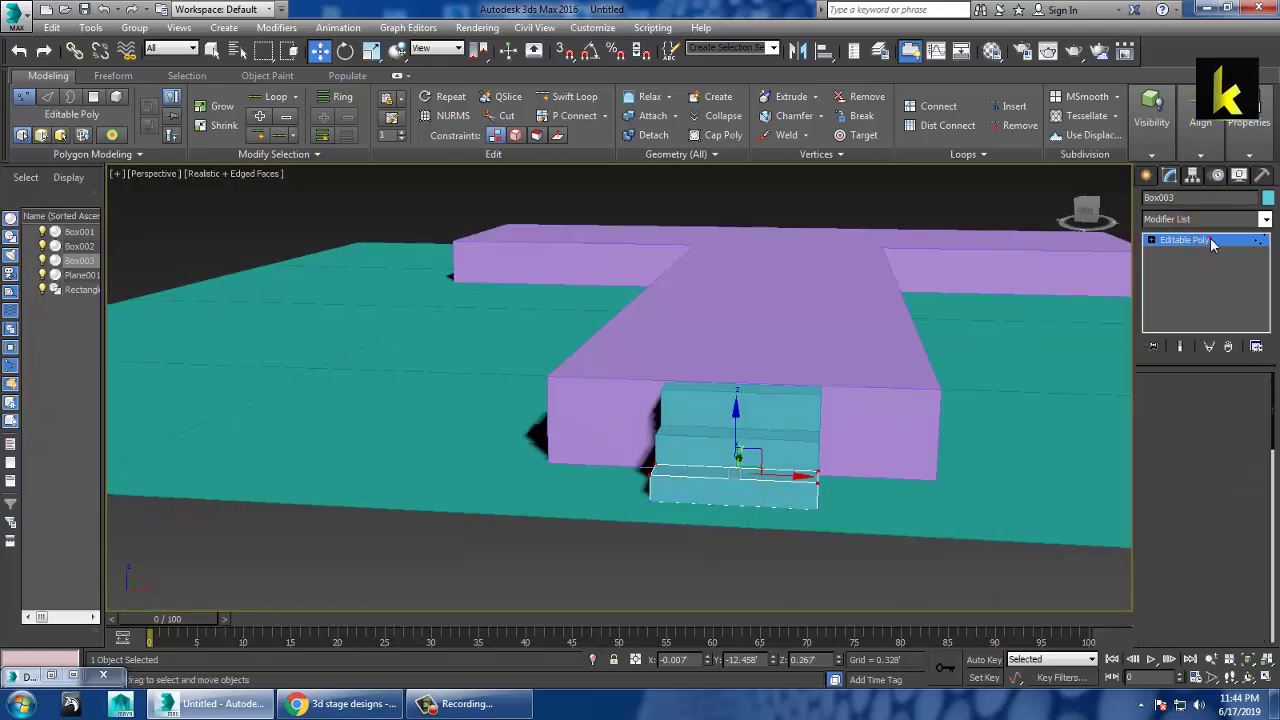
key("ctrl+a")
left_click(1266, 199)
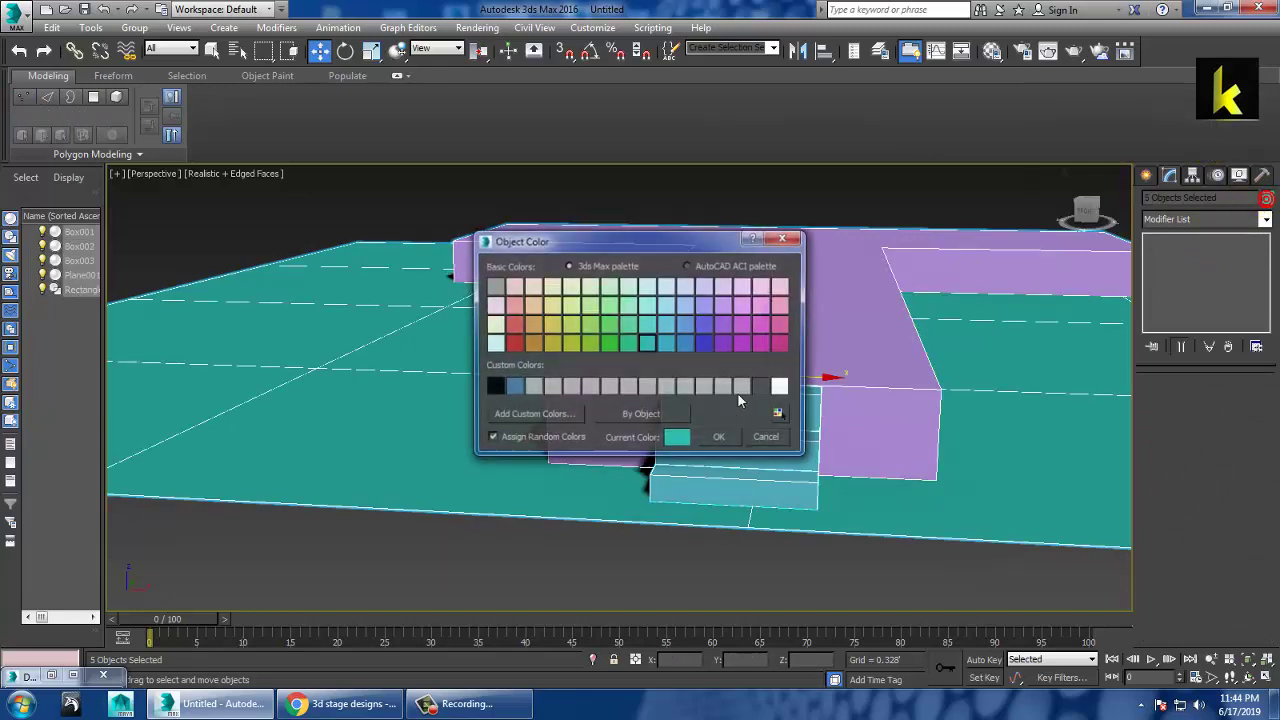
left_click(722, 440)
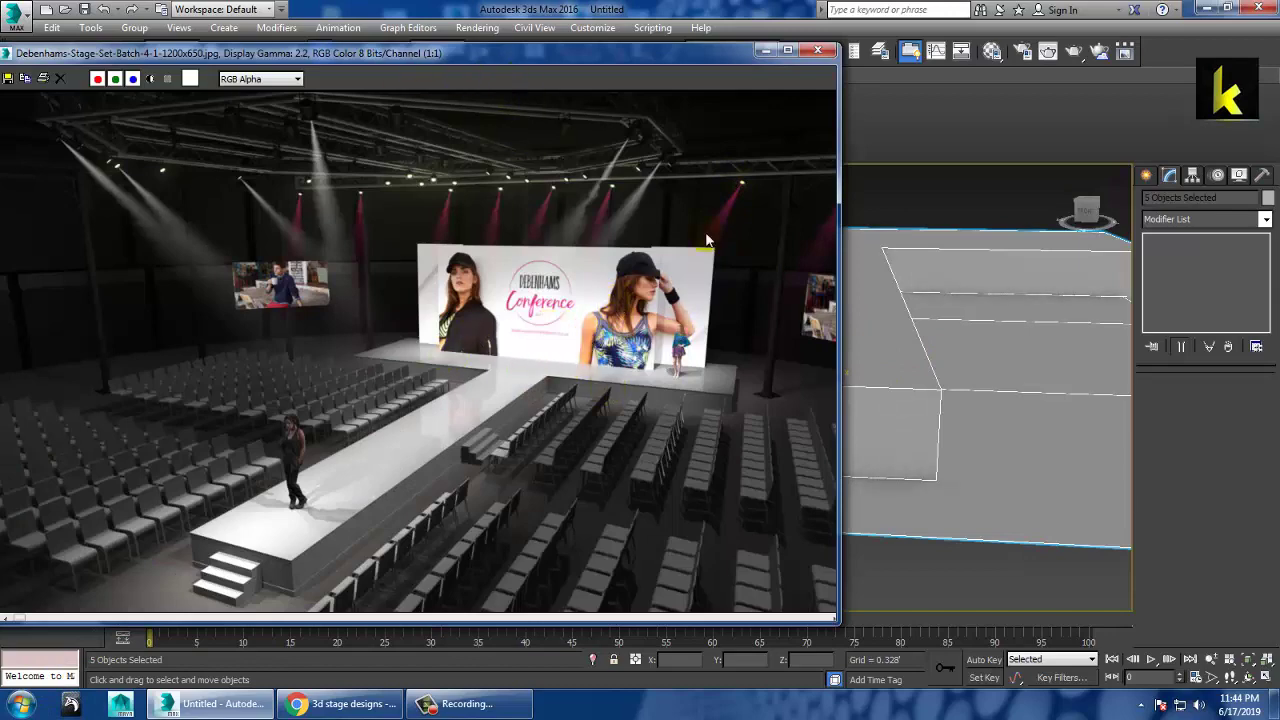
Step: Shrink the reference image window to keep it beside the viewport, and frame the stage's rear section in the Top view
left_click_drag(832, 620, 495, 602)
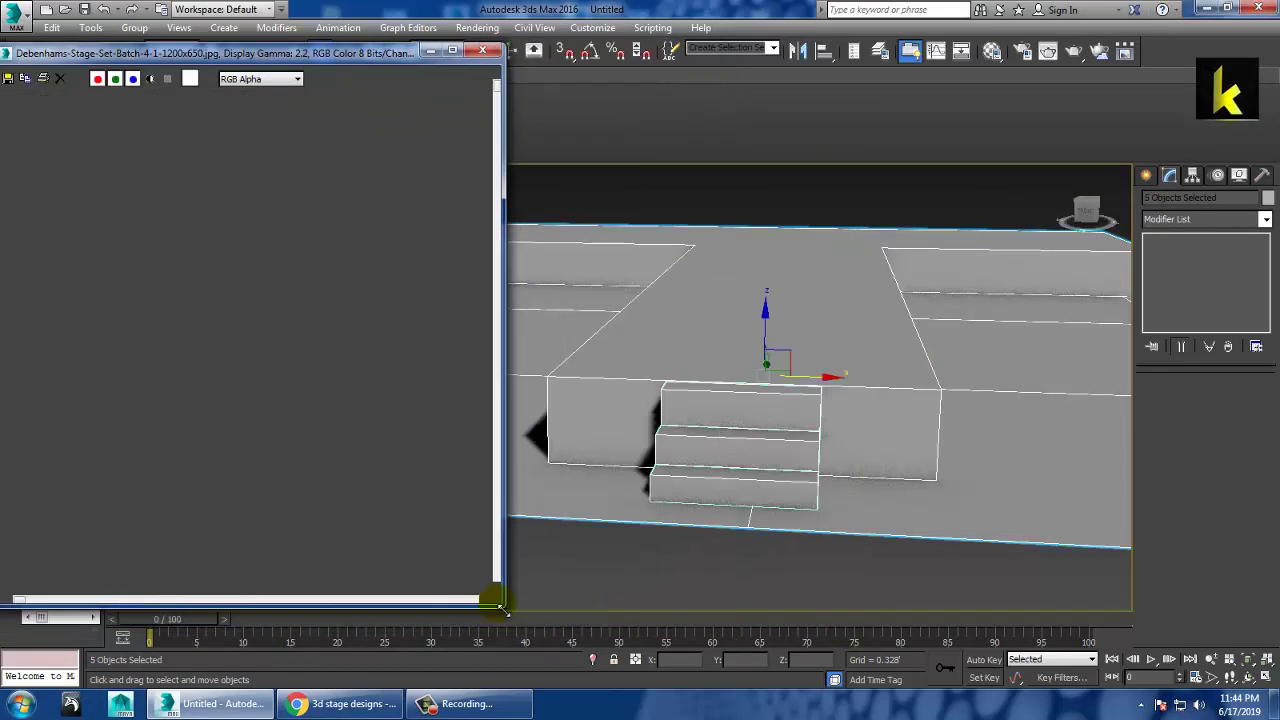
middle_click(830, 349)
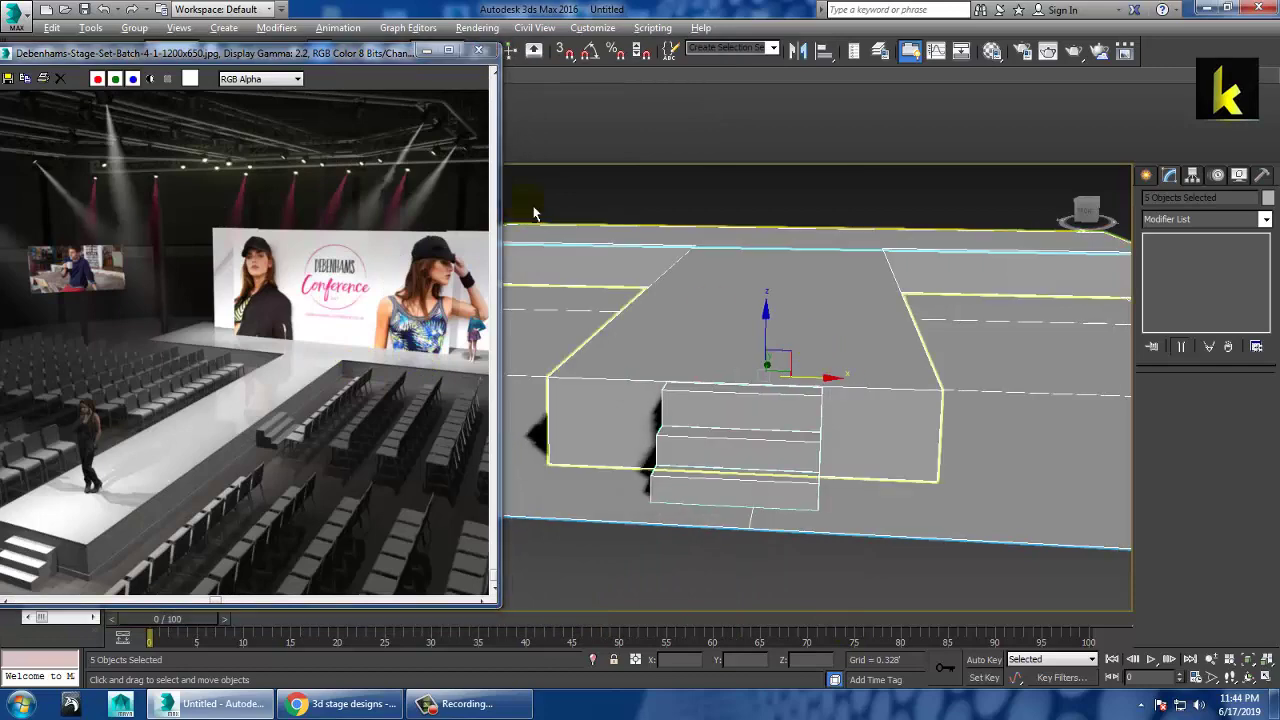
key("alt+w")
middle_click(543, 224)
key("alt+w")
scroll(808, 289, "down", 6)
middle_click_drag(808, 289, 804, 360)
scroll(808, 345, "up", 4)
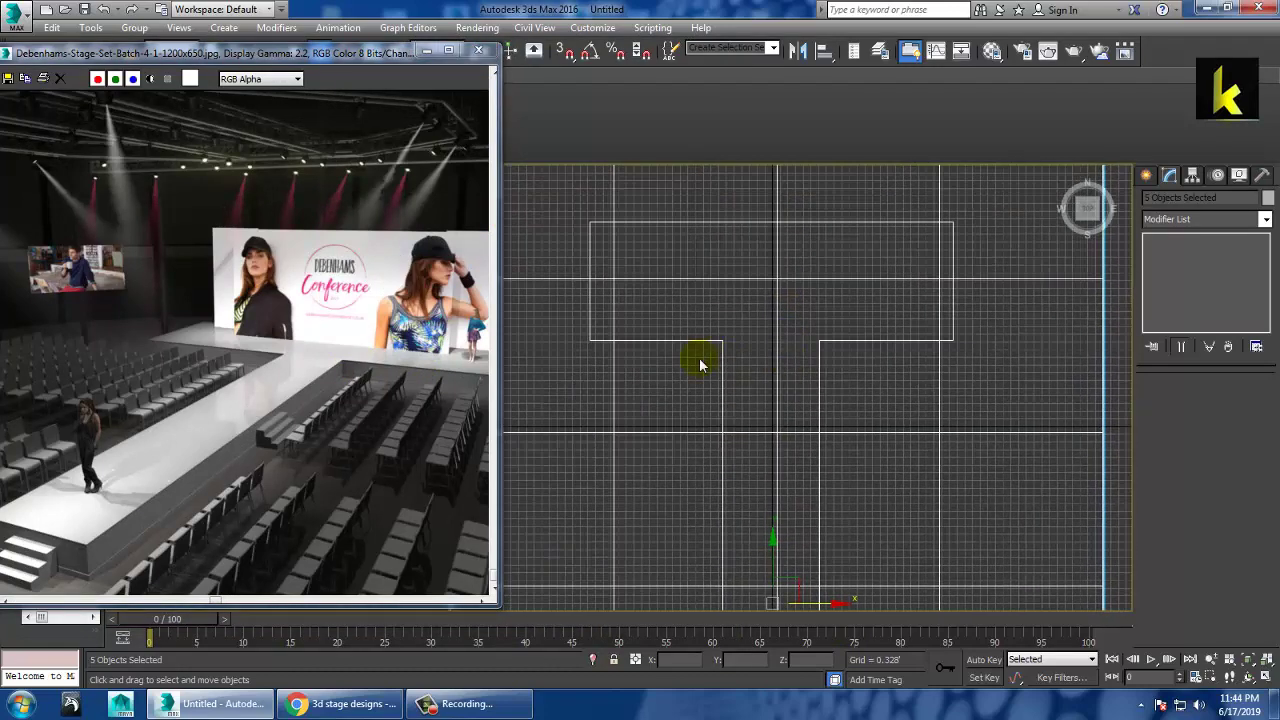
Step: Create a backdrop box about 0.171' long, 14.499' wide and 4.128' high along the stage's back edge
left_click(1146, 175)
left_click(1173, 279)
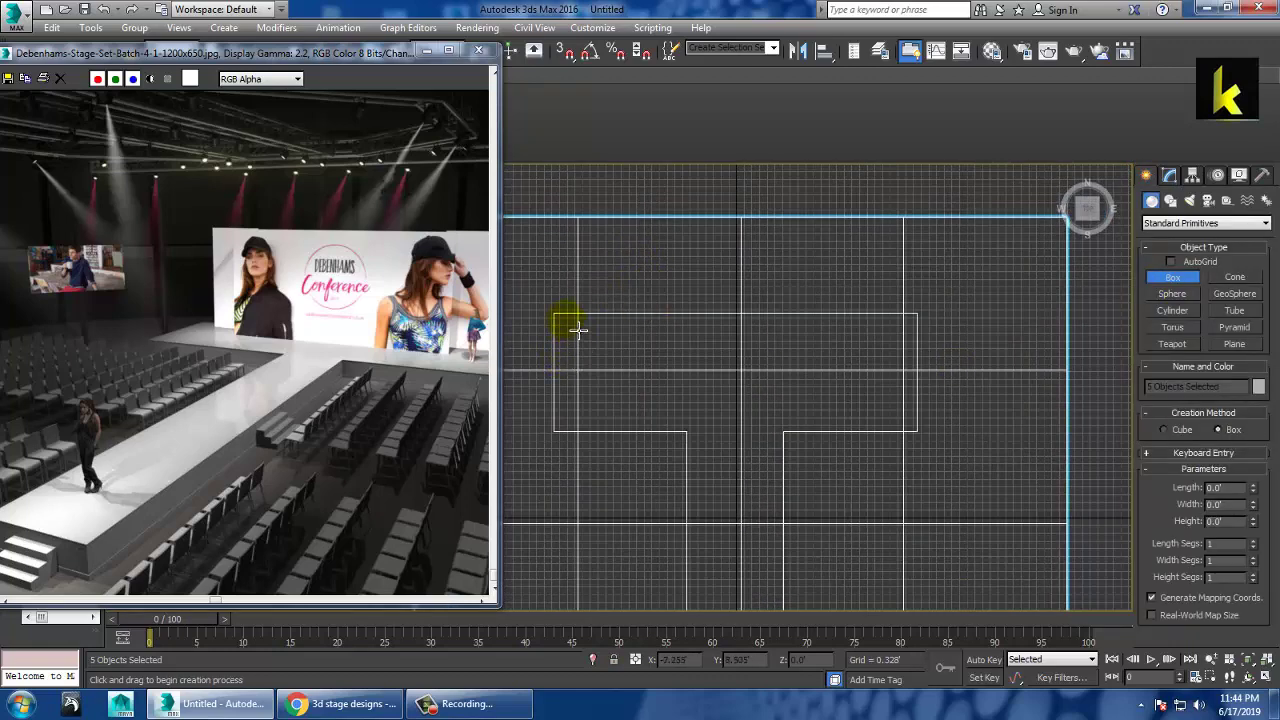
left_click_drag(580, 328, 919, 331)
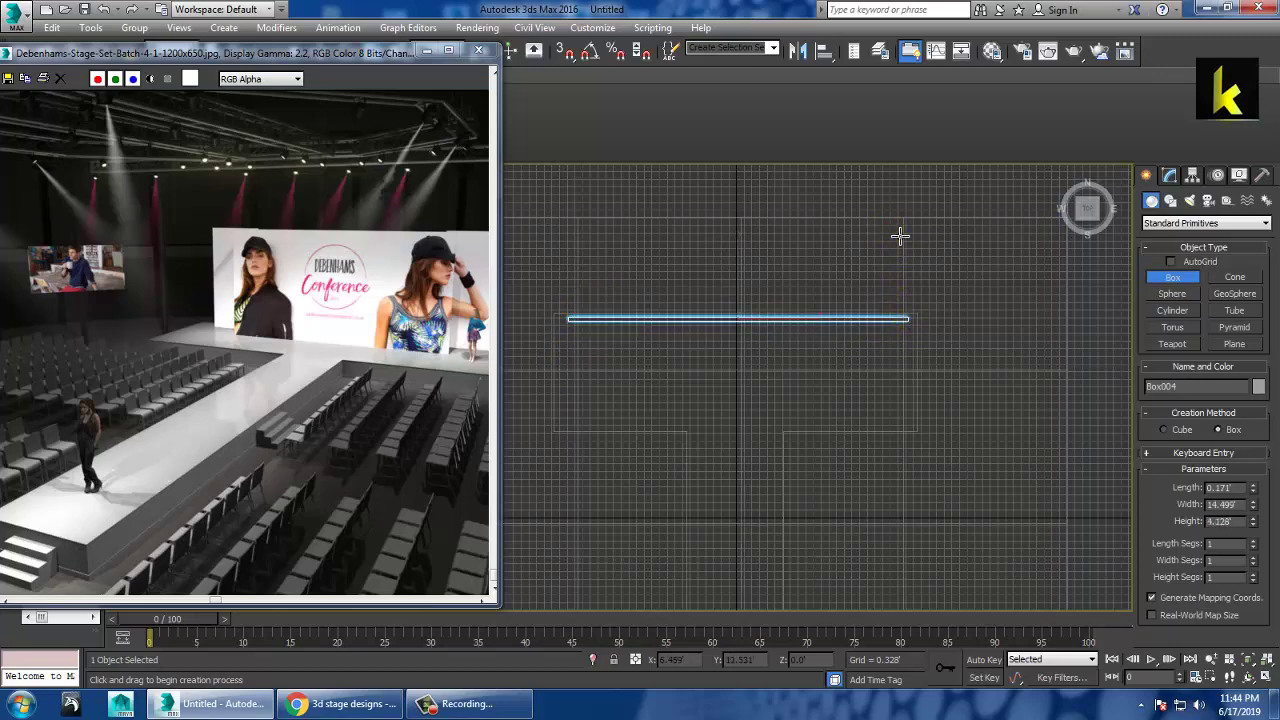
left_click(900, 236)
Step: Raise the backdrop box to about Z 0.889' so it stands on the stage's top surface
key("w")
key("alt+w")
middle_click(966, 516)
key("z")
key("alt+w")
middle_click_drag(959, 510, 707, 421, "alt")
left_click_drag(705, 414, 712, 380)
middle_click_drag(820, 423, 855, 446, "alt")
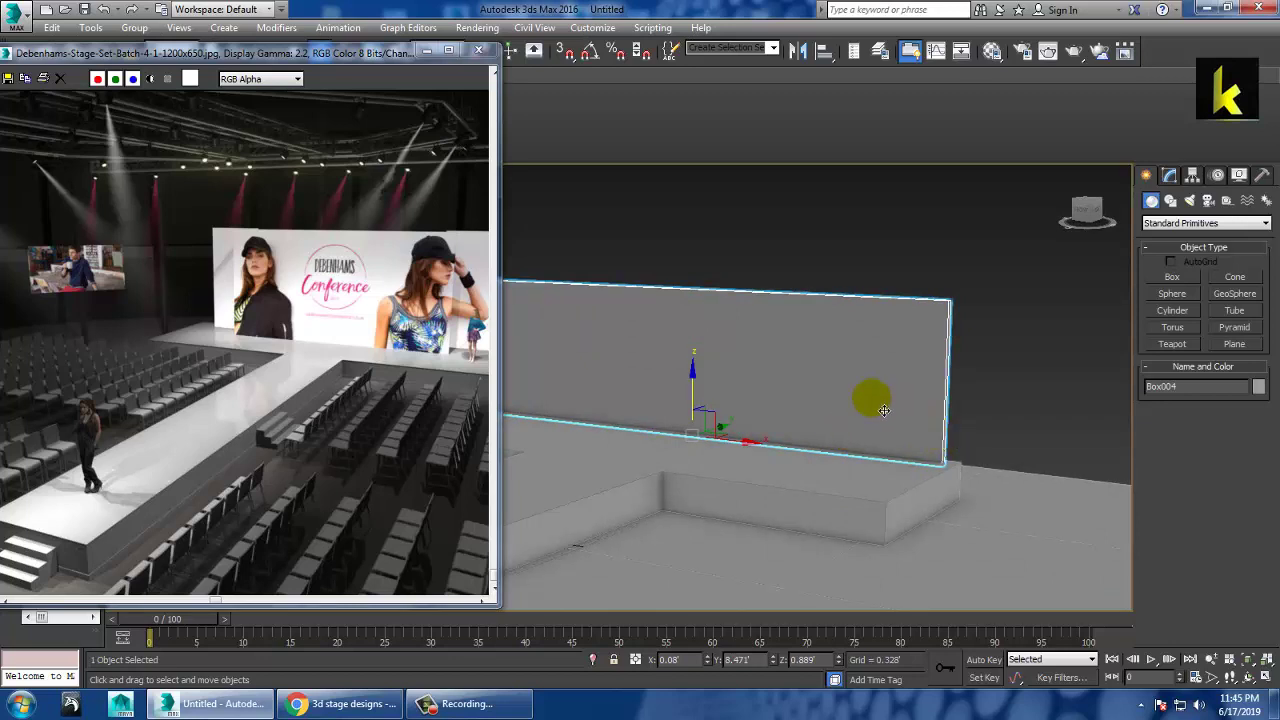
Step: Delete the backdrop box and return to the Top view of the stage's rear section
key("Delete")
key("alt+w")
left_click(547, 320)
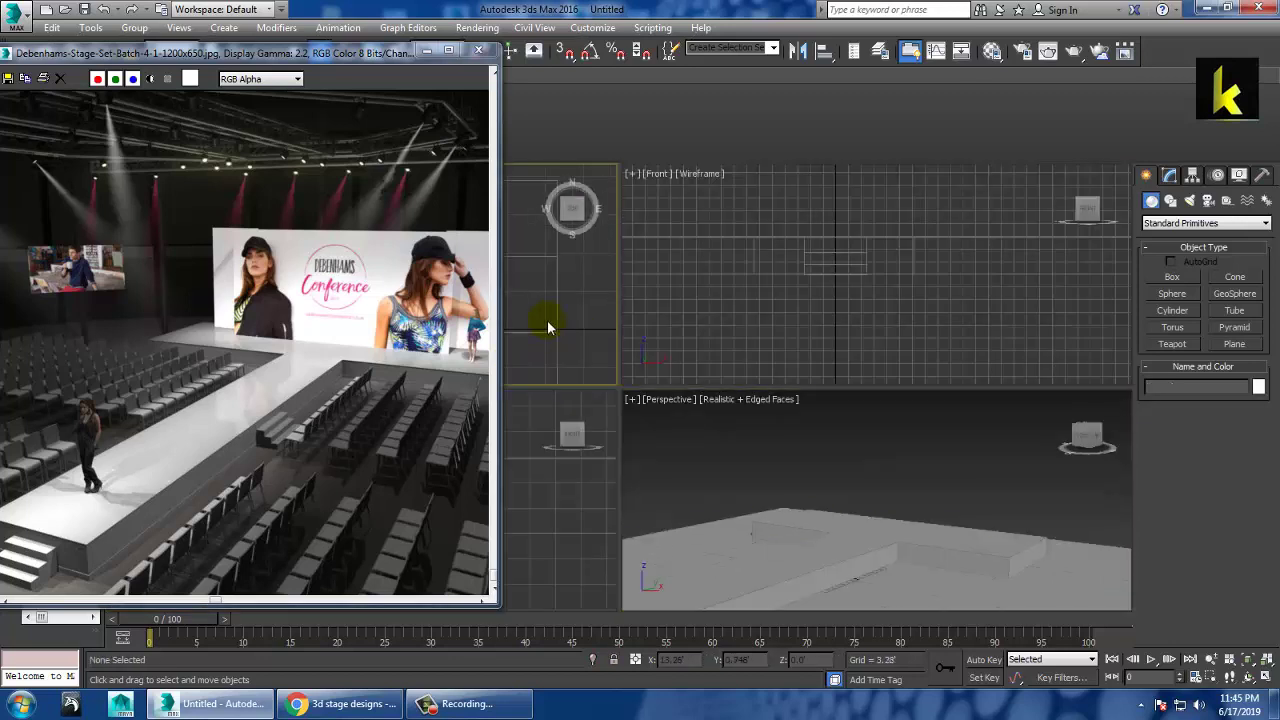
key("alt+w")
middle_click_drag(864, 360, 705, 357)
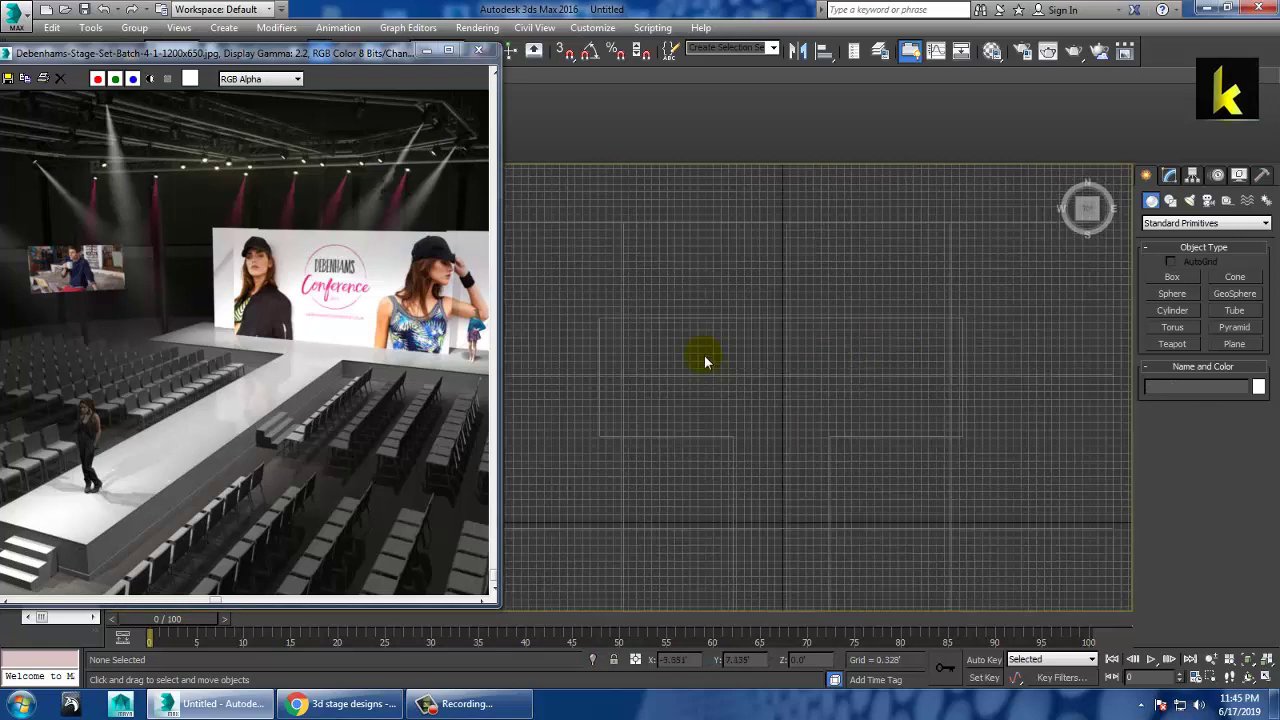
Step: Draw an open five-segment line across the stage's rear in the Top view, with short end segments and a long centre section stepped forward
left_click(1170, 201)
left_click(1177, 292)
middle_click_drag(737, 373, 731, 400)
scroll(731, 400, "up", 2)
middle_click_drag(569, 358, 577, 406)
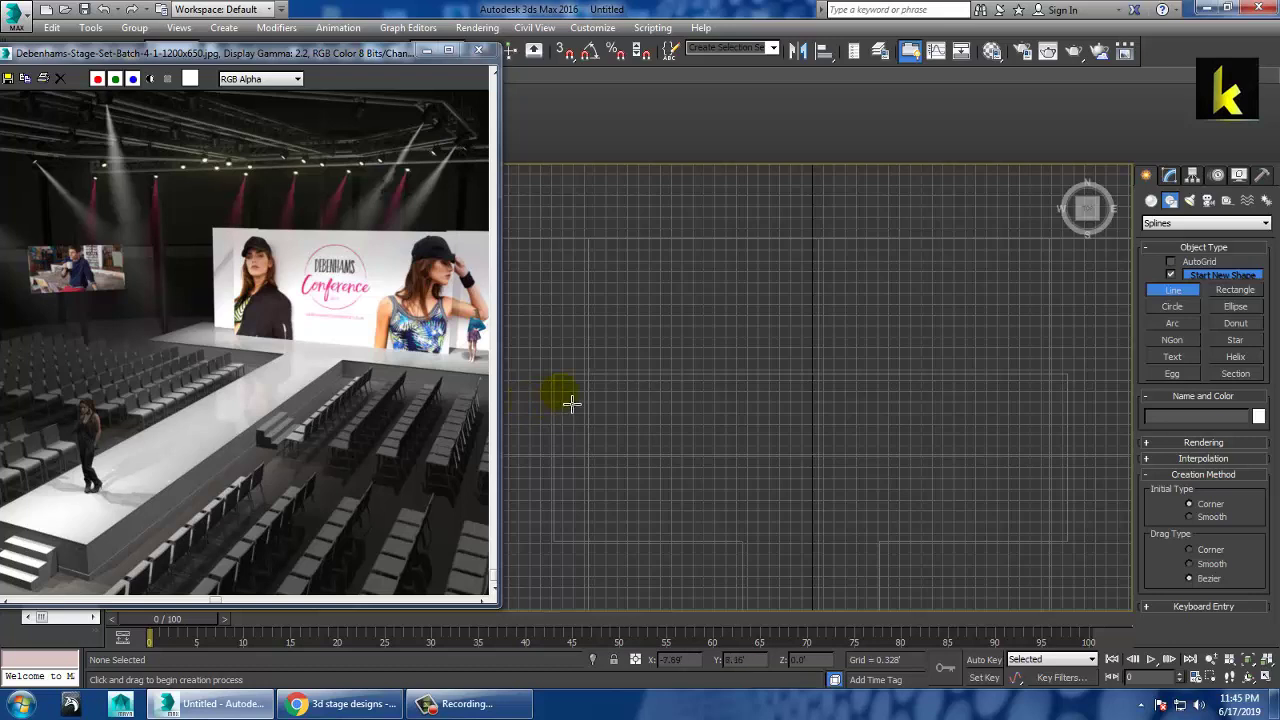
left_click(573, 382)
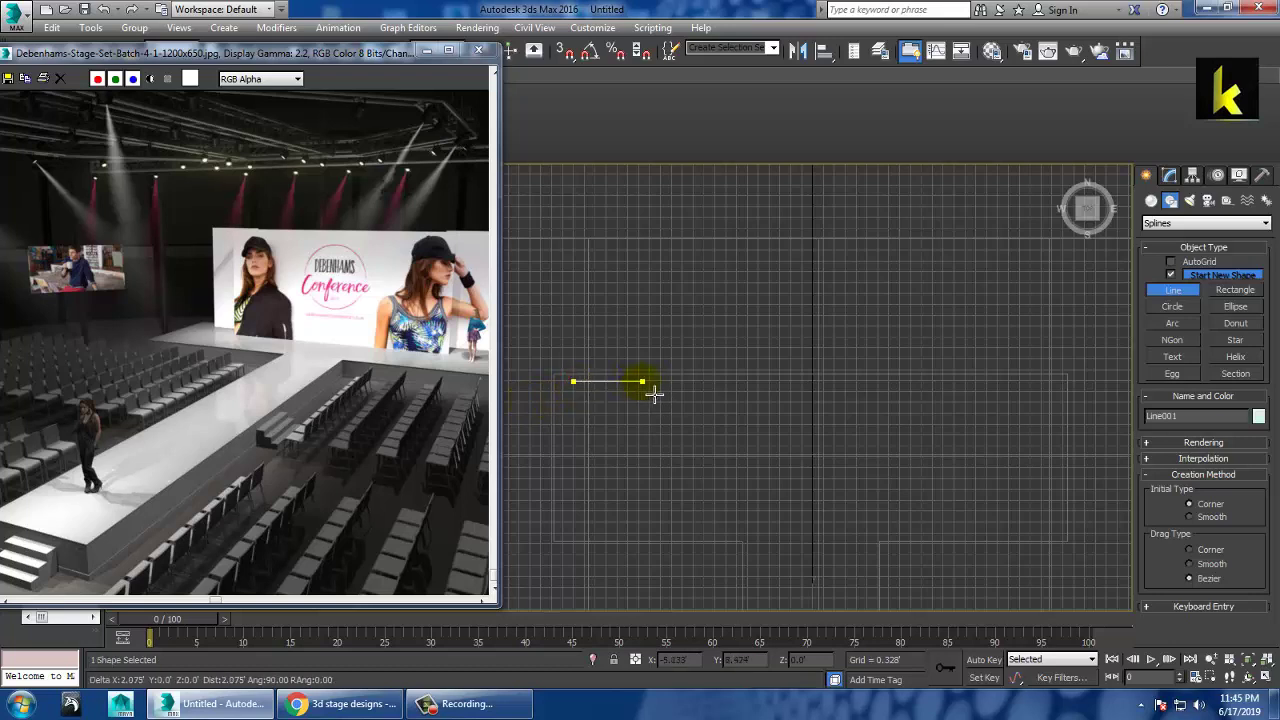
left_click(635, 382)
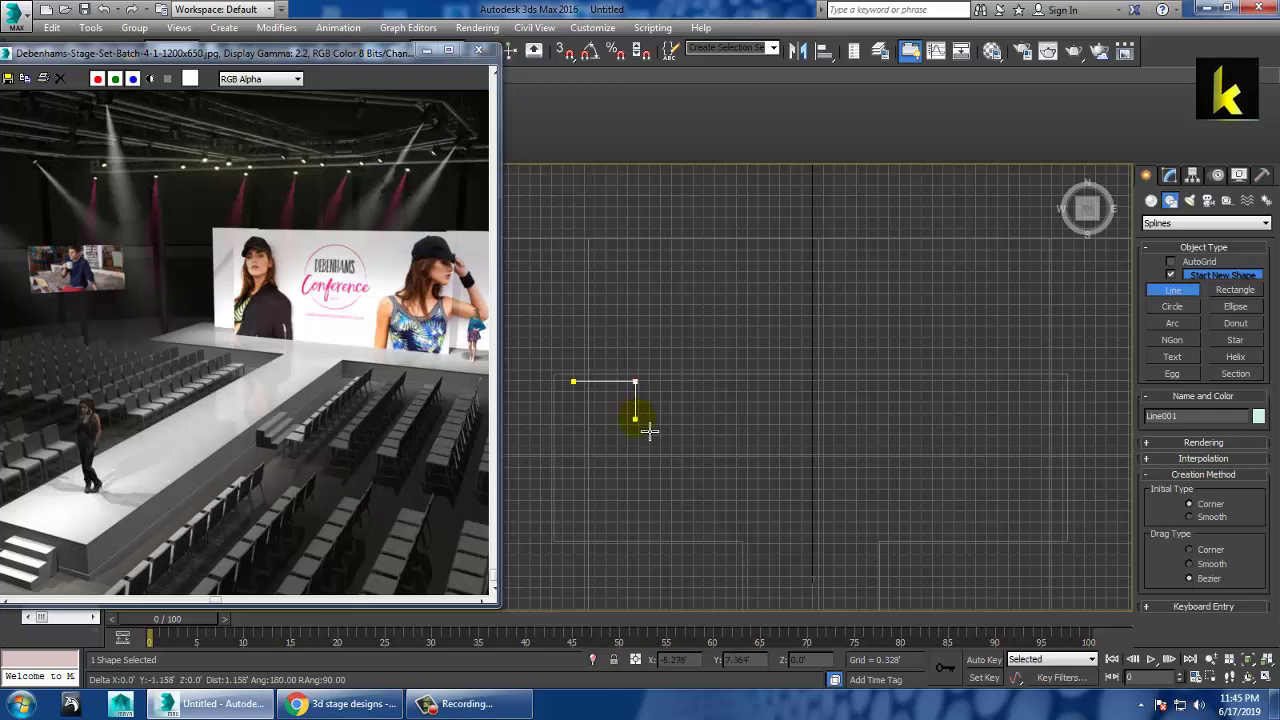
left_click(993, 428)
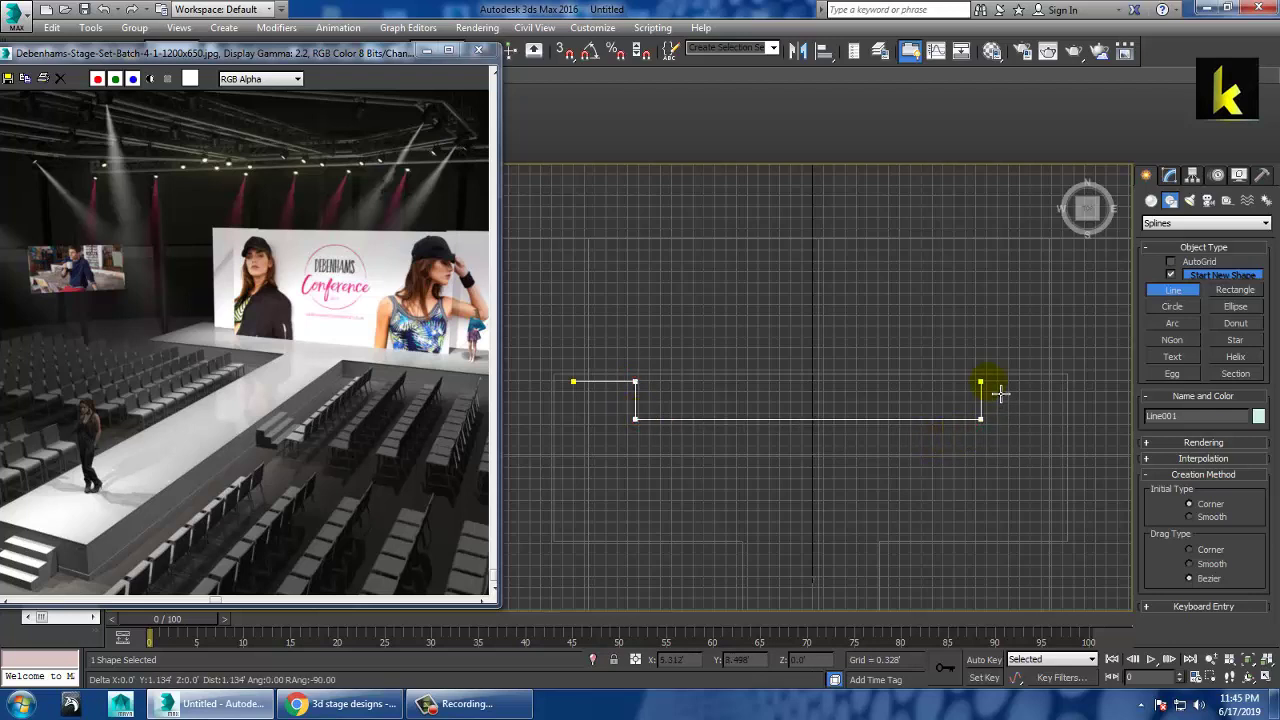
left_click(1046, 382)
right_click(1046, 382)
right_click(1046, 384)
Step: Show the backdrop line in the viewport as a rectangular section about 2.057' long, and raise it to about Z 1.983'
key("alt+w")
right_click(968, 503)
key("alt+w")
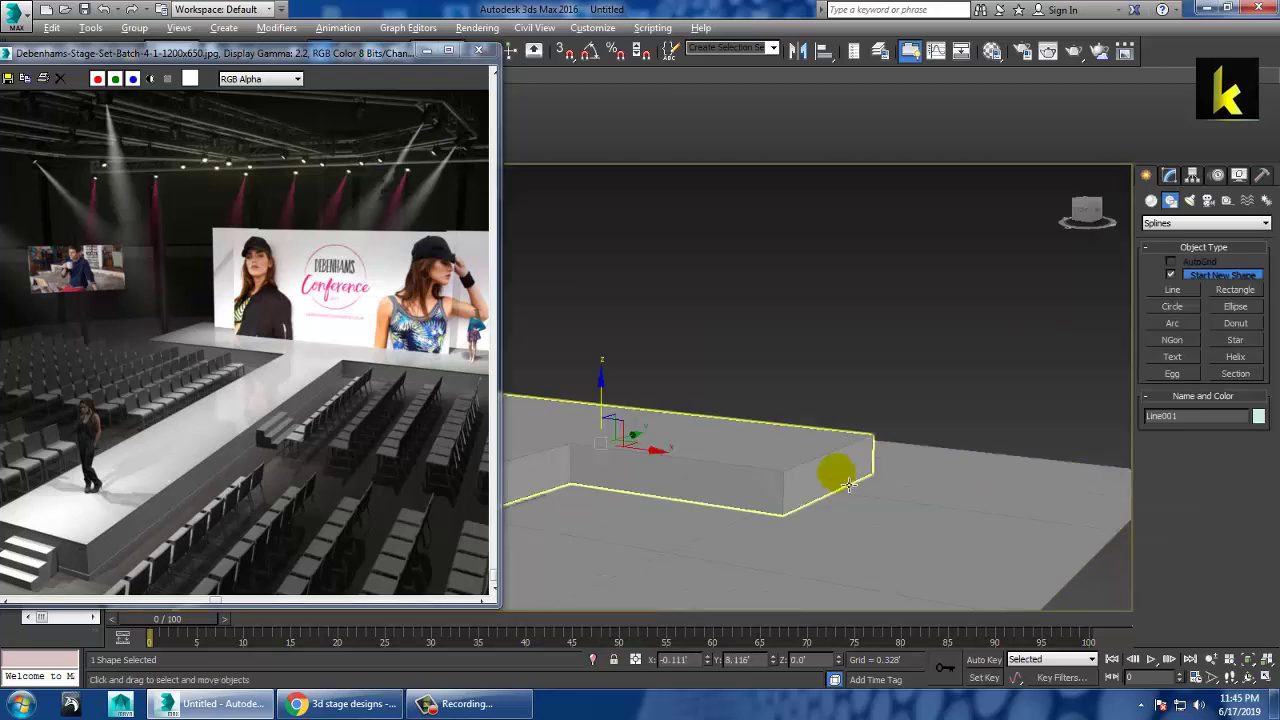
left_click(1170, 177)
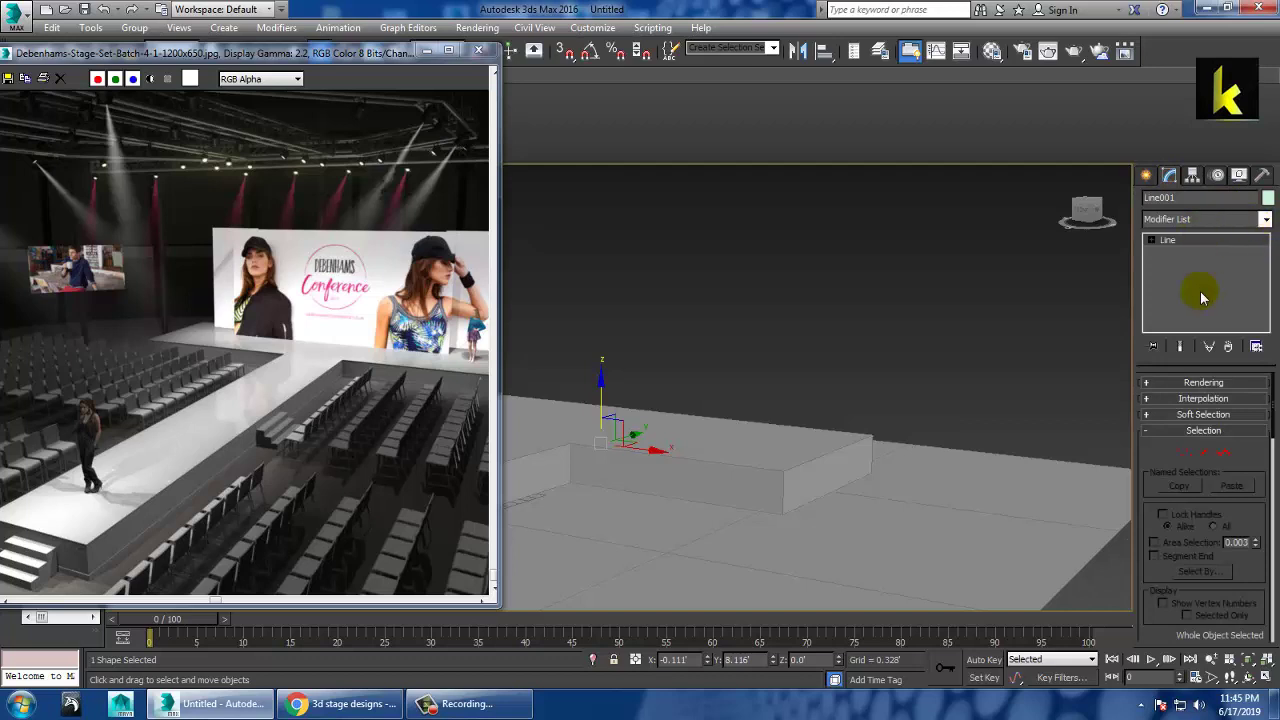
left_click(1185, 385)
left_click(1170, 407)
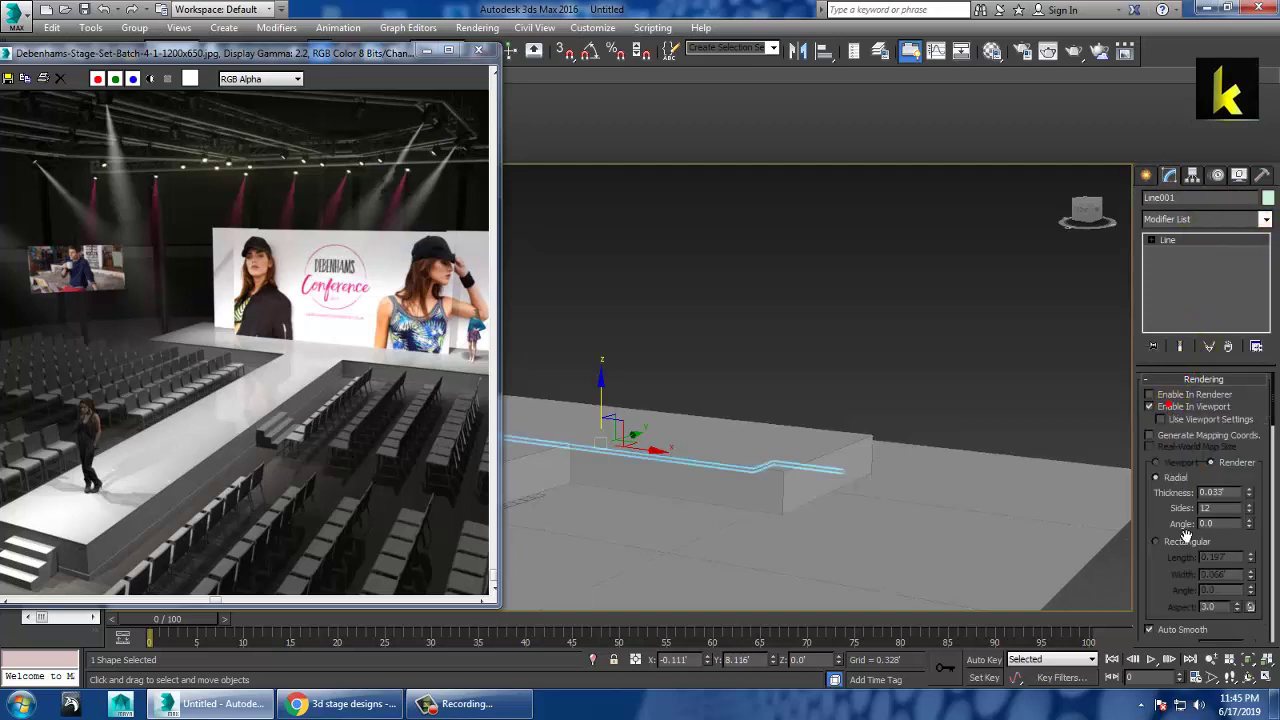
left_click(1158, 542)
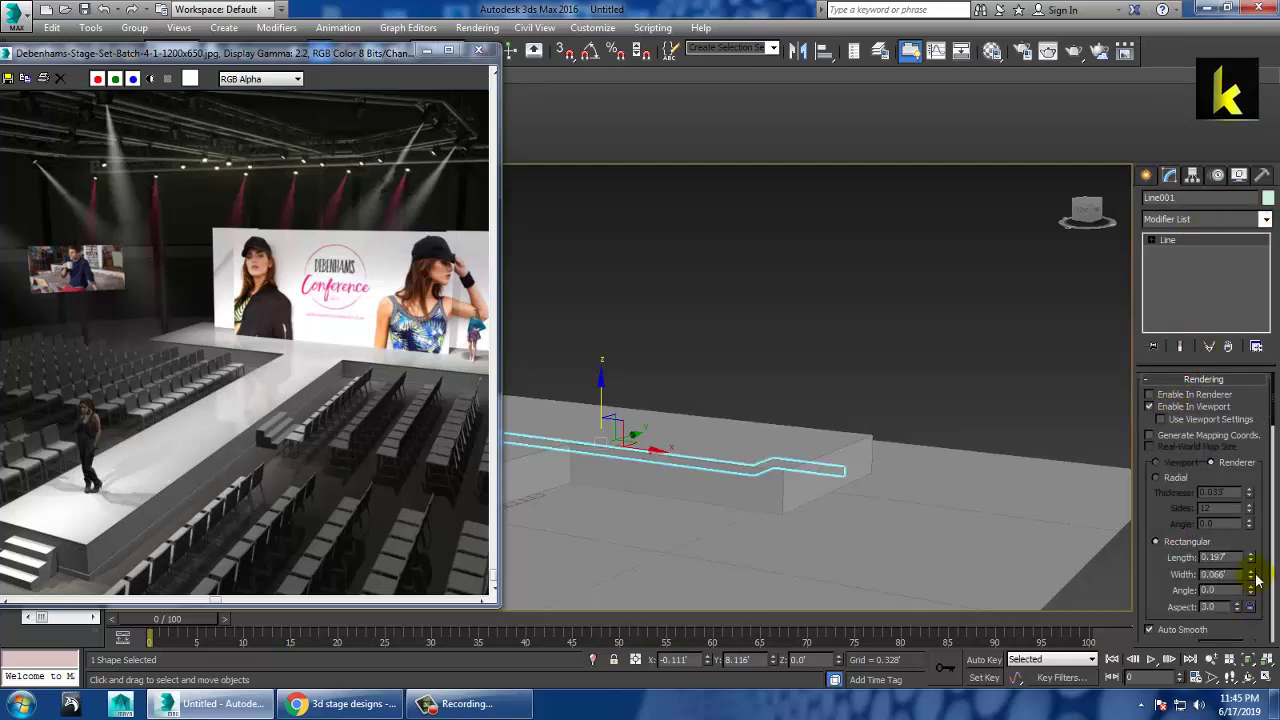
left_click_drag(1249, 450, 1250, 462)
key("ctrl+z")
left_click_drag(1250, 557, 1078, 584)
left_click_drag(616, 411, 625, 344)
Step: Increase the backdrop's rectangular section to about 2.962' length and 0.1' width
middle_click_drag(868, 484, 763, 411, "alt")
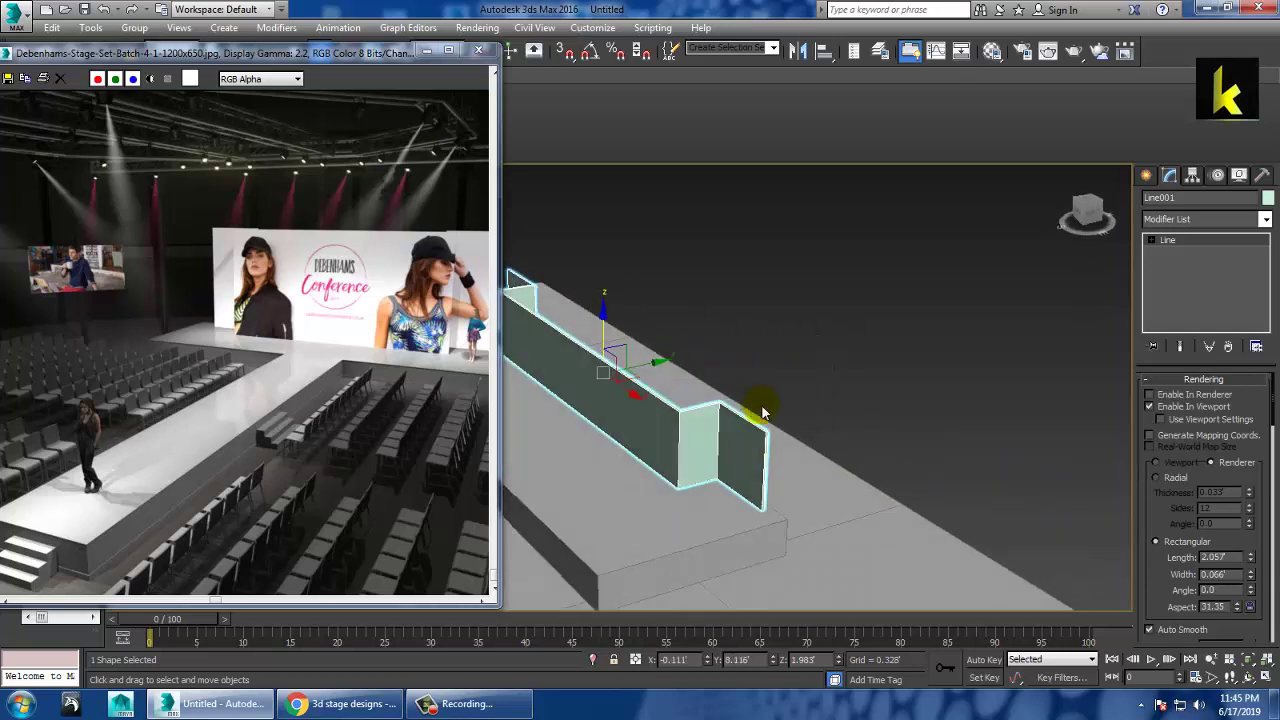
scroll(760, 434, "up", 6)
middle_click_drag(778, 455, 780, 465, "alt")
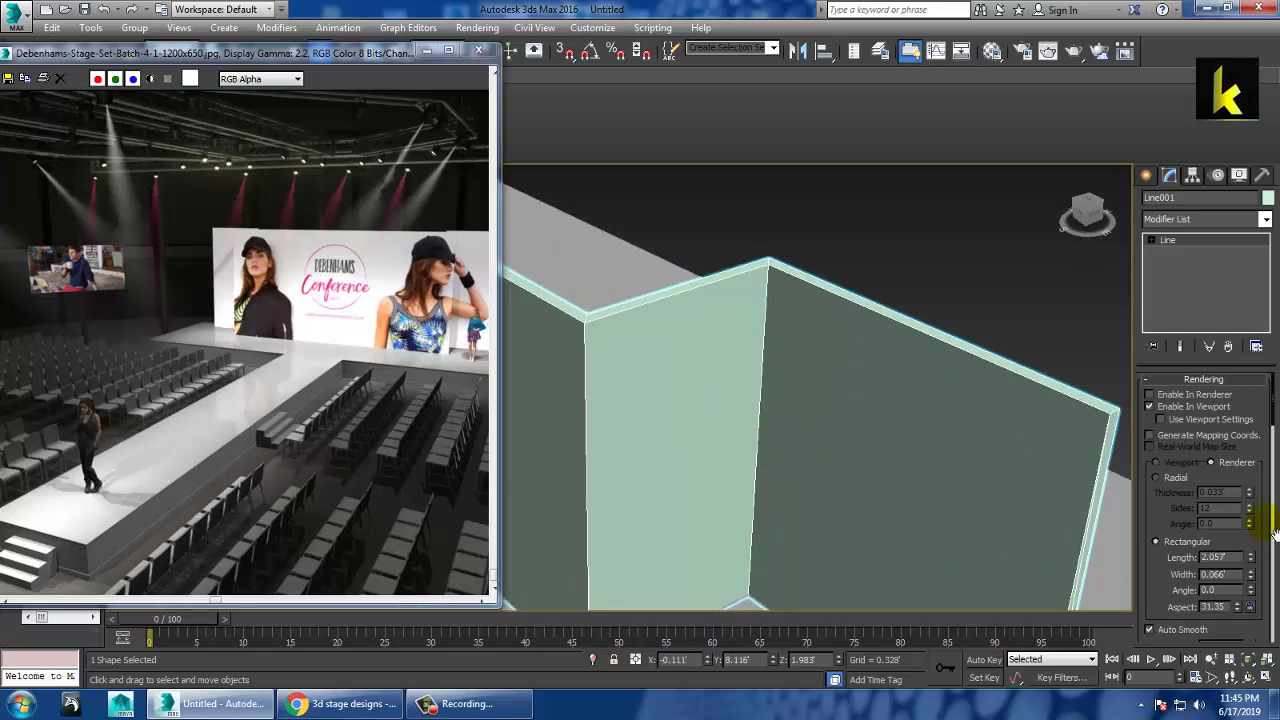
left_click_drag(1253, 578, 1229, 397)
left_click_drag(1230, 478, 1234, 529)
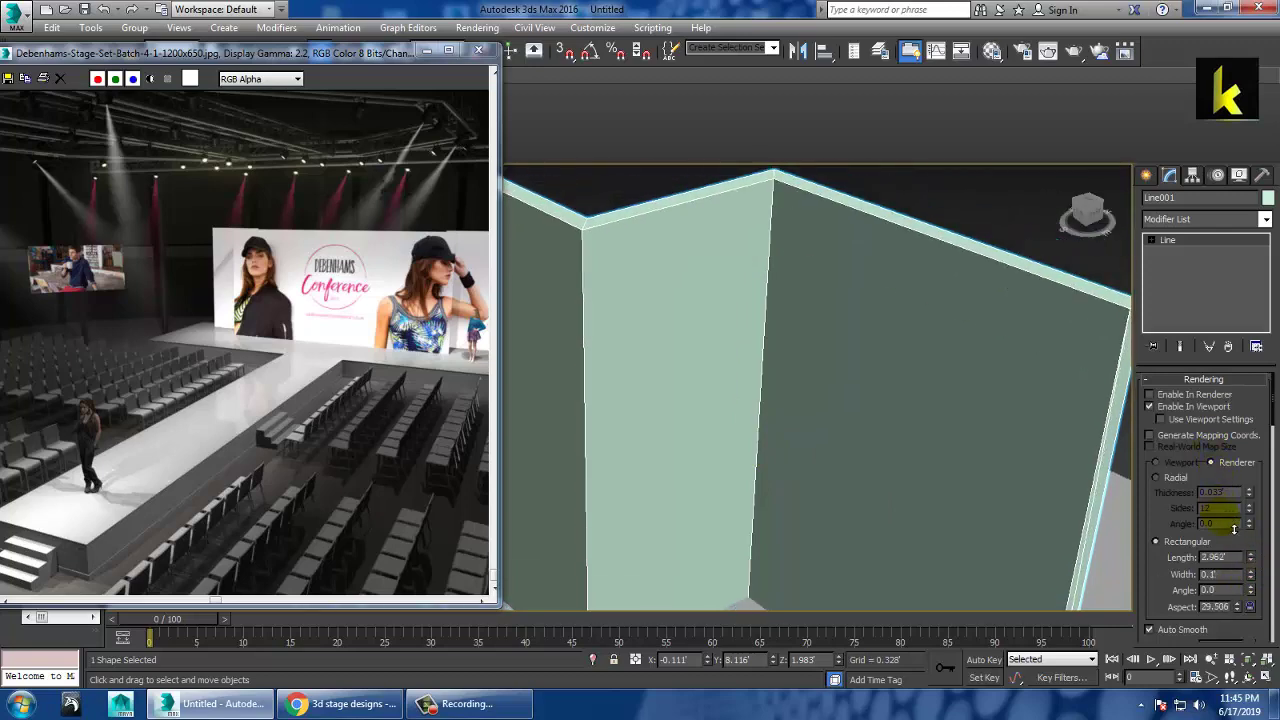
scroll(780, 476, "down", 5)
mouse_move(813, 465)
middle_mouse_down("alt")
mouse_move(855, 429)
mouse_move(790, 446)
mouse_move(817, 441)
middle_mouse_up("alt")
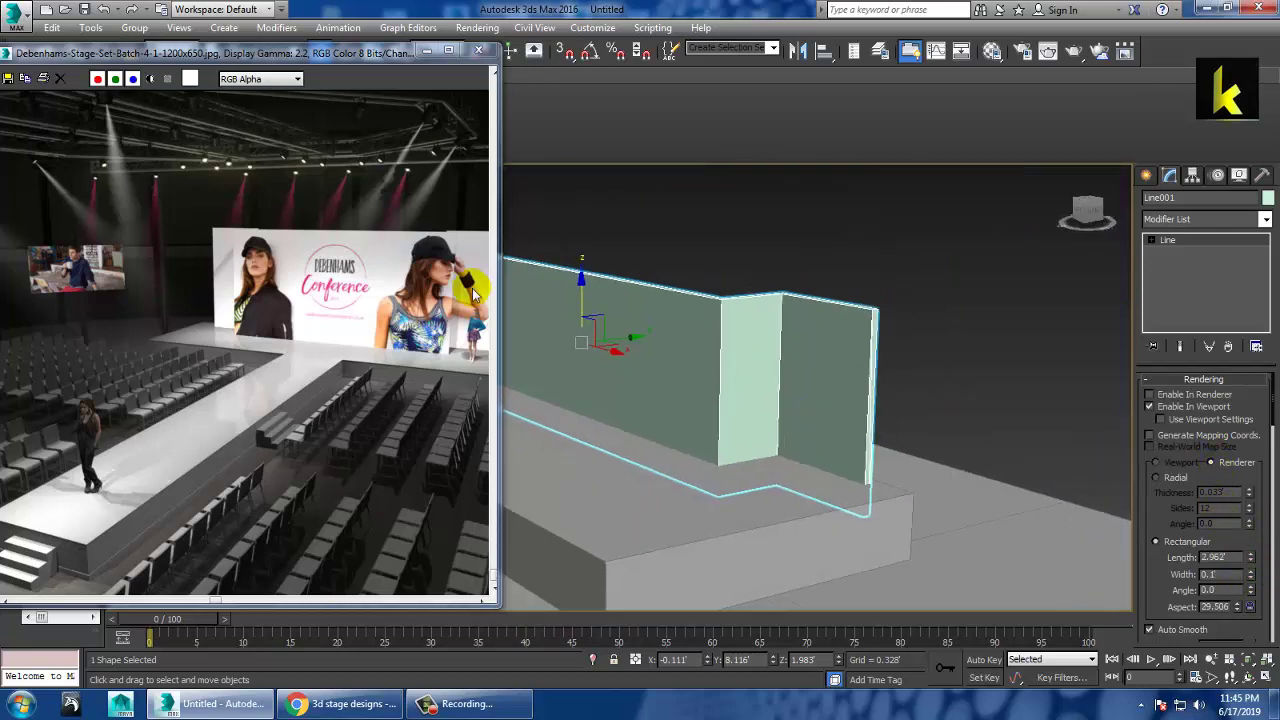
Step: Raise the backdrop to about Z 2.546' so it stands on the stage, and increase its section length to about 3.199'
middle_click_drag(596, 305, 594, 277, "alt")
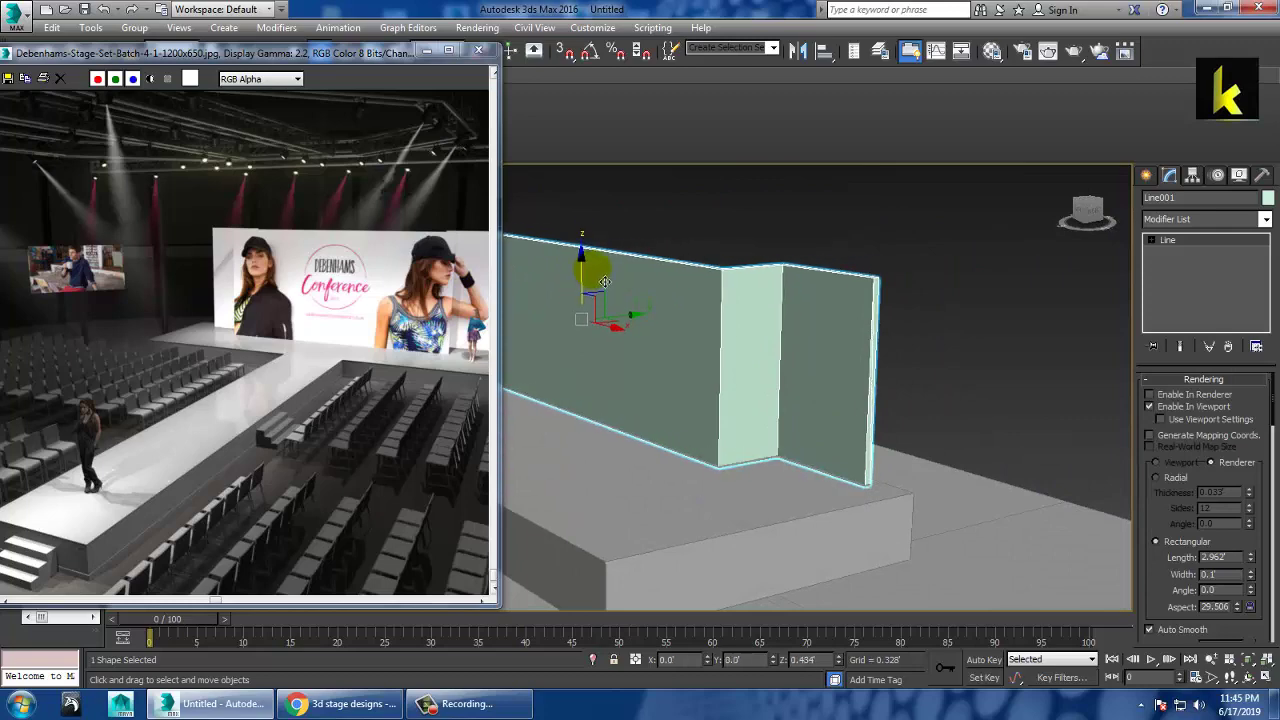
middle_click_drag(689, 377, 802, 393, "alt")
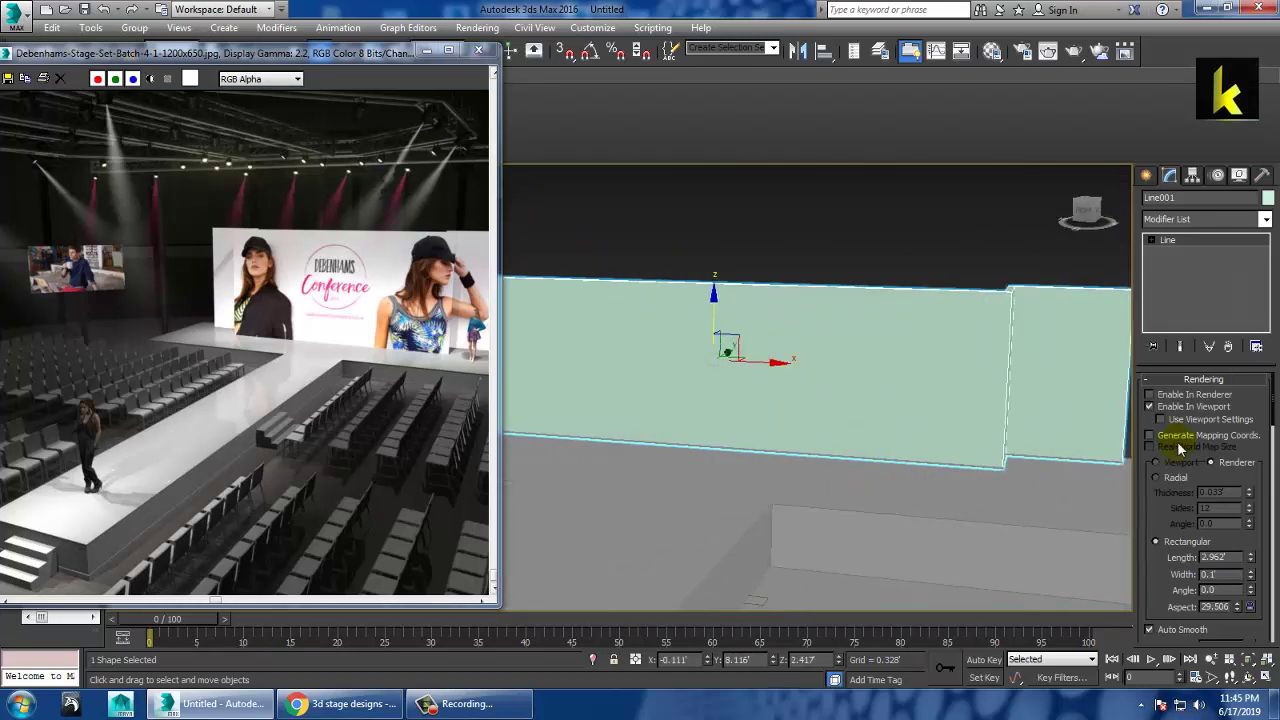
left_click_drag(1250, 558, 726, 320)
Step: Move the vertices of the stage outline's rear edge backward to deepen the platform behind the backdrop
middle_click_drag(726, 320, 851, 391, "alt")
left_click(868, 404)
left_click(657, 509)
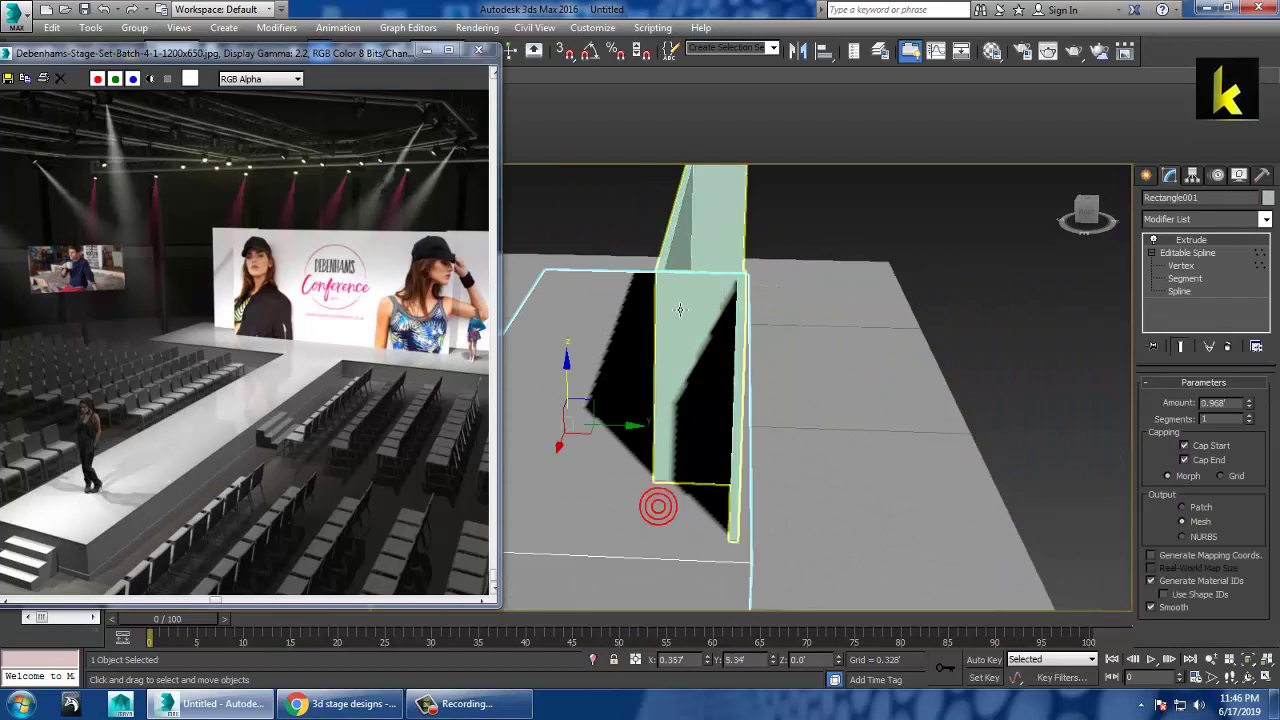
left_click(1182, 267)
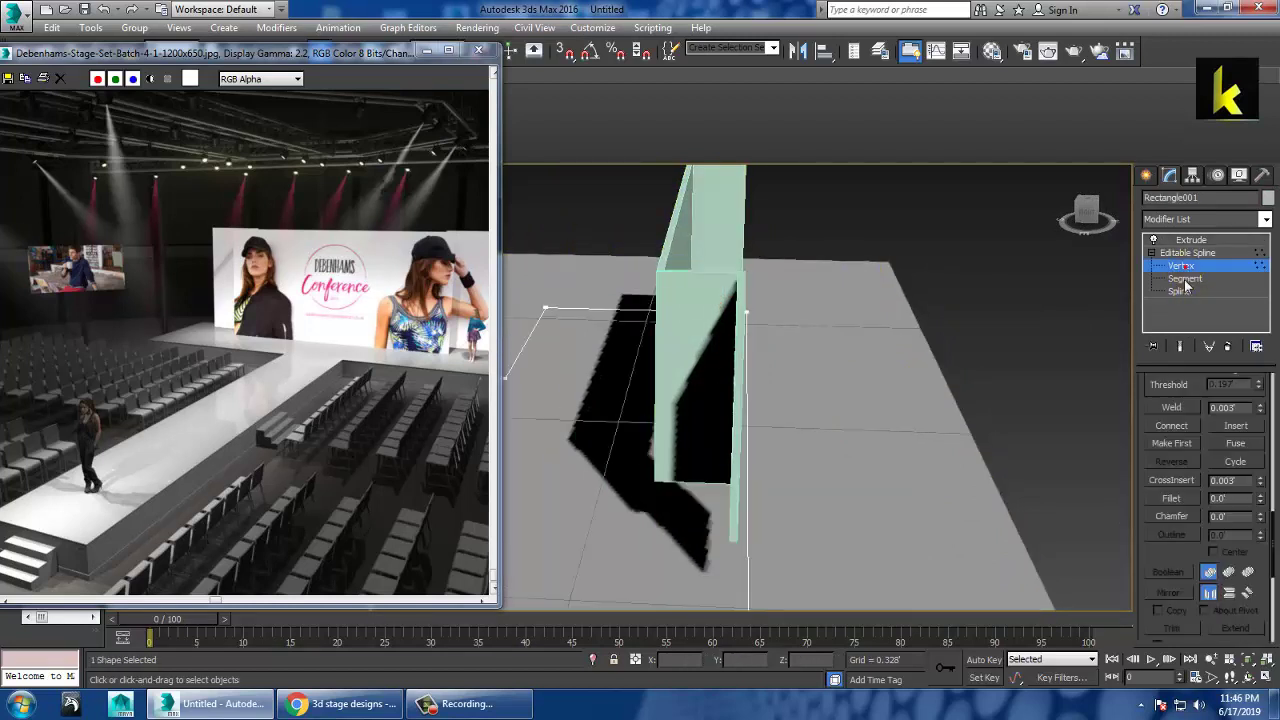
left_click(1178, 348)
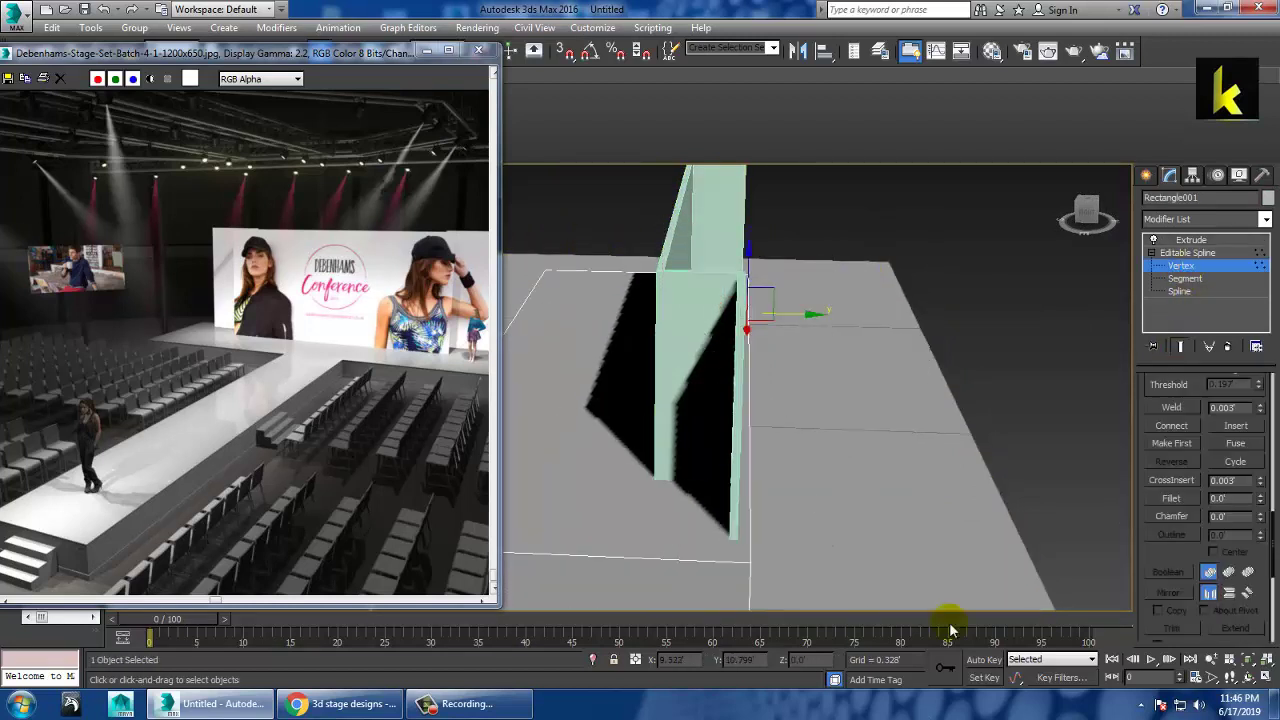
scroll(755, 318, "down", 3)
left_click_drag(780, 312, 958, 560)
left_click_drag(892, 524, 952, 522)
middle_click_drag(914, 493, 888, 499)
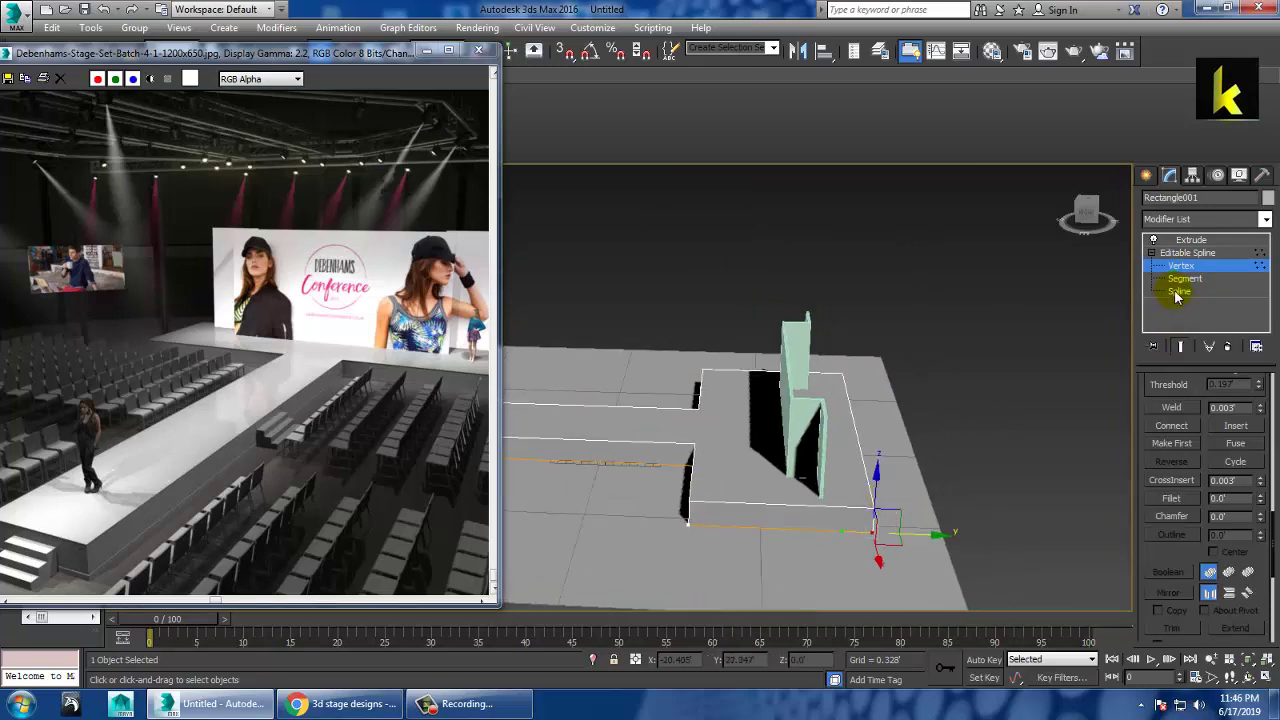
left_click(1199, 254)
Step: Move the vertices of the backdrop line's two end segments backward in the Top view to deepen its side returns
left_click(803, 418)
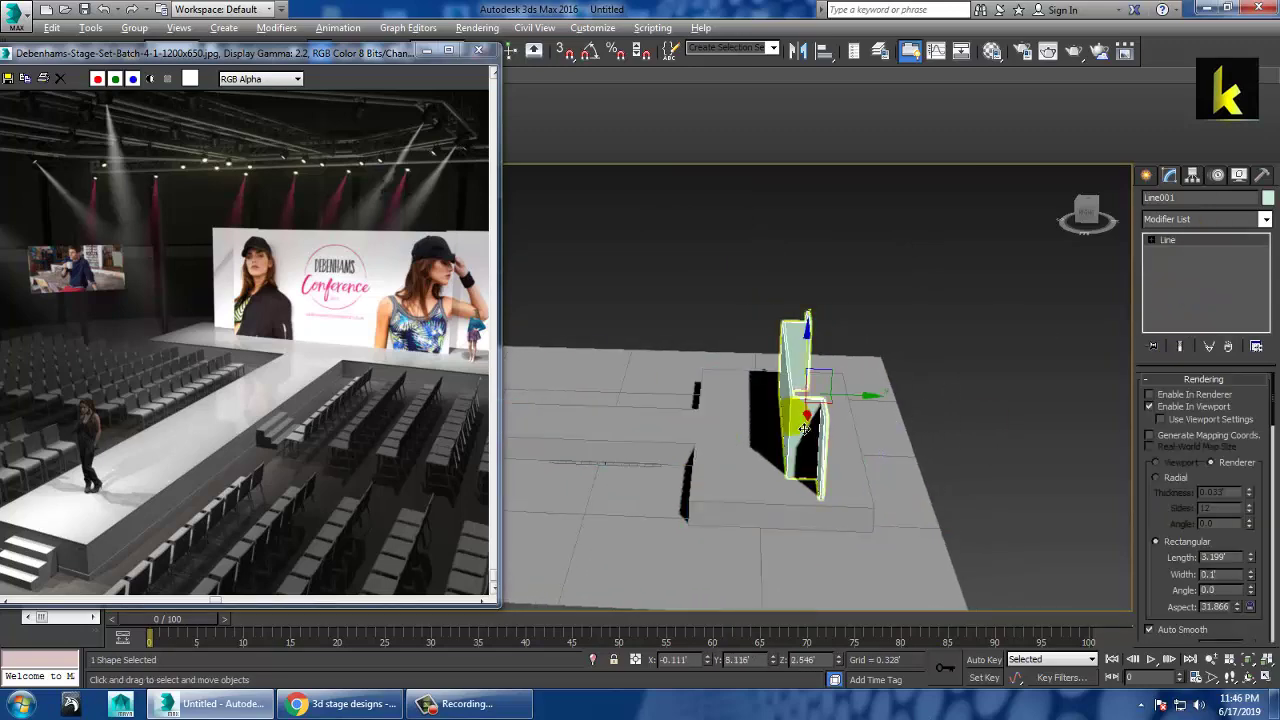
key("alt+w")
right_click(605, 368)
key("alt+w")
middle_click_drag(591, 329, 338, 4)
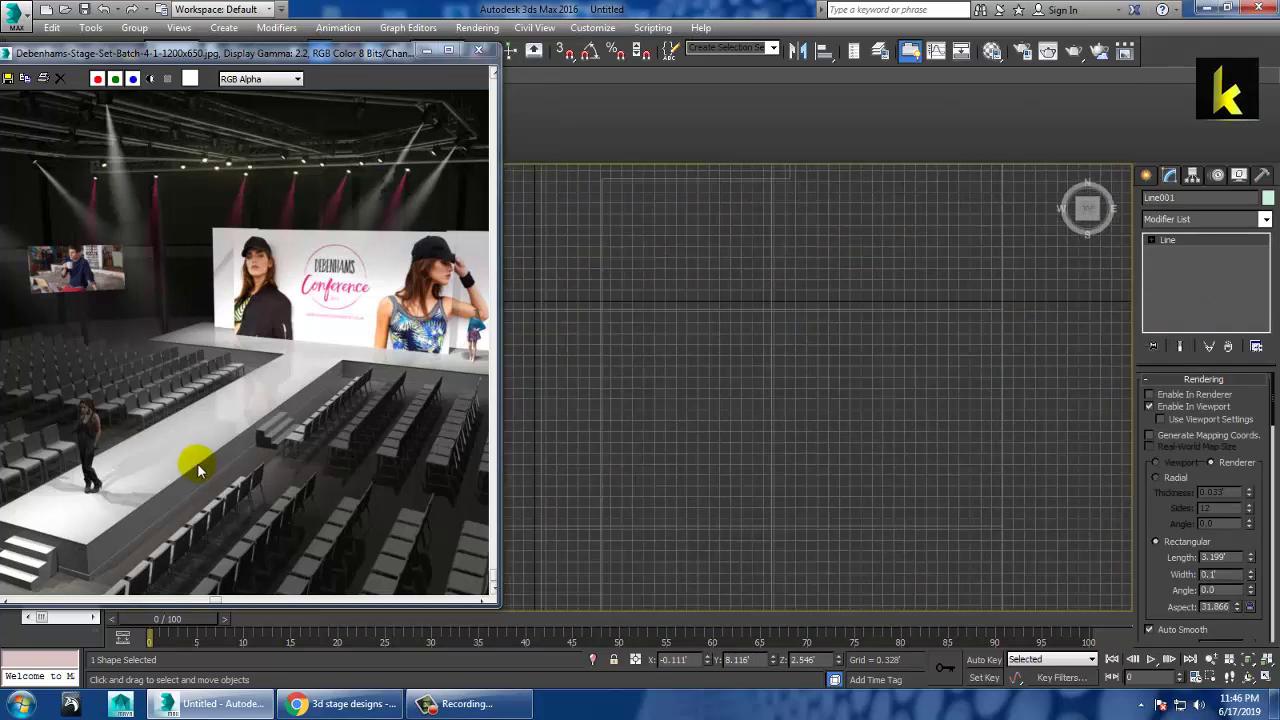
scroll(745, 412, "down", 4)
scroll(758, 404, "up", 1)
middle_click_drag(756, 400, 826, 490)
scroll(772, 512, "up", 1)
key("1")
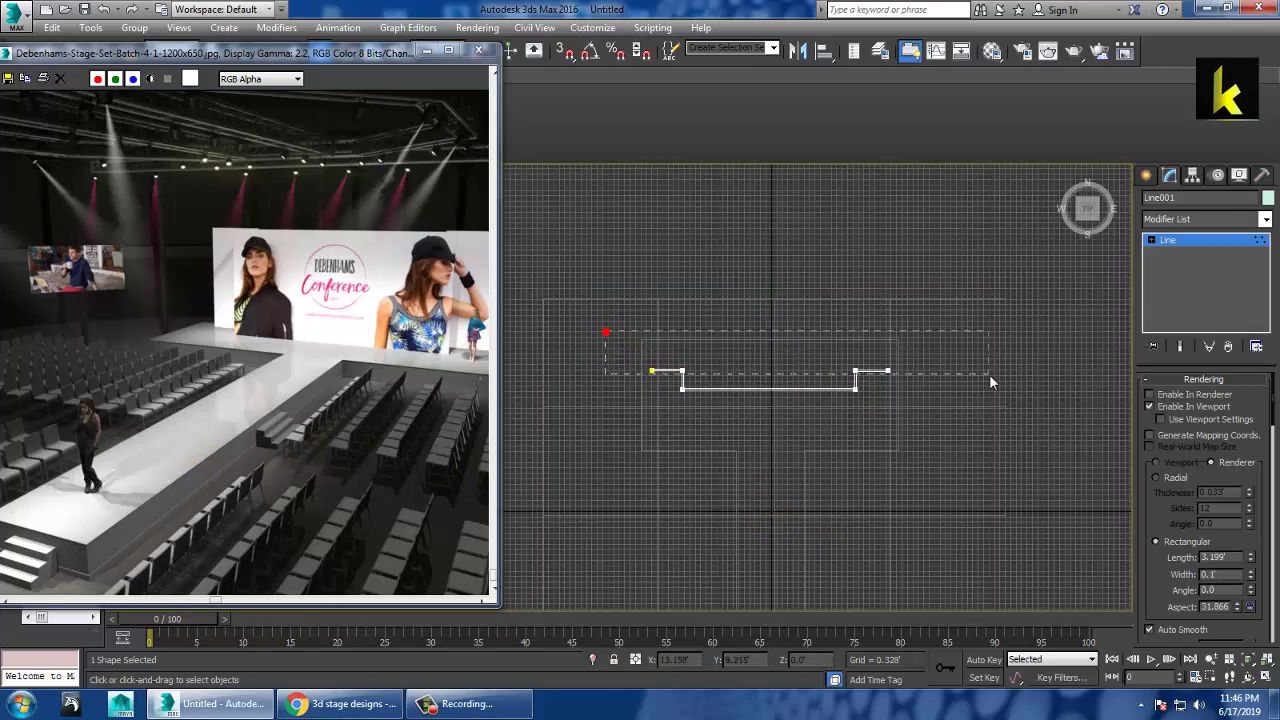
scroll(790, 380, "up", 4)
middle_click_drag(871, 263, 873, 552)
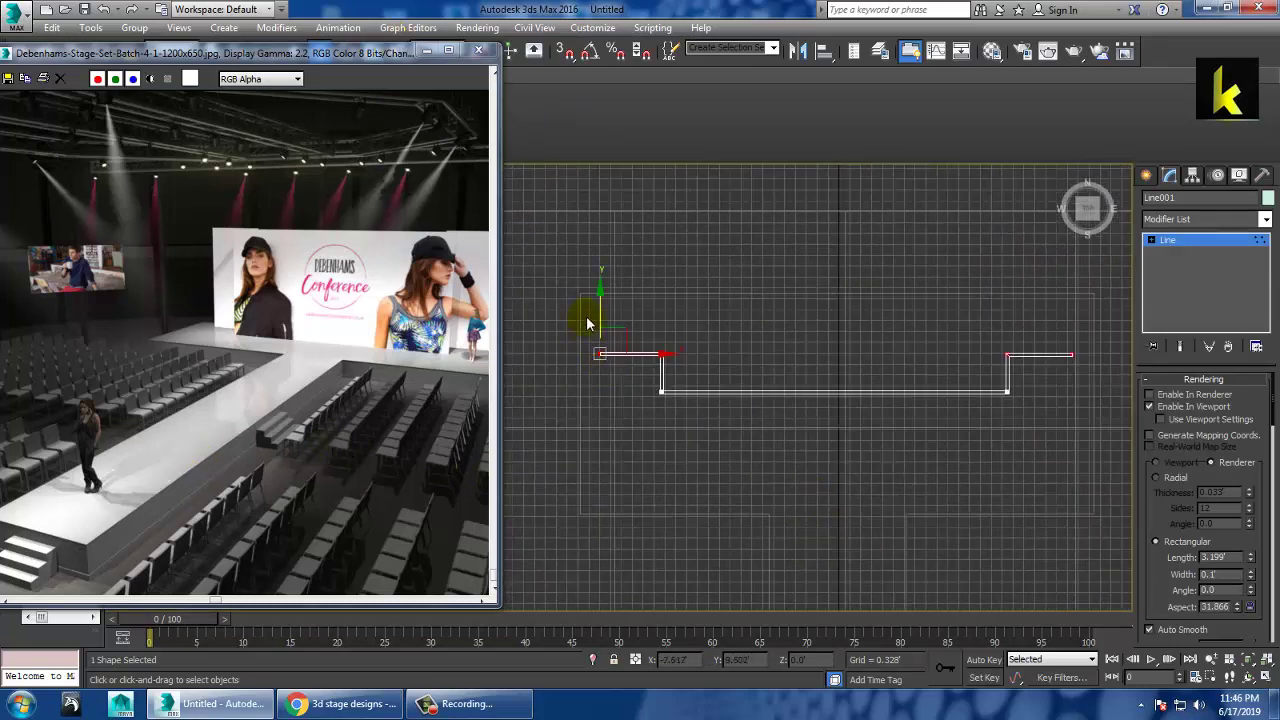
left_click_drag(614, 311, 614, 280)
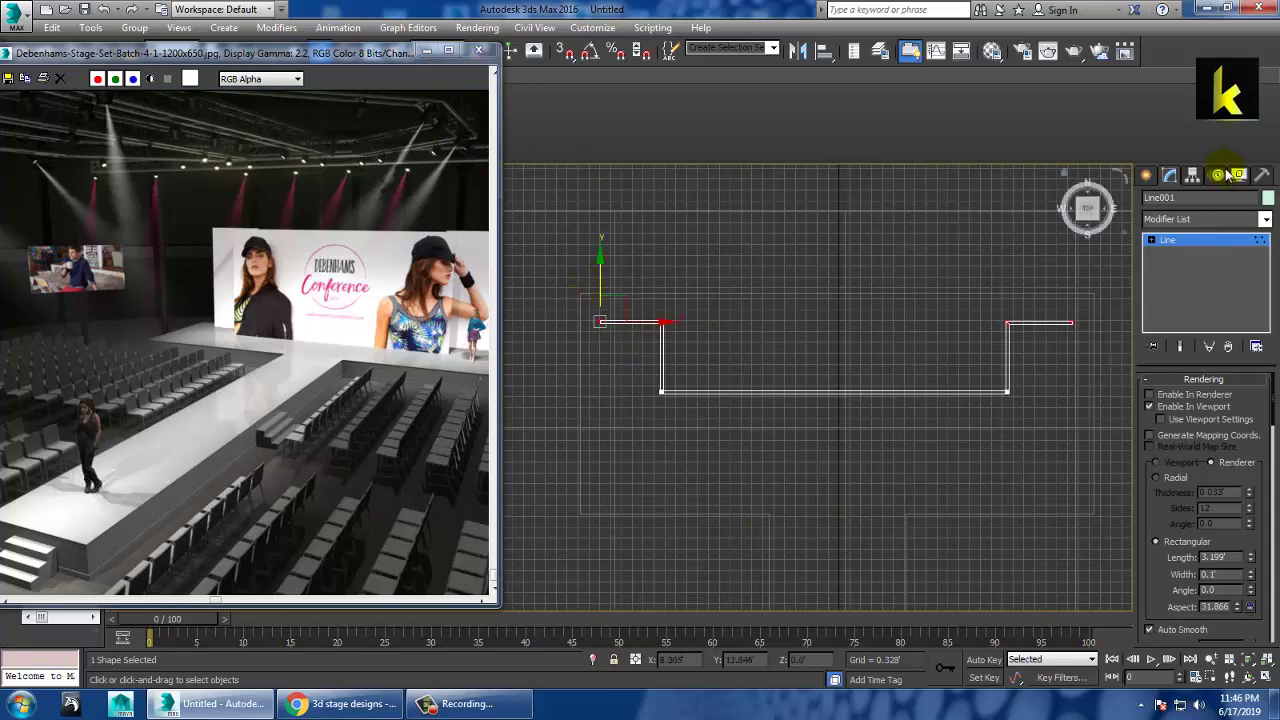
Step: Move the whole backdrop back to about Y 8.646' and check its placement on the stage in Perspective
left_click(1205, 240)
left_click_drag(849, 339, 849, 321)
key("alt+w")
middle_click_drag(1030, 474, 1006, 458, "alt")
key("alt+w")
middle_click_drag(894, 460, 941, 474, "alt")
scroll(876, 432, "up", 3)
scroll(850, 415, "up", 3)
middle_click_drag(837, 393, 980, 454)
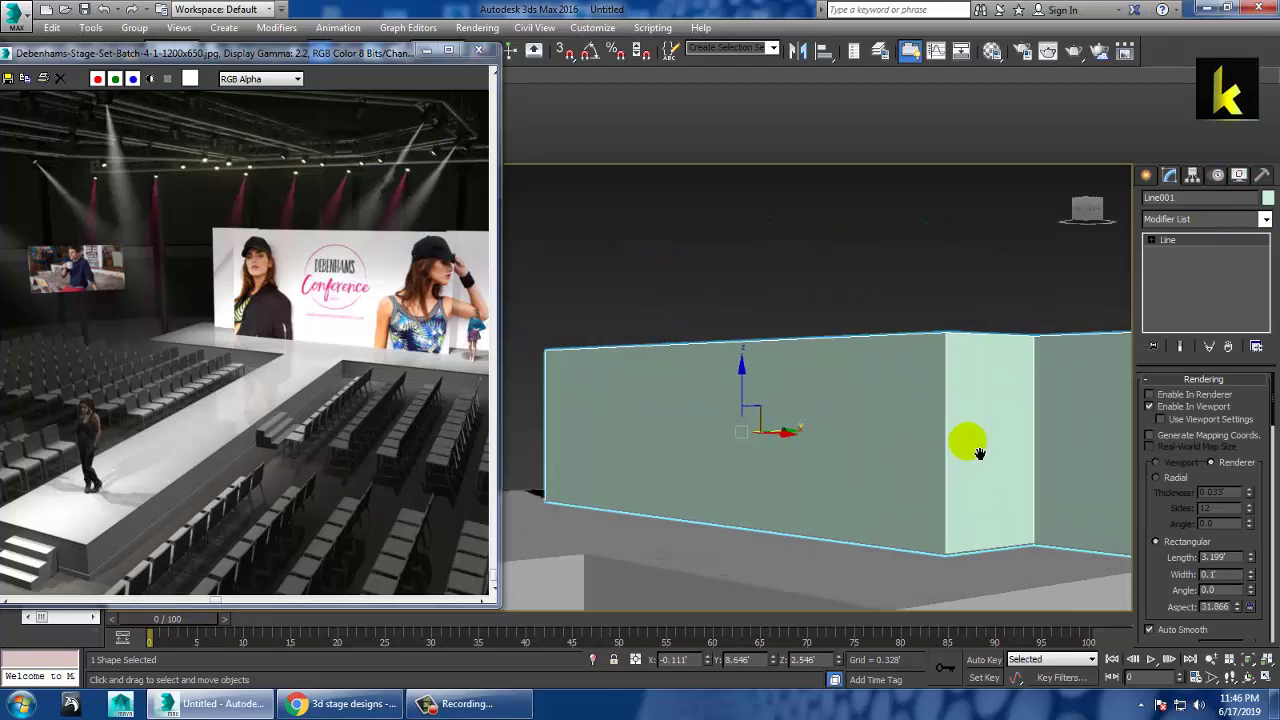
scroll(980, 454, "down", 3)
Step: Convert the backdrop to Editable Poly and raise its top vertices to about Z 4.679'
key("1")
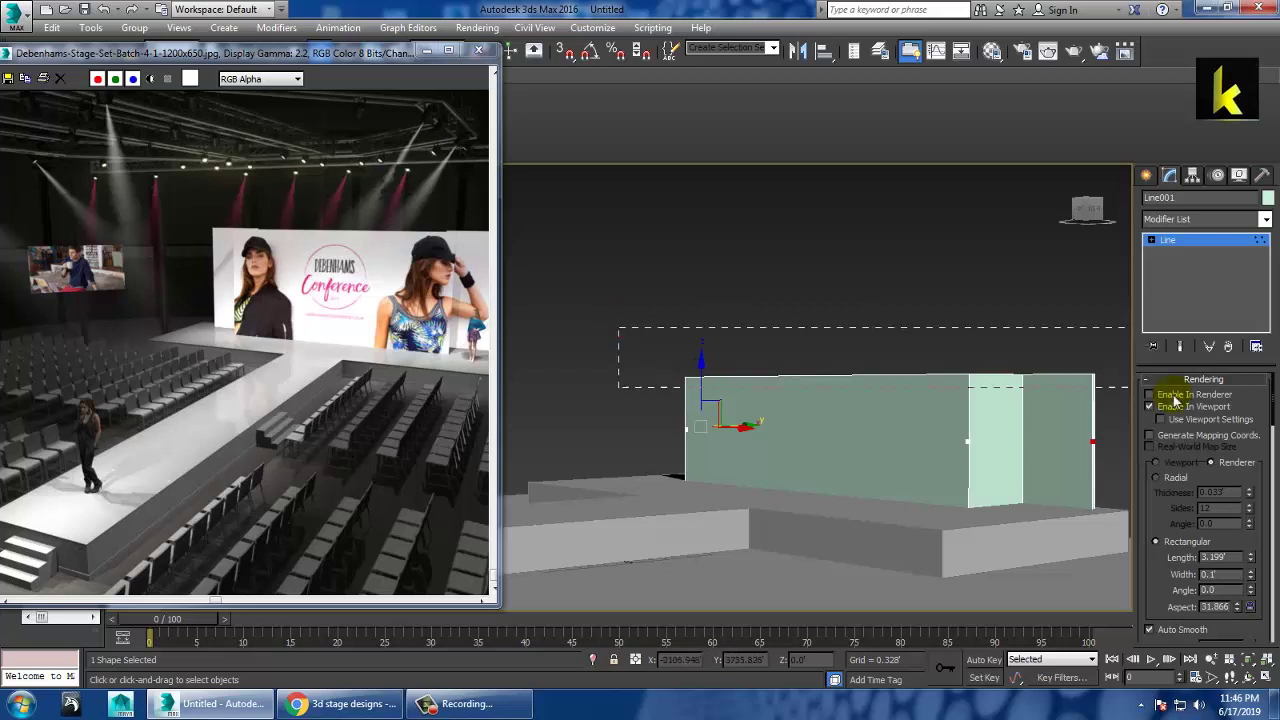
right_click(872, 418)
mouse_move(928, 588)
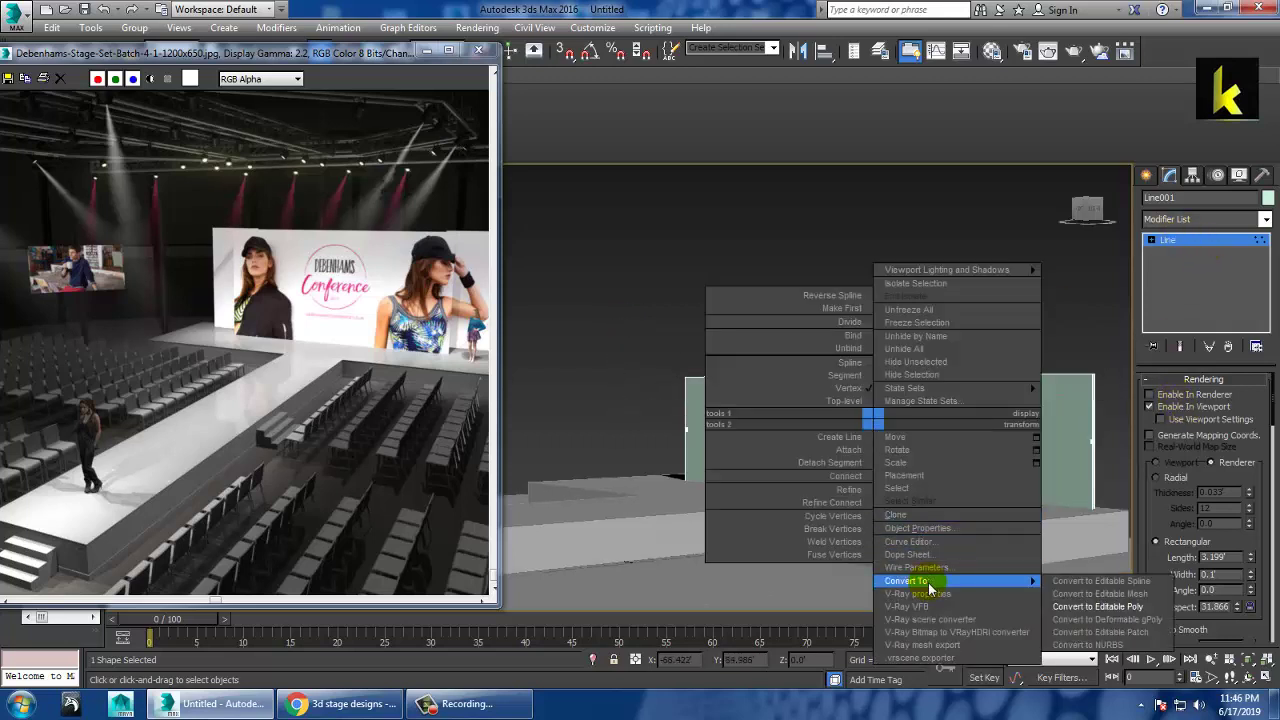
left_click(1097, 606)
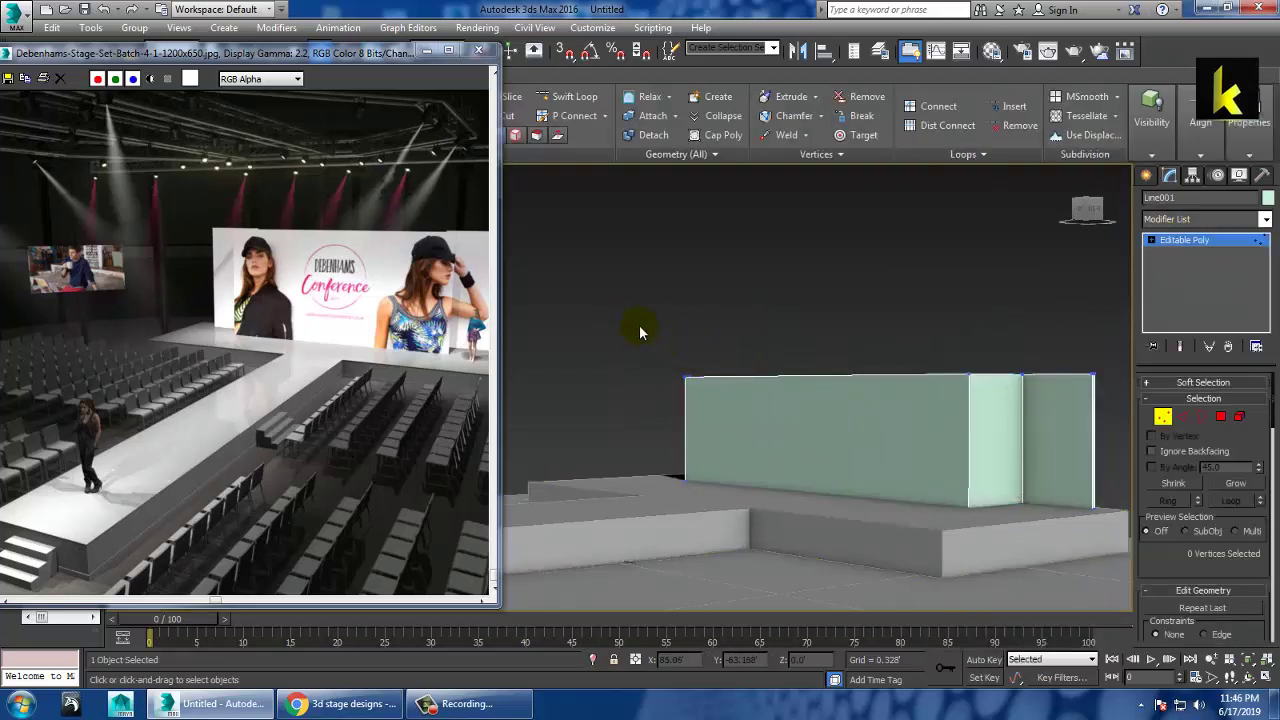
left_click_drag(1168, 428, 1165, 426)
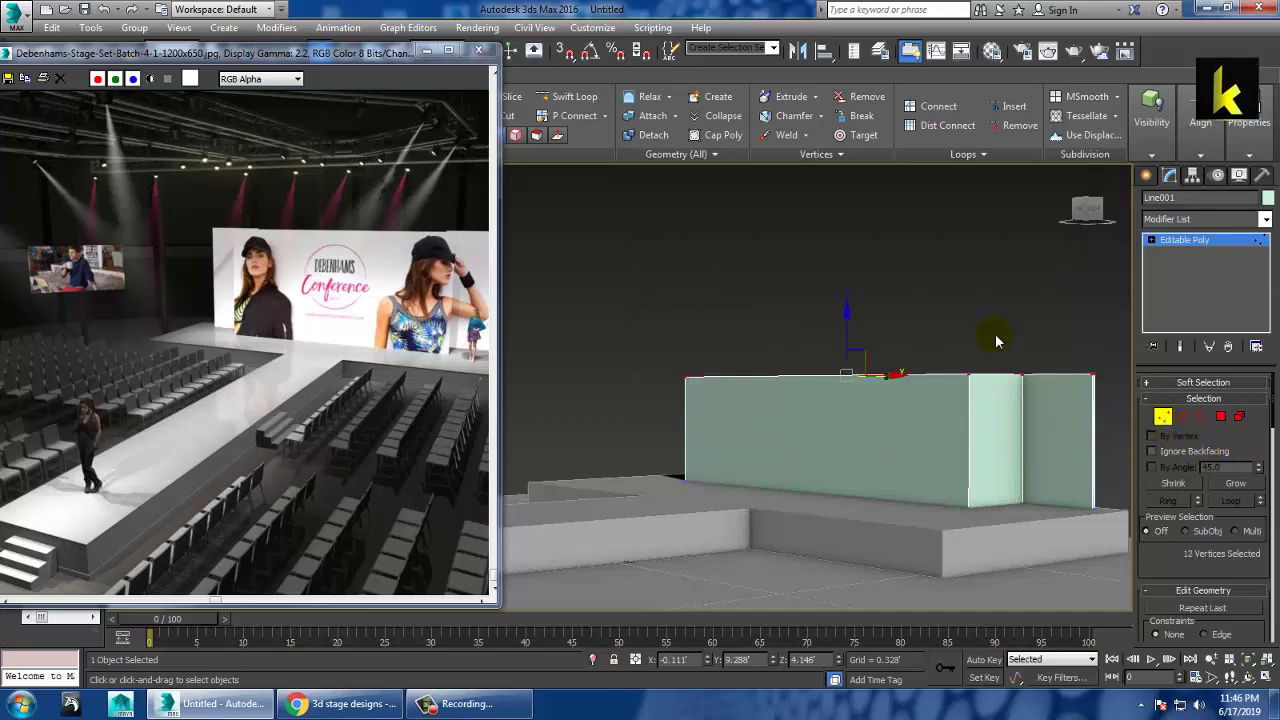
left_click_drag(855, 343, 857, 321)
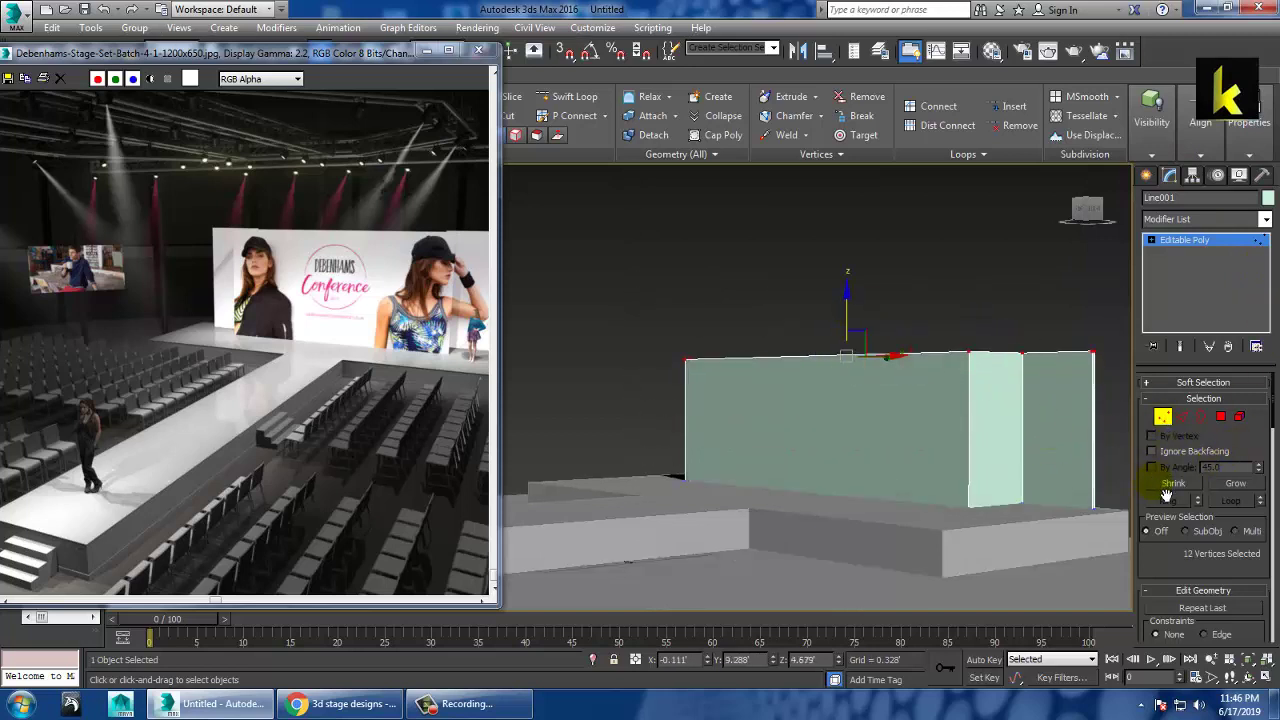
Step: Add a horizontal edge loop around the backdrop near mid-height with Swift Loop
middle_click_drag(1056, 435, 1064, 444, "alt")
left_click(567, 96)
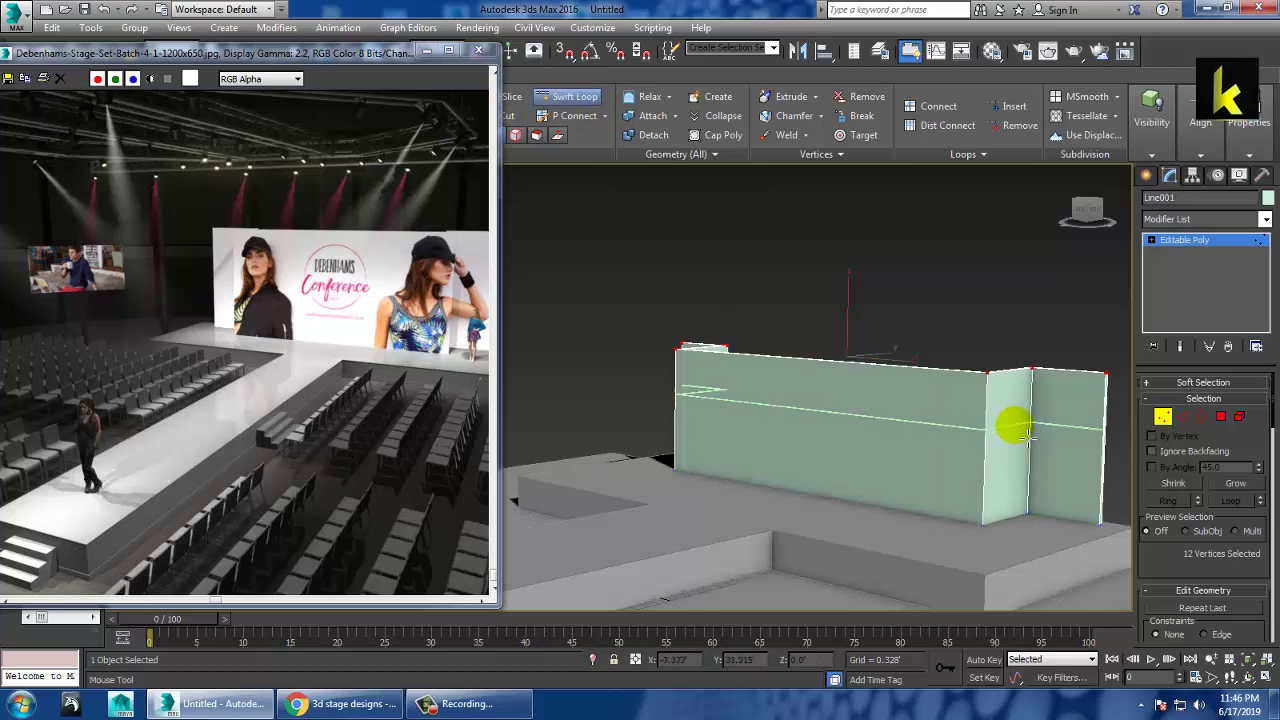
left_click(1028, 436)
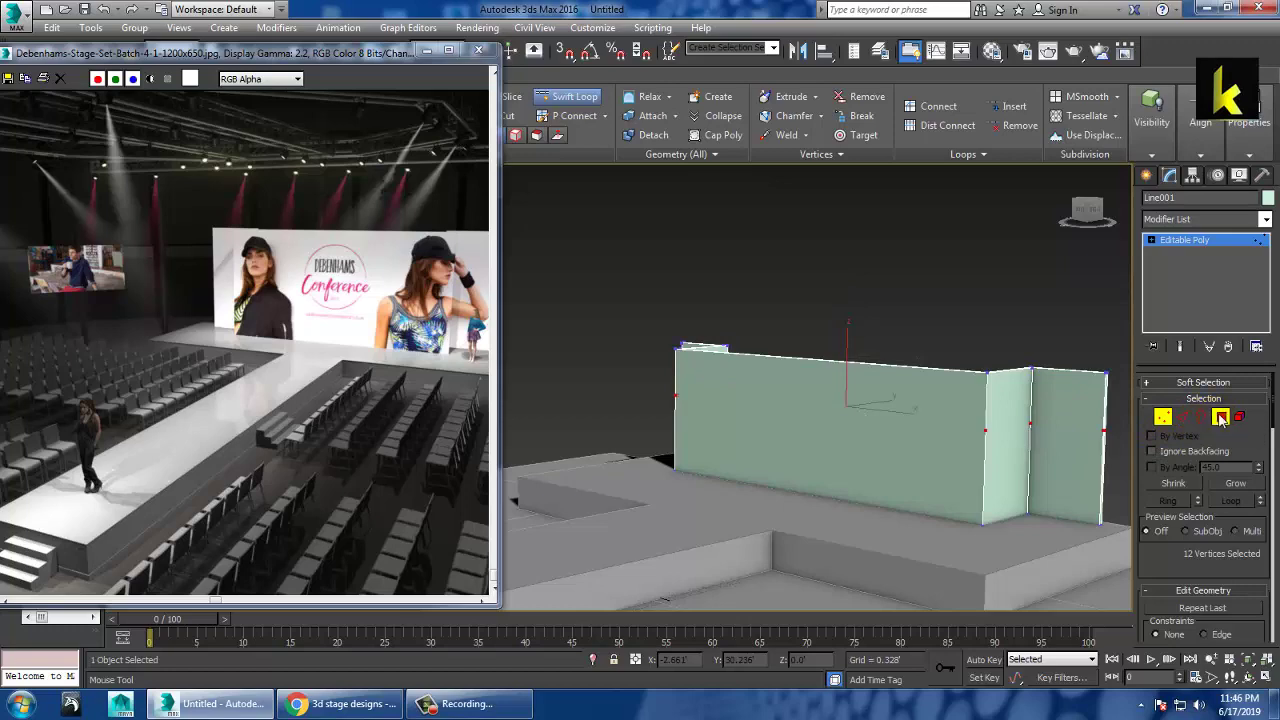
Step: Inset the polygons below the edge loop on one of the backdrop's side returns by about 0.211'
left_click(1220, 418)
middle_click_drag(760, 420, 1134, 408, "alt")
left_click(895, 470)
mouse_move(895, 470)
middle_mouse_down("alt")
mouse_move(980, 466)
mouse_move(800, 417)
mouse_move(903, 531)
mouse_move(993, 490)
mouse_move(946, 368)
middle_mouse_up("alt")
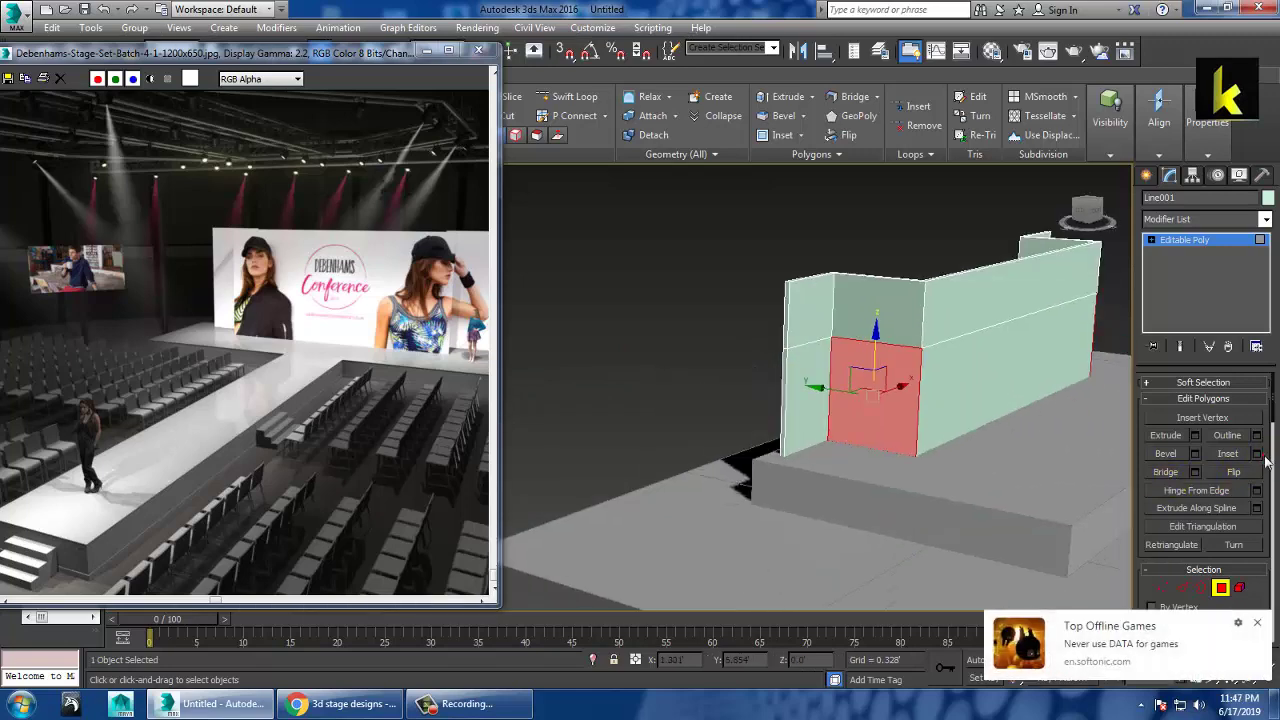
left_click(1260, 620)
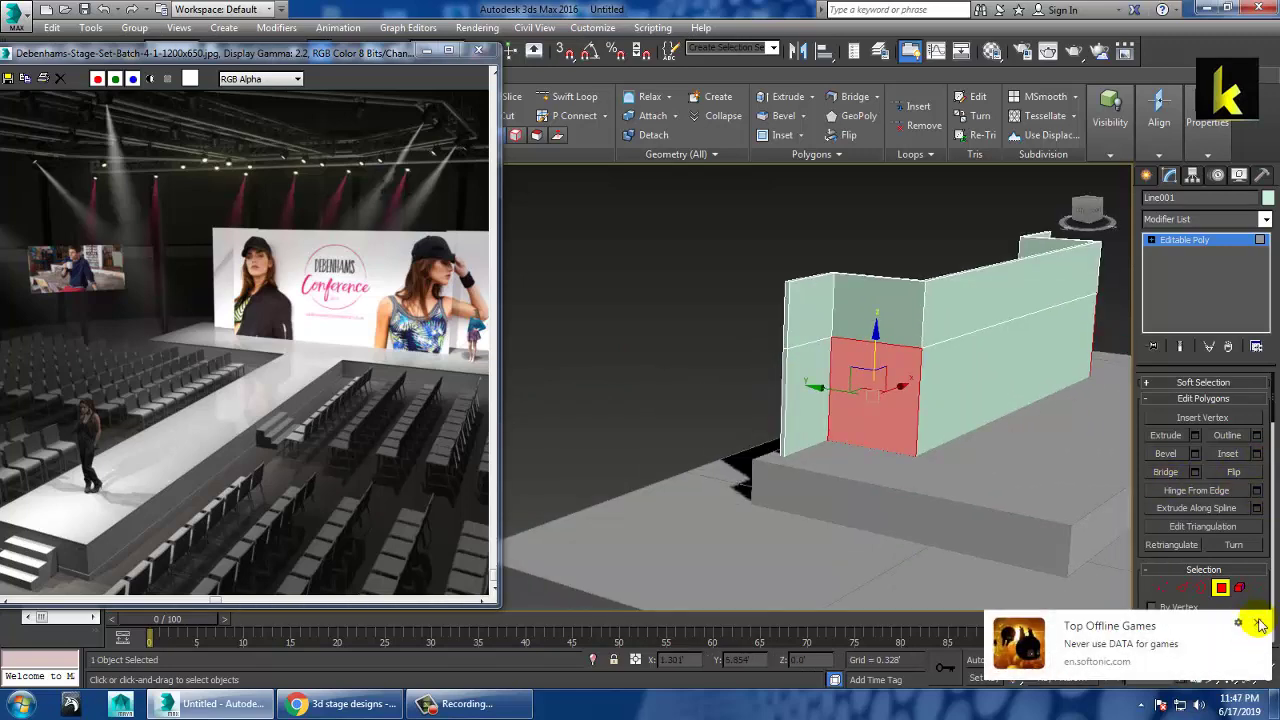
left_click(1257, 453)
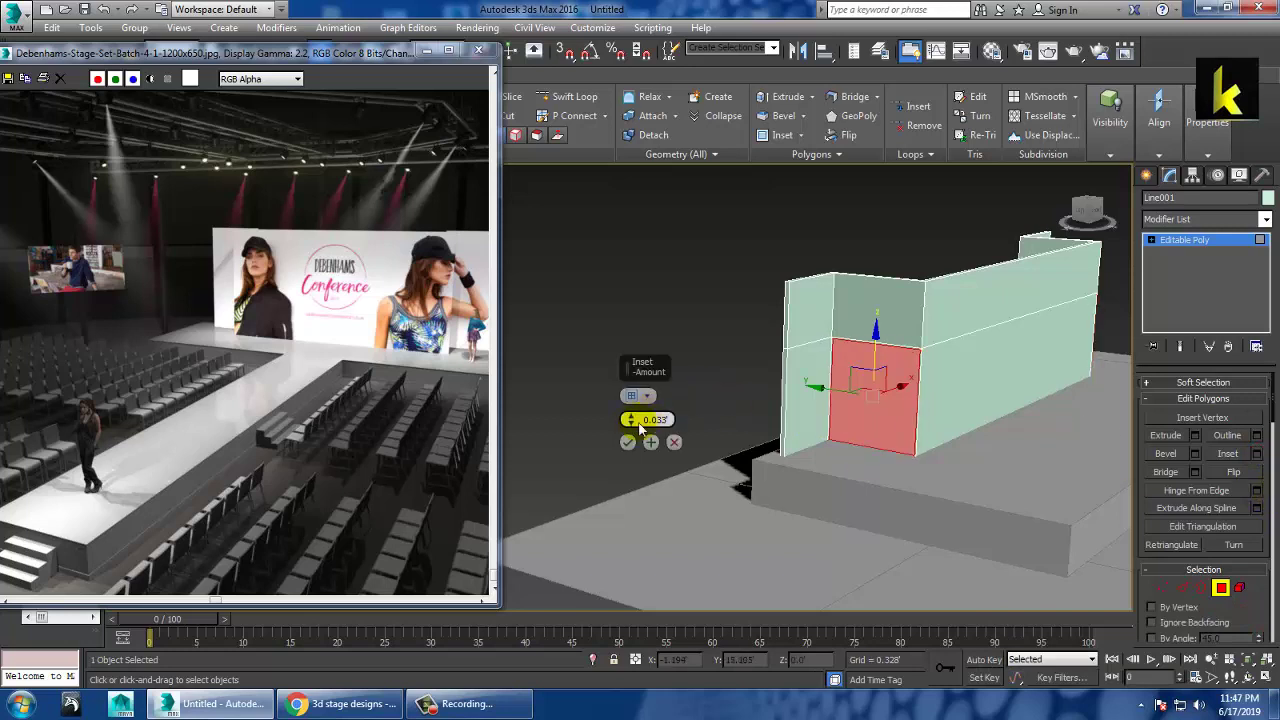
left_click_drag(633, 421, 629, 393)
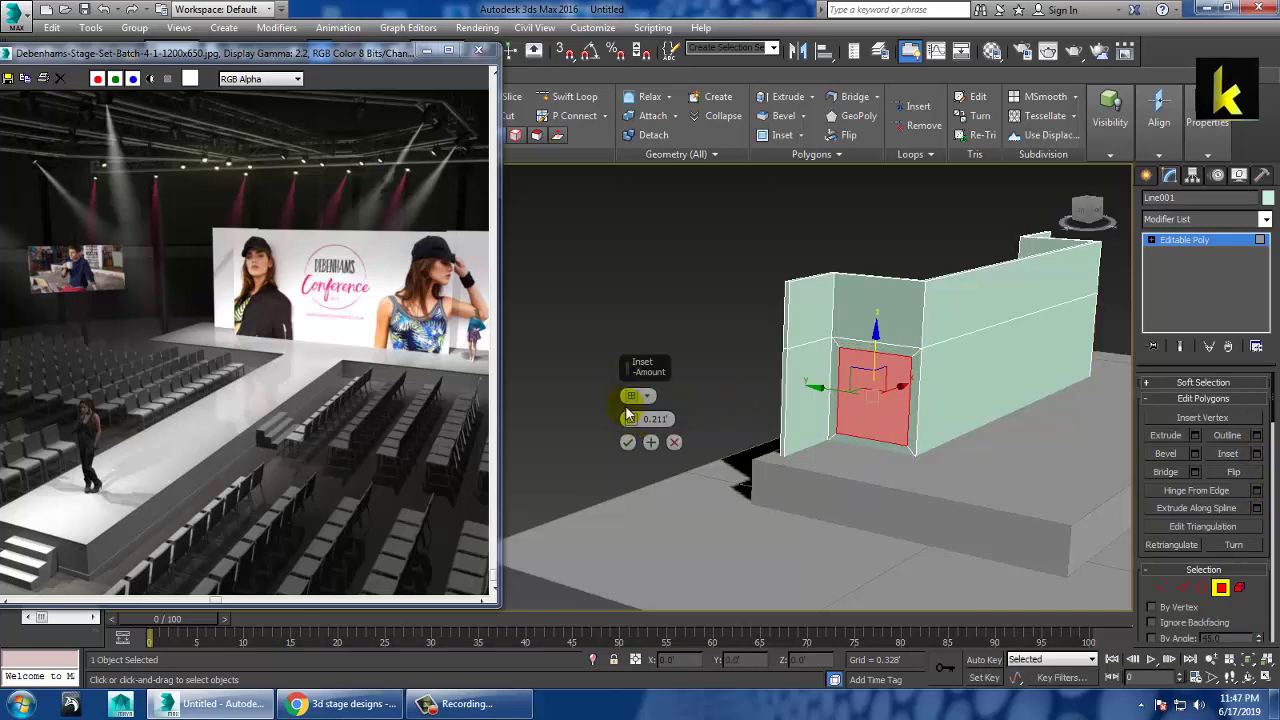
left_click(628, 442)
Step: Delete the inset polygons on both faces of the side return to cut an opening through it
key("z")
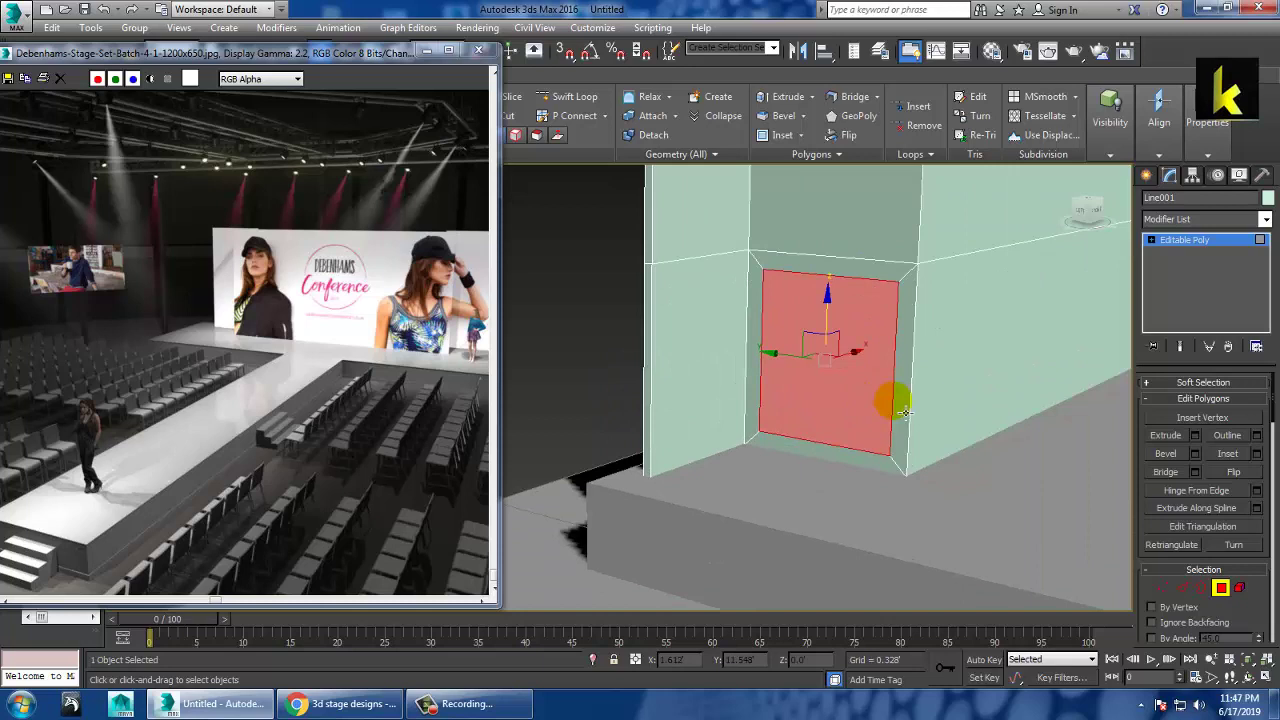
left_click(986, 413)
left_click(871, 391)
key("Delete")
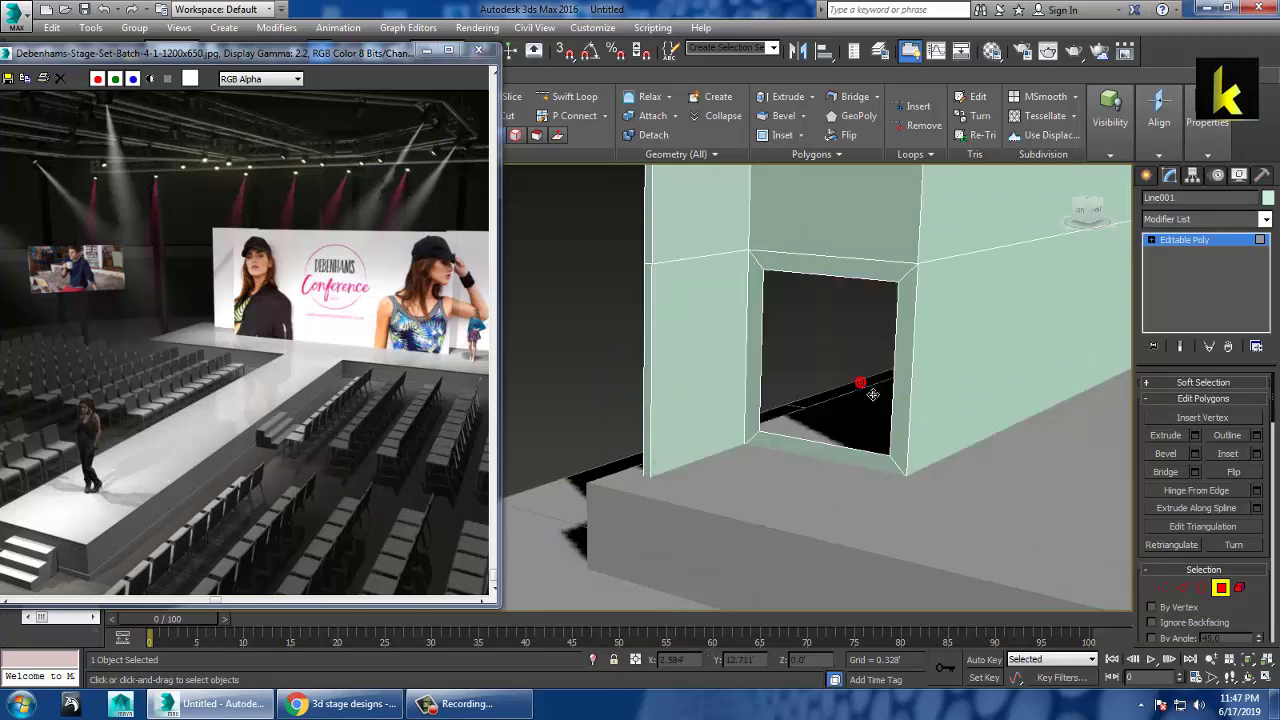
scroll(971, 423, "down", 5)
middle_click_drag(971, 423, 953, 403, "alt")
left_click(945, 348)
key("Delete")
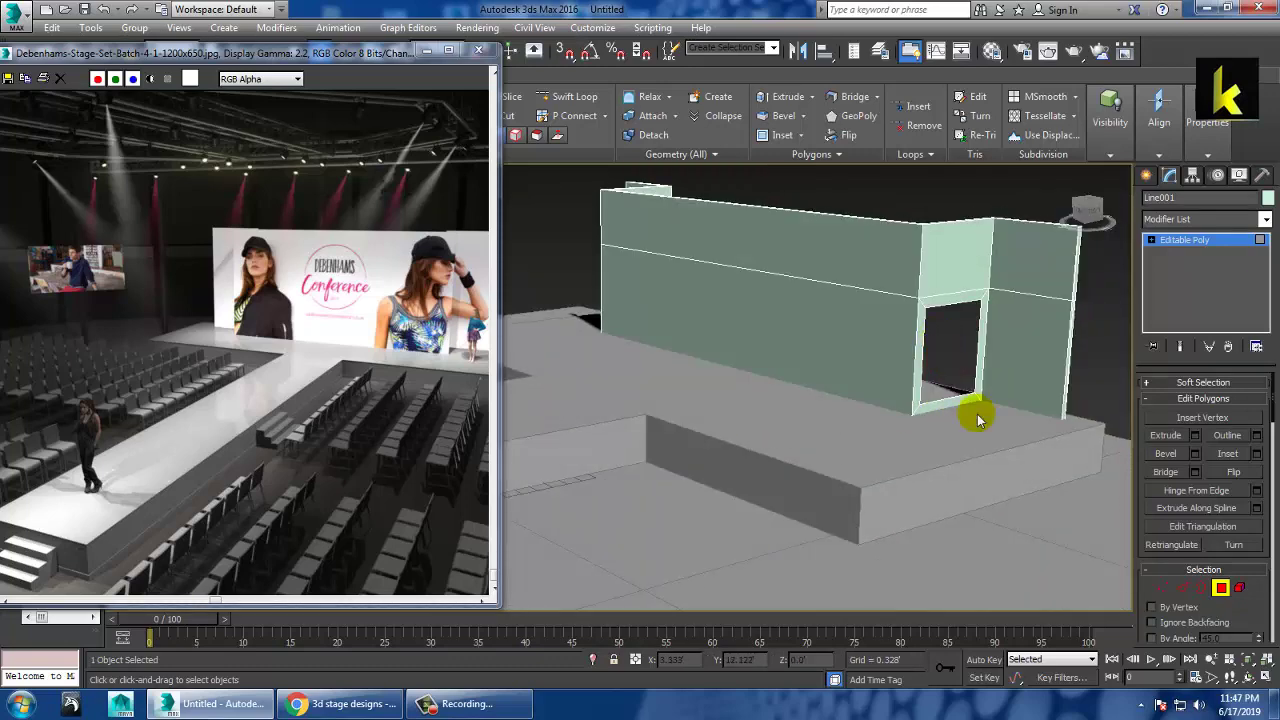
Step: Delete the threshold strips along the bottom of the side opening on both faces of the wall
left_click(951, 397)
key("Delete")
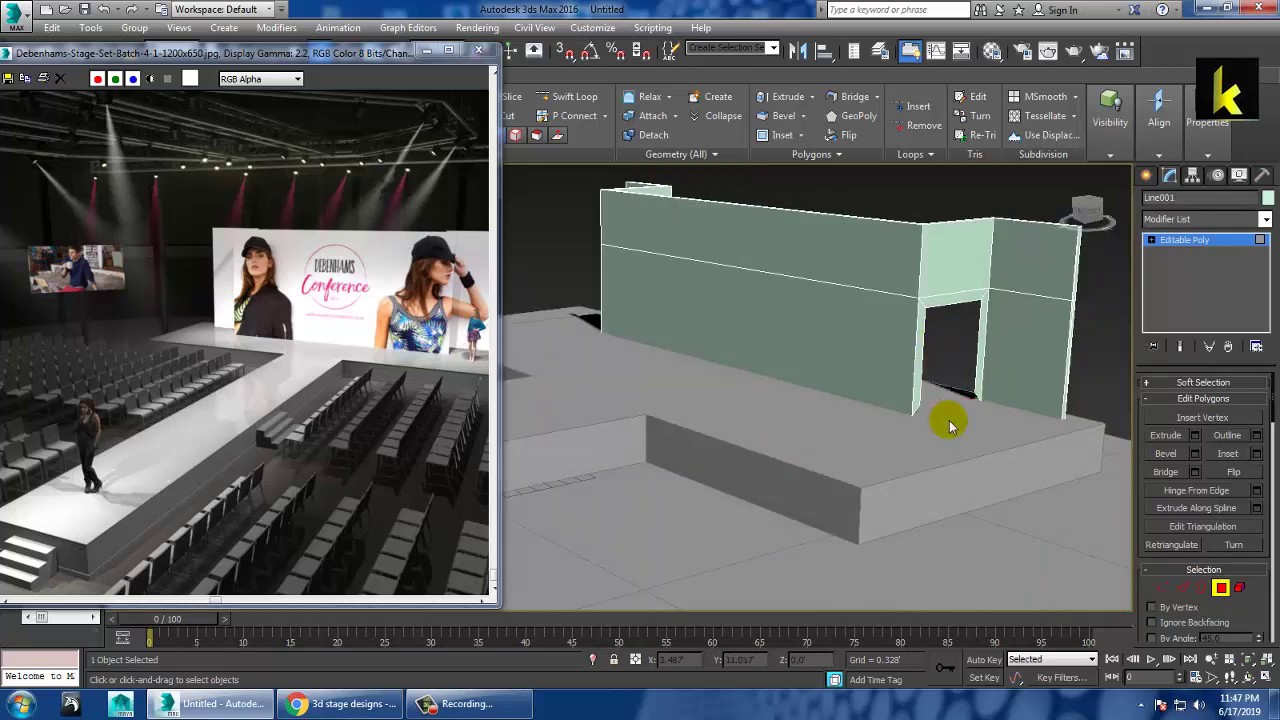
middle_click_drag(853, 427, 996, 414, "alt")
middle_click_drag(856, 407, 922, 403, "alt")
scroll(850, 412, "up", 3)
left_click_drag(793, 372, 825, 487)
key("Delete")
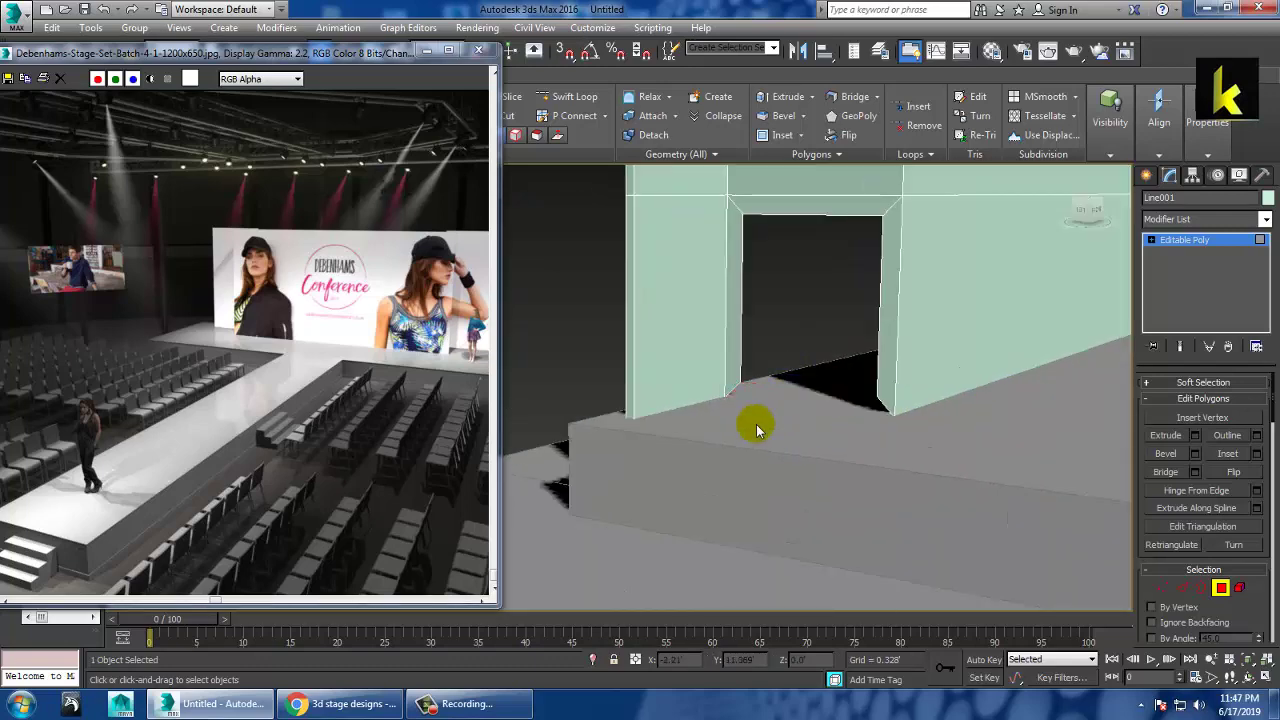
Step: Lower the opening's two inner base vertices on one wall face by about 0.193' to the stage floor
scroll(754, 423, "up", 3)
key("1")
left_click_drag(714, 323, 745, 365)
left_click(1016, 355, "ctrl")
left_click_drag(871, 316, 893, 355)
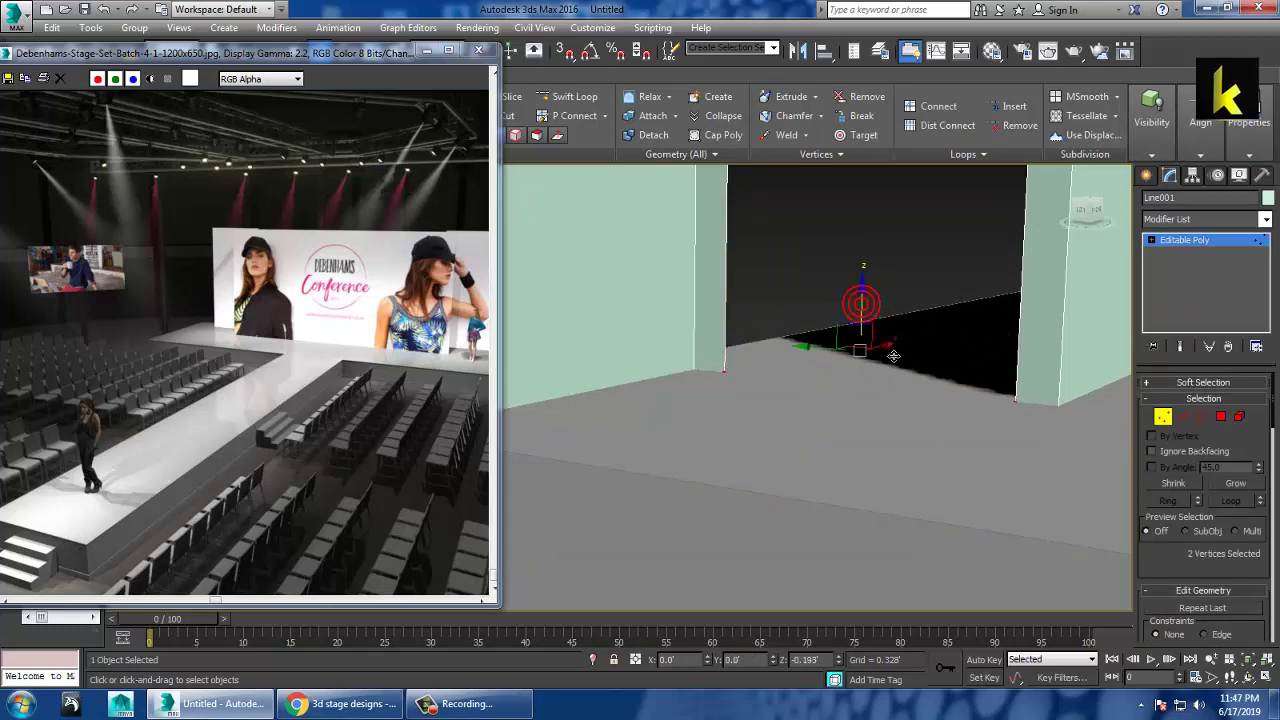
Step: Lower the opening's two inner base vertices on the opposite wall face to the stage floor
scroll(895, 351, "down", 5)
middle_click_drag(953, 402, 650, 404, "alt")
scroll(829, 358, "up", 5)
middle_click_drag(829, 358, 701, 414)
scroll(701, 414, "up", 3)
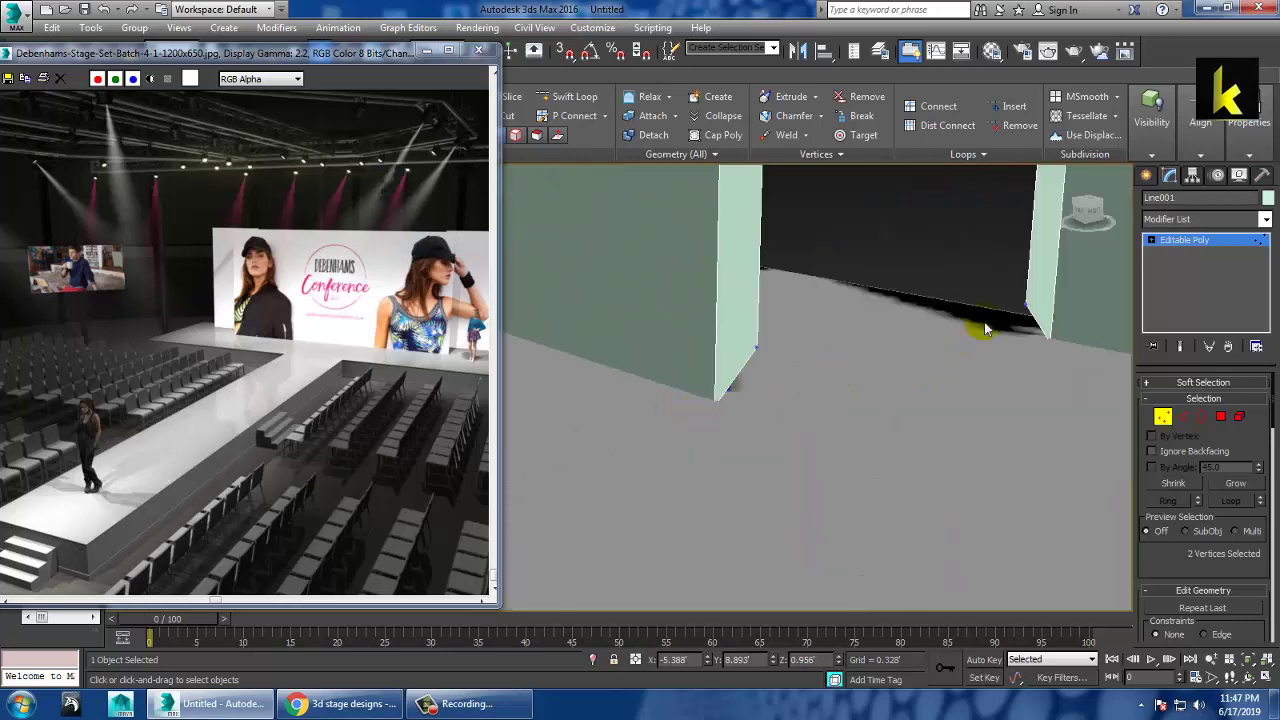
left_click(1020, 310)
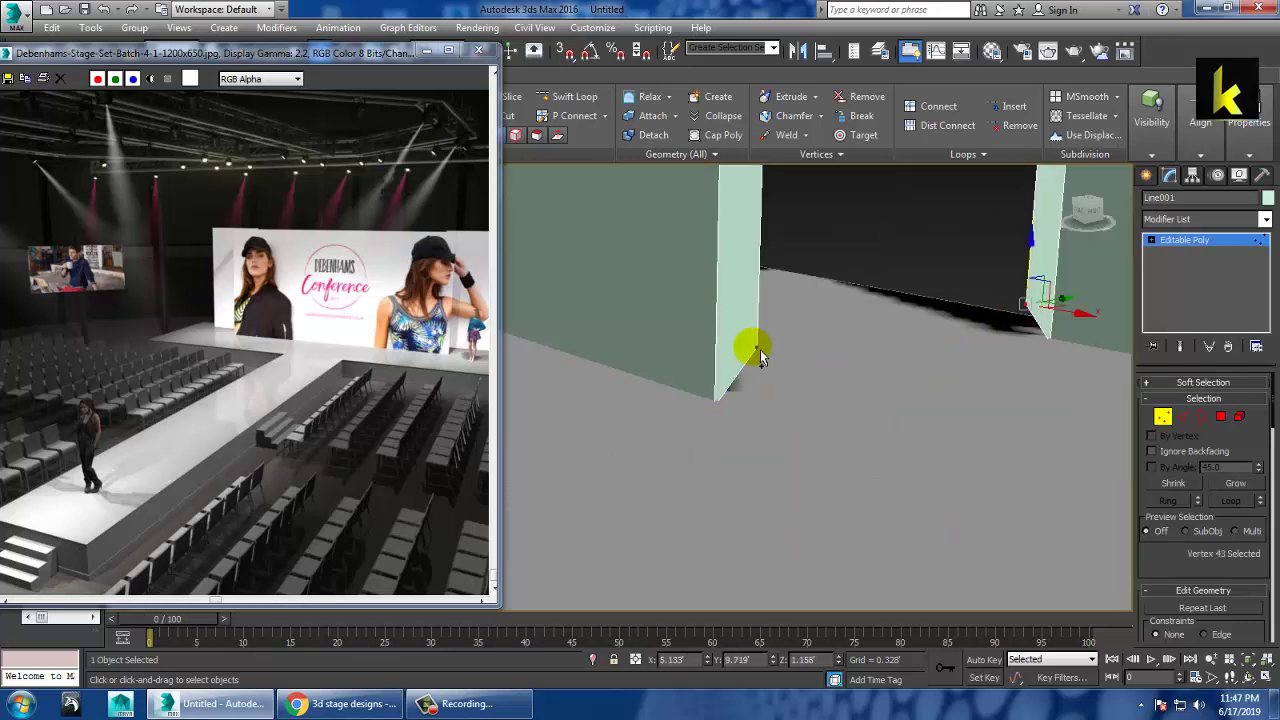
left_click(757, 349, "ctrl")
left_click_drag(920, 277, 933, 379)
Step: Leave vertex editing and give the backdrop the grey custom object color
left_click(1184, 242)
middle_click_drag(784, 408, 724, 394, "alt")
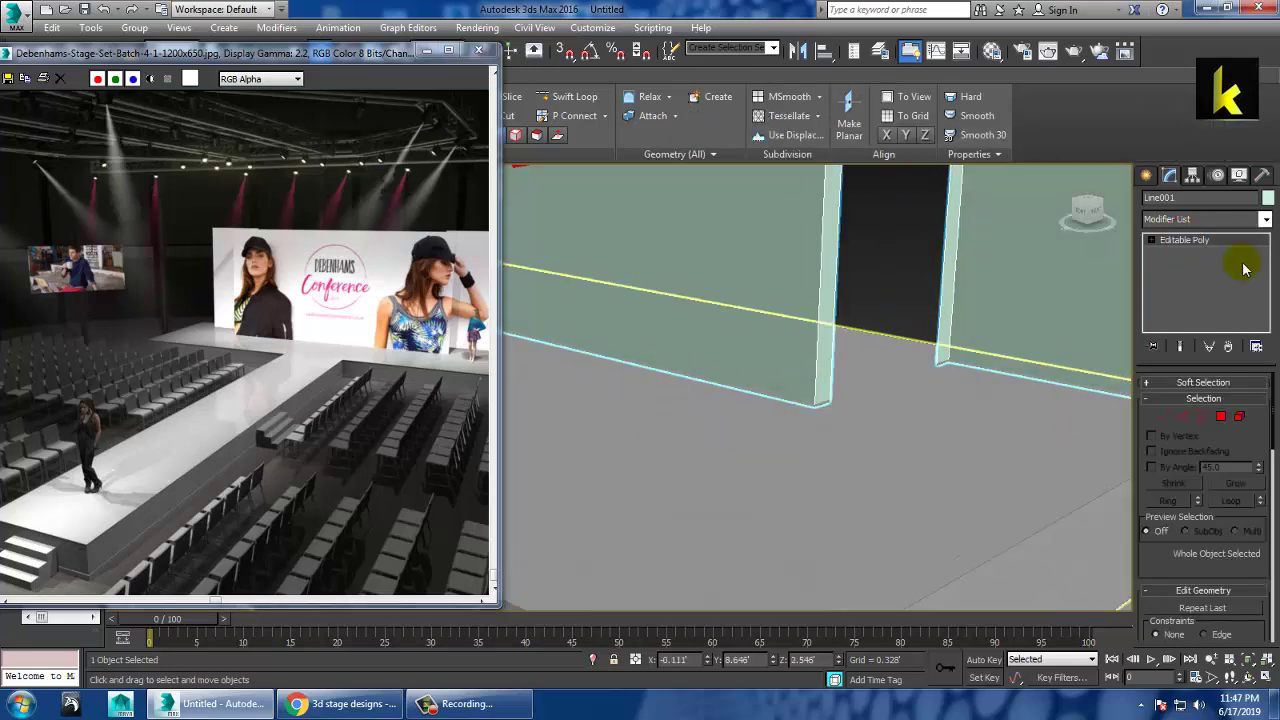
left_click(1267, 198)
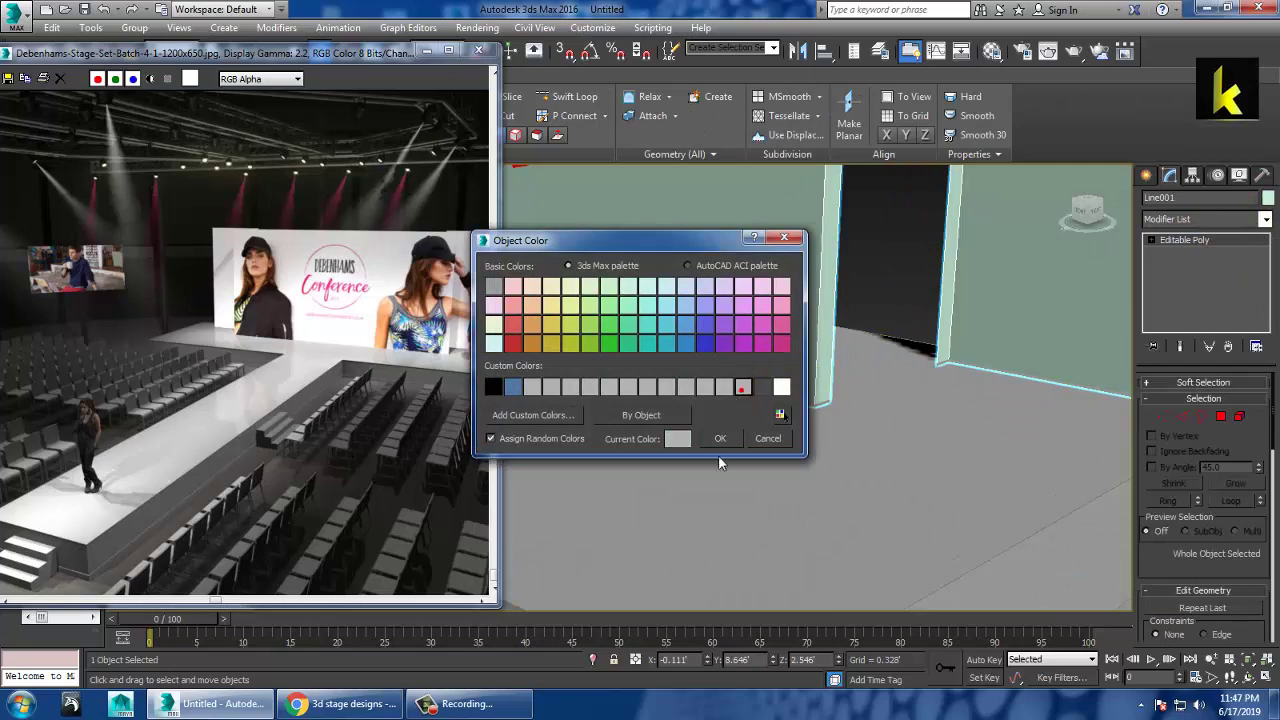
left_click(720, 439)
Step: Clone the front stairs' three boxes along X as one Copy placed beside the runway's front end
scroll(814, 403, "down", 5)
middle_click_drag(814, 403, 1009, 381)
left_click(630, 482)
left_click(616, 493, "ctrl")
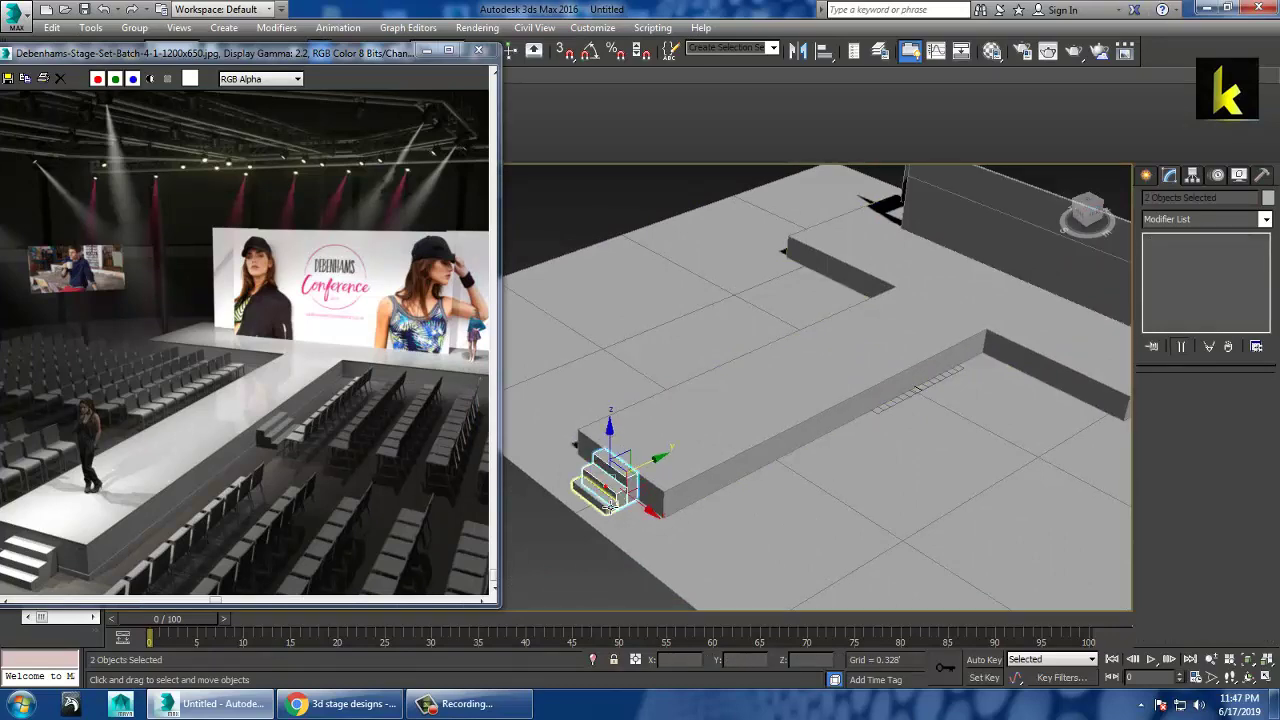
left_click_drag(650, 512, 673, 567, "shift")
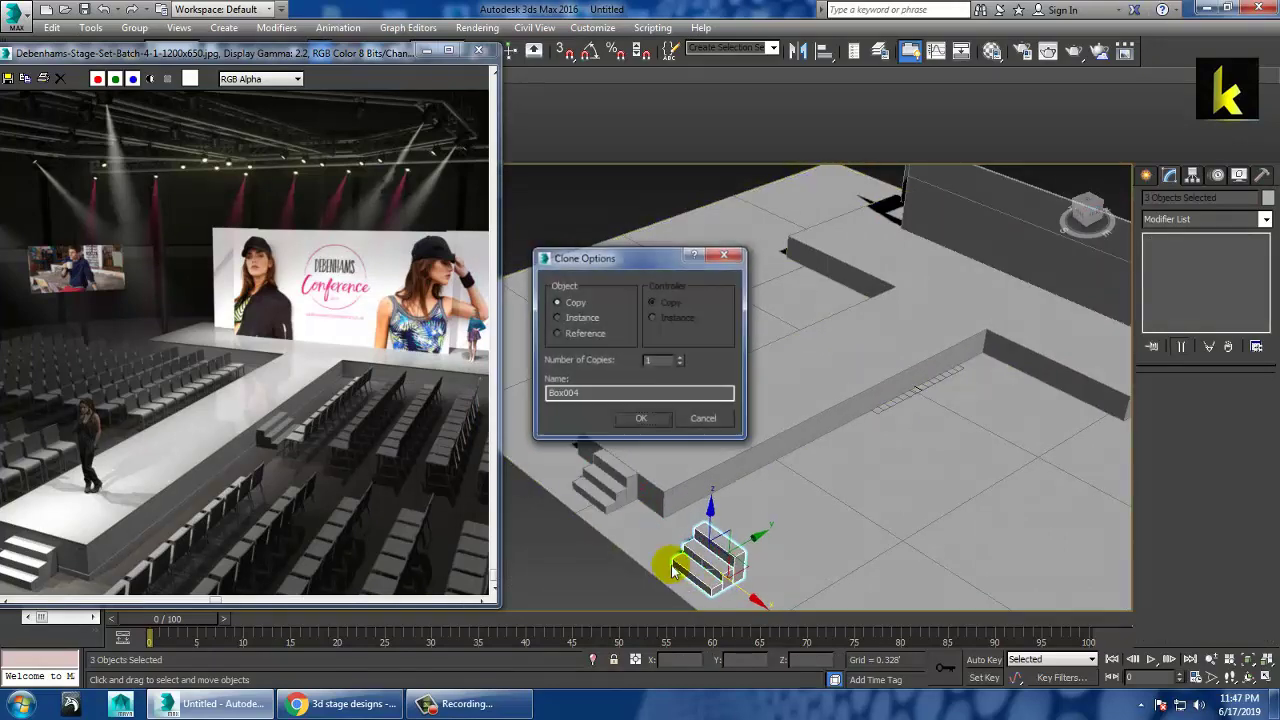
left_click(641, 418)
Step: Rotate the copied stairs a quarter turn about Z with Angle Snap on, so they climb toward the runway
key("e")
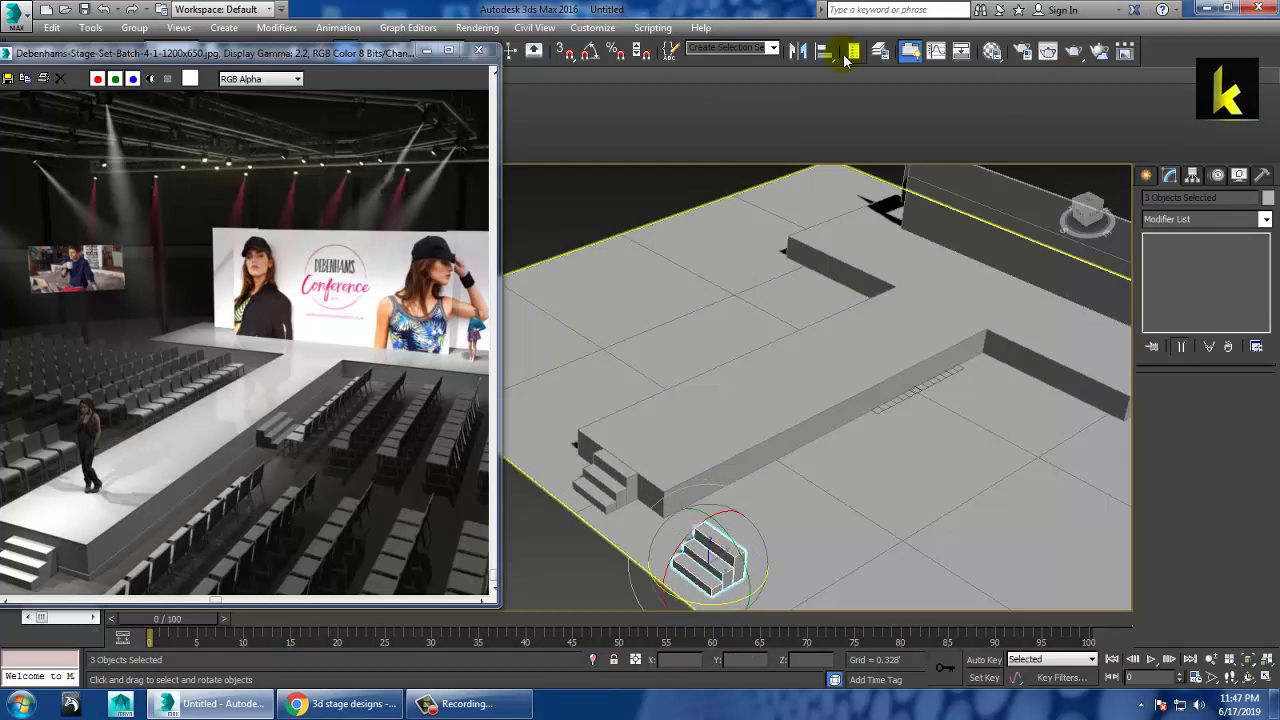
left_click(589, 53)
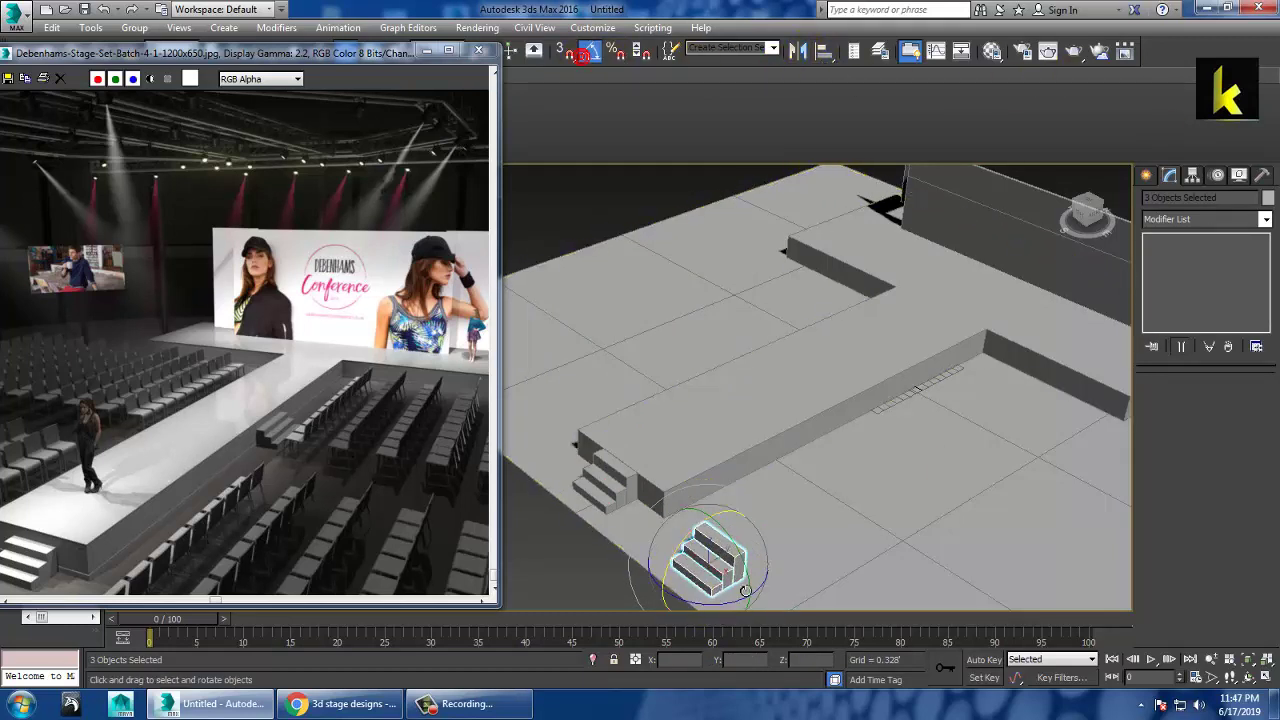
left_click_drag(750, 615, 759, 615)
Step: In the Top view, move the copied stairs about 9.021' back along Y and about 1.836' along X toward the runway's side
key("w")
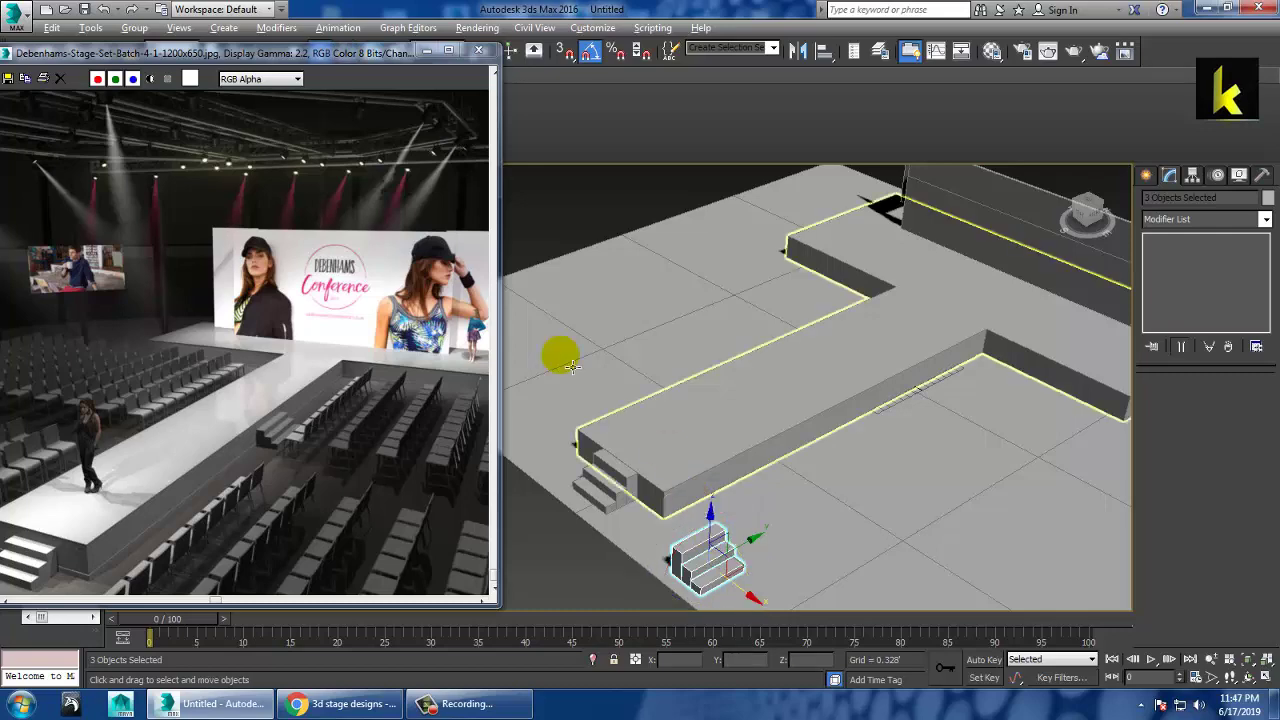
key("alt+w")
right_click(563, 283)
key("alt+w")
key("z")
middle_click_drag(633, 319, 883, 343)
scroll(840, 400, "down", 6)
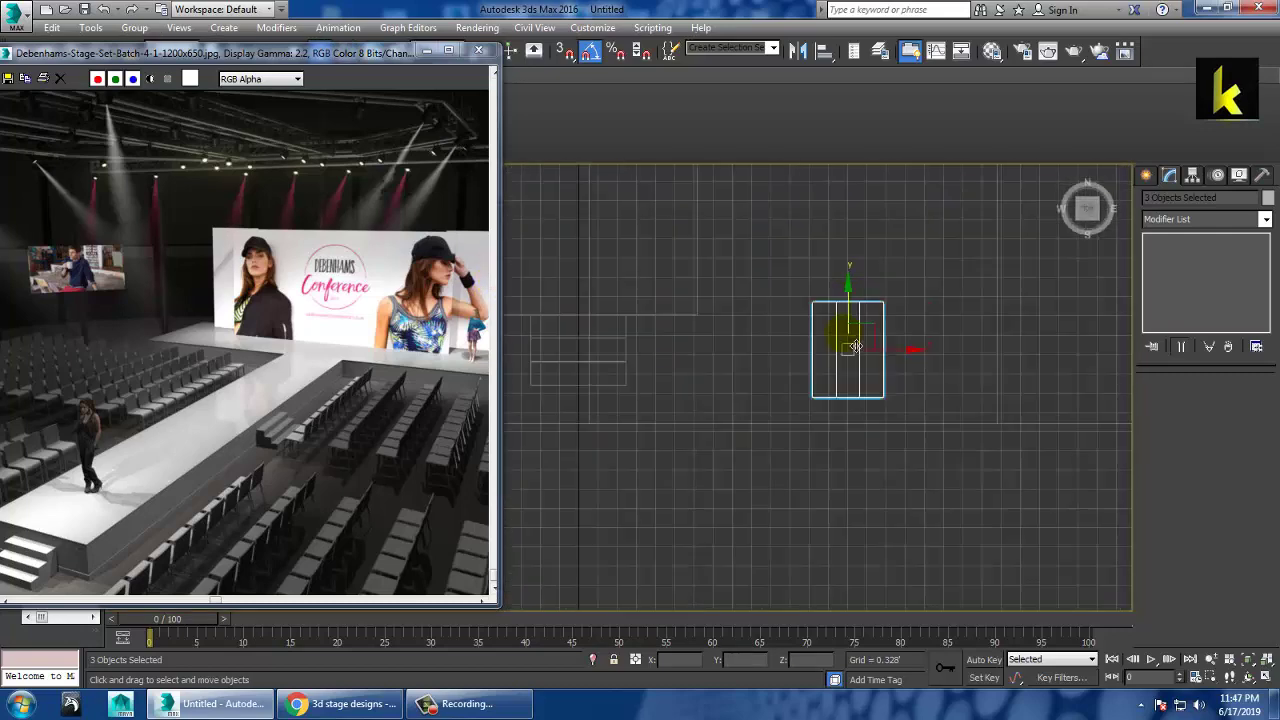
left_click_drag(881, 405, 884, 274)
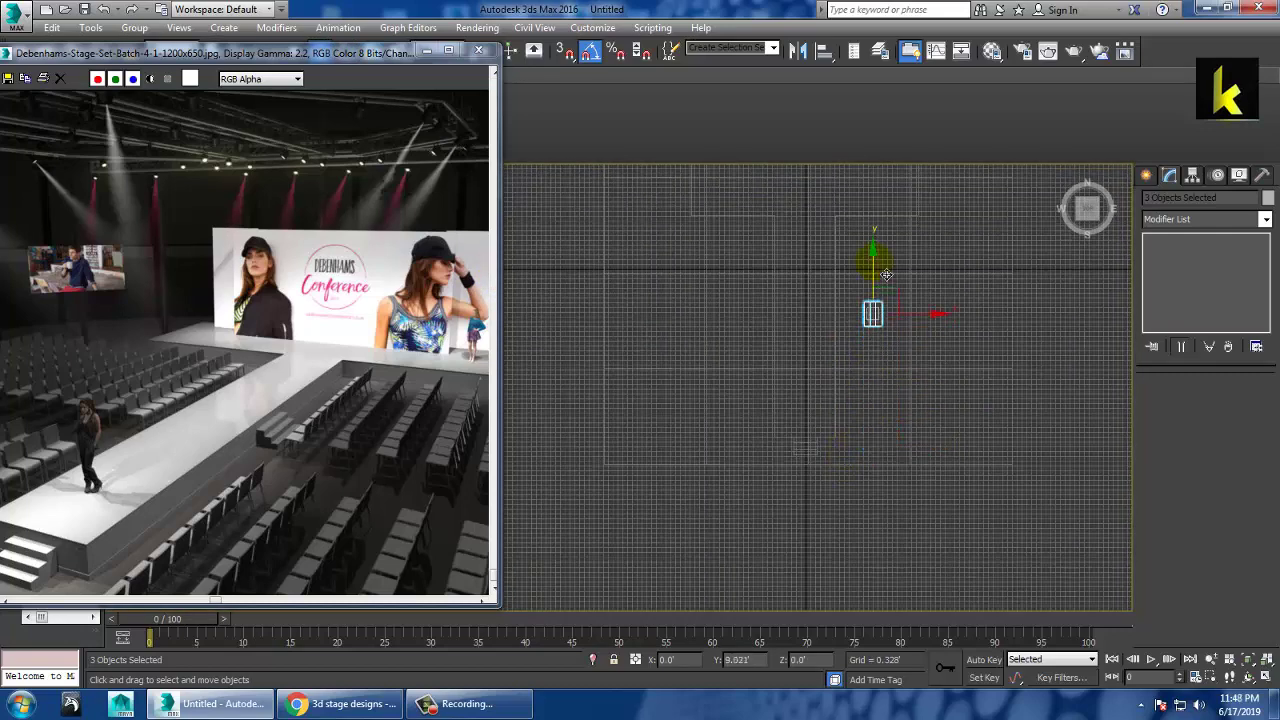
scroll(892, 335, "up", 3)
middle_click_drag(893, 335, 916, 398)
left_click_drag(945, 376, 888, 374)
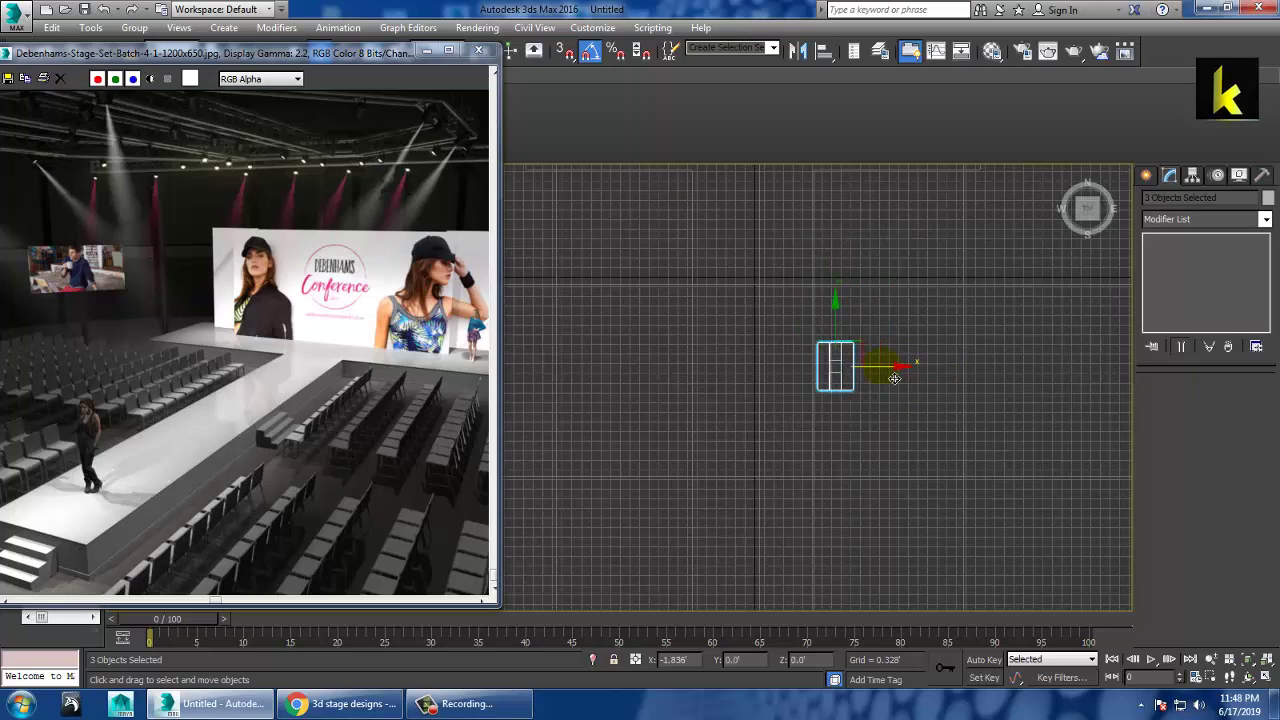
Step: Nudge the copied stairs against the runway's side in Perspective and check the fit
key("alt+w")
right_click(991, 535)
key("alt+w")
scroll(931, 483, "down", 3)
middle_click_drag(931, 483, 846, 443, "alt")
left_click_drag(873, 435, 865, 433)
middle_click_drag(865, 433, 869, 463, "alt")
scroll(766, 437, "down", 5)
middle_click_drag(993, 397, 912, 318, "alt")
Step: Mirror the side stairs about X as a copy in the Top view and move the copy to the runway's opposite side
key("alt+w")
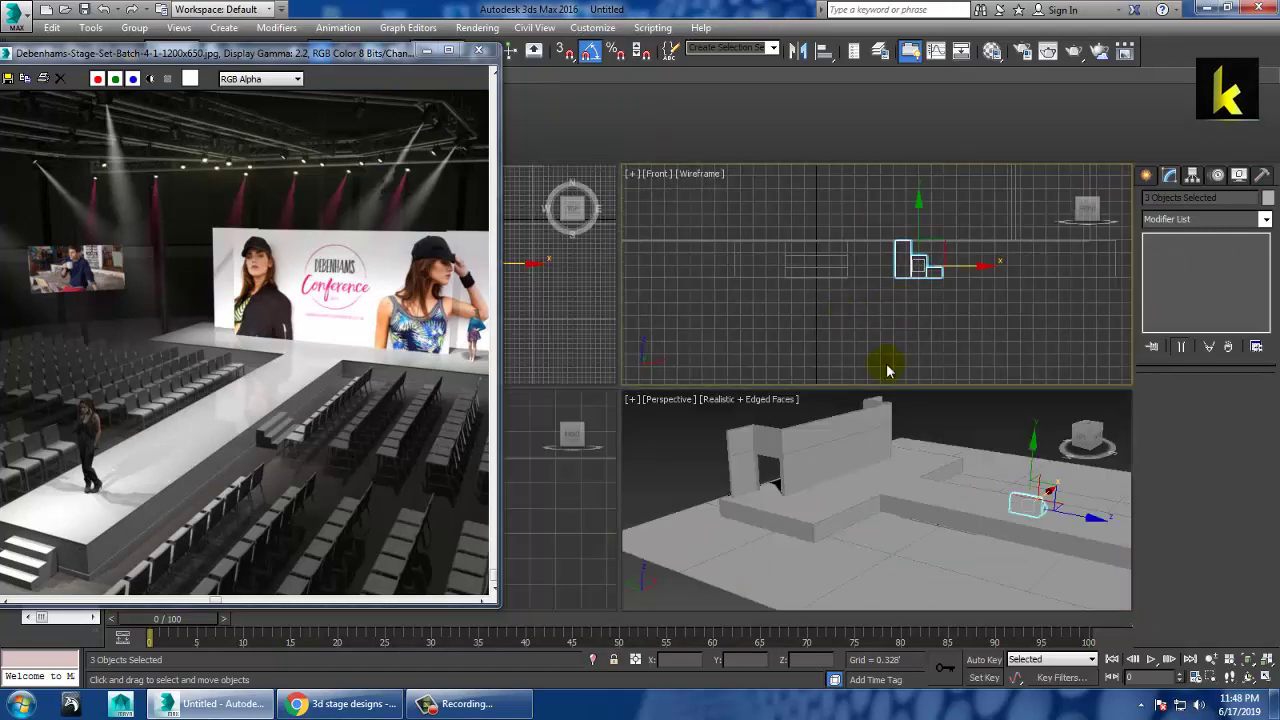
right_click(571, 297)
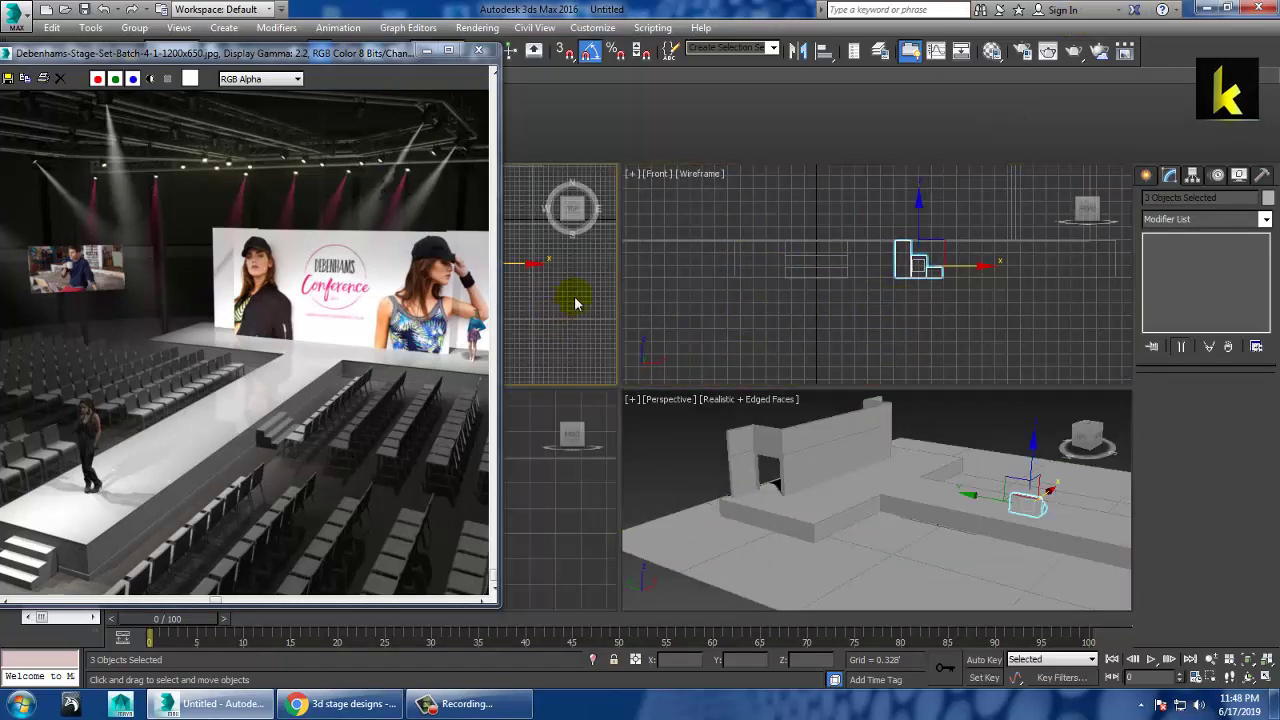
key("alt+w")
middle_click_drag(839, 333, 804, 311)
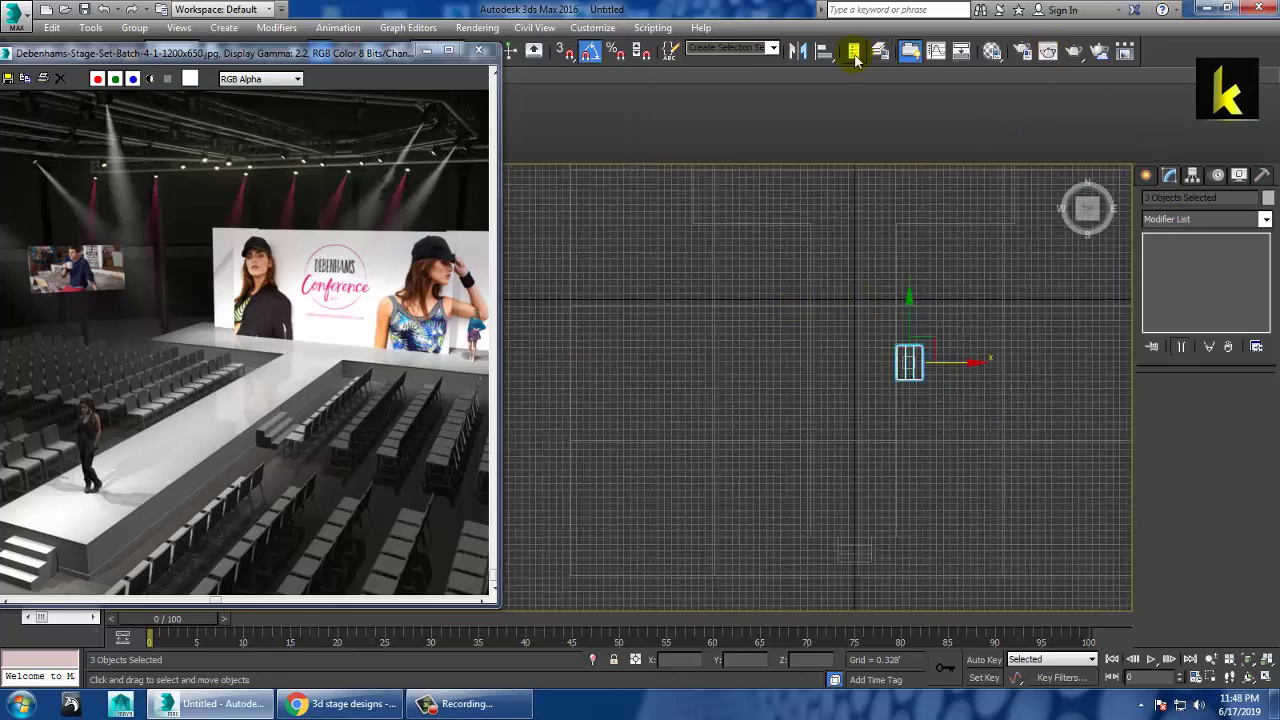
left_click(798, 51)
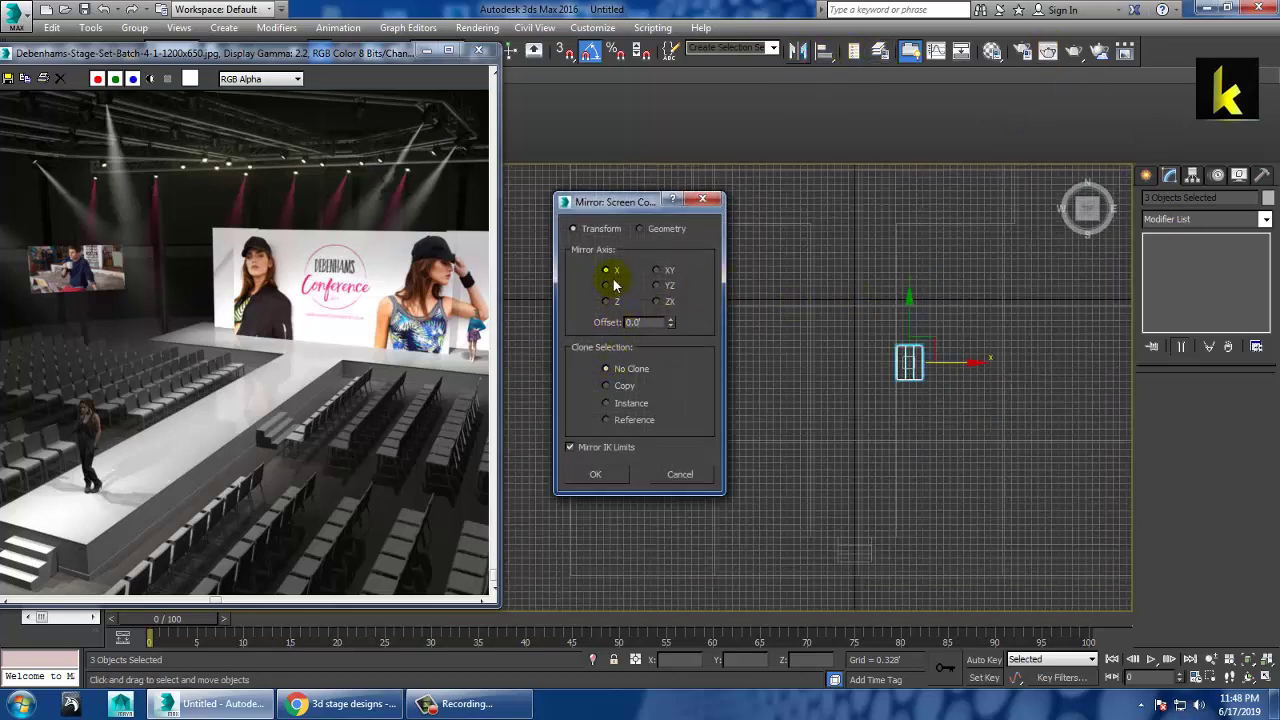
left_click(600, 474)
left_click_drag(970, 375, 863, 372)
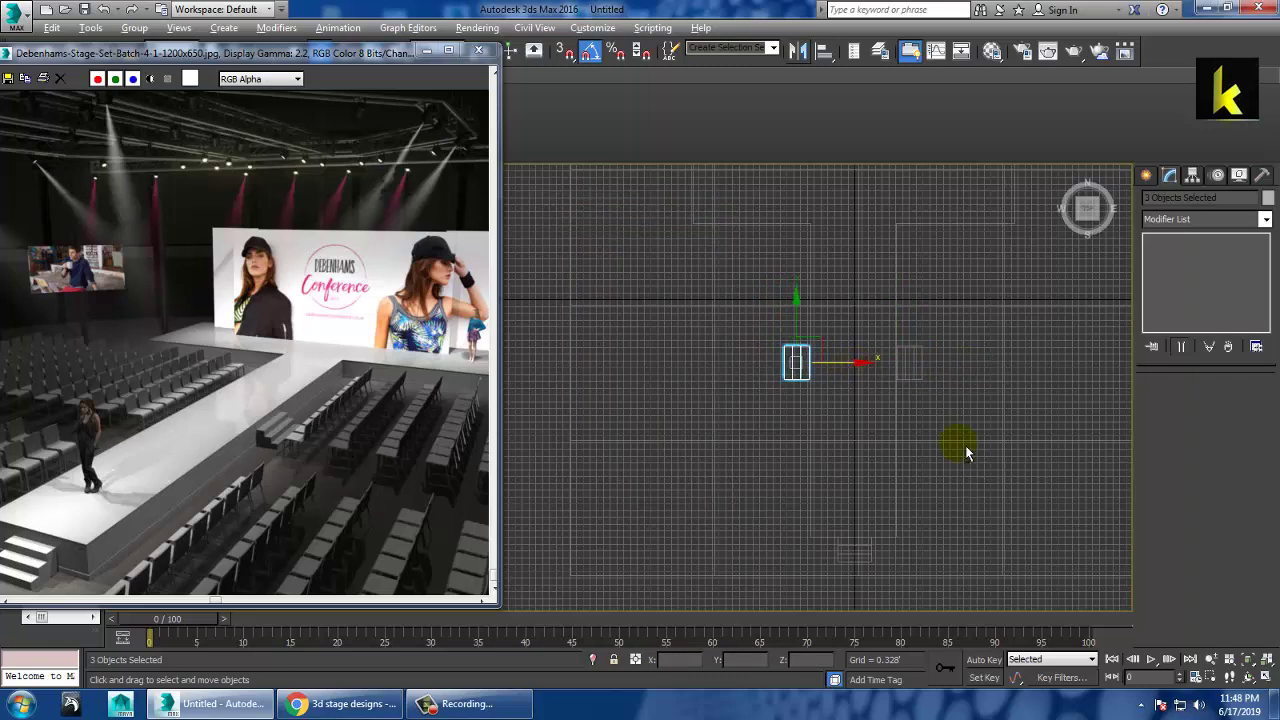
Step: Examine the placement of the stairs on both sides of the runway in Perspective
key("alt+w")
right_click(971, 475)
key("z")
key("alt+w")
scroll(965, 461, "down", 3)
middle_click_drag(955, 458, 824, 455, "alt")
scroll(916, 450, "down", 5)
middle_click_drag(916, 450, 636, 358)
middle_click_drag(890, 360, 909, 380, "alt")
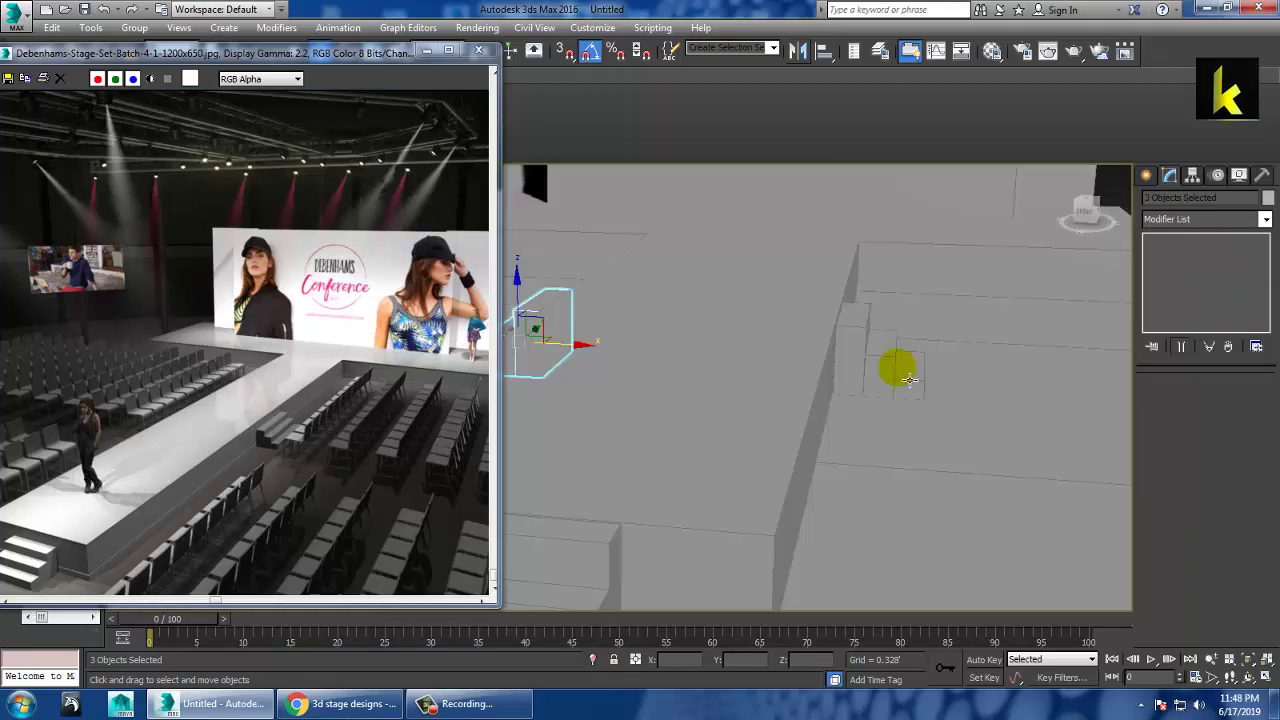
scroll(905, 382, "down", 2)
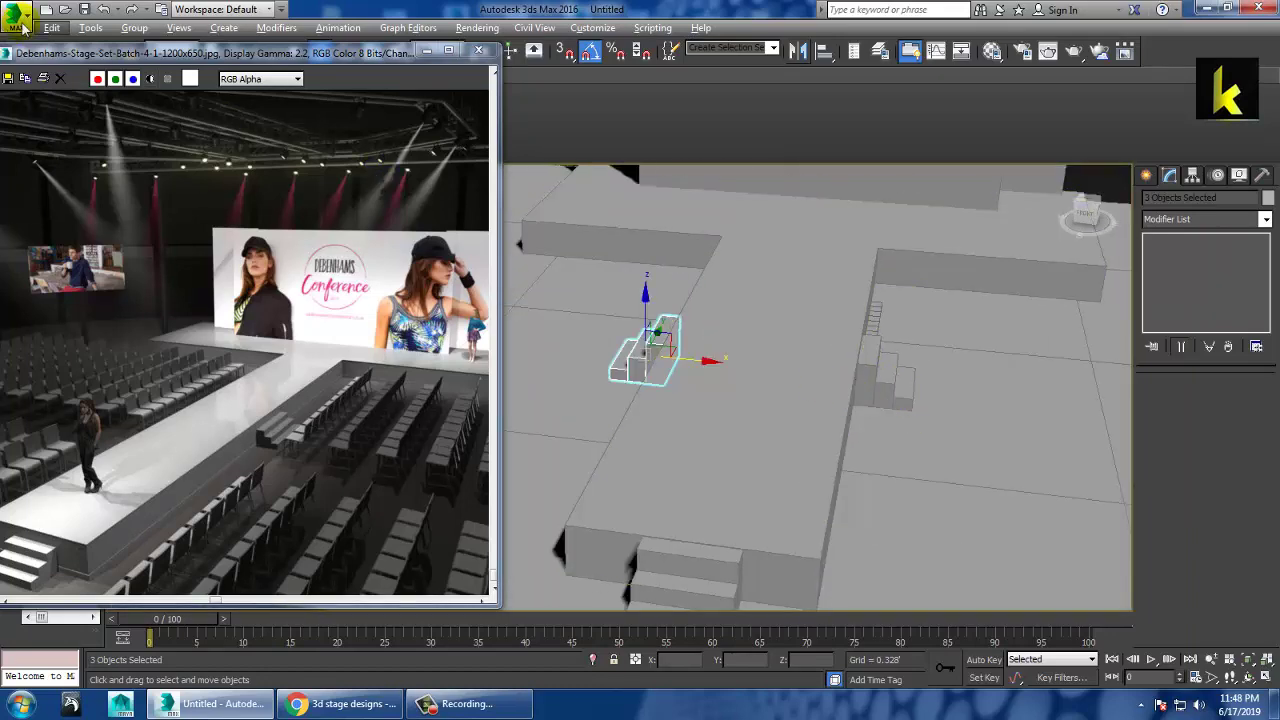
Step: Save the scene to the Desktop as "stage design_1" in 3ds Max format
key("ctrl+s")
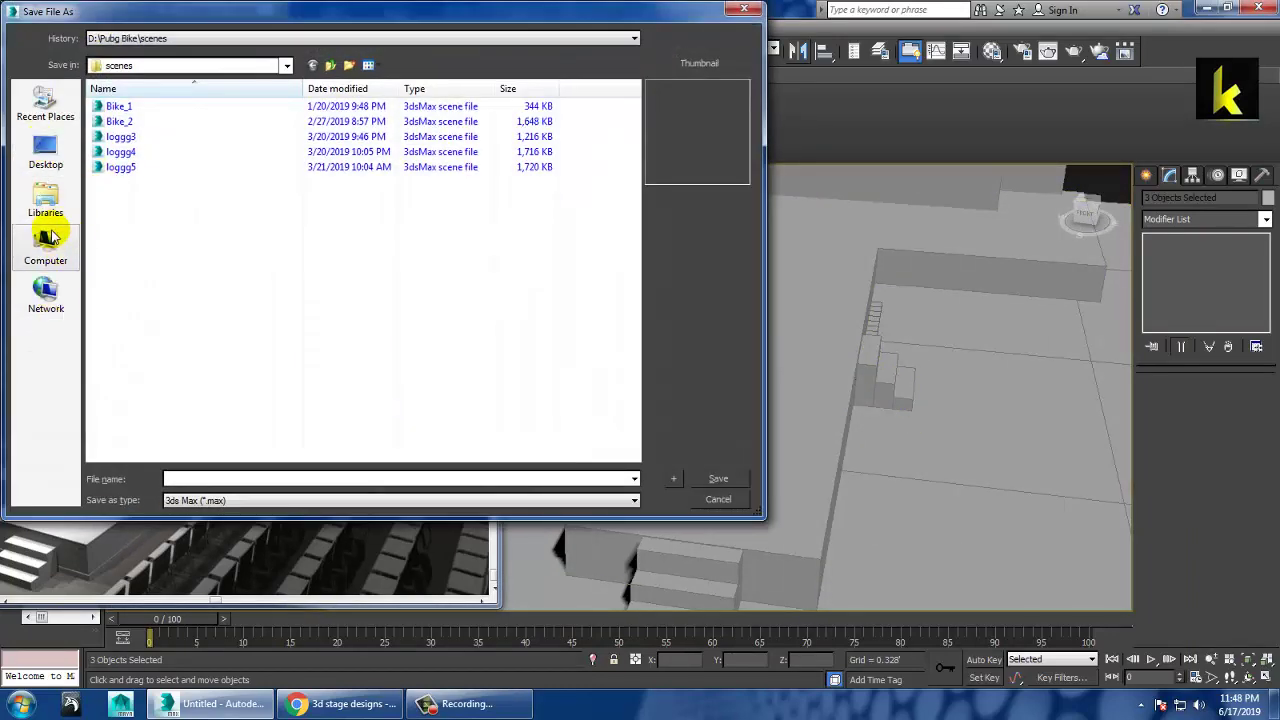
left_click(45, 152)
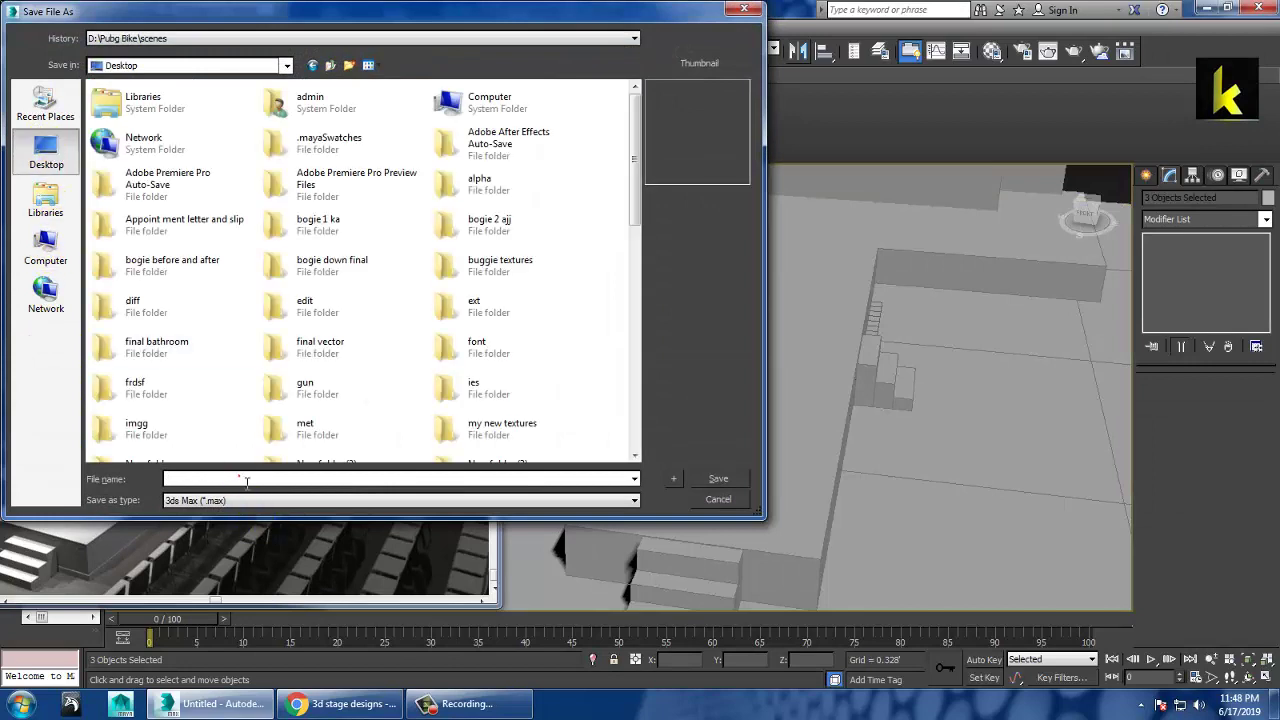
type("s")
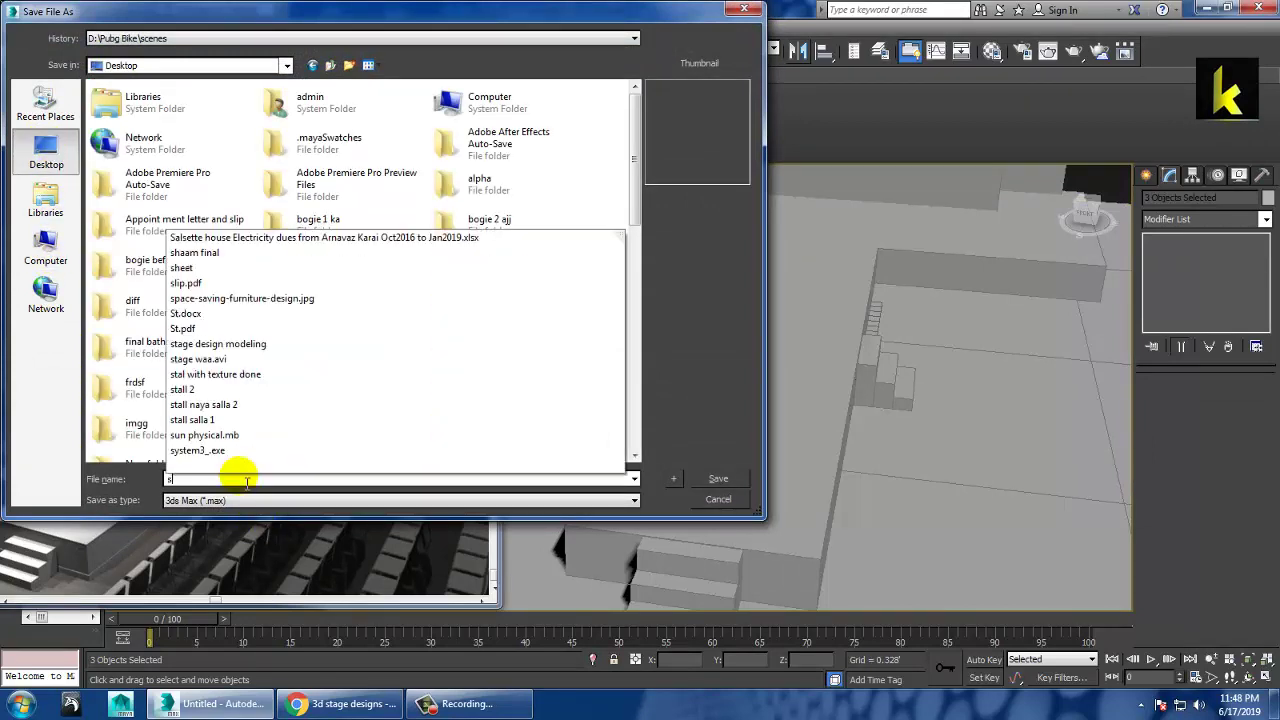
type("tage design_1")
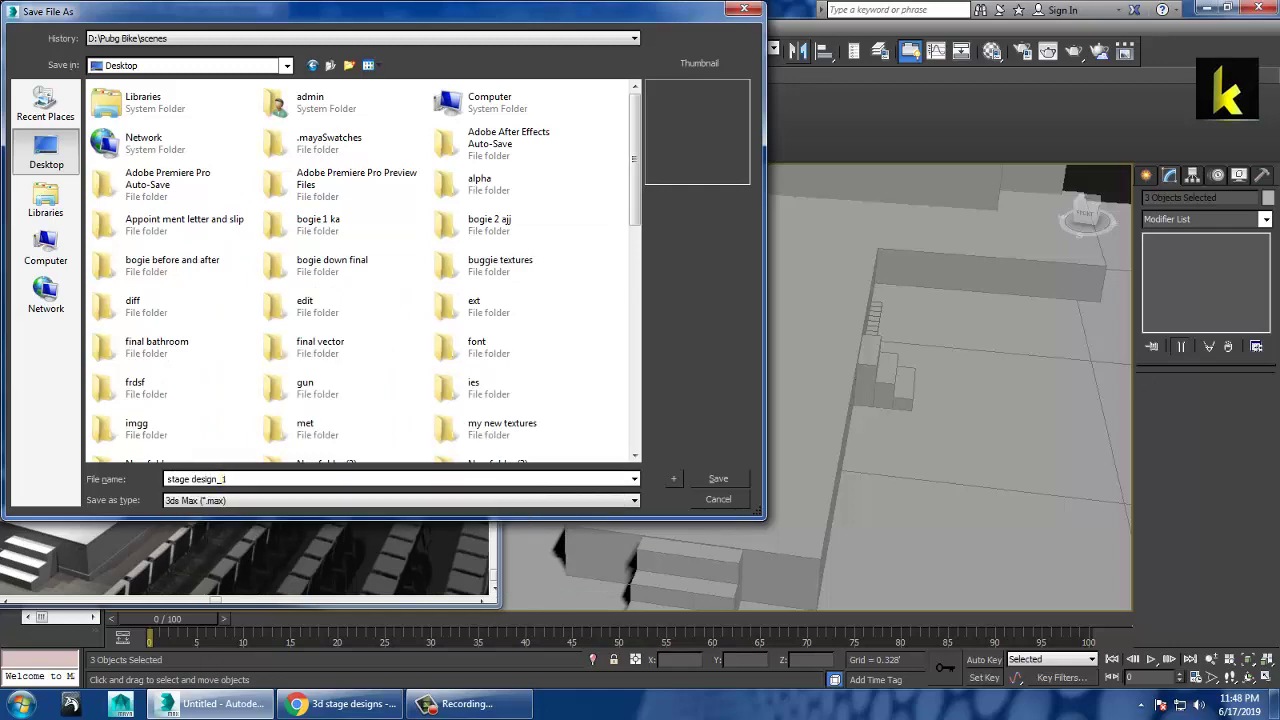
key("Return")
Step: Enlarge the floor plane by scaling it uniformly to about 202%
middle_click_drag(829, 466, 881, 419, "alt")
scroll(884, 436, "down", 2)
scroll(912, 490, "down", 3)
left_click(851, 419)
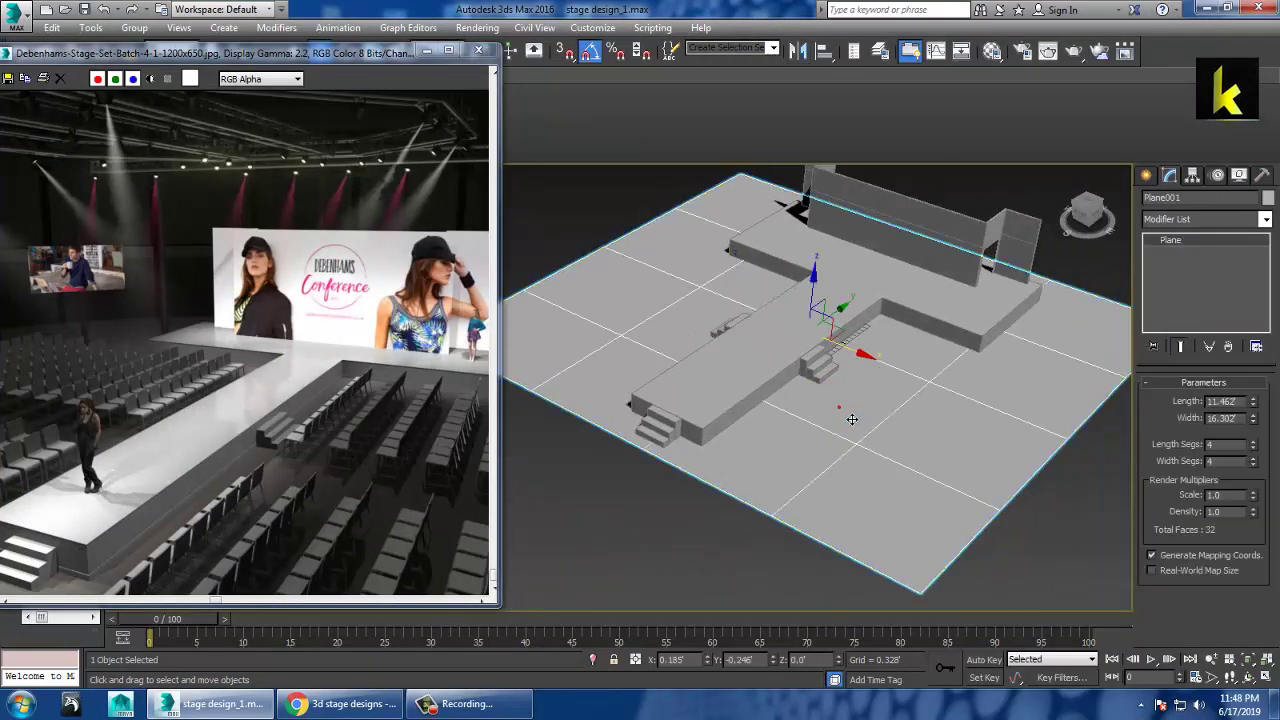
key("r")
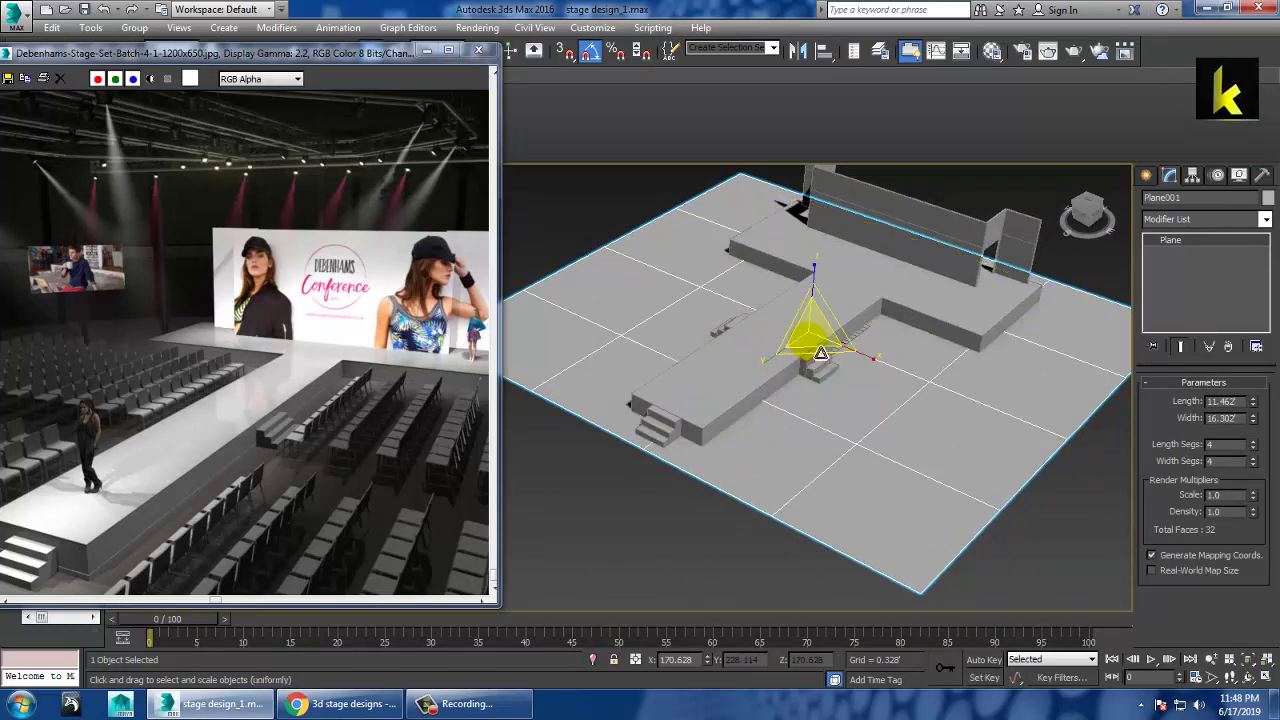
scroll(804, 336, "up", 2)
middle_click_drag(804, 336, 925, 348, "alt")
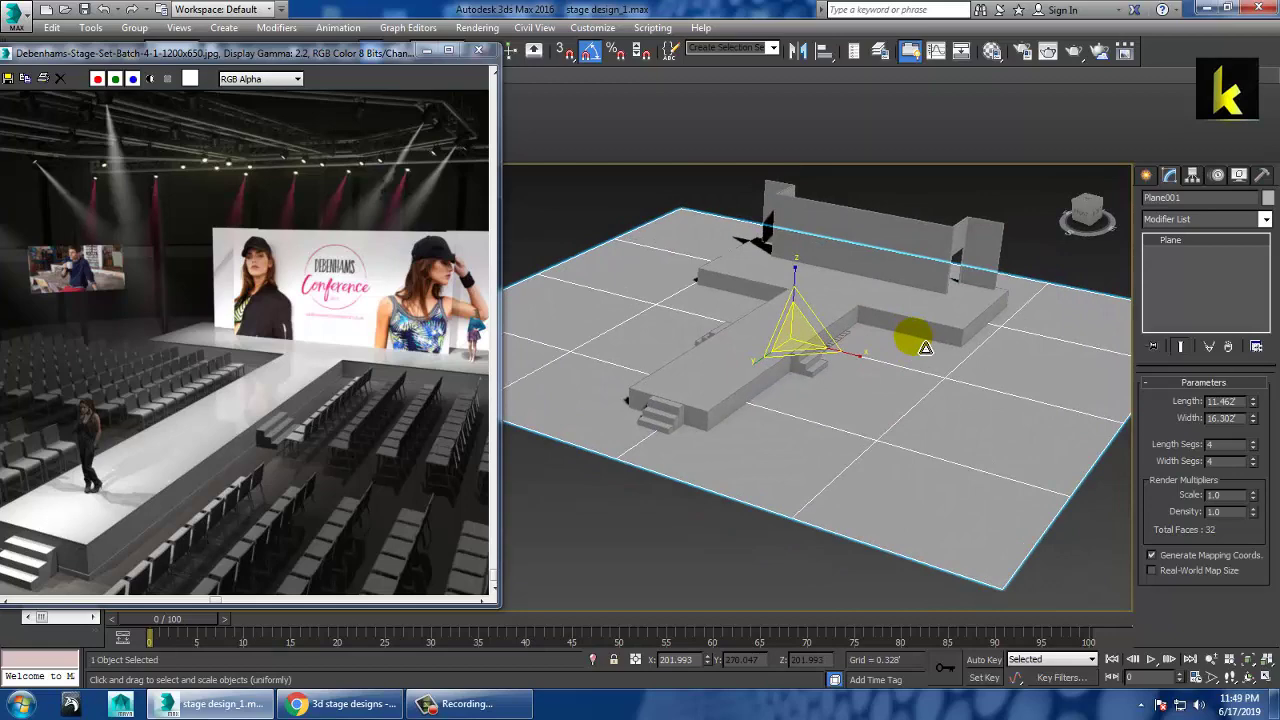
Step: Draw an open chair profile in the Front view with viewport rendering off: vertical backrest, seat about 0.46' deep and slanted front lip
key("alt+w")
middle_click(909, 280)
key("alt+w")
scroll(855, 309, "down", 3)
middle_click_drag(855, 309, 858, 408)
scroll(911, 413, "down", 2)
scroll(869, 405, "up", 3)
left_click(1146, 175)
left_click(1174, 294)
scroll(842, 381, "up", 1)
scroll(720, 386, "up", 2)
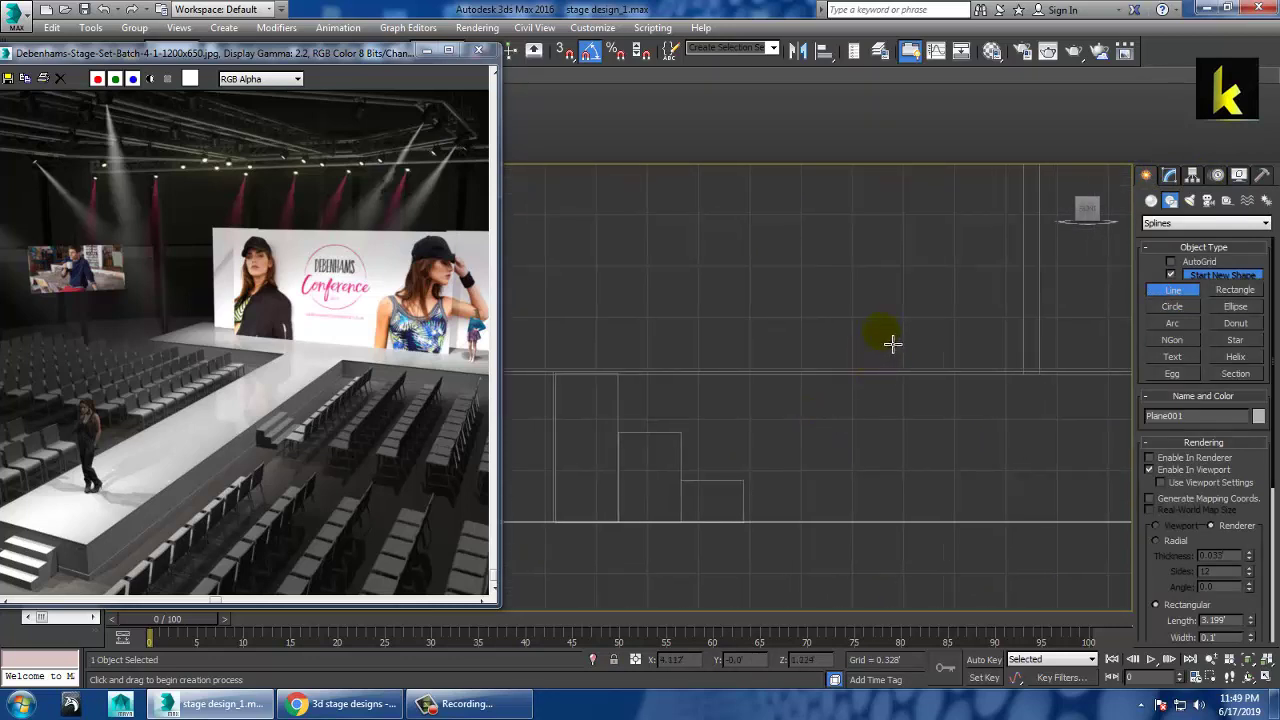
left_click(888, 343)
right_click(888, 410)
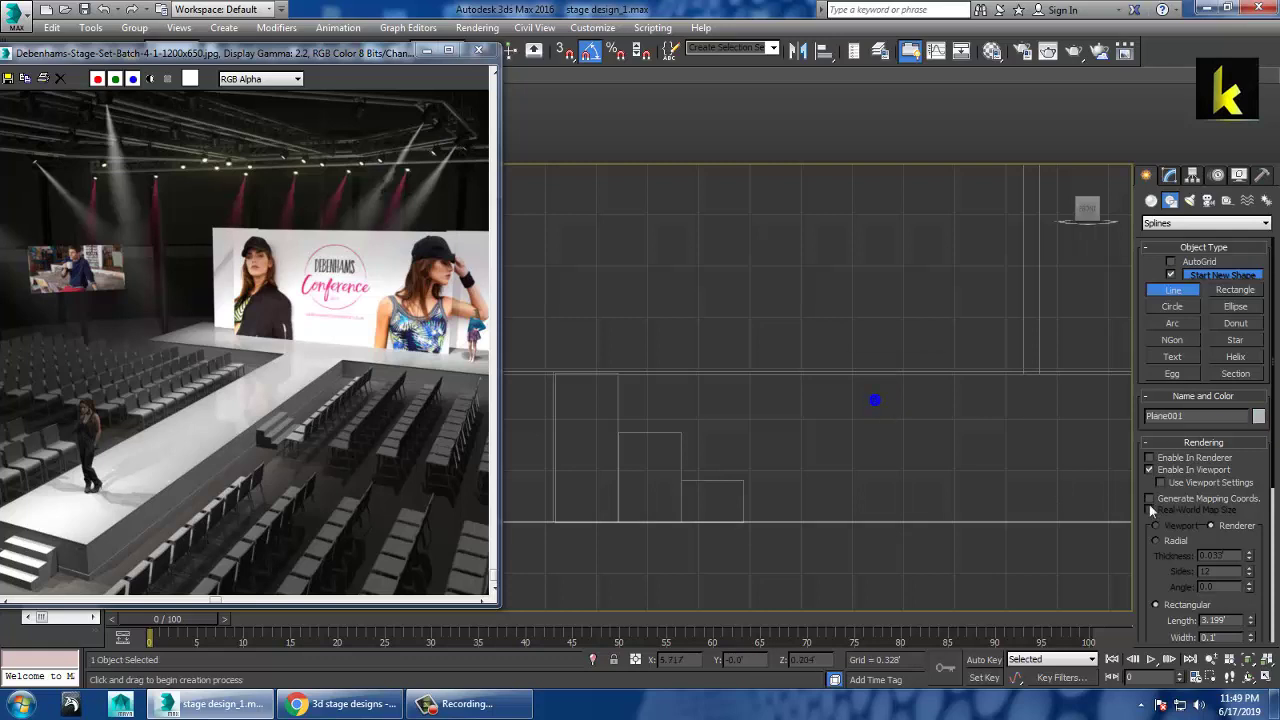
left_click(863, 345)
left_click(864, 430)
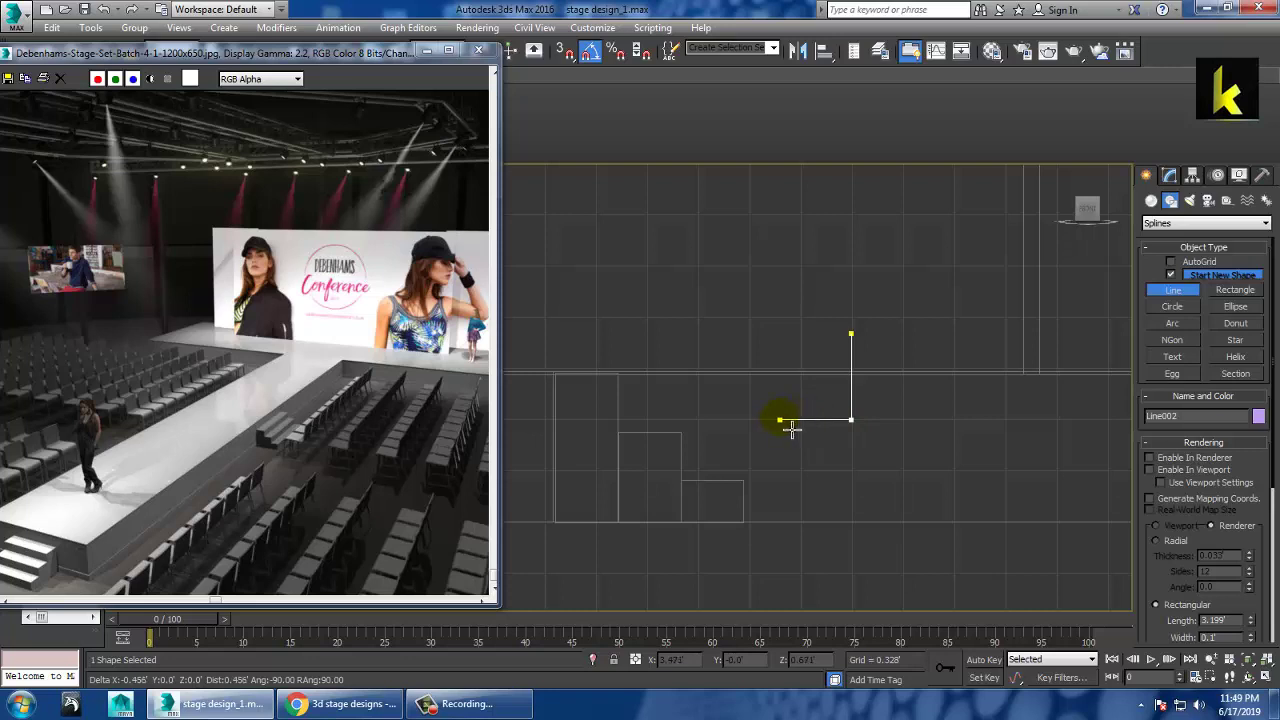
left_click(791, 429)
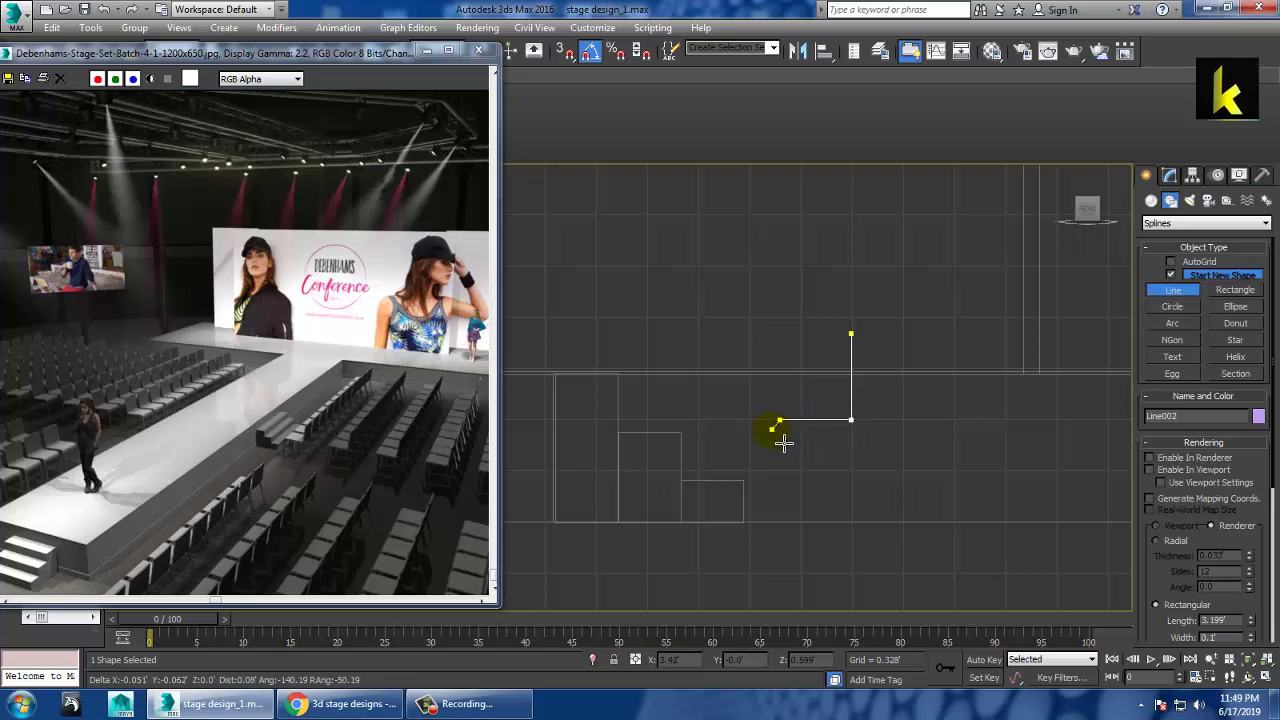
left_click(779, 450)
right_click(774, 446)
right_click(766, 442)
Step: Fillet the corner vertex where the chair profile's seat meets the backrest
key("1")
left_click_drag(830, 453, 927, 364)
scroll(1168, 590, "down", 10)
scroll(1247, 560, "down", 8)
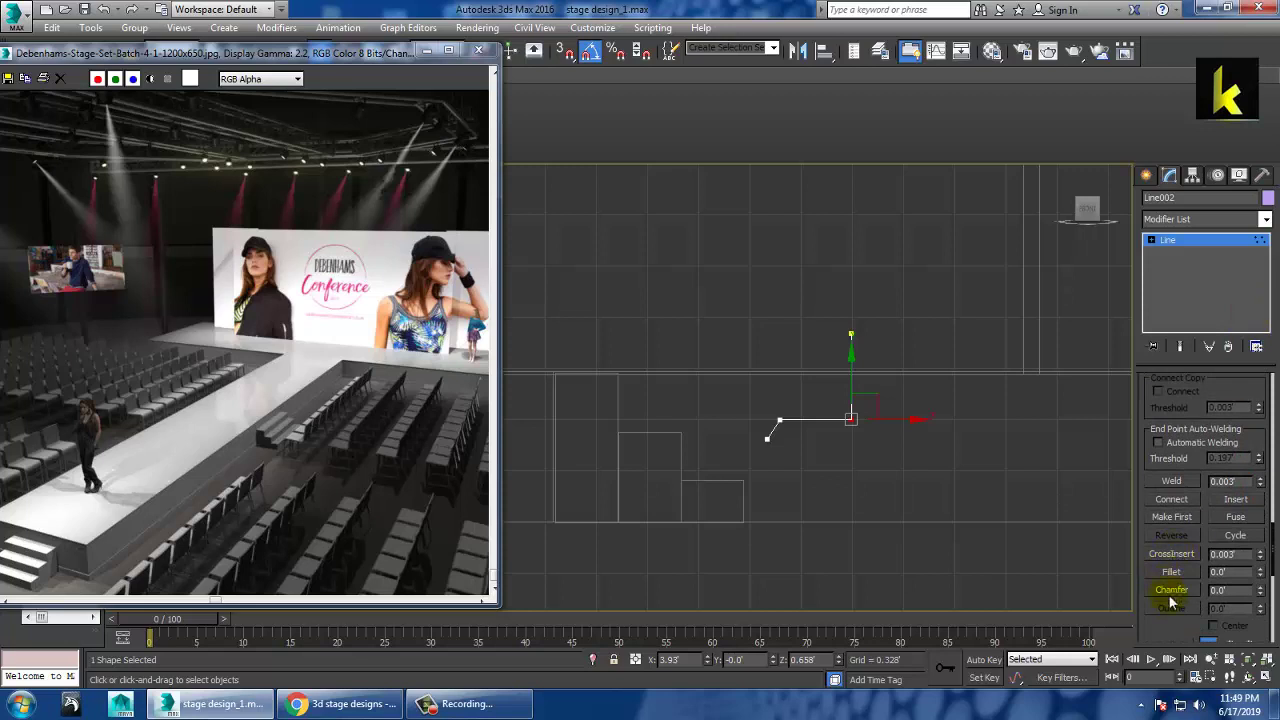
left_click(1181, 571)
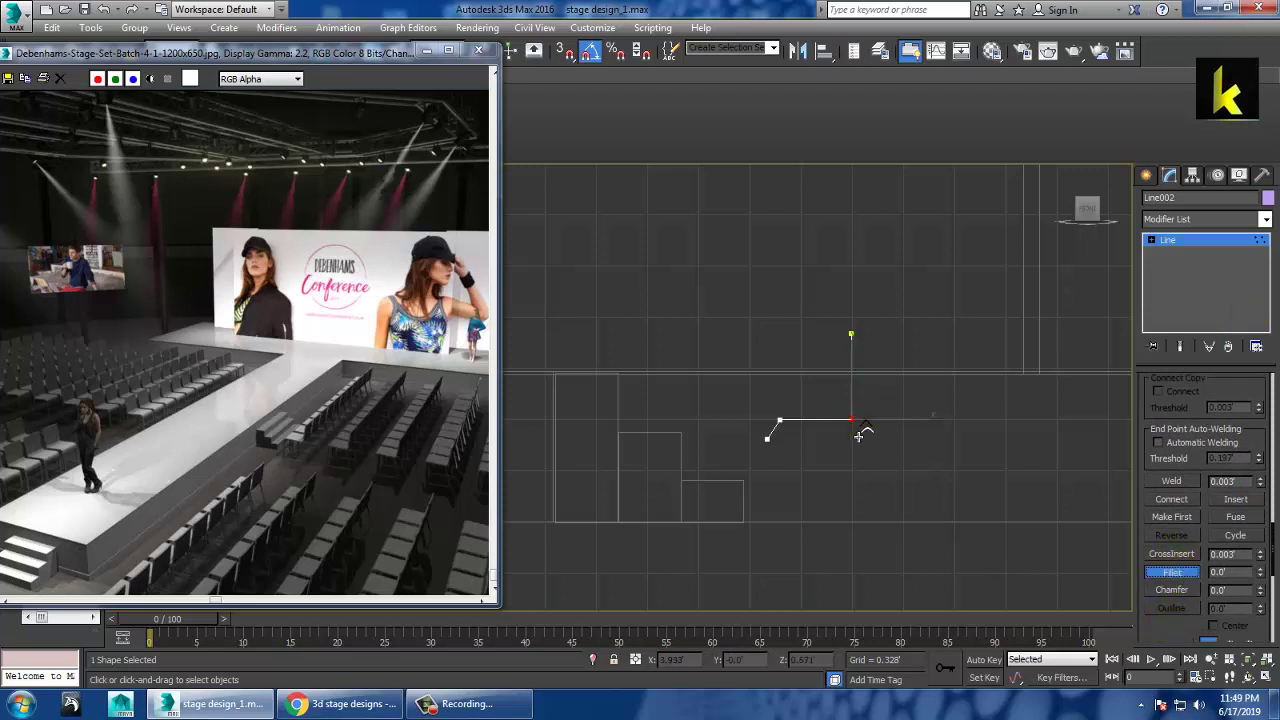
scroll(850, 393, "up", 2)
middle_click_drag(855, 346, 860, 351)
right_click(860, 349)
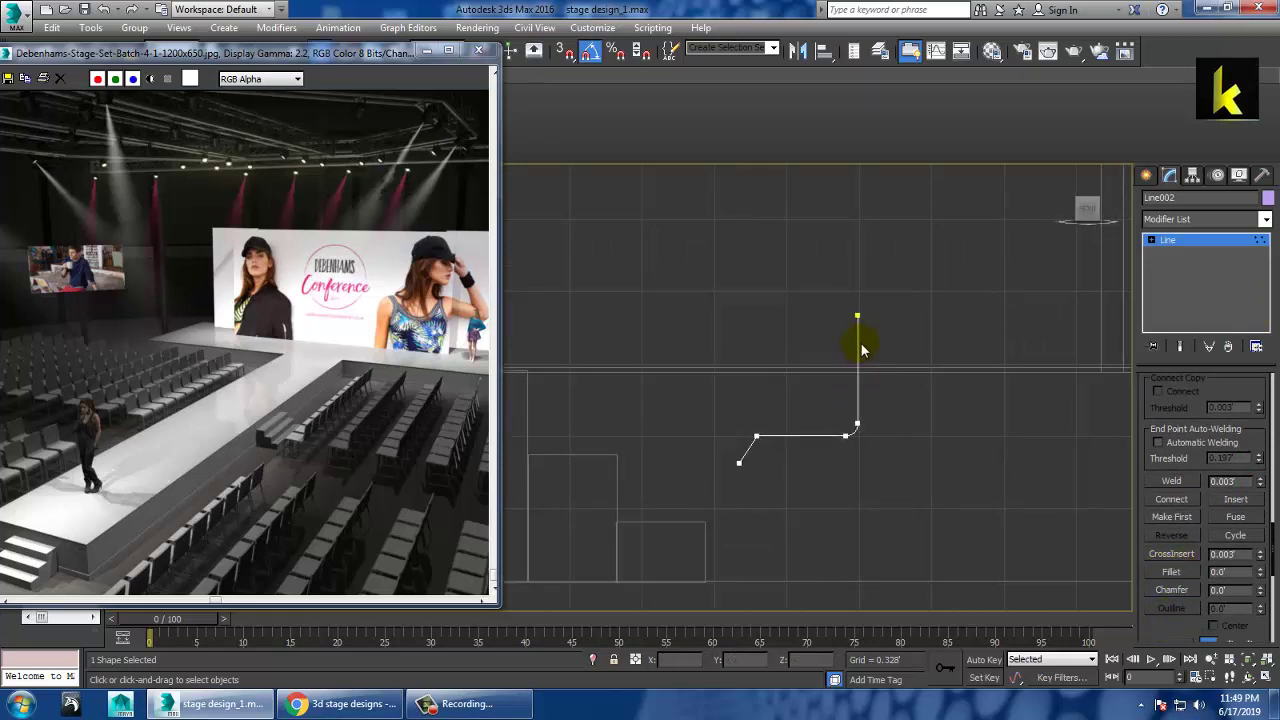
Step: Bend the backrest's top end slightly backward at an added vertex and fillet the seat's front corner by about 0.025'
right_click(857, 339)
left_click(845, 408)
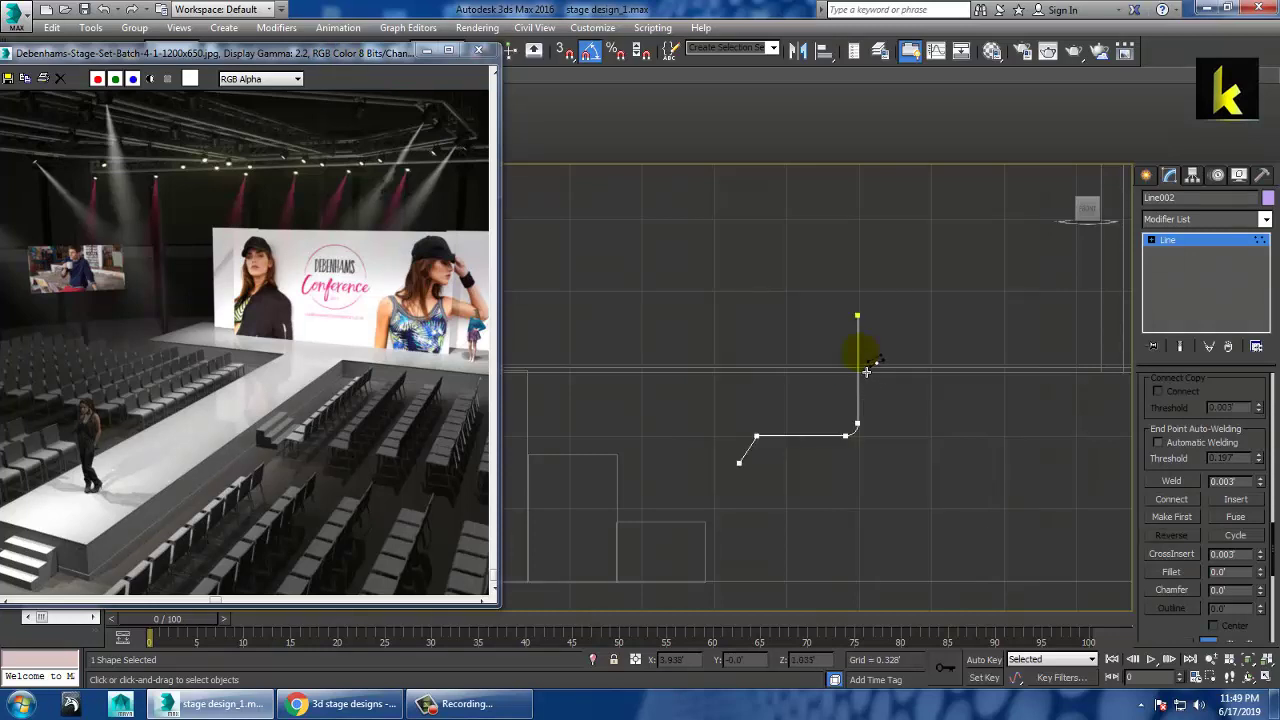
key("1")
key("1")
left_click_drag(828, 289, 885, 335)
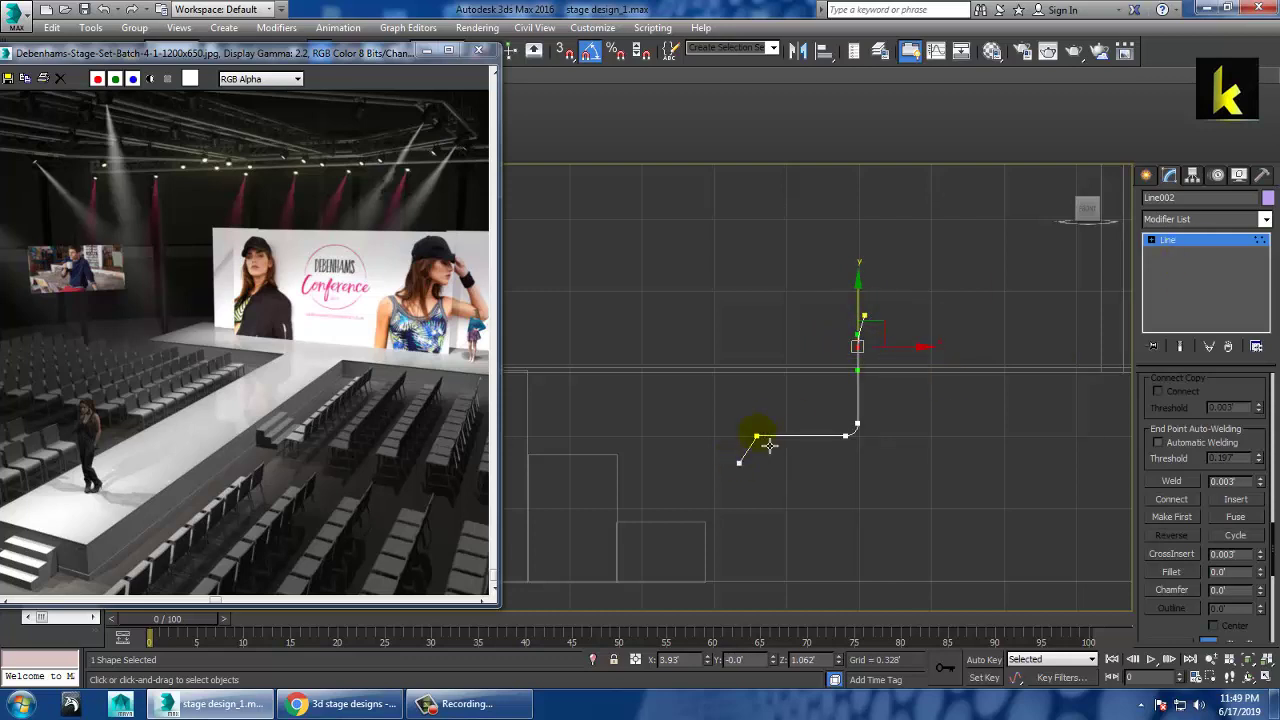
left_click(1181, 576)
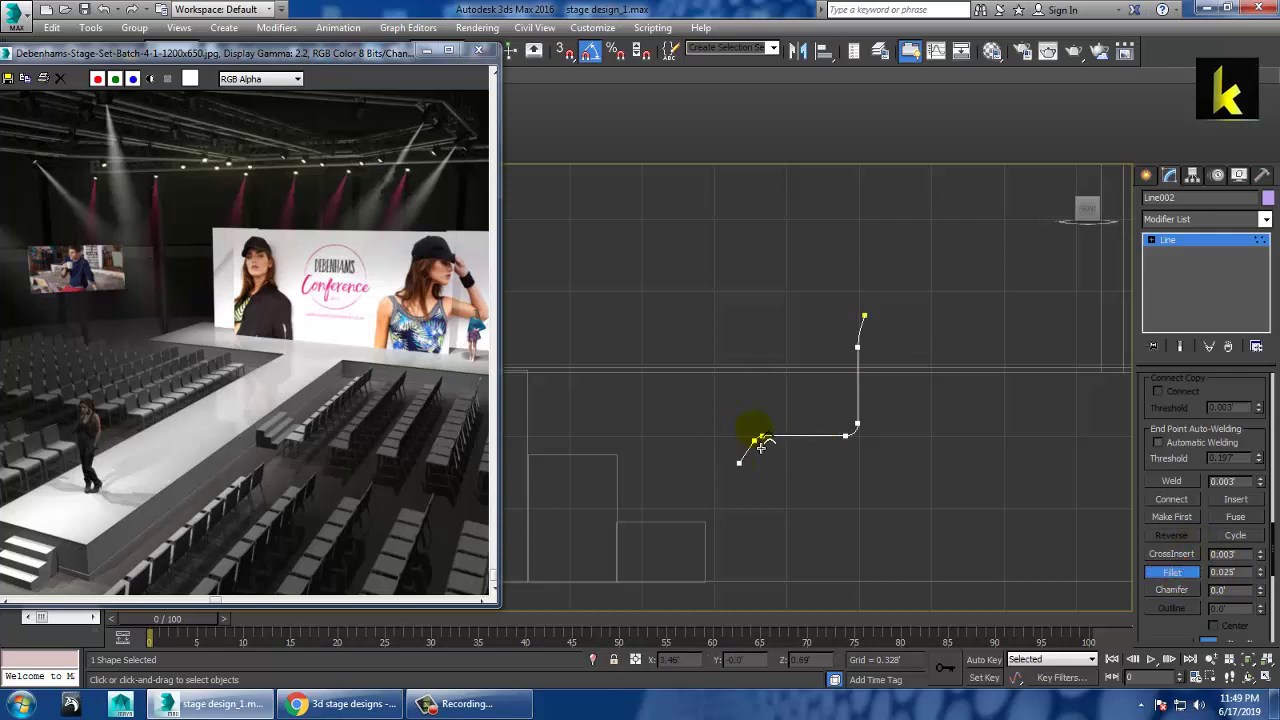
left_click(1182, 243)
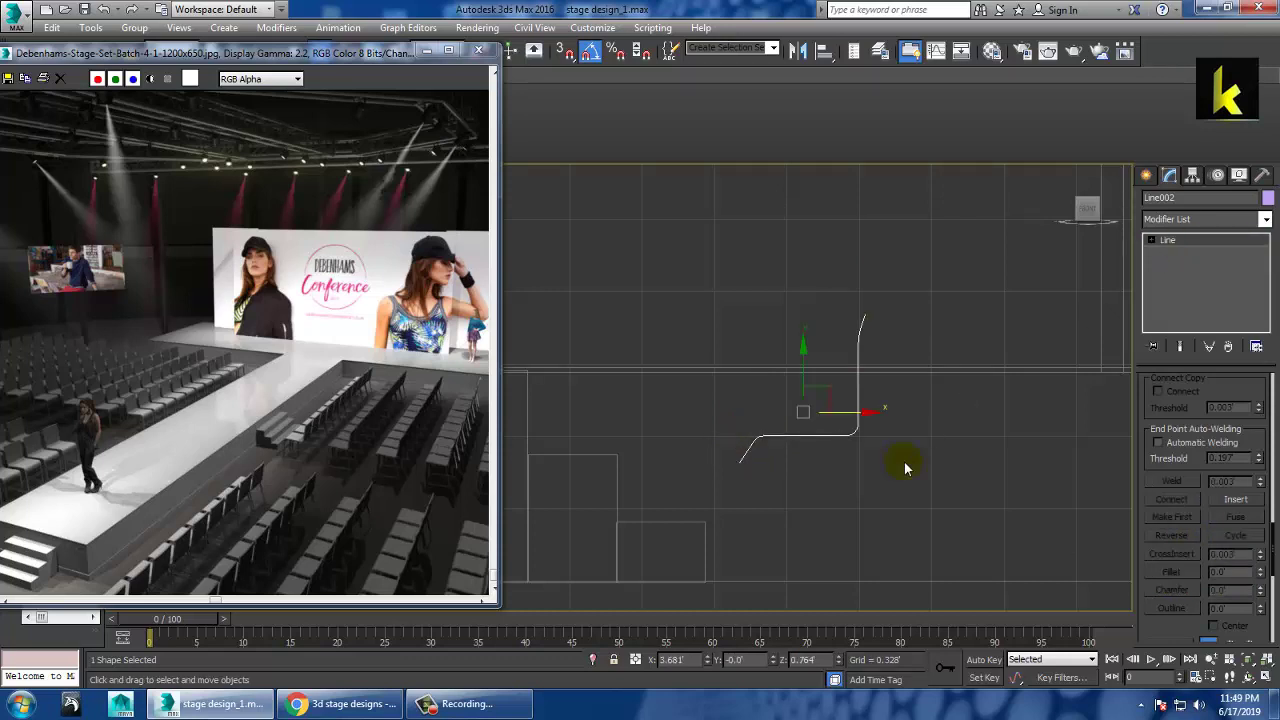
Step: Enable viewport rendering for the chair profile in Perspective with a rectangular section 0.832' long and 0.024' wide
key("alt+w")
right_click(929, 557)
key("alt+w")
scroll(912, 457, "down", 7)
middle_click_drag(899, 456, 935, 447, "alt")
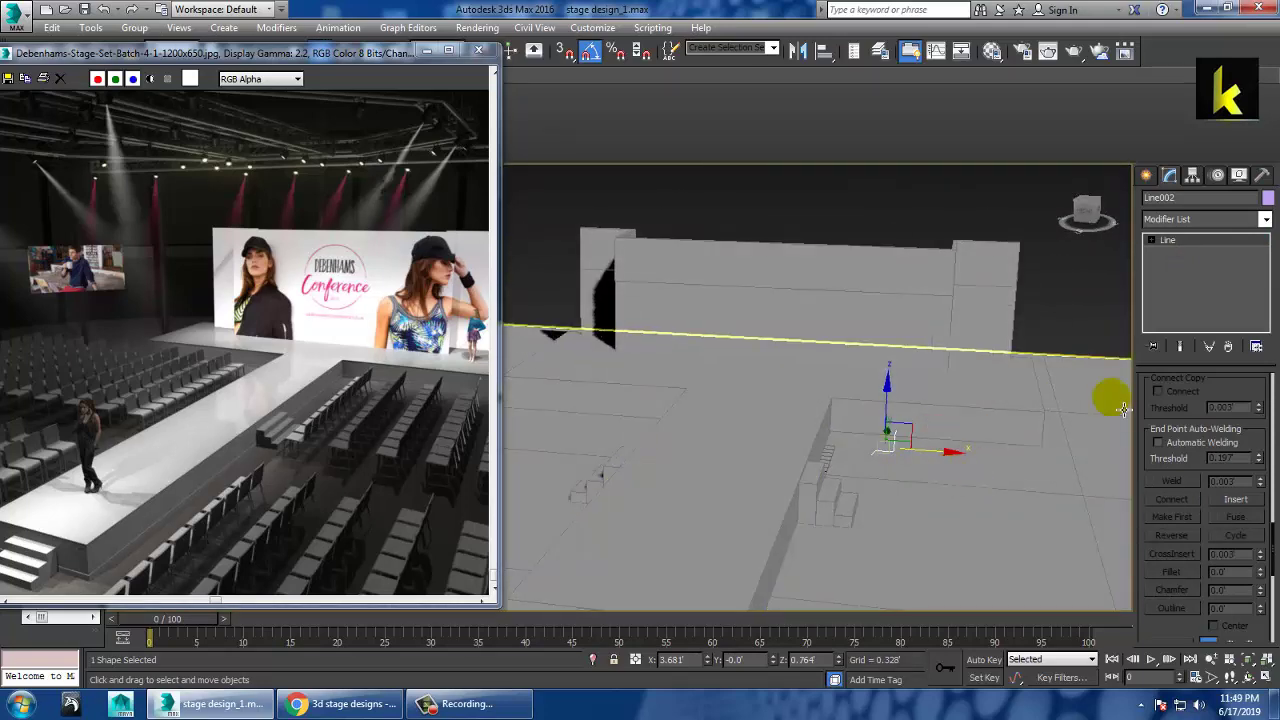
scroll(1198, 424, "up", 5)
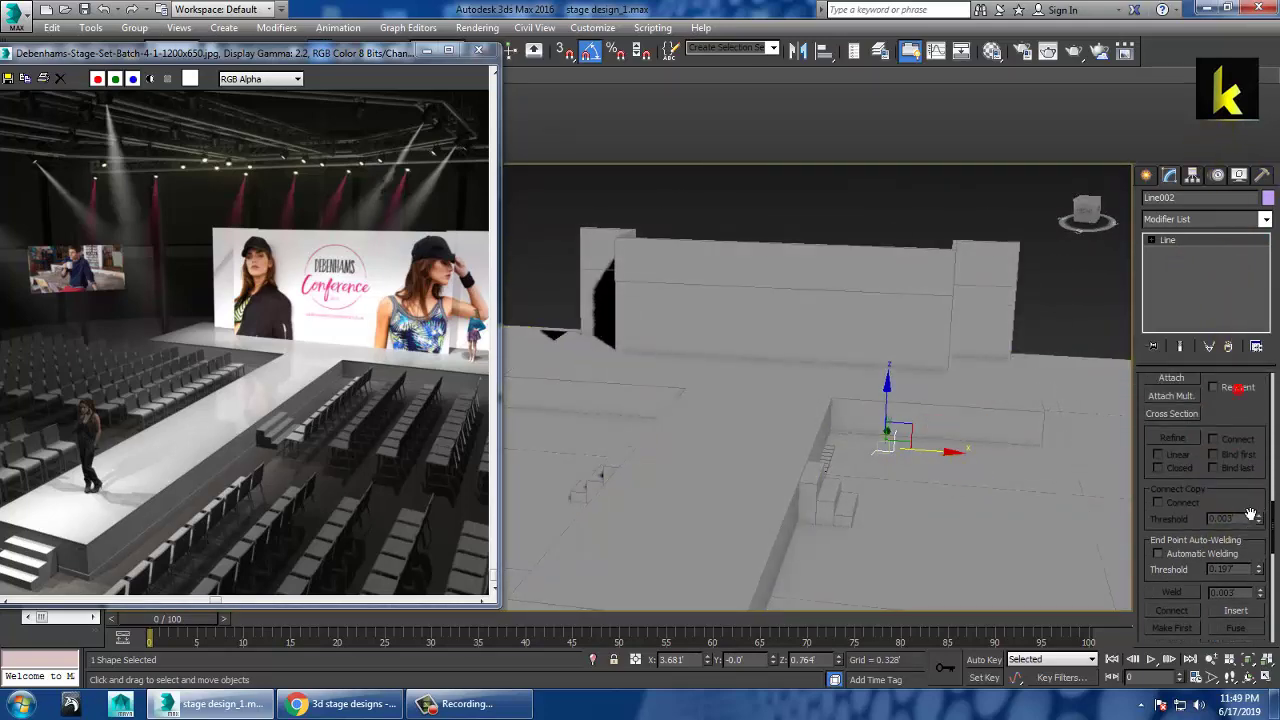
scroll(1185, 415, "up", 5)
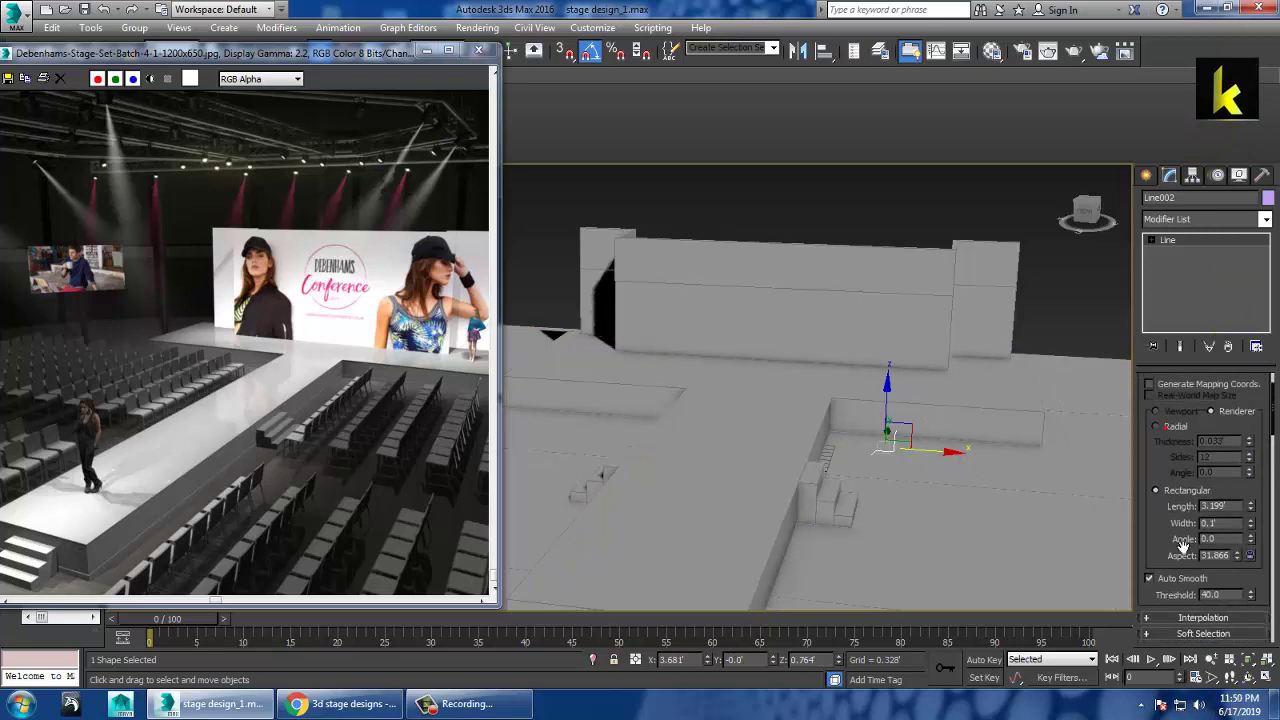
scroll(1170, 473, "up", 2)
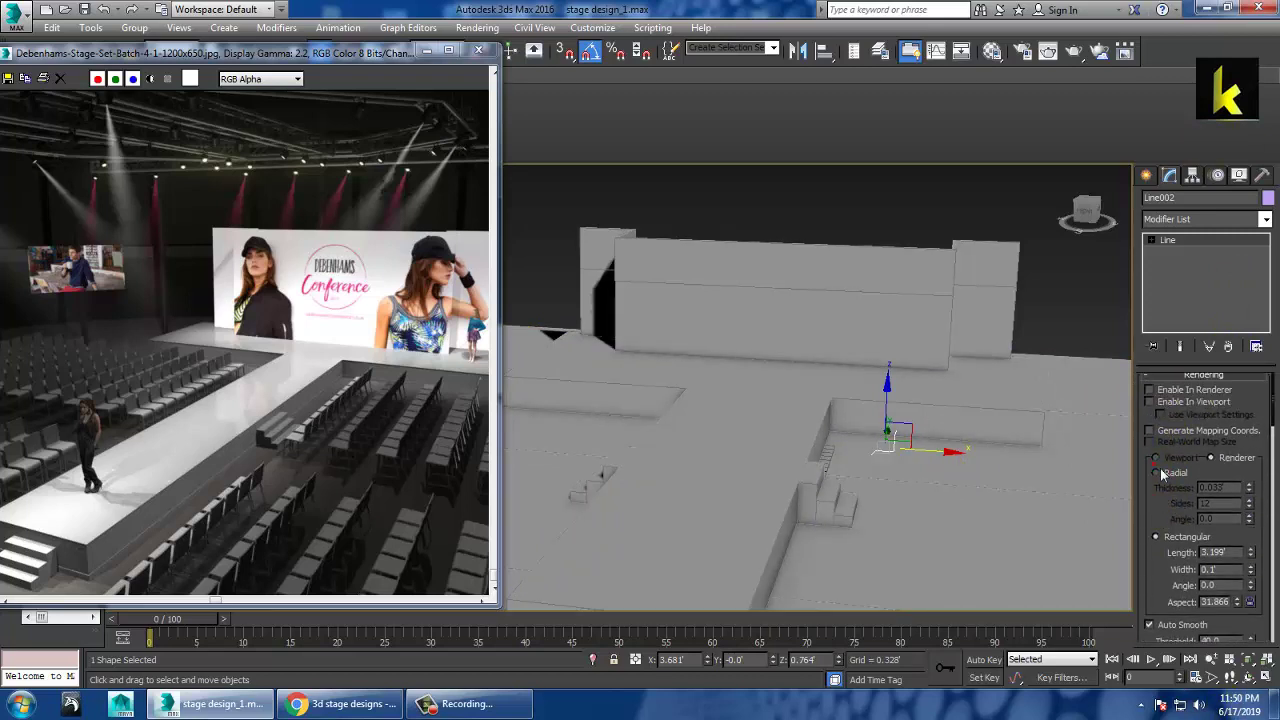
left_click(1170, 402)
left_click_drag(1249, 560, 1249, 614)
key("z")
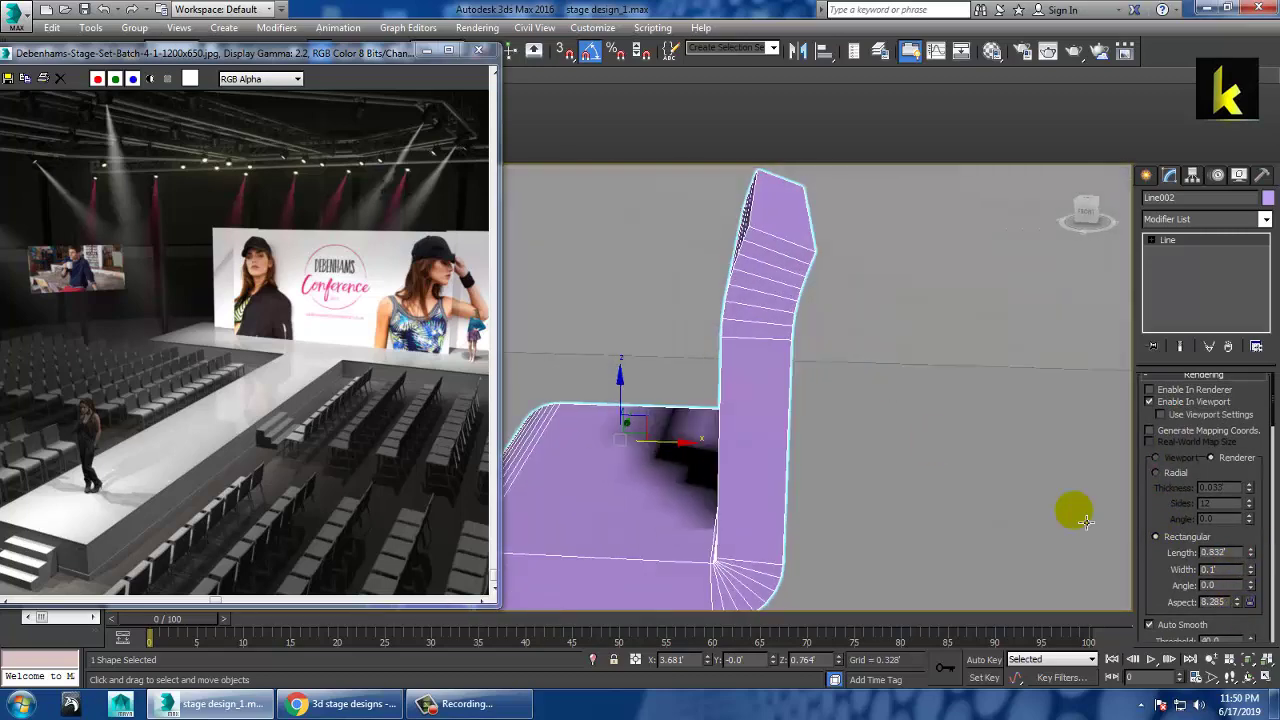
left_click_drag(1251, 569, 1251, 567)
left_click_drag(29, 638, 16, 622)
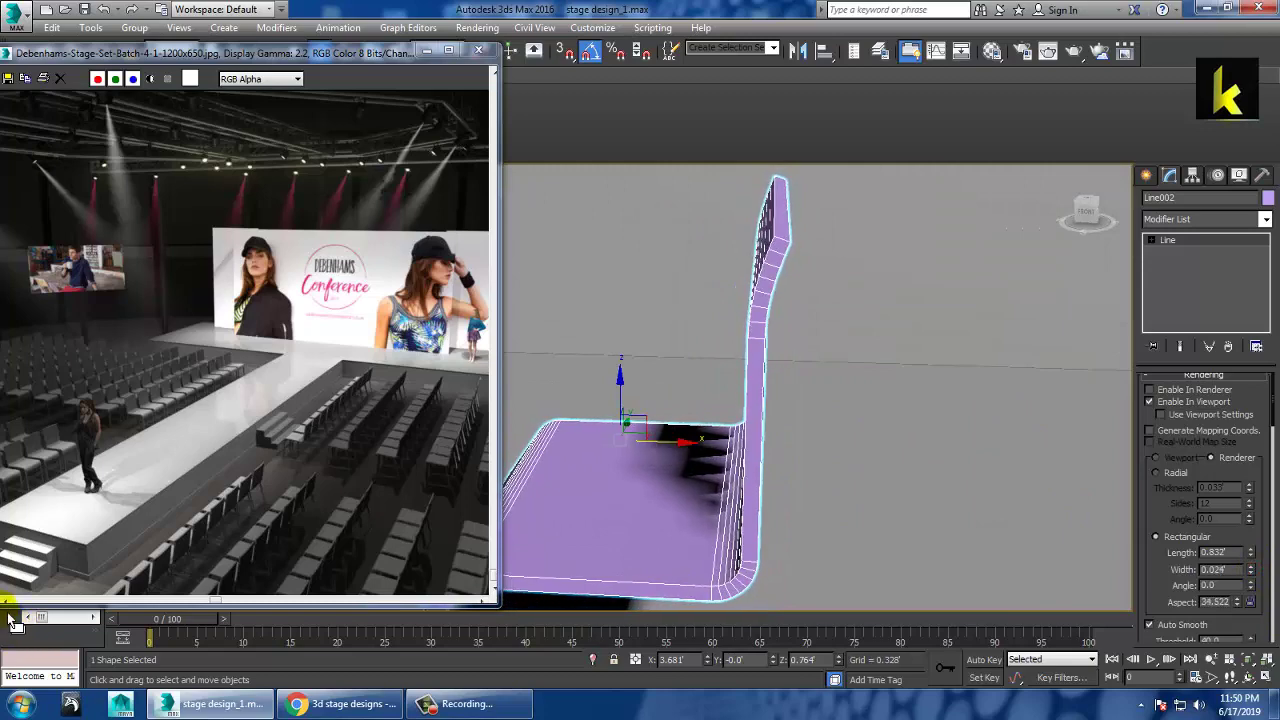
Step: Reduce the chair profile's rectangular section to a length of 0.64' and a width of 0.02'
middle_click_drag(640, 541, 882, 476, "alt")
scroll(909, 473, "down", 4)
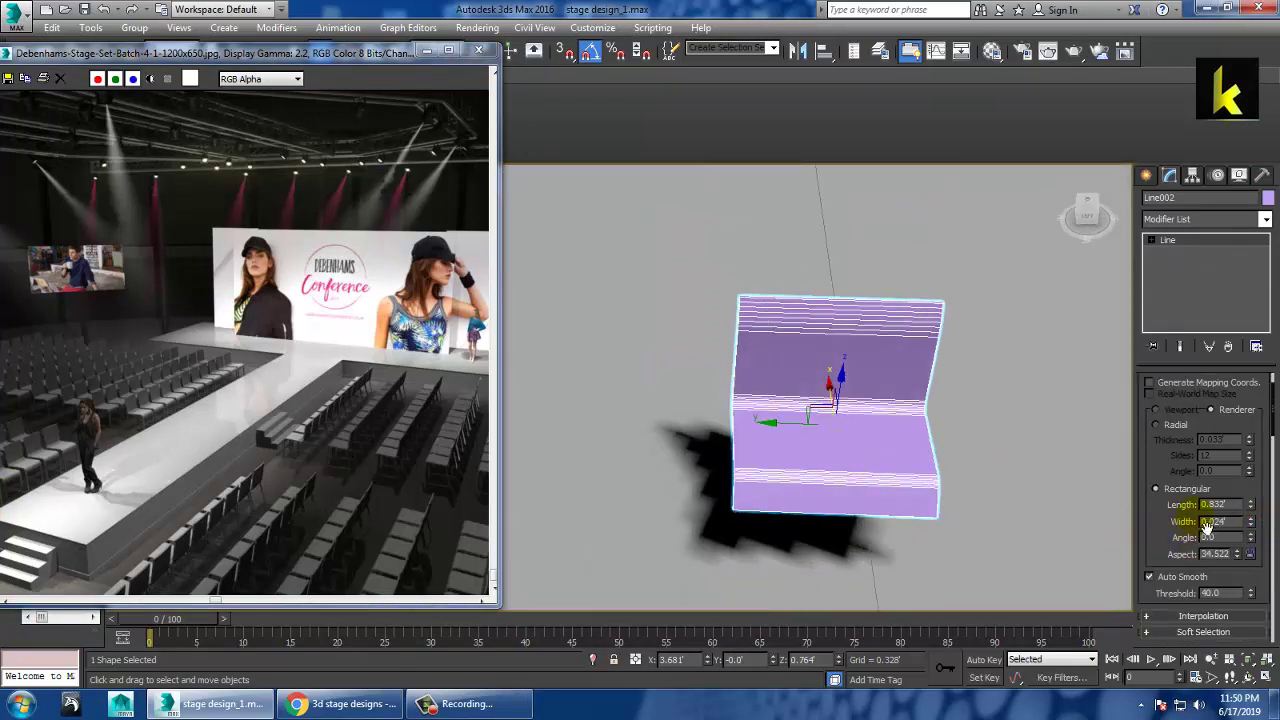
left_click_drag(1253, 510, 1275, 536)
middle_click_drag(1046, 489, 874, 421, "alt")
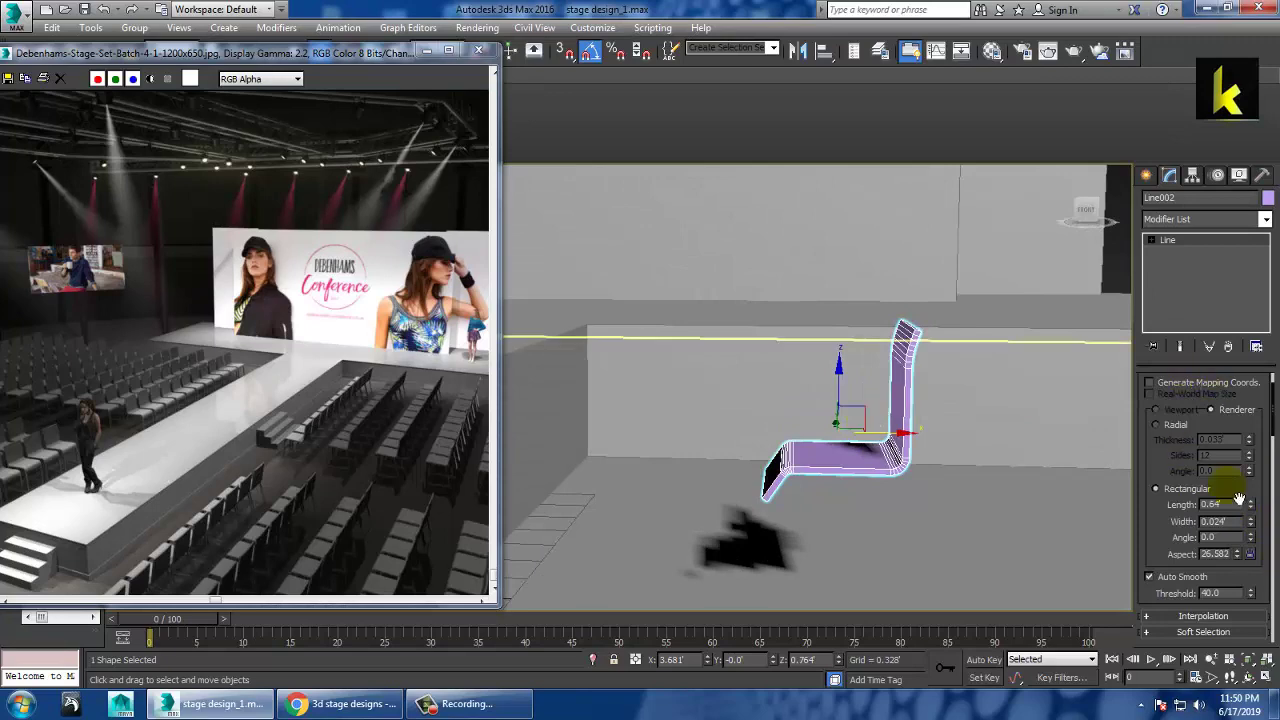
mouse_move(1270, 540)
left_mouse_down()
mouse_move(1273, 553)
mouse_move(1273, 542)
left_mouse_up()
Step: Zoom the reference image to the chairs and set new lines to a radial section 0.026' thick, testing under the seat in Front view
left_click(377, 480)
scroll(377, 478, "up", 1)
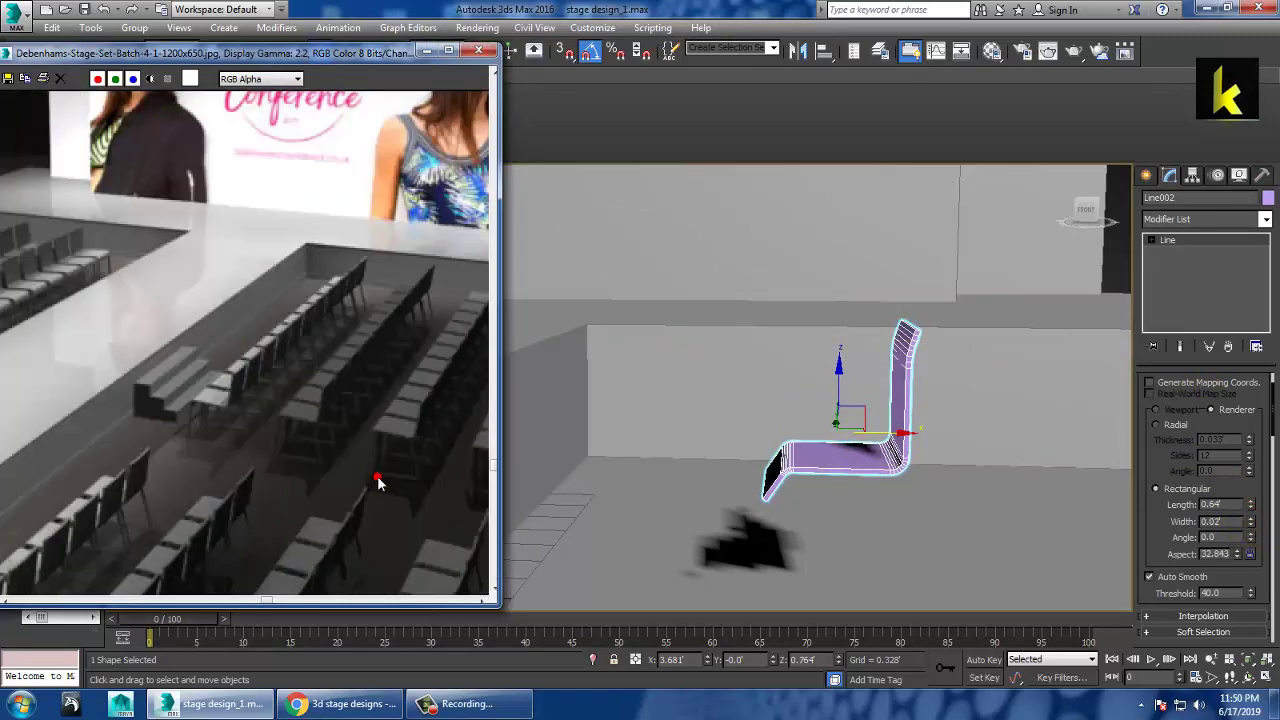
middle_click(886, 303)
key("alt+w")
middle_click(812, 285)
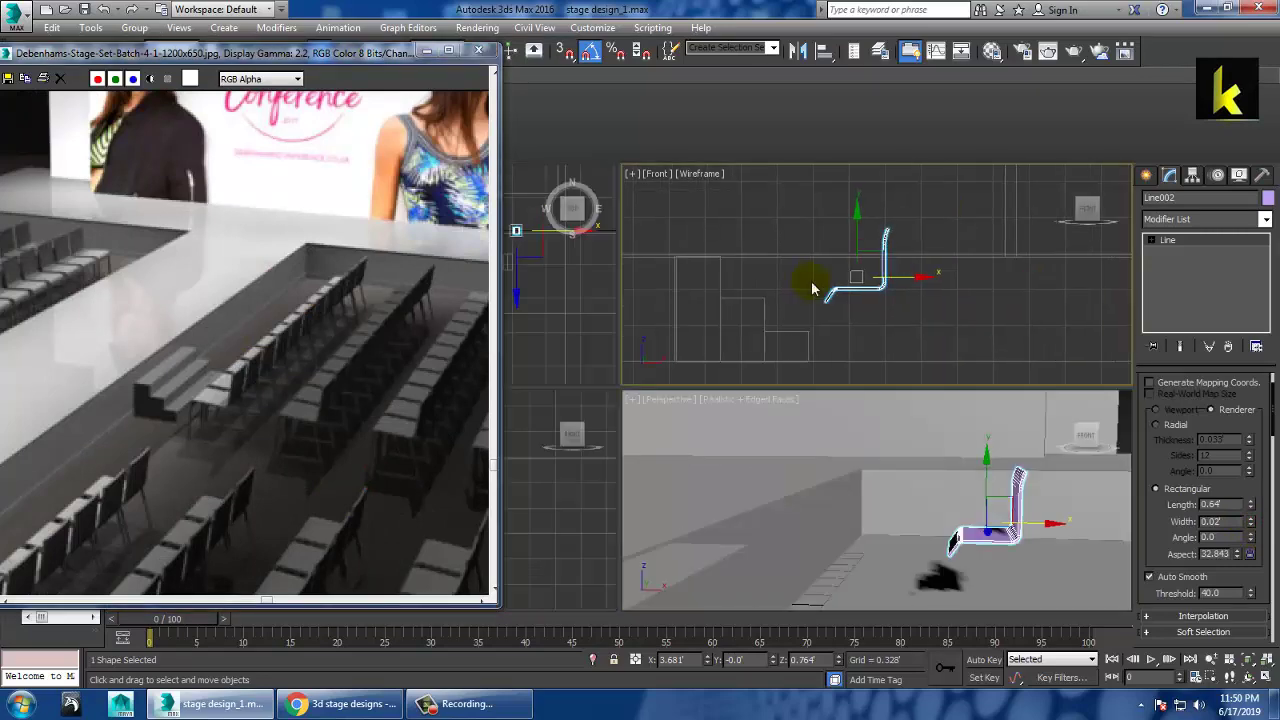
key("alt+w")
left_click(1146, 175)
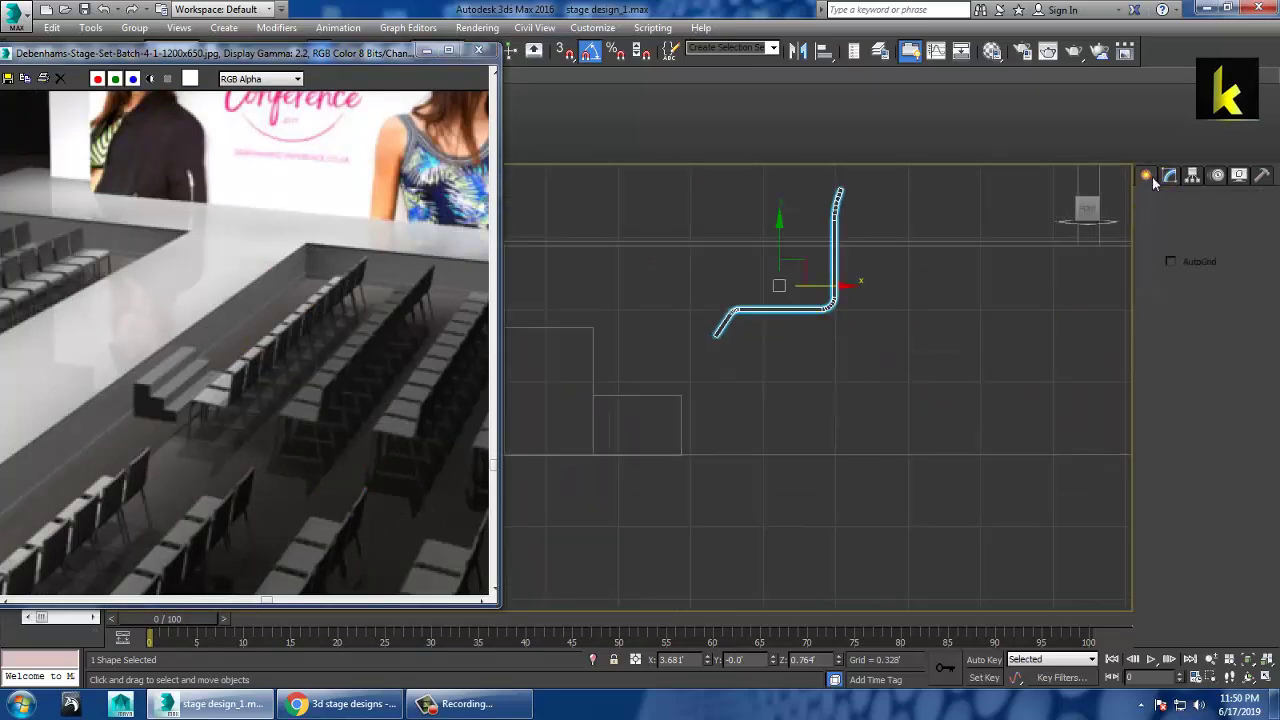
left_click(1172, 290)
scroll(786, 333, "up", 2)
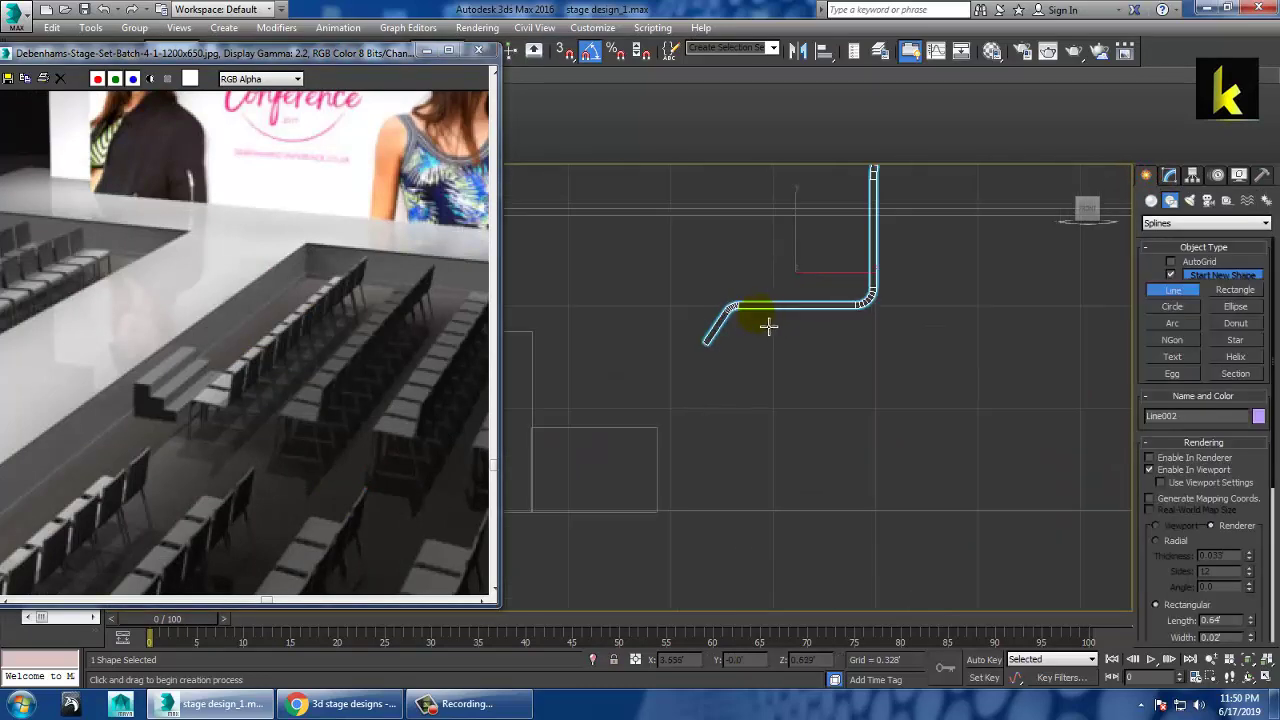
left_click(811, 318)
left_click(749, 309)
right_click(737, 308)
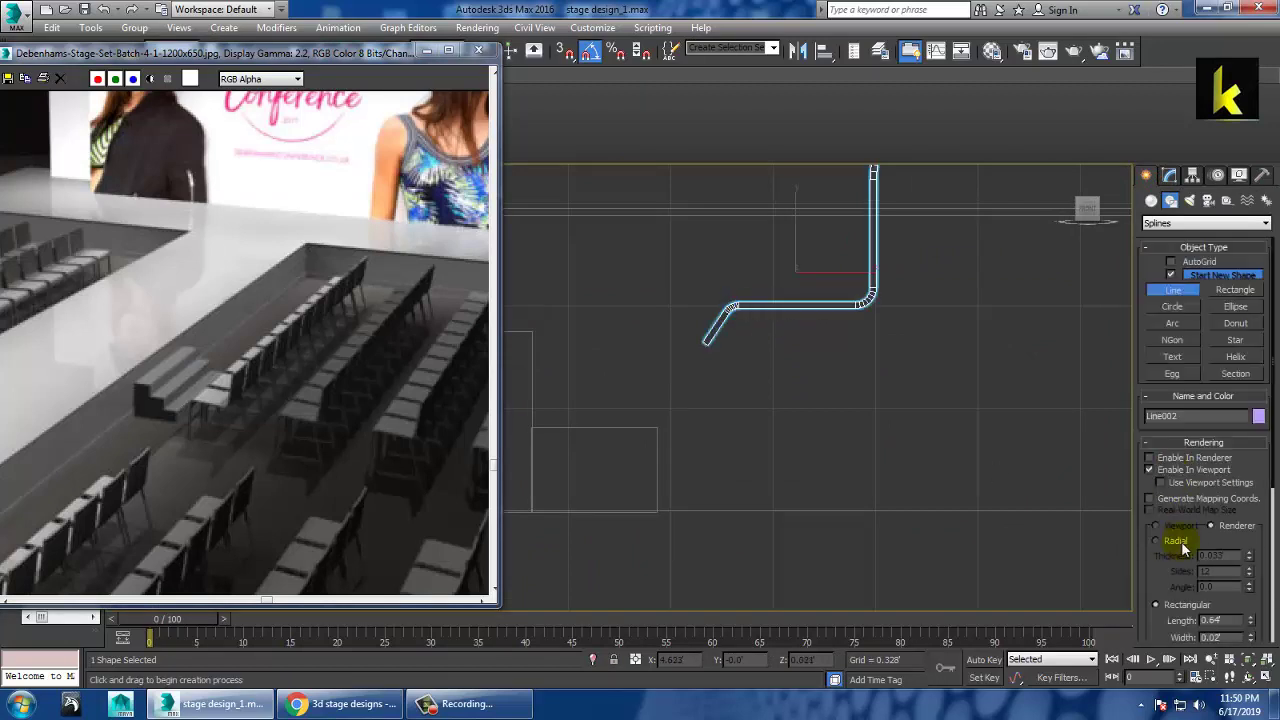
left_click(805, 318)
left_click(748, 317)
right_click(748, 317)
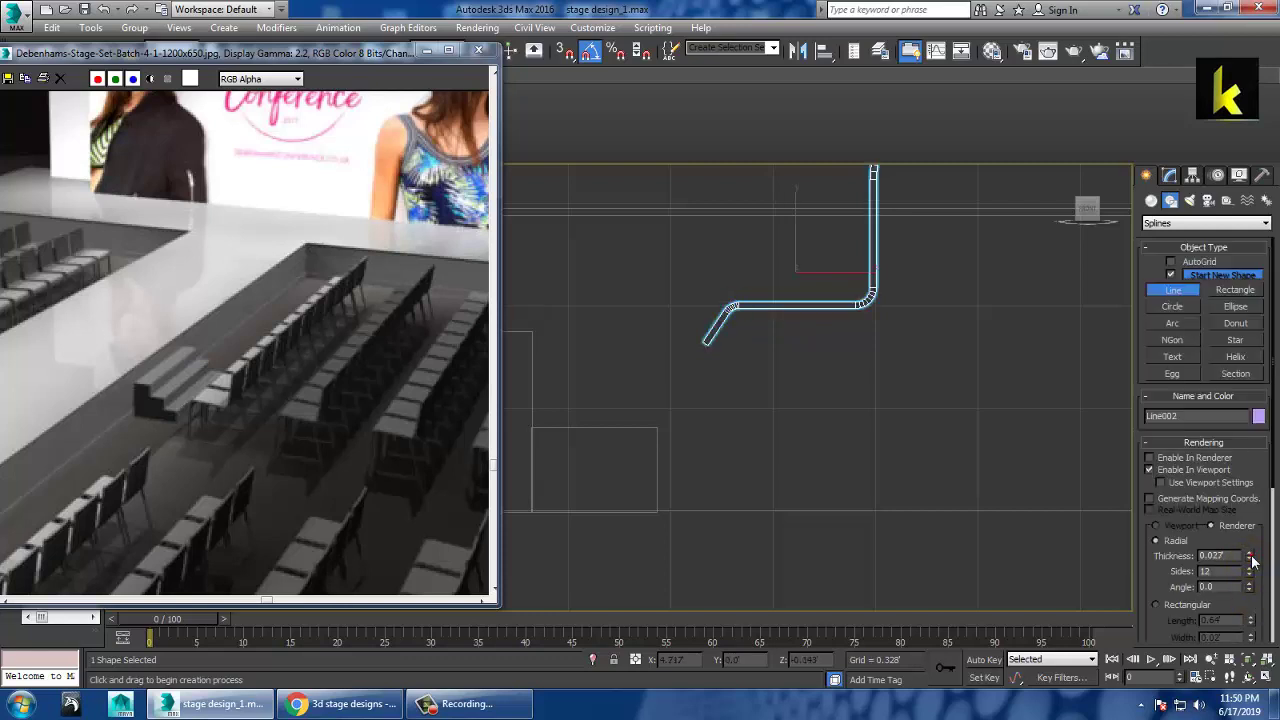
Step: Draw the chair's front leg from under the seat along the slanted lip down to the floor and set its thickness to 0.017'
left_click(792, 320)
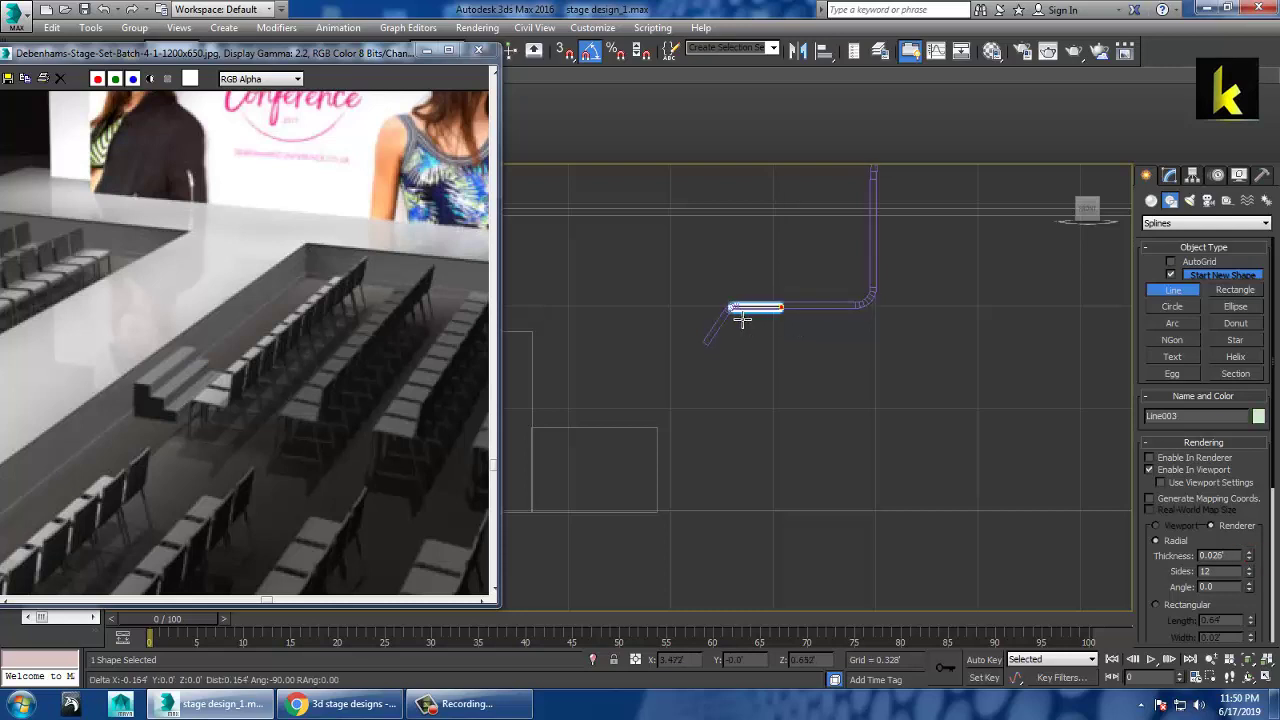
left_click(750, 318)
left_click(719, 355)
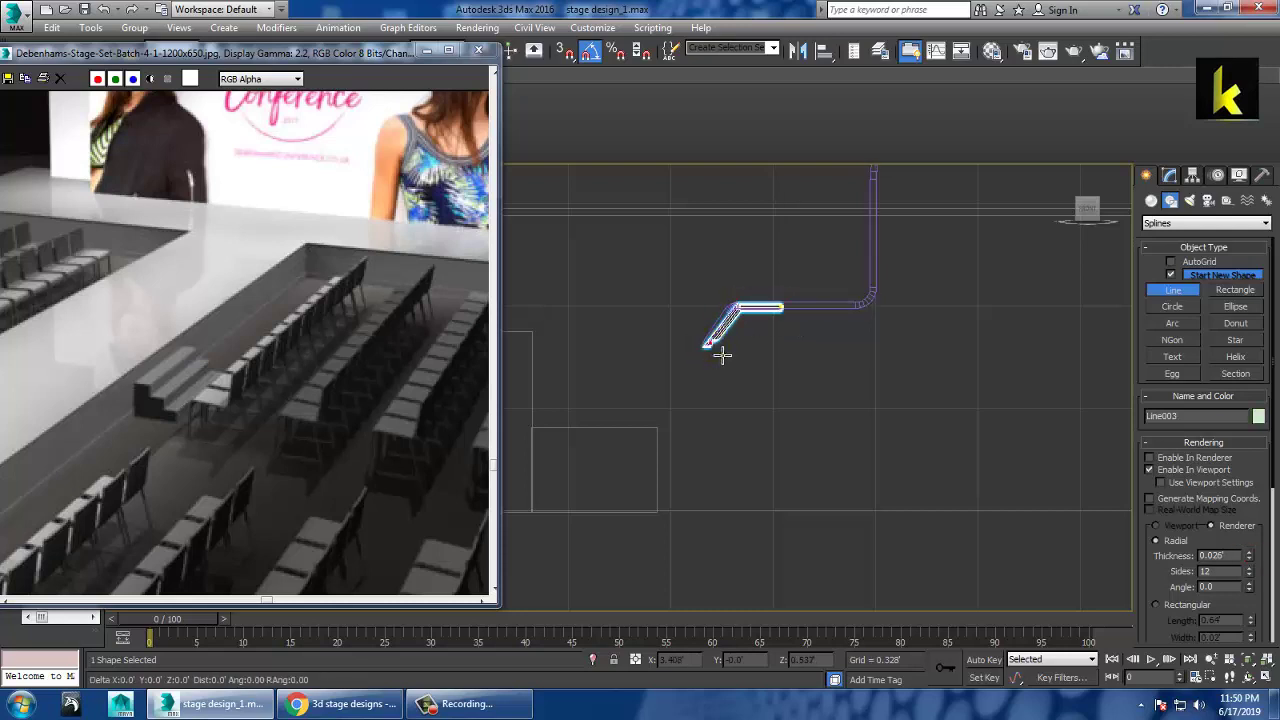
left_click(720, 524)
right_click(722, 524)
right_click(834, 537)
left_click(1169, 176)
left_click_drag(1248, 441, 1266, 470)
Step: Move the leg in the Top view to the seat's side edge at about Y -0.307' and check it in Perspective
key("alt+w")
right_click(580, 329)
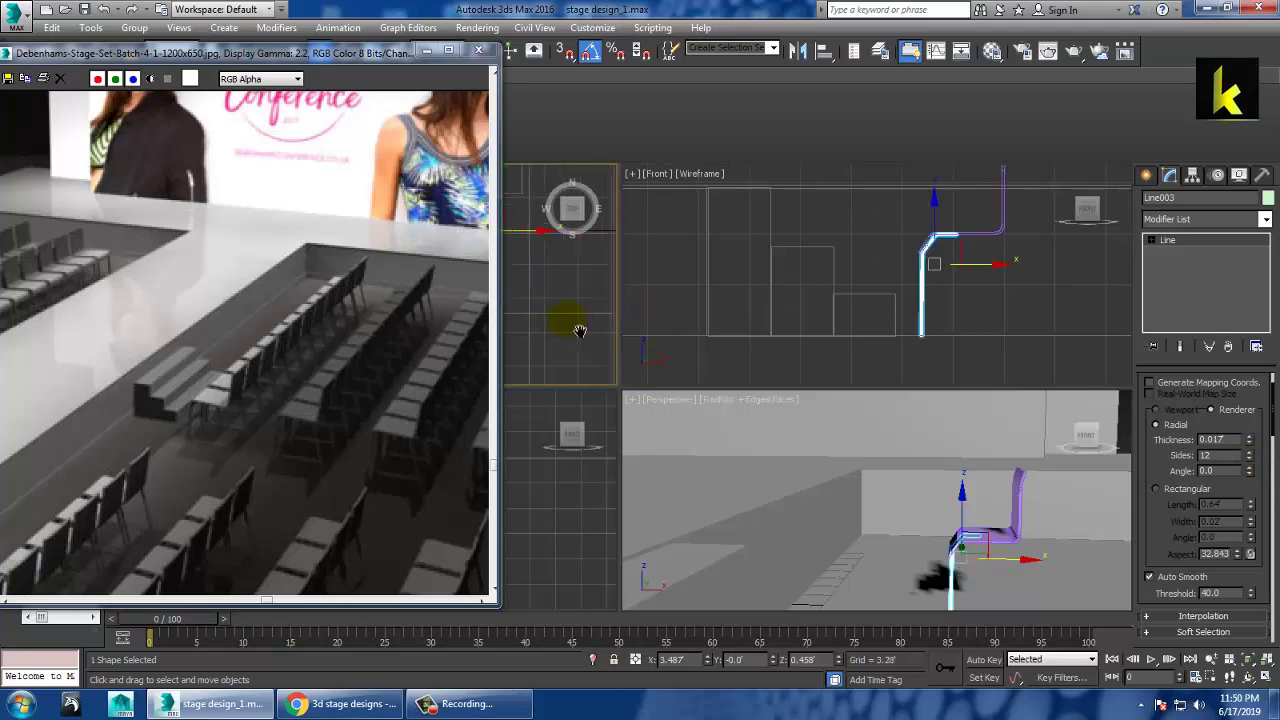
key("alt+w")
scroll(723, 380, "up", 6)
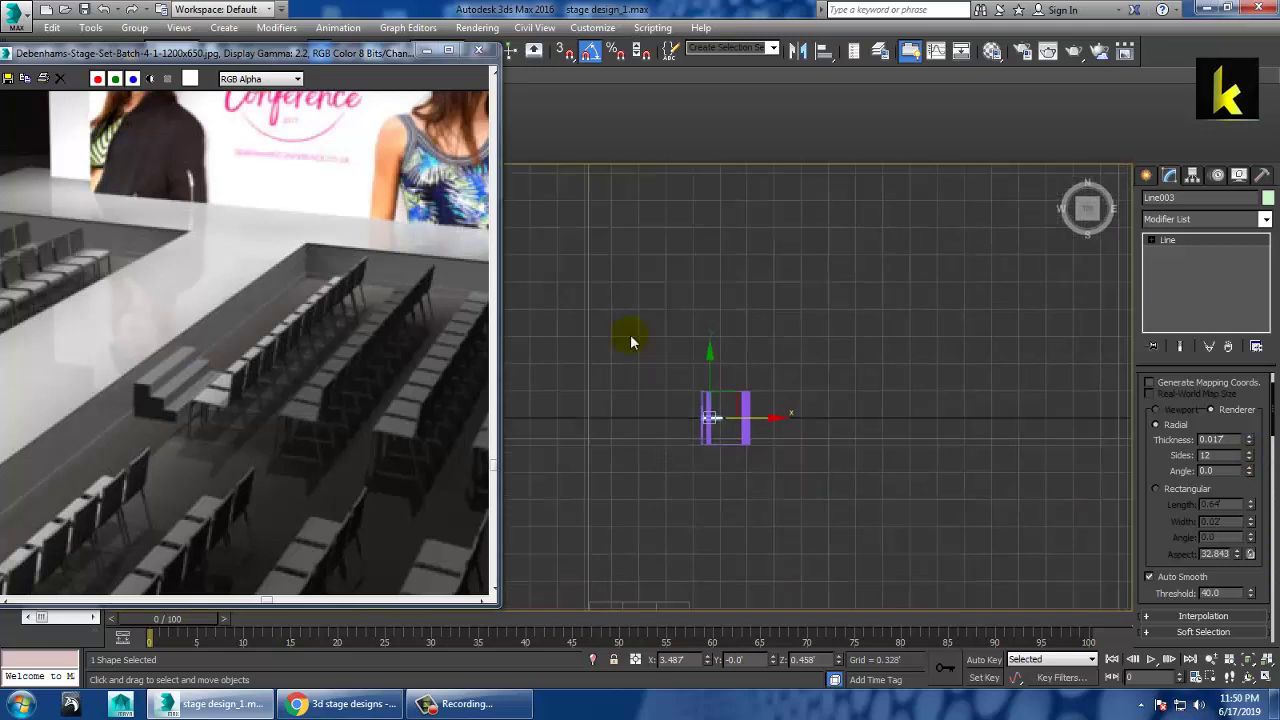
left_click_drag(799, 287, 828, 386)
key("alt+w")
middle_click_drag(914, 480, 875, 432, "alt")
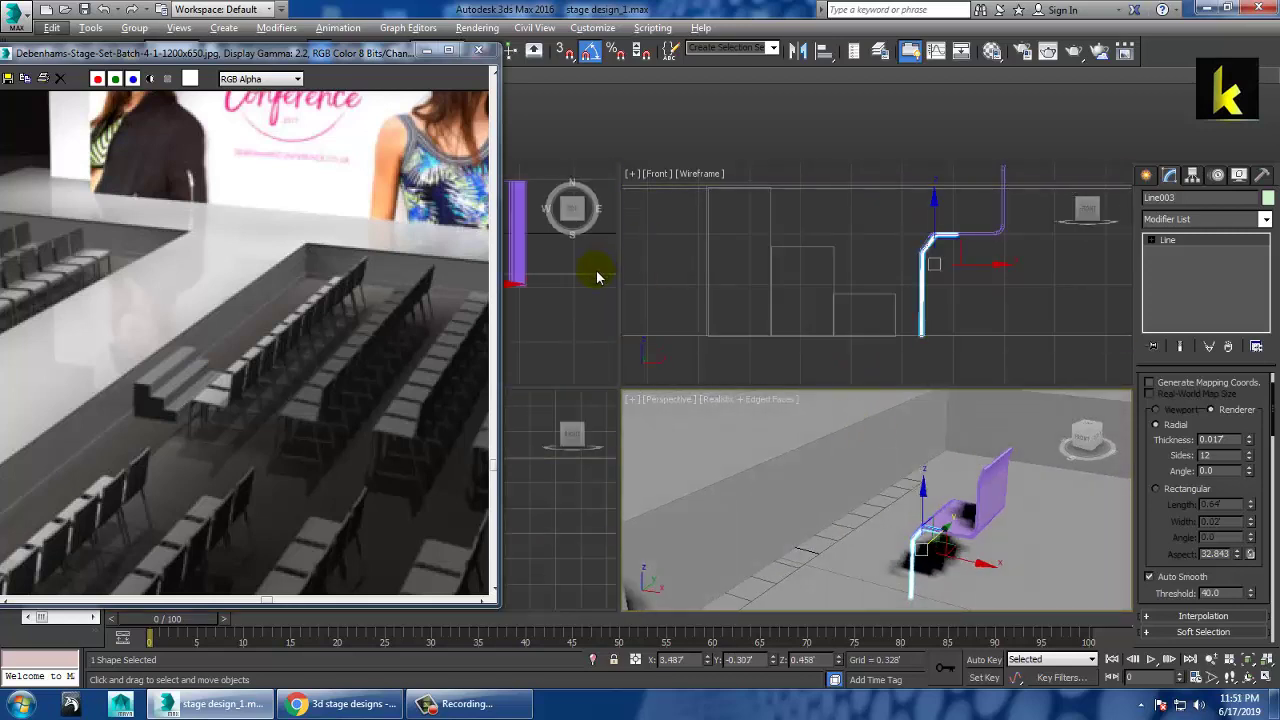
Step: Copy the leg once along Y to the seat's opposite edge at about Y 0.304' and view the chair in Perspective
middle_click(598, 278)
key("alt+w")
middle_click_drag(637, 303, 810, 328)
left_click_drag(919, 397, 919, 196, "shift")
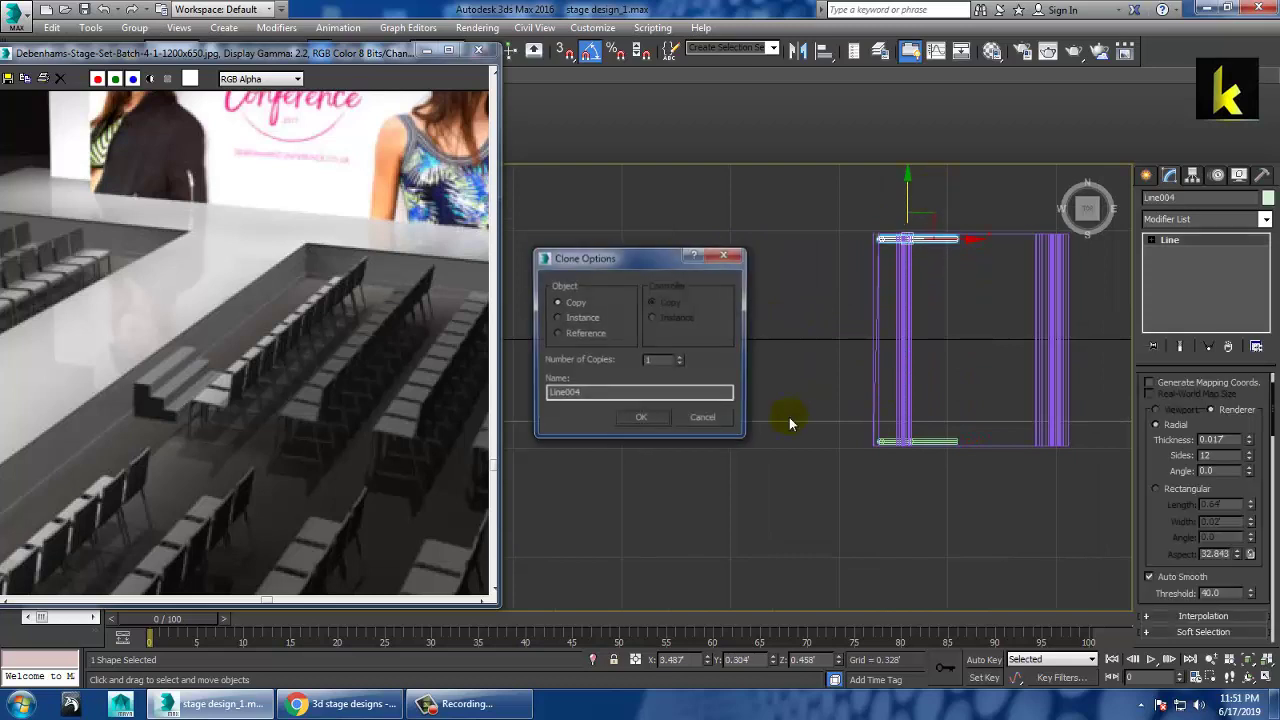
left_click(641, 417)
key("alt+w")
right_click(877, 529)
key("alt+w")
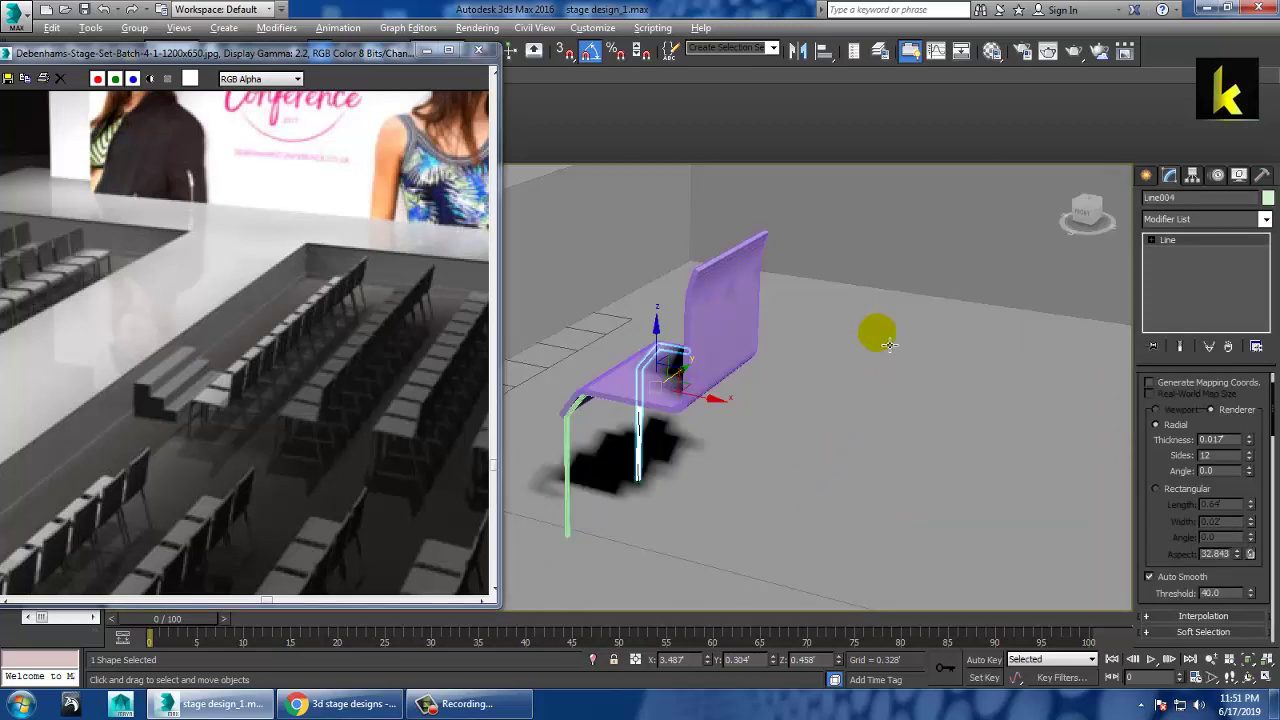
Step: Try to make the rear legs by mirroring a copy of both front legs in Front view and moving it under the backrest
key("alt+w")
right_click(877, 280)
key("alt+w")
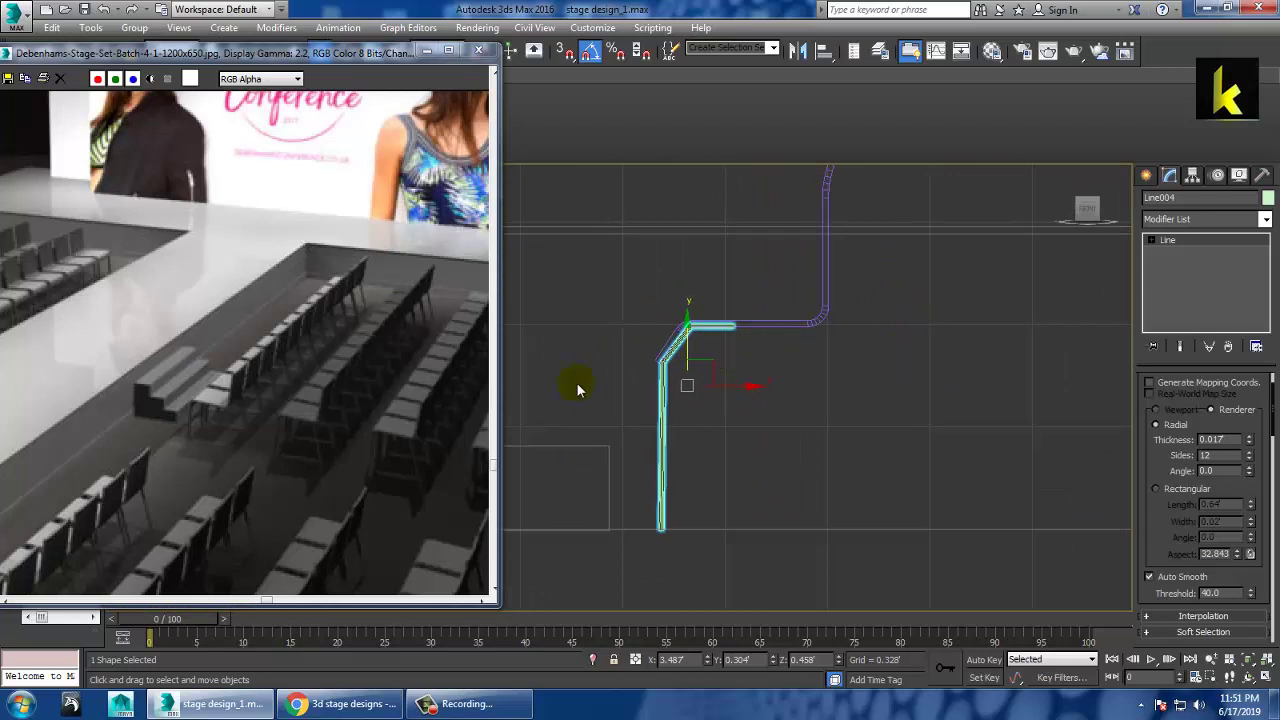
left_click_drag(818, 445, 818, 445)
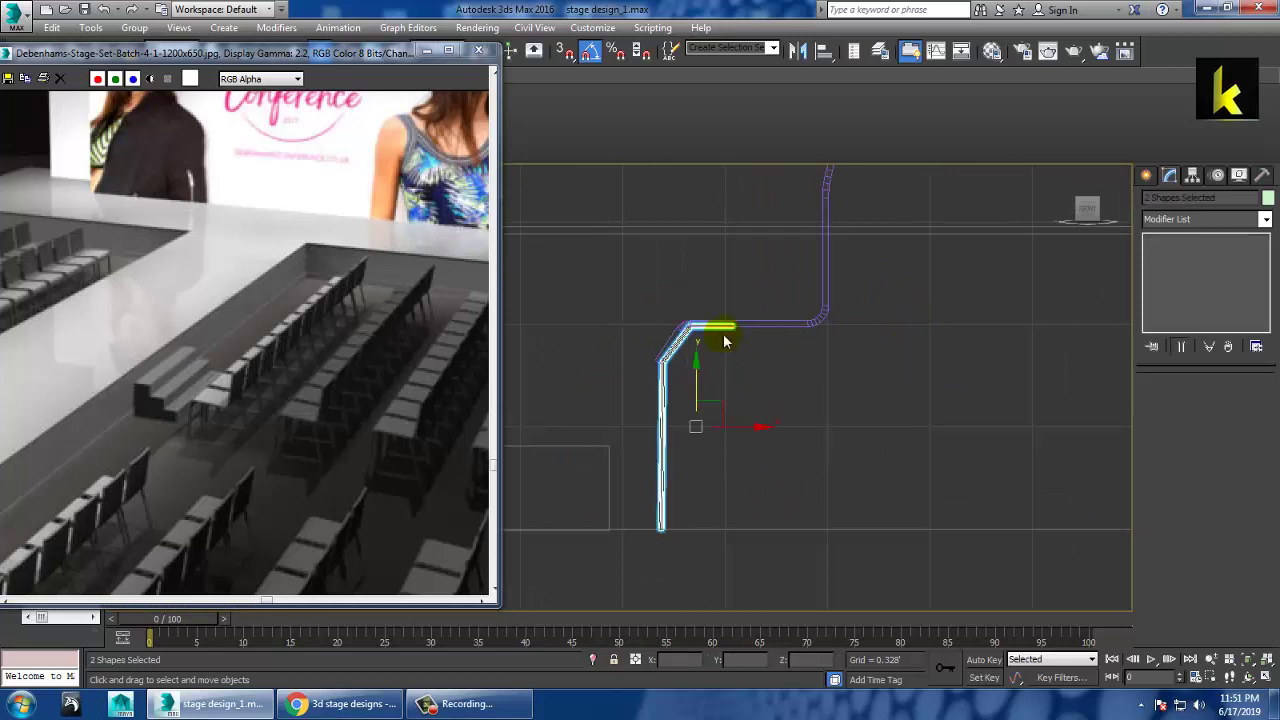
left_click(797, 52)
left_click(594, 471)
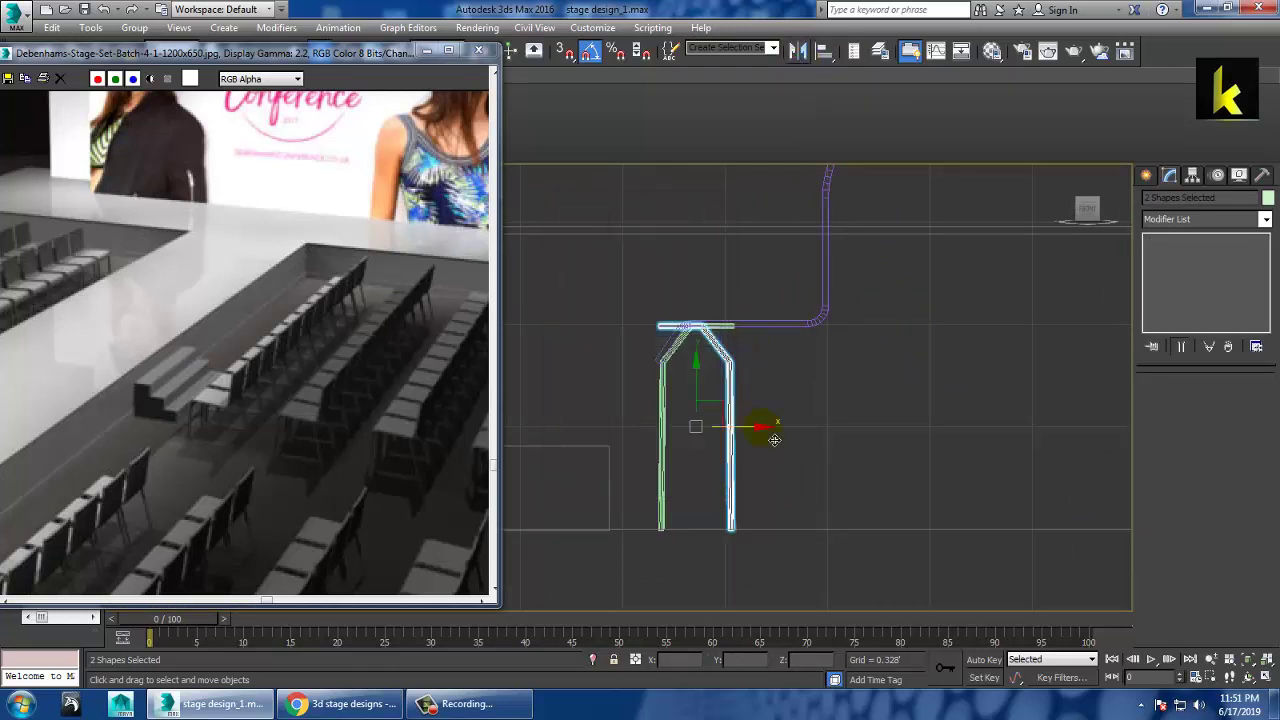
left_click_drag(823, 447, 866, 451)
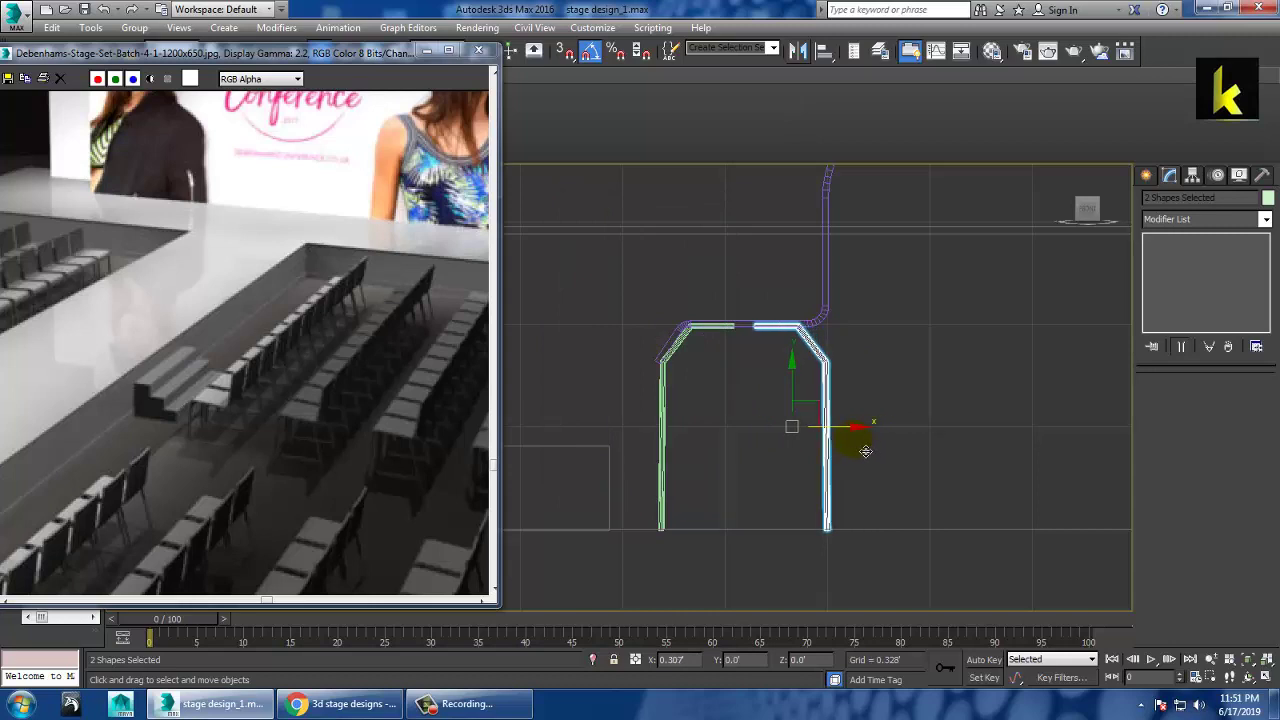
left_click_drag(865, 451, 864, 451)
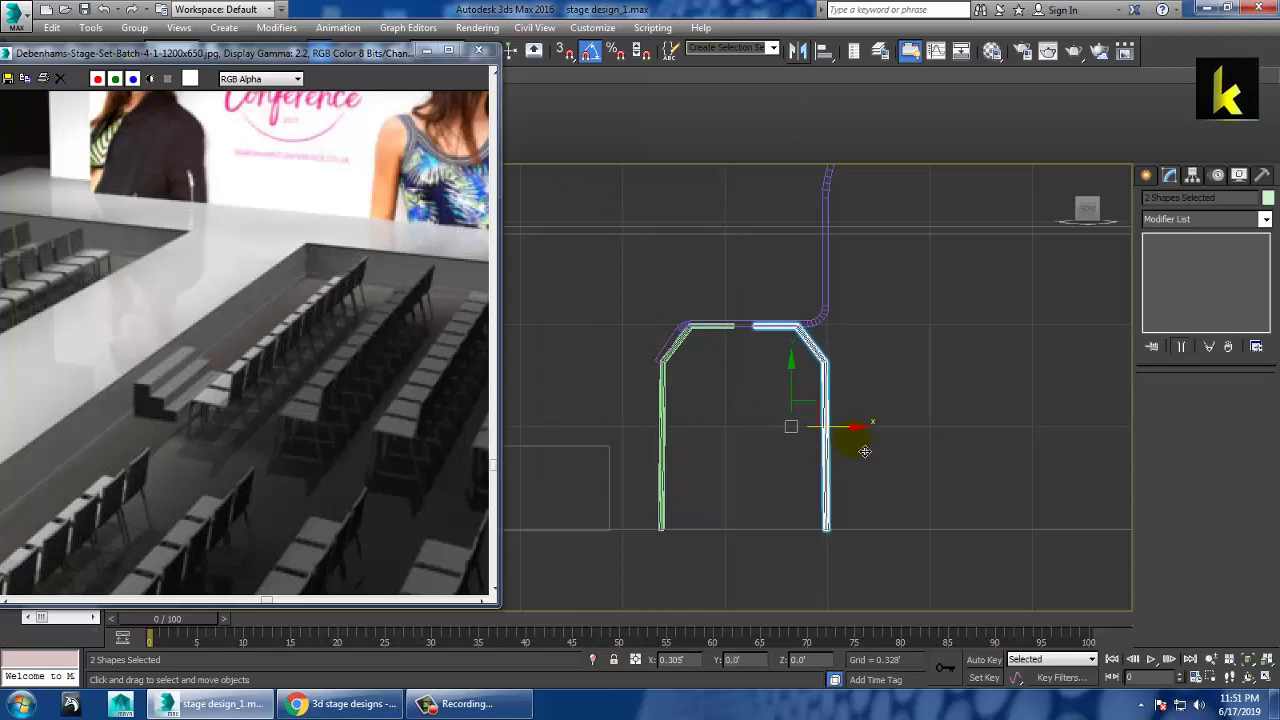
key("Delete")
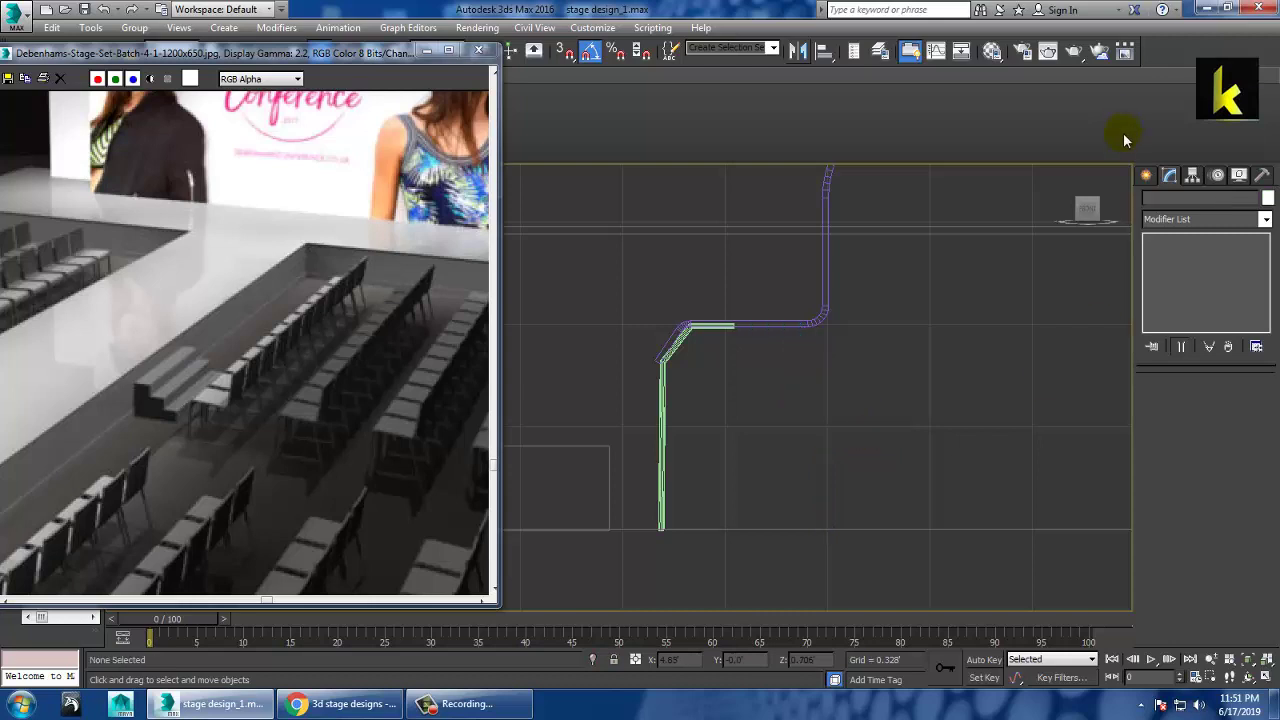
Step: Draw the chair's rear leg as a line in Front view, from under the back of the seat slanting backward to the floor
left_click(1146, 175)
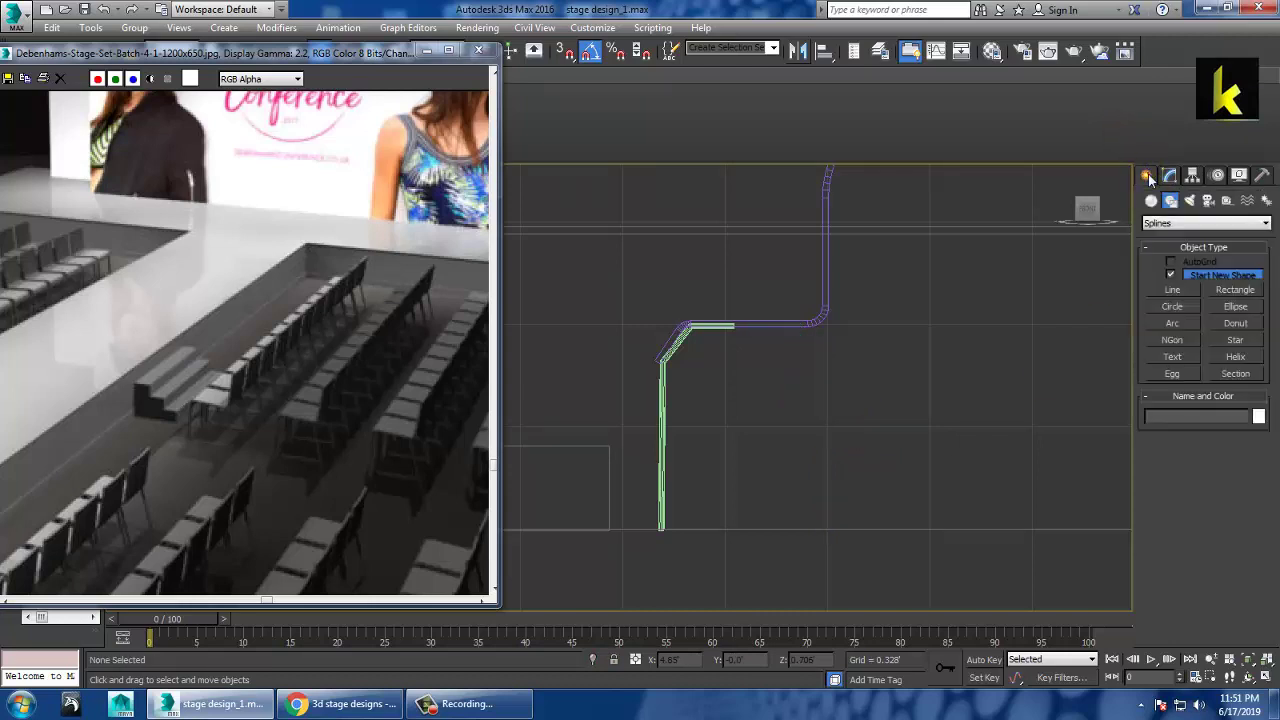
left_click(1172, 290)
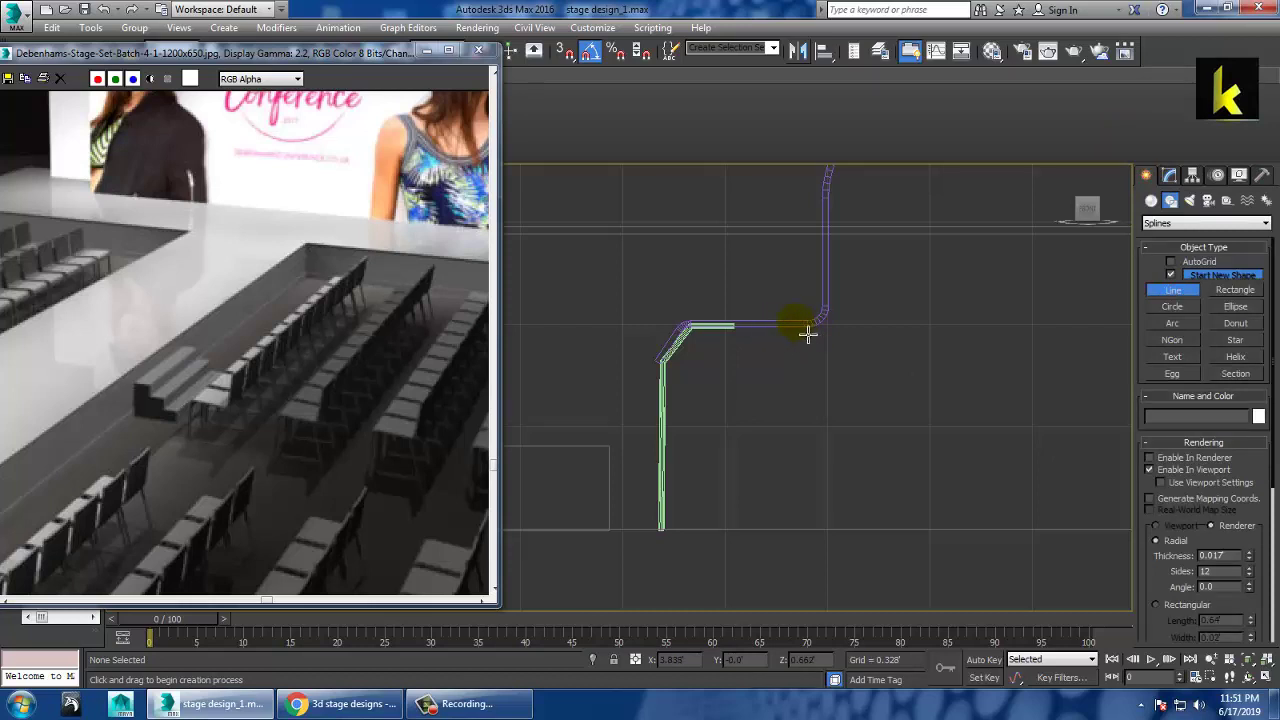
left_click(783, 336)
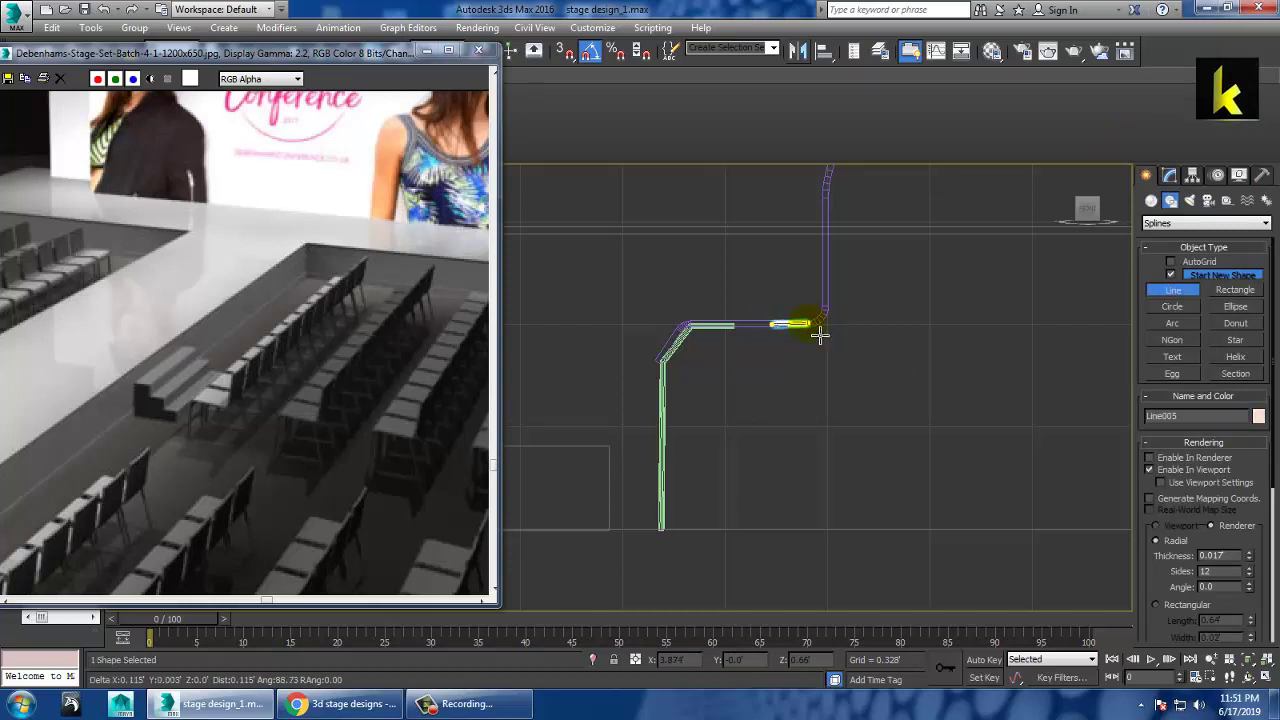
left_click(877, 539)
right_click(877, 539)
right_click(978, 560)
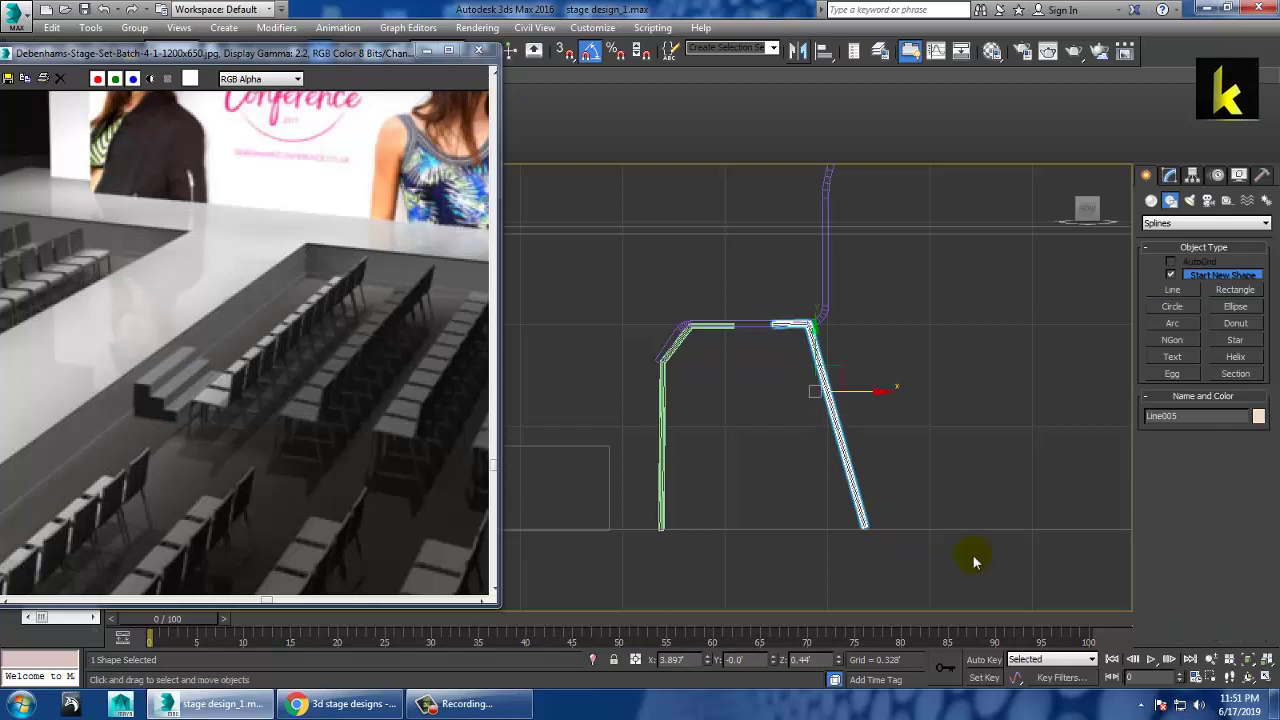
Step: Move the rear leg in Top view to the seat's side edge at about Y -0.307' and copy it once to about Y 0.309'
middle_click_drag(894, 457, 894, 411)
key("alt+w")
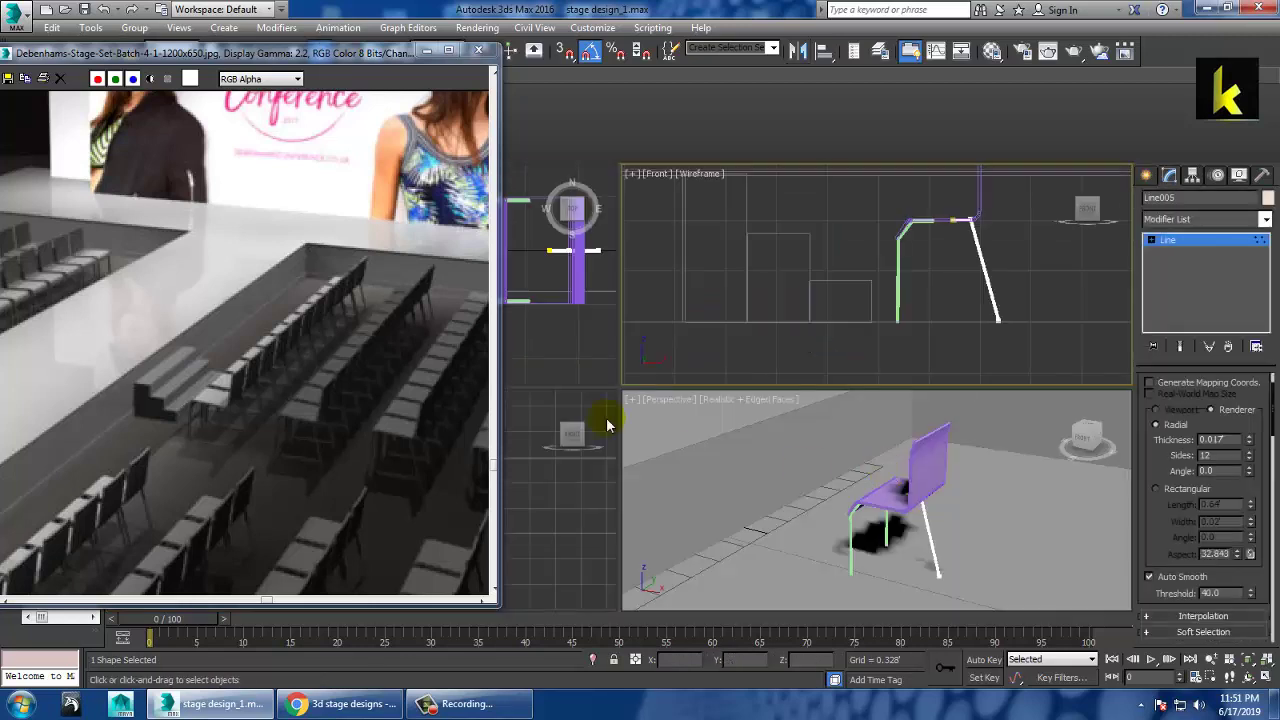
key("alt+w")
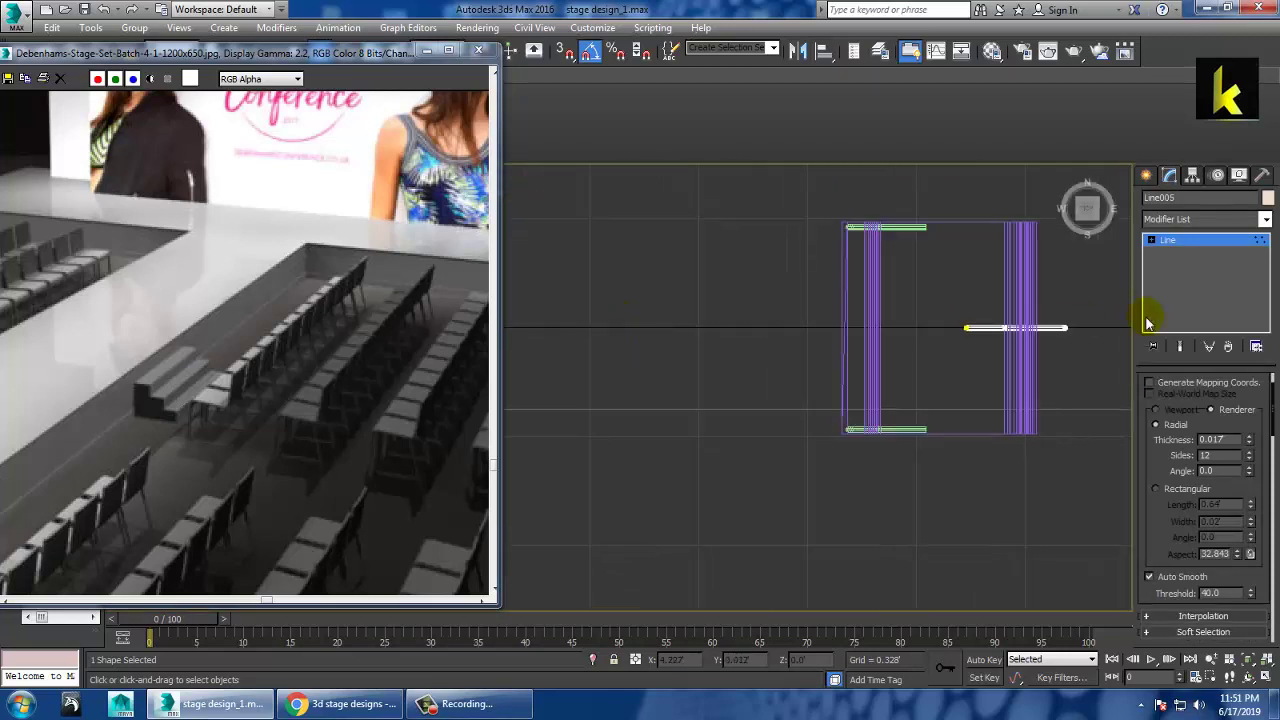
mouse_move(1020, 300)
left_mouse_down()
mouse_move(1042, 400)
mouse_move(1030, 372)
mouse_move(1035, 195)
left_mouse_up()
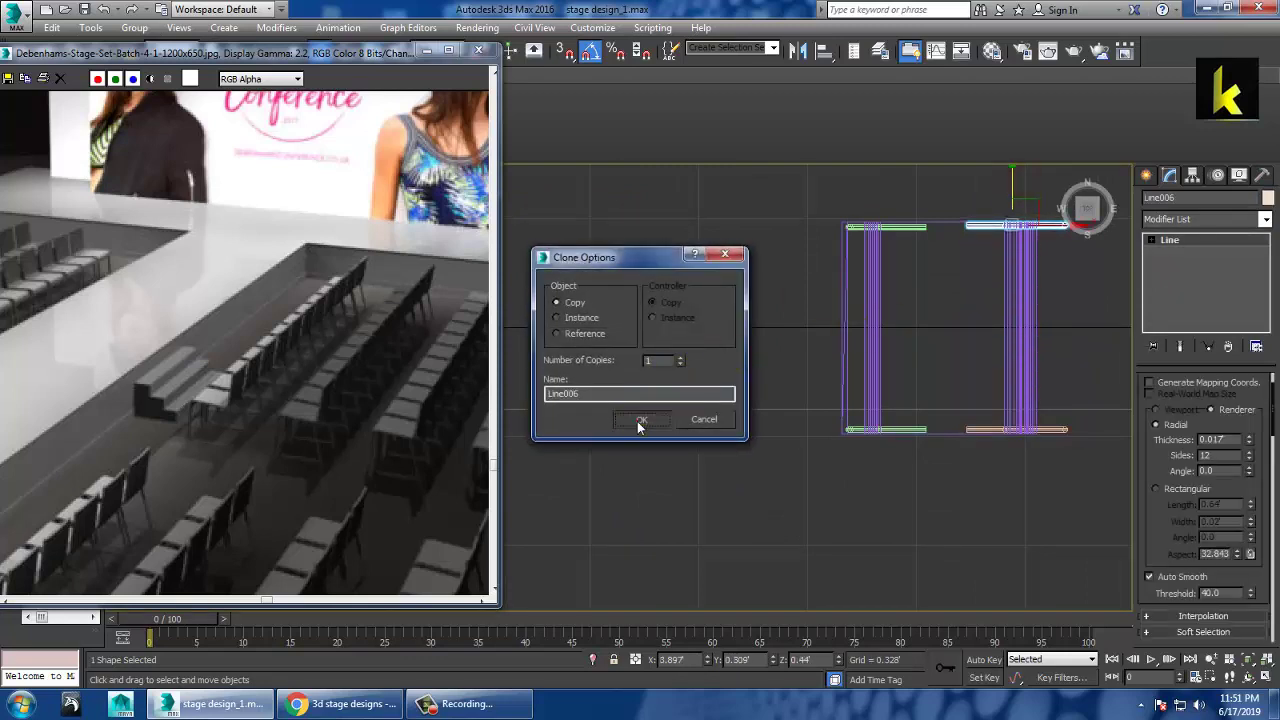
left_click(637, 421)
Step: Set the radial thickness of both rear legs to 0.021' in the Perspective view
key("alt+w")
middle_click(894, 448)
key("alt+w")
mouse_move(826, 424)
middle_mouse_down("alt")
mouse_move(862, 406)
mouse_move(829, 386)
mouse_move(843, 417)
middle_mouse_up("alt")
scroll(838, 386, "down", 3)
left_click(648, 365)
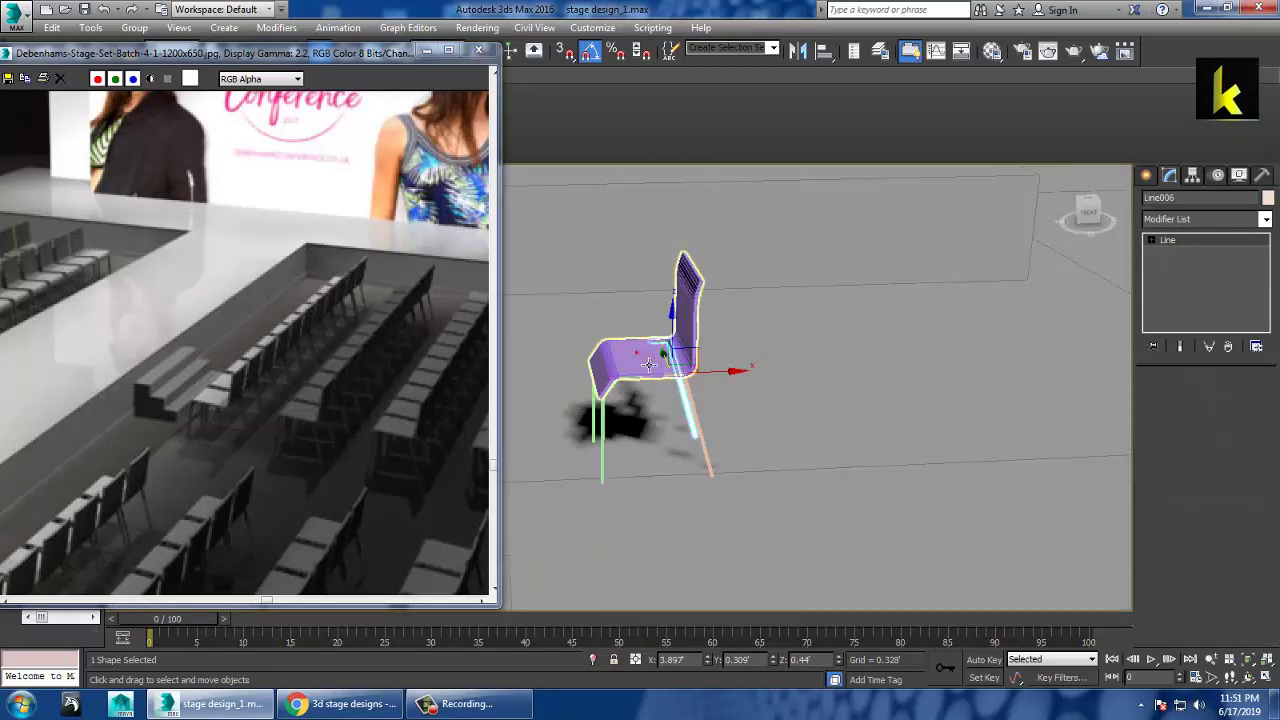
middle_click_drag(649, 364, 729, 423, "alt")
left_click(732, 424, "ctrl")
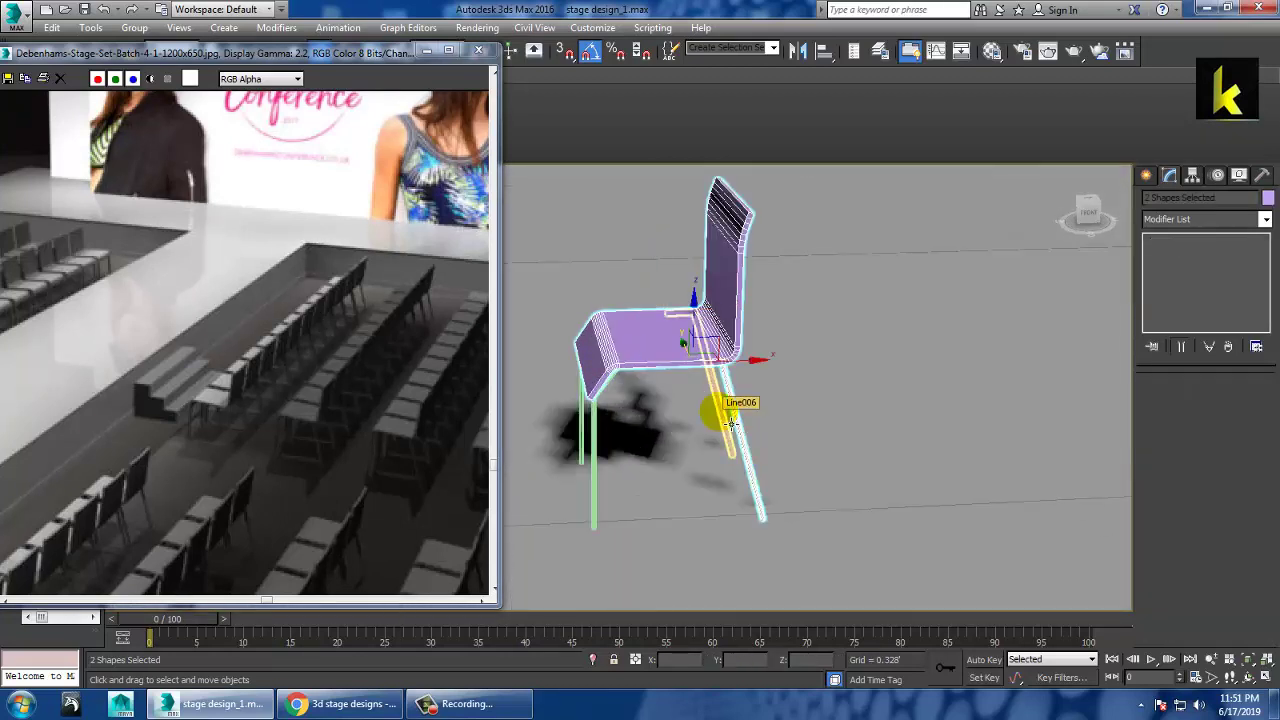
left_click(732, 424)
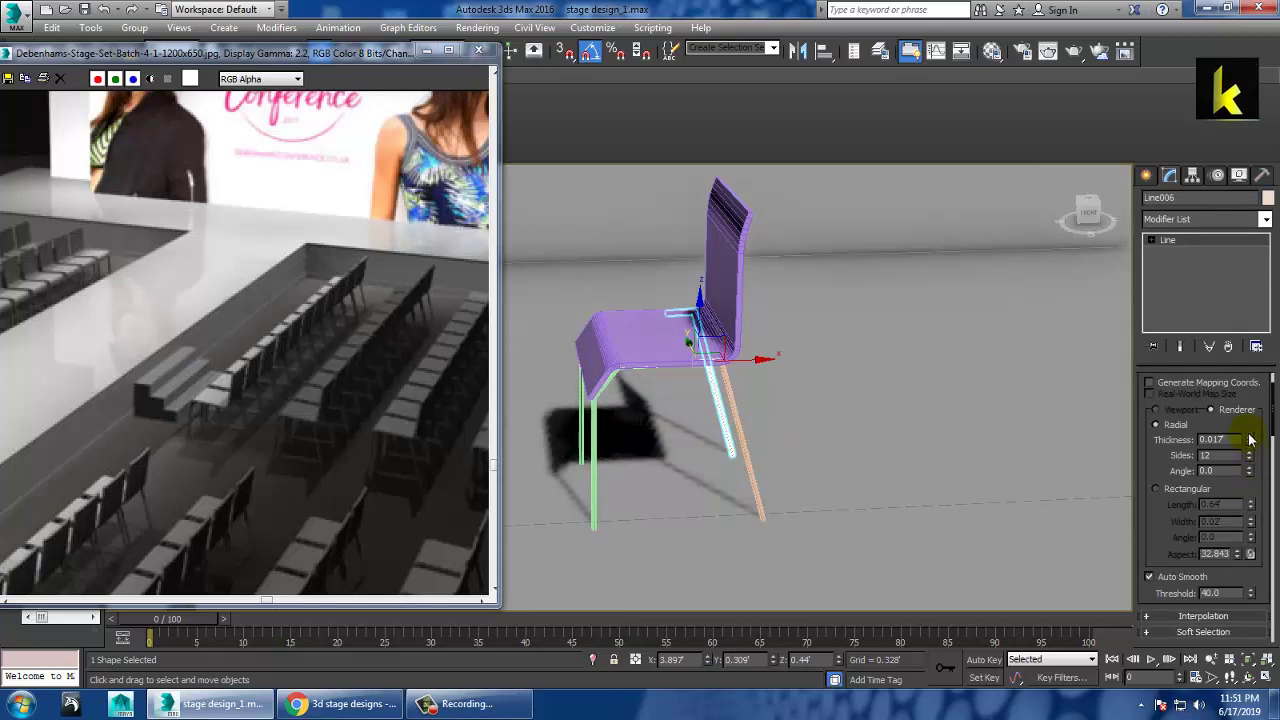
left_click_drag(1249, 441, 1261, 428)
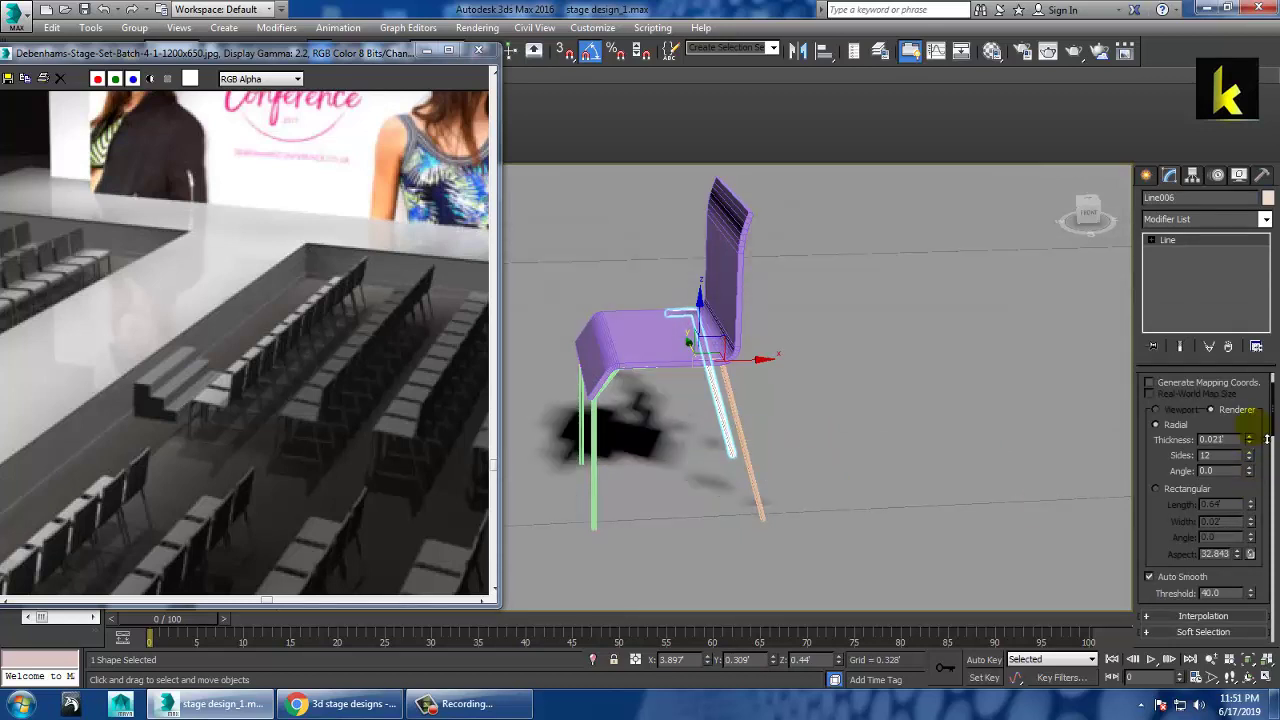
left_click(752, 449)
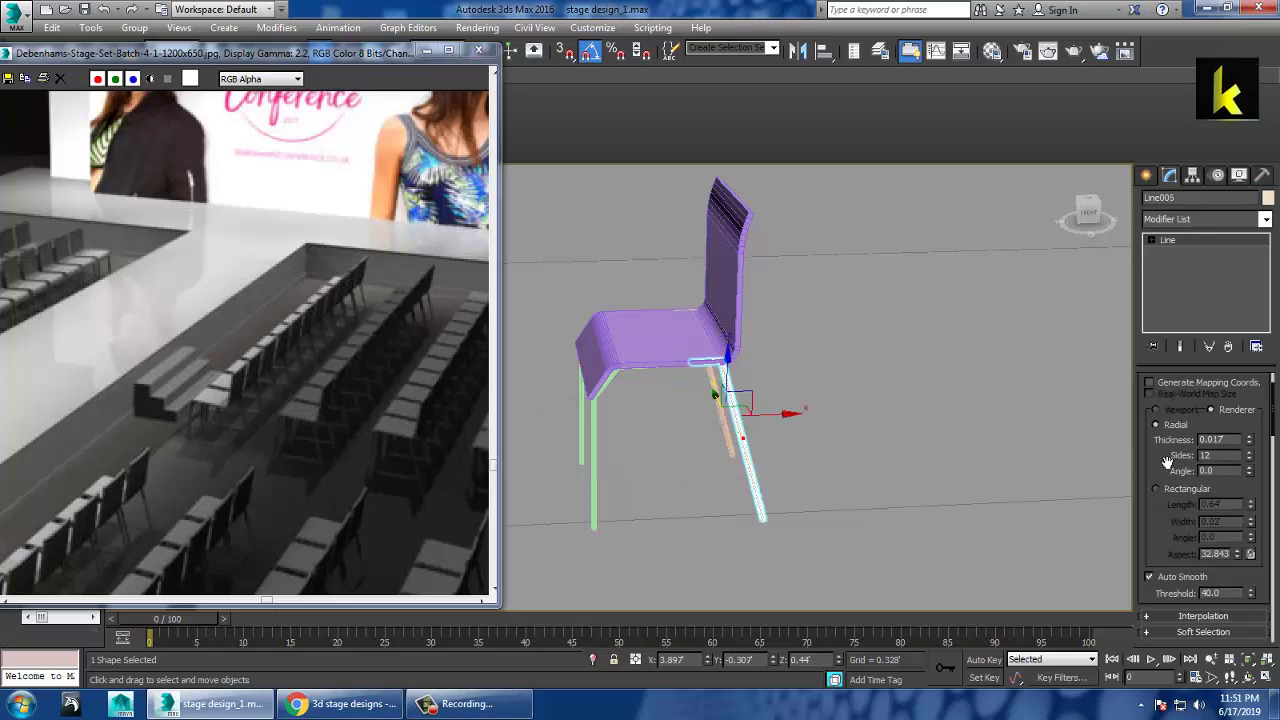
type("0.021")
key("Return")
Step: Set the radial thickness of both front legs to 0.021'
left_click(609, 478)
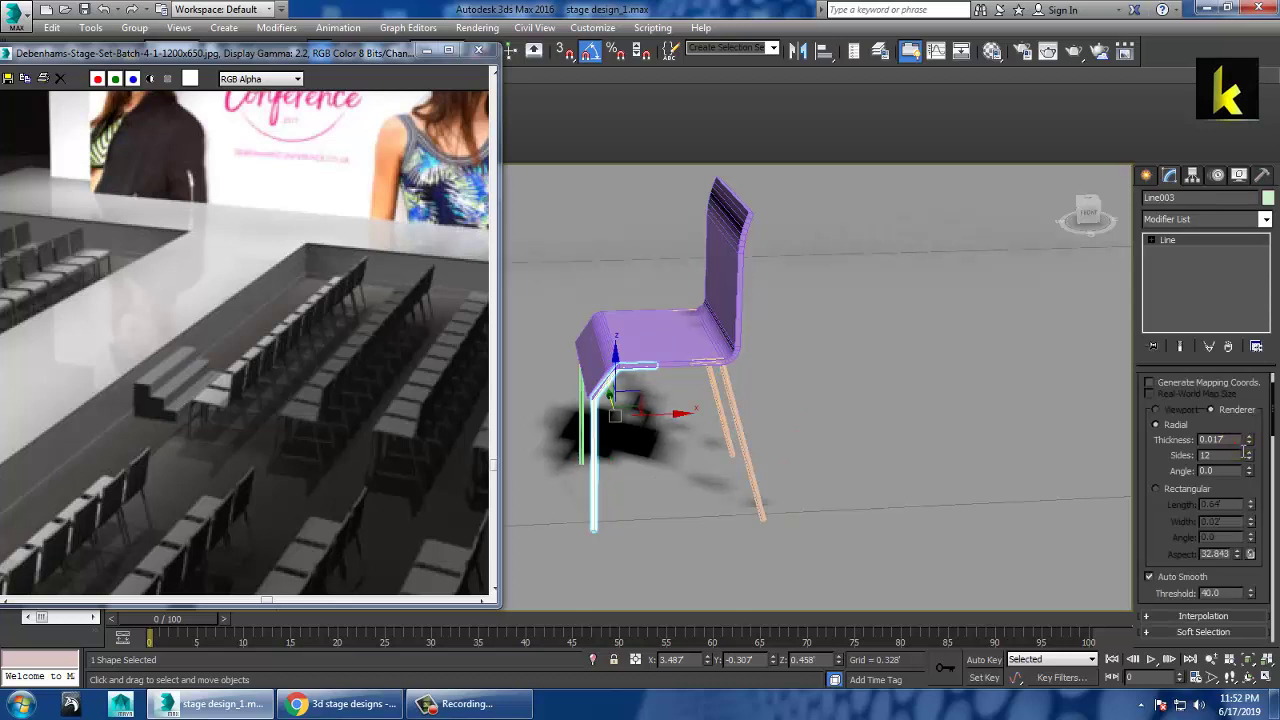
type("0.21")
key("Return")
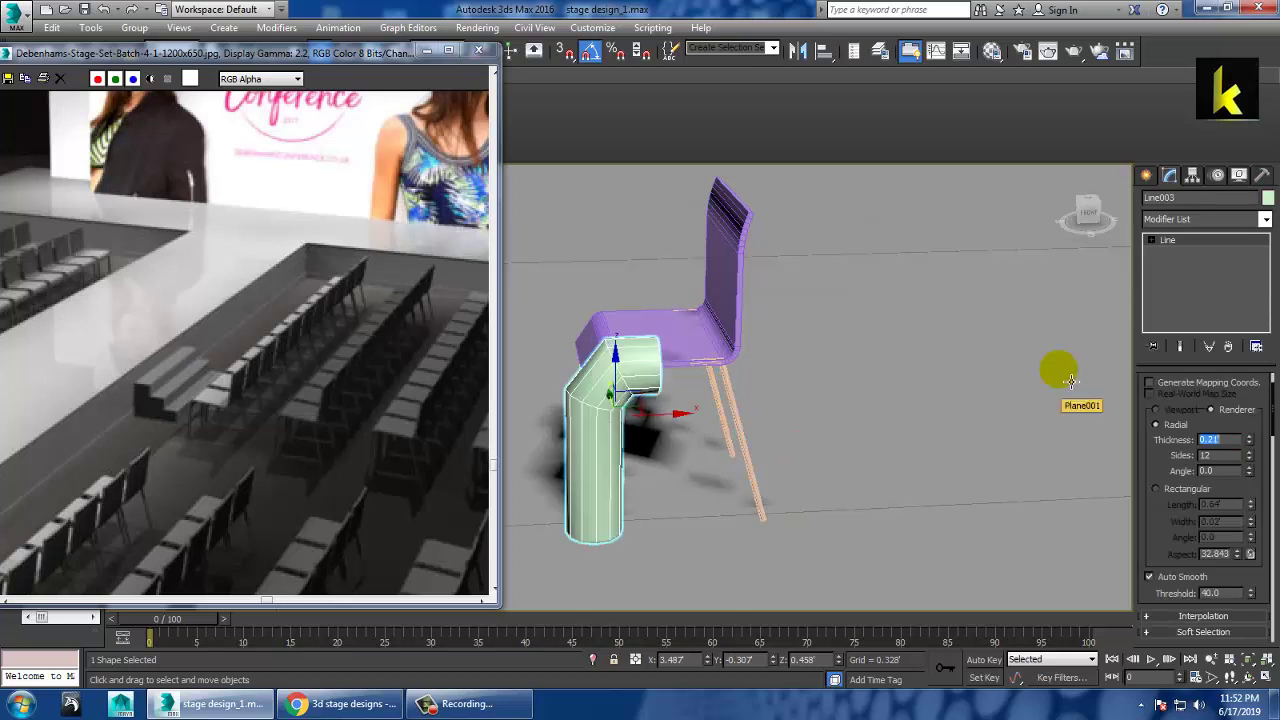
type("0.02")
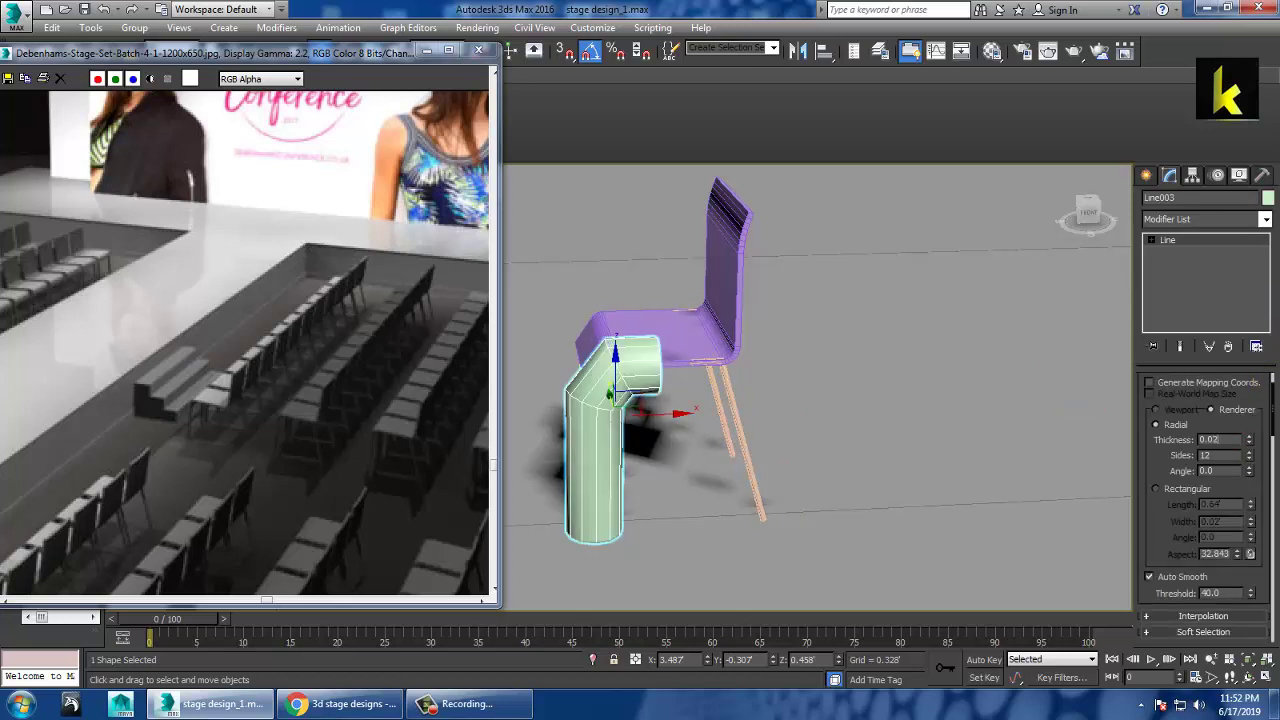
type("1")
key("Return")
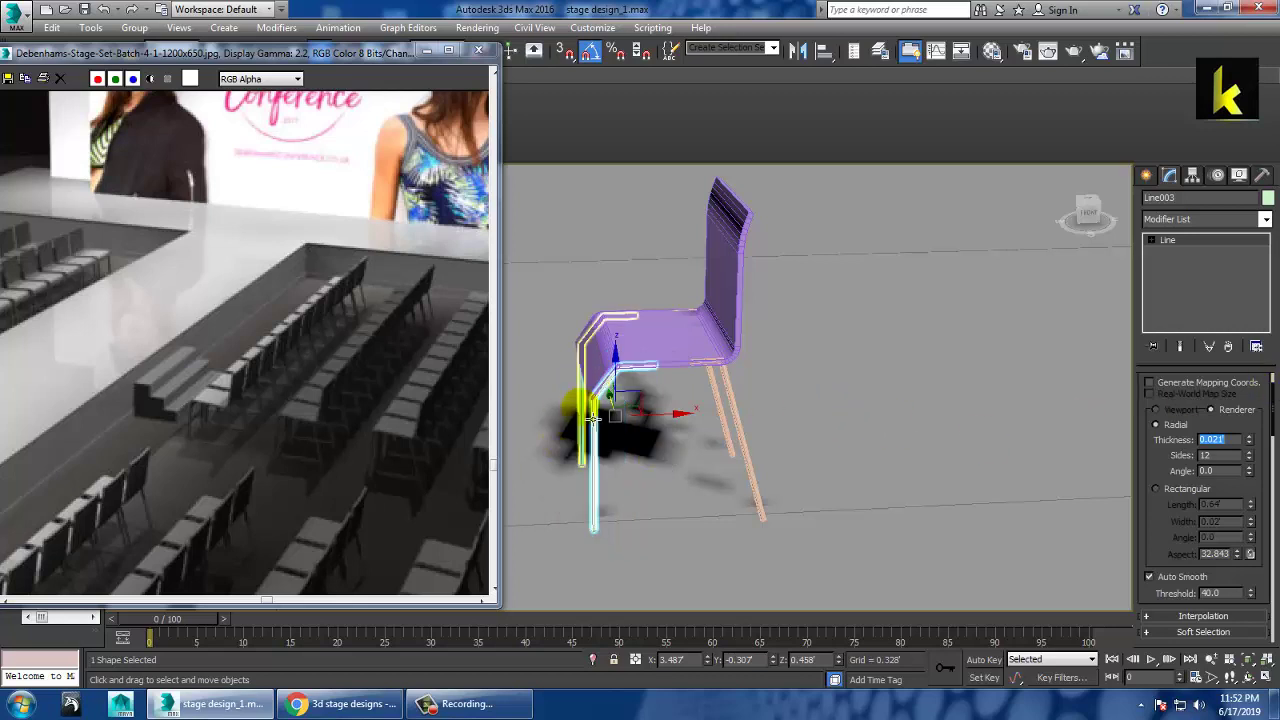
left_click(584, 400)
double_click(1215, 440)
type("0.021")
key("Return")
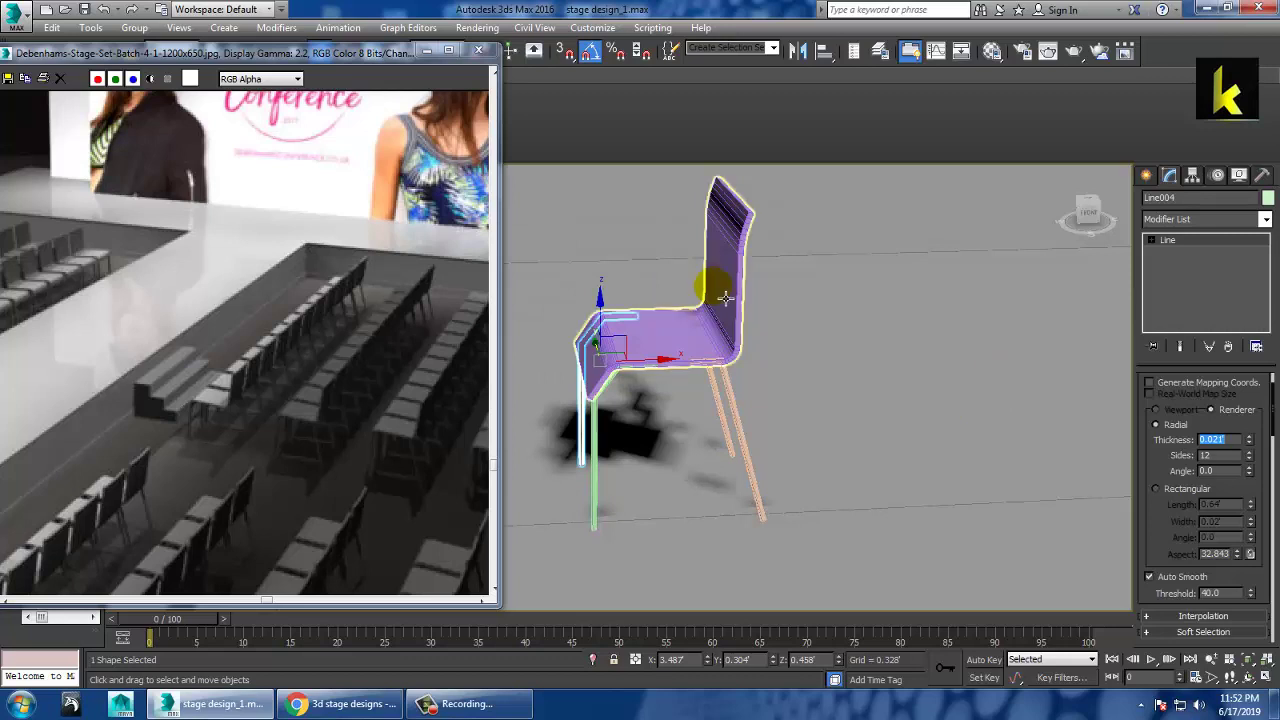
Step: Group the seat and its four legs under the name "chair" and give the group a gray object color
left_click(677, 316, "ctrl")
left_click(603, 433, "ctrl")
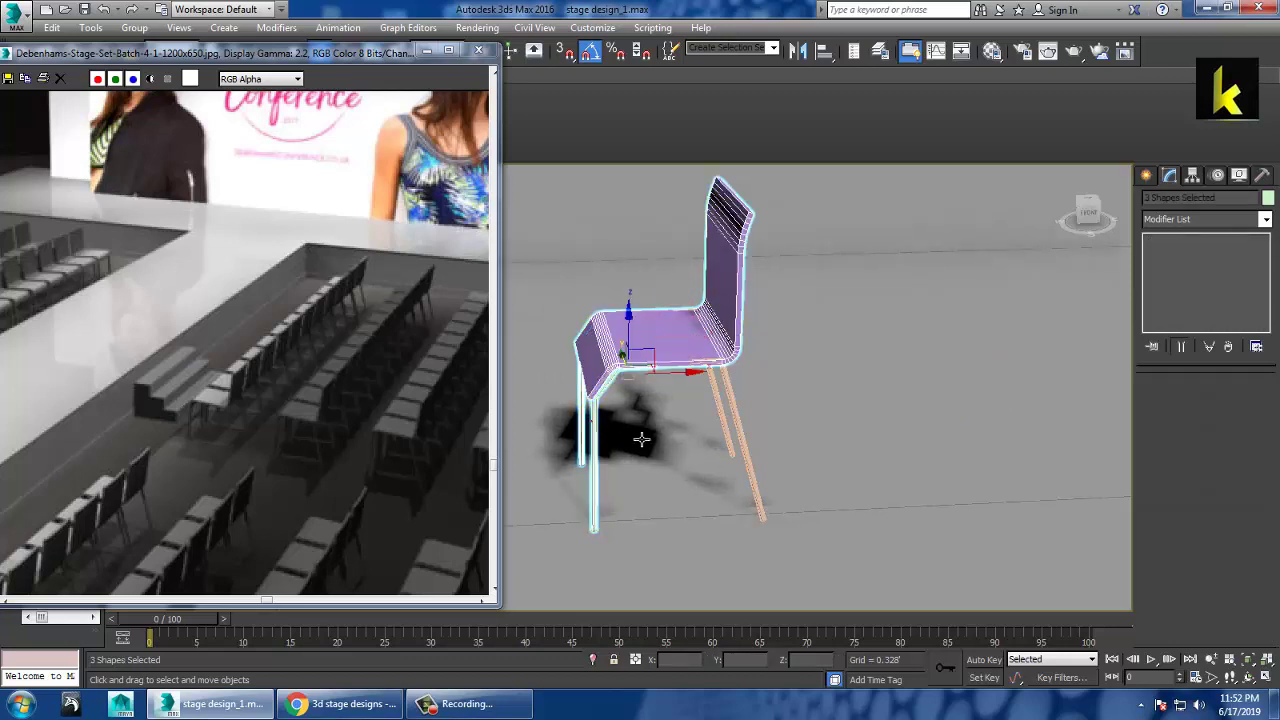
left_click(745, 421, "ctrl")
left_click(730, 419, "ctrl")
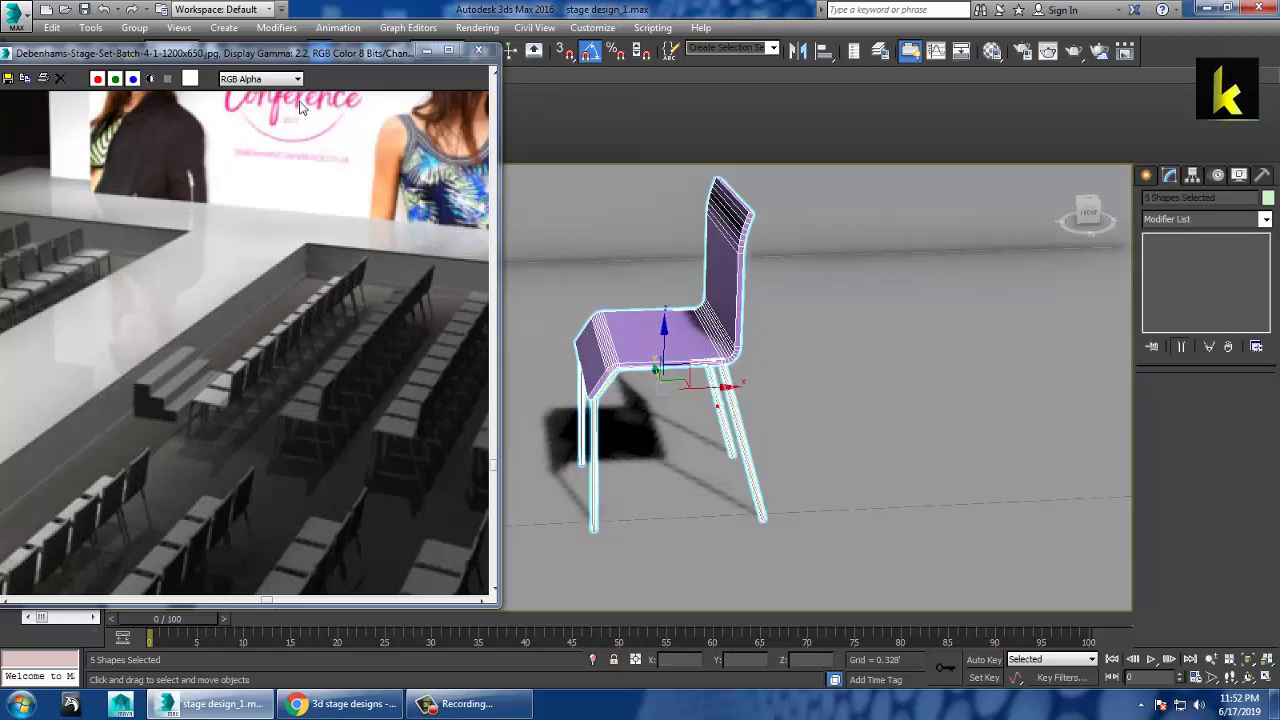
left_click(141, 26)
left_click(153, 48)
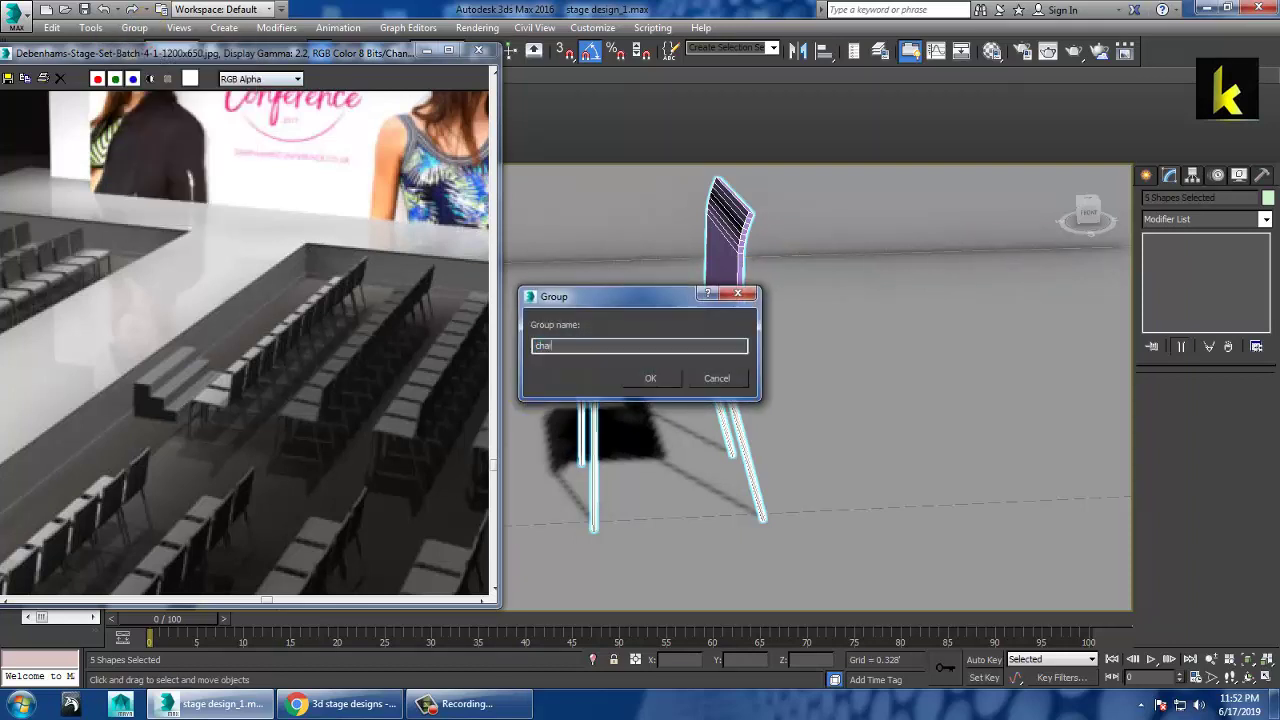
key("Return")
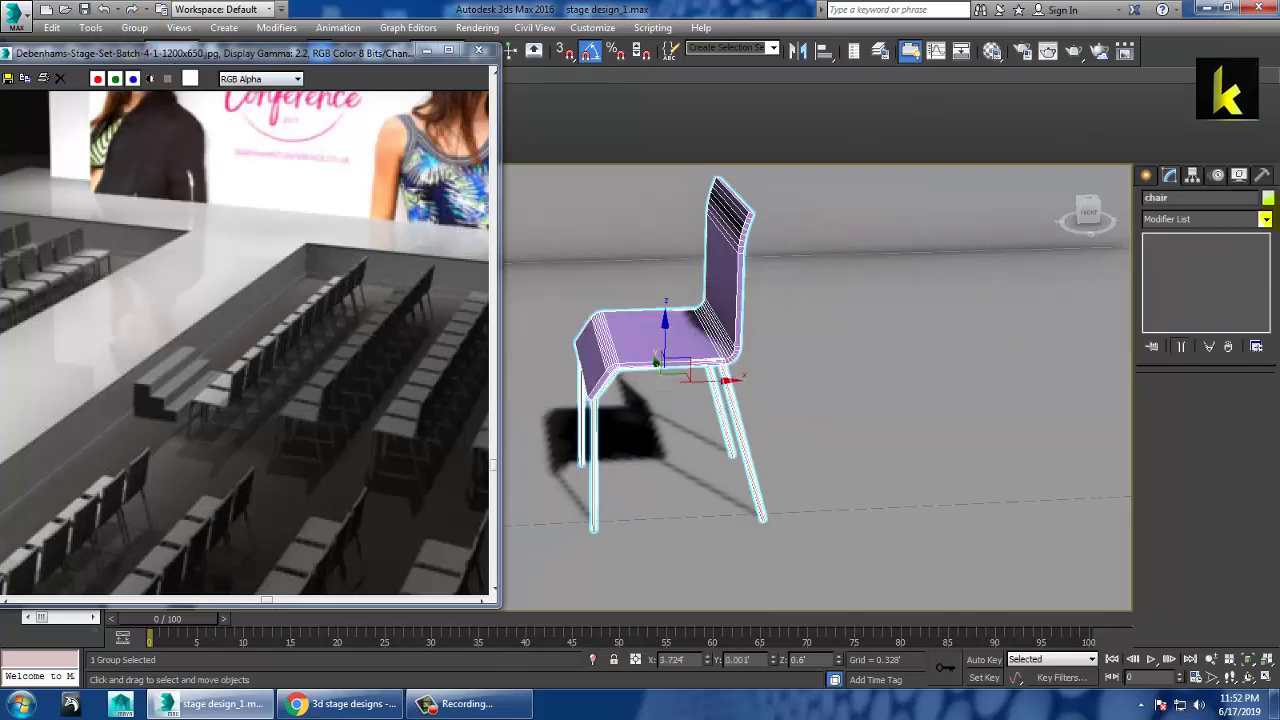
left_click(1269, 198)
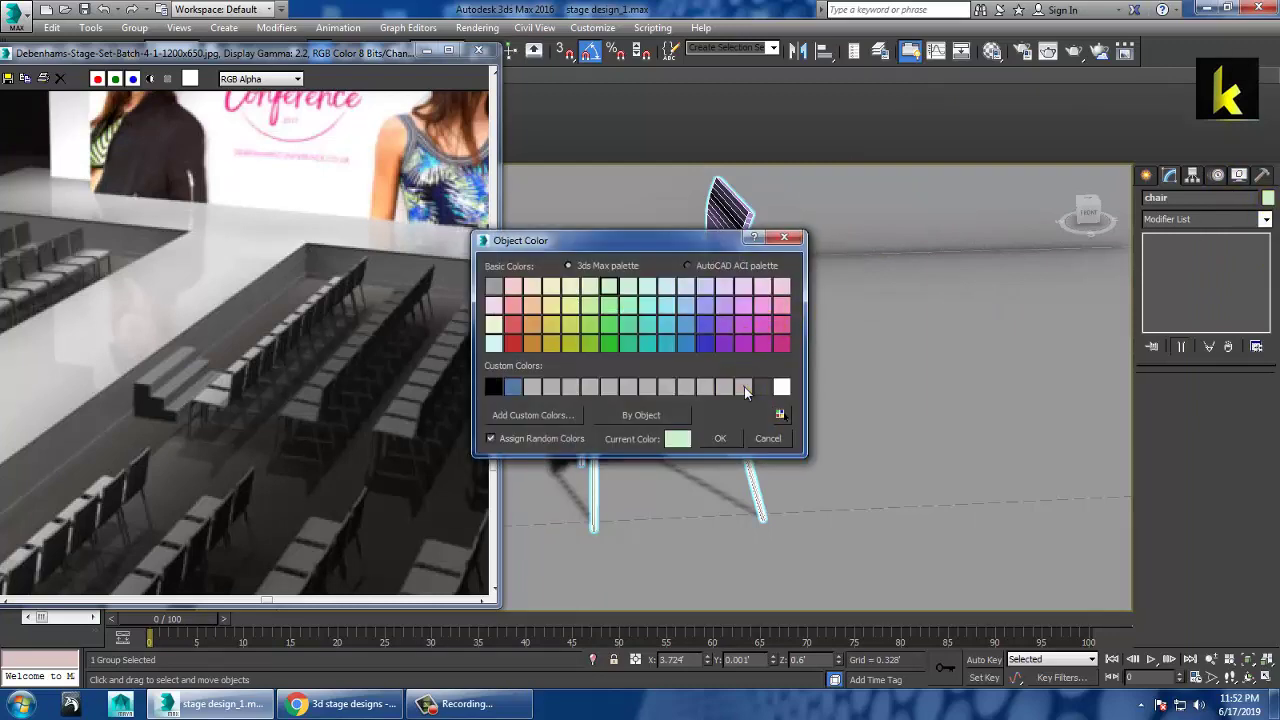
left_click(730, 440)
Step: Move the chair in Top view toward the stage beside the runway, to about X 4.403', Y 2.104'
key("alt+w")
middle_click(571, 317)
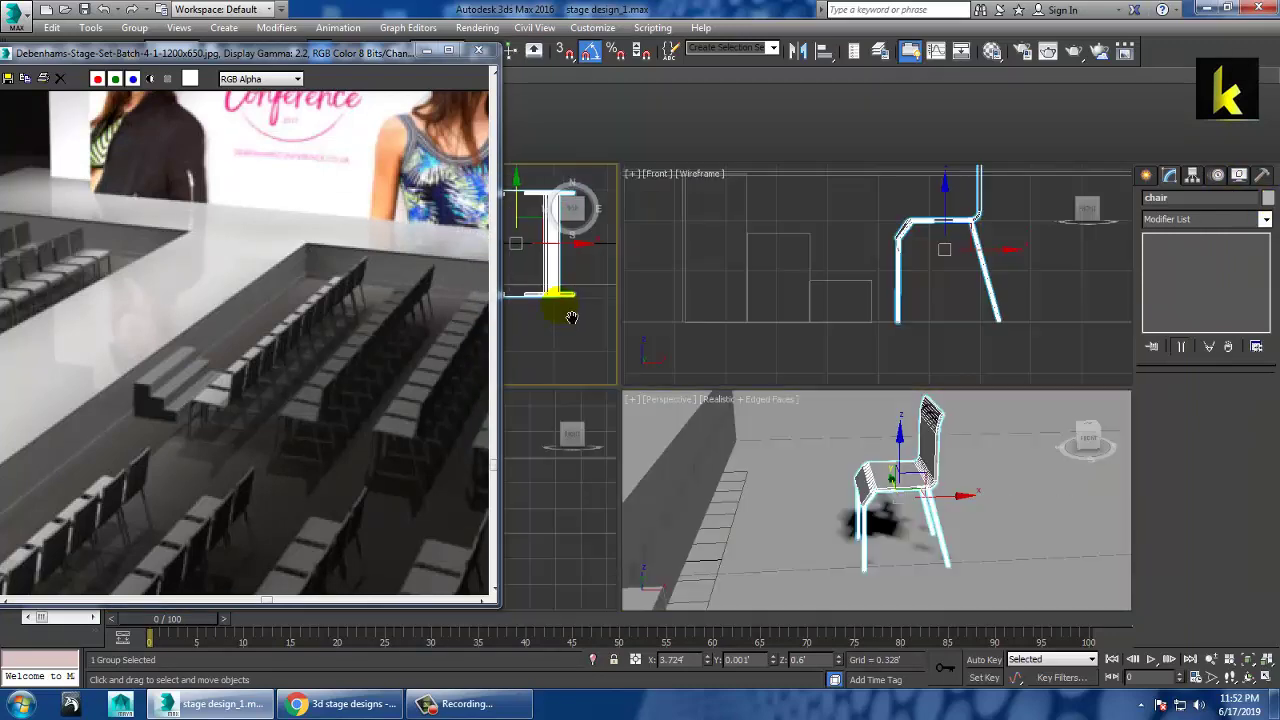
key("alt+w")
scroll(600, 311, "down", 4)
scroll(613, 310, "down", 5)
middle_click_drag(770, 458, 966, 467)
middle_click_drag(834, 367, 838, 375)
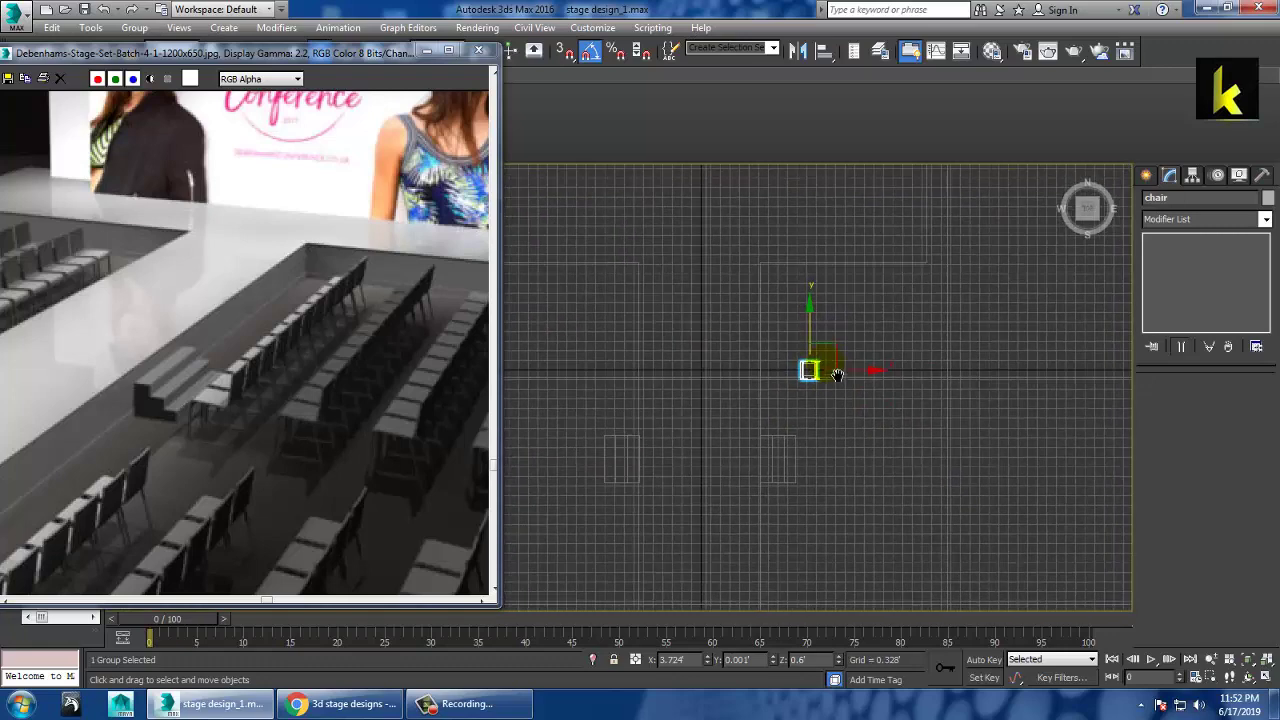
left_click_drag(822, 338, 820, 276)
left_click_drag(858, 320, 880, 320)
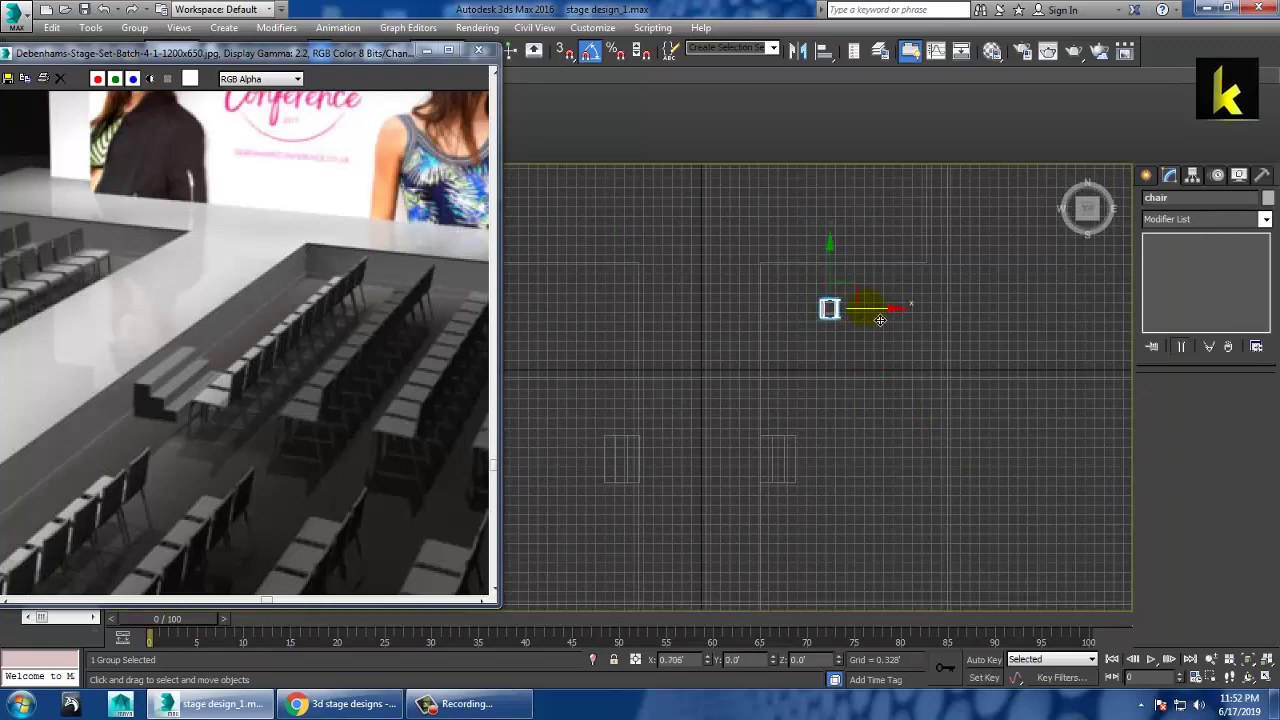
Step: Examine the chair's placement and size on the floor next to the stage in Perspective
key("alt+w")
right_click(937, 590)
key("z")
key("alt+w")
scroll(914, 486, "down", 6)
middle_click_drag(926, 483, 927, 452, "alt")
scroll(927, 452, "up", 3)
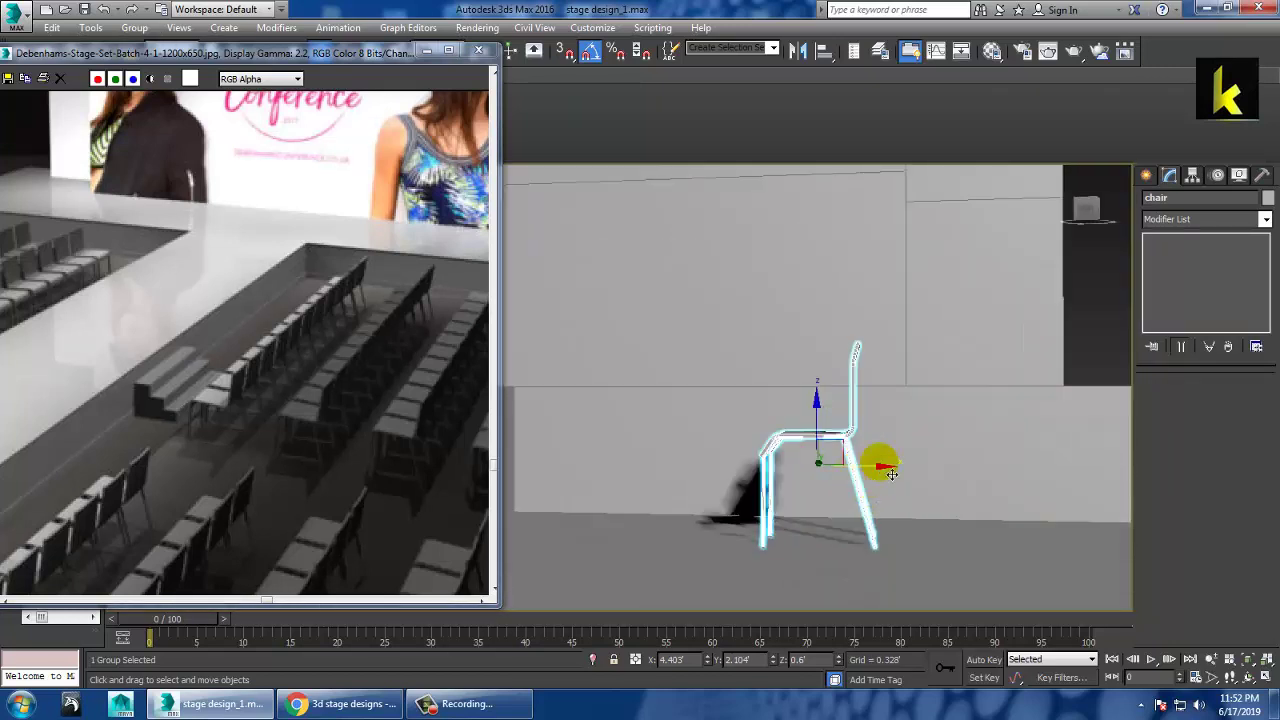
scroll(871, 463, "up", 4)
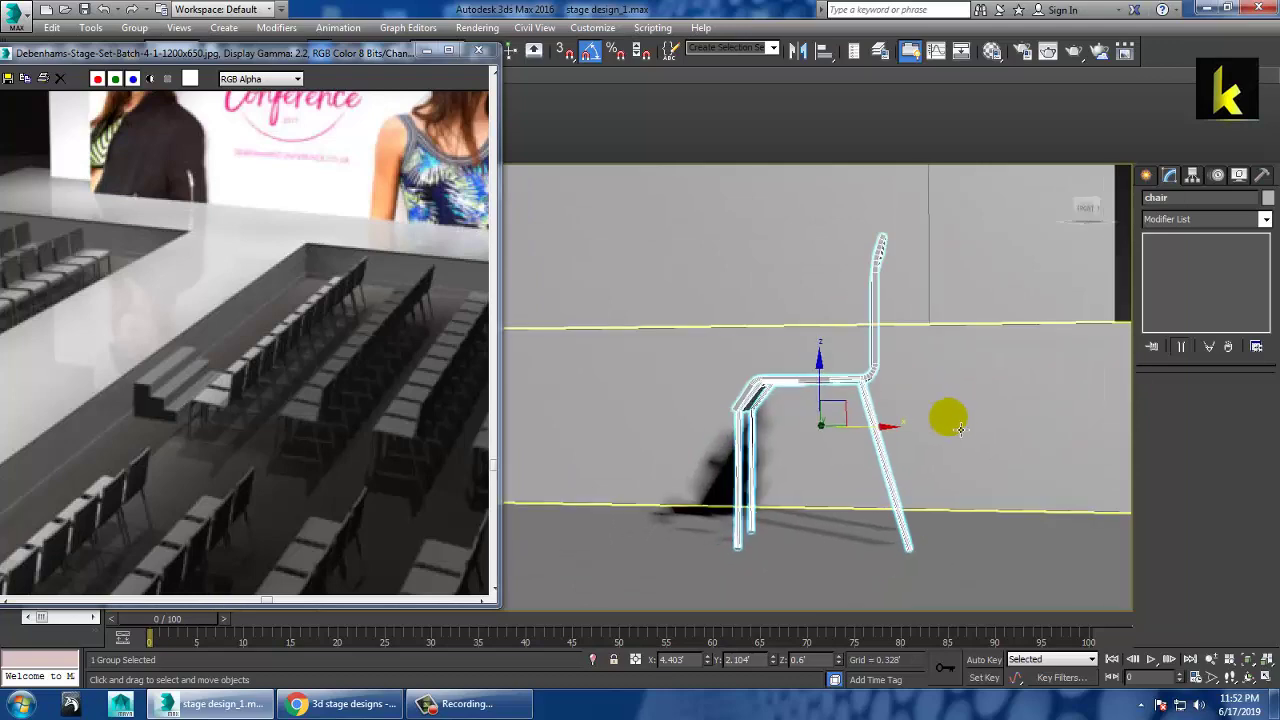
Step: Copy the chair 10 times along Y in Top view, with the first copy at about Y 1.06', forming a row beside the runway
key("alt+w")
right_click(566, 320)
key("alt+w")
middle_click_drag(911, 346, 797, 320)
left_click_drag(822, 254, 836, 286, "shift")
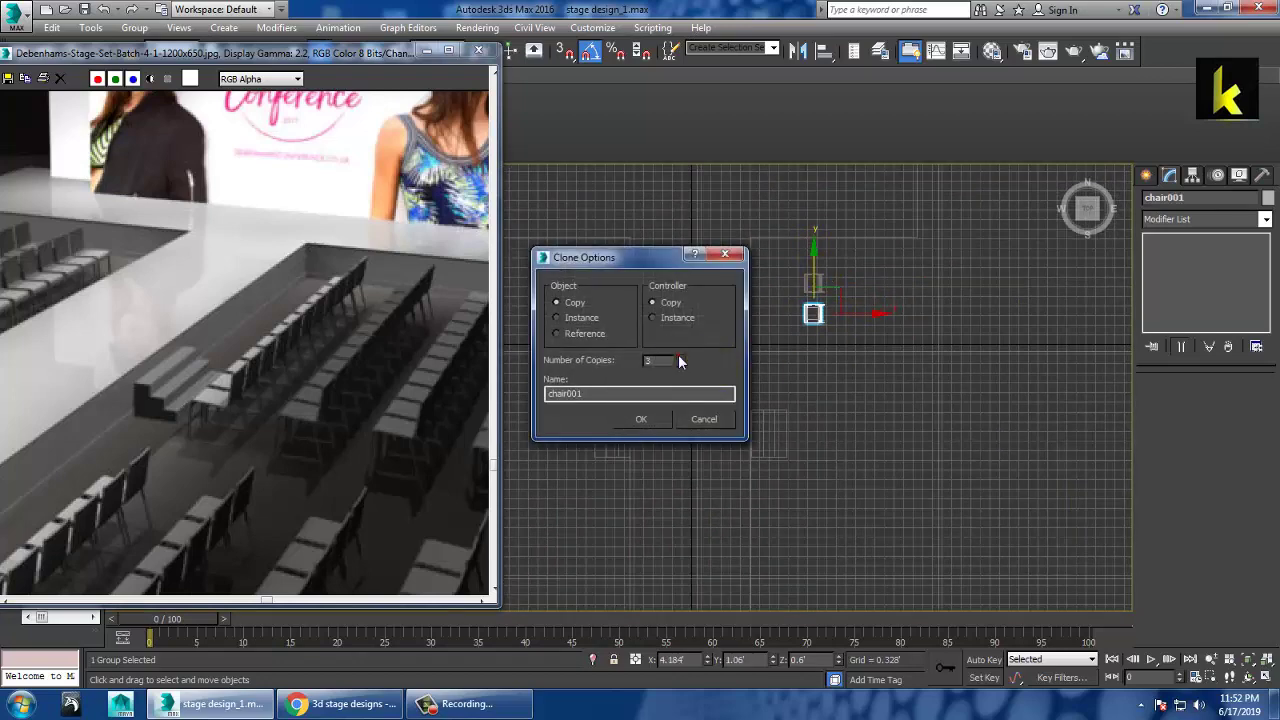
left_click(642, 420)
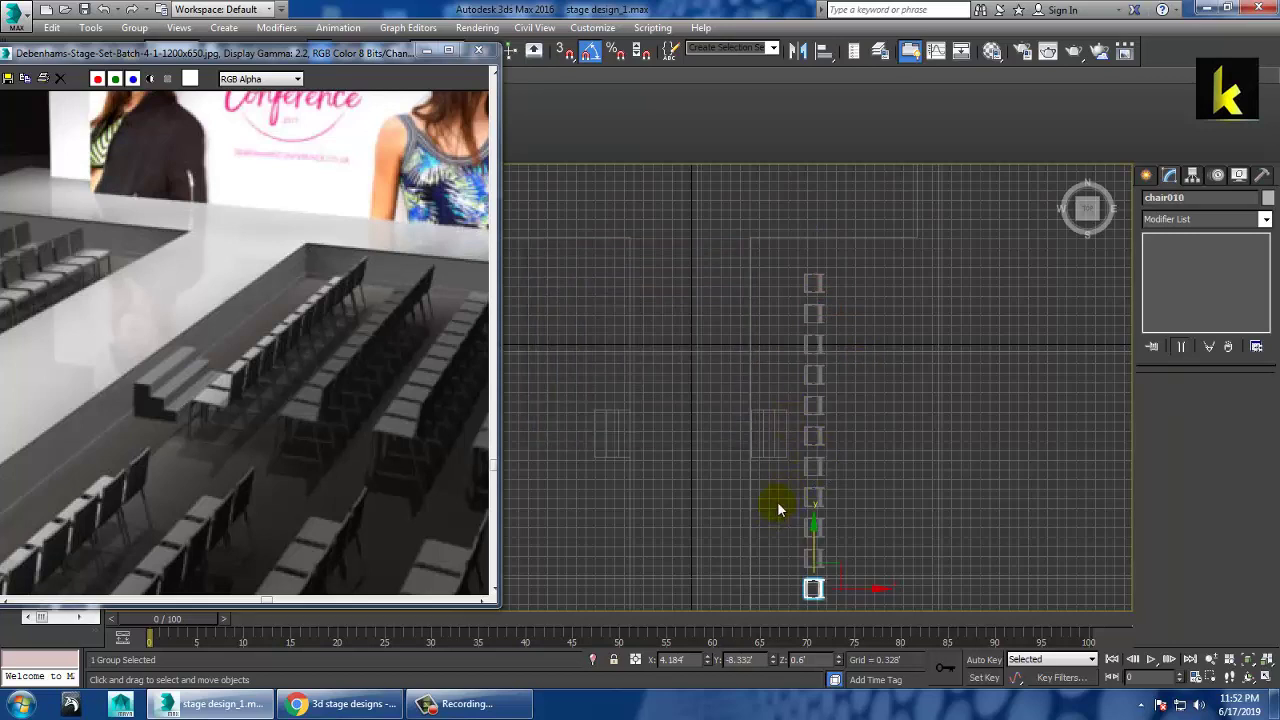
Step: Delete the four chairs at the front end of the row in Top view, leaving seven chairs
left_click_drag(867, 620, 868, 622)
middle_click_drag(898, 494, 885, 445)
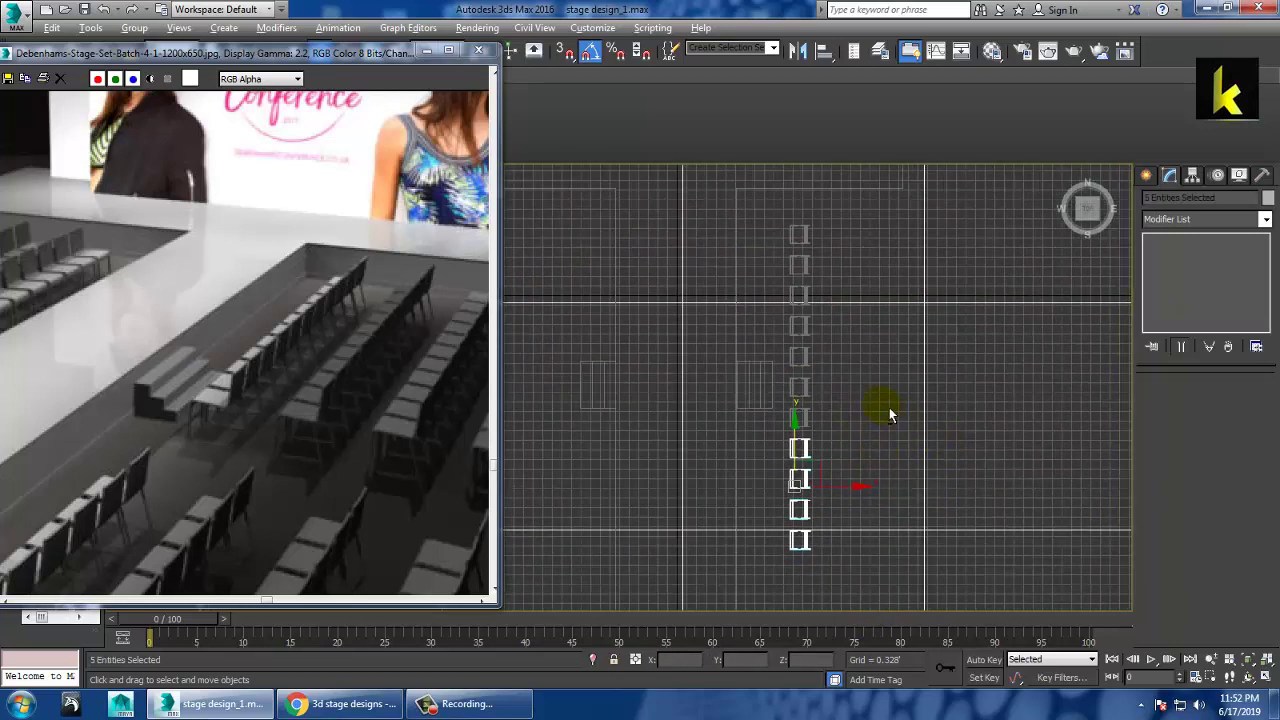
key("Delete")
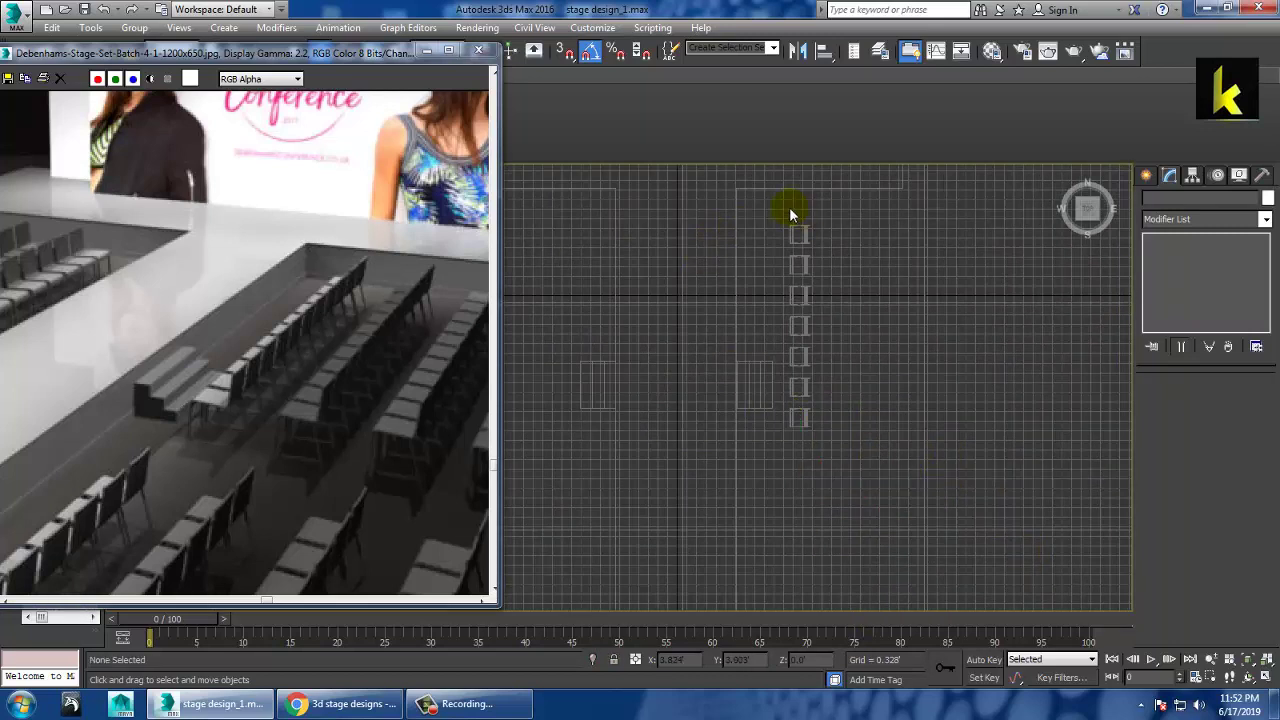
Step: Copy the seven-chair row four times along X, away from the runway, as independent copies to form five rows
left_click_drag(825, 392, 826, 430)
mouse_move(850, 342)
left_mouse_down("shift")
mouse_move(903, 342)
mouse_move(891, 333)
left_mouse_up("shift")
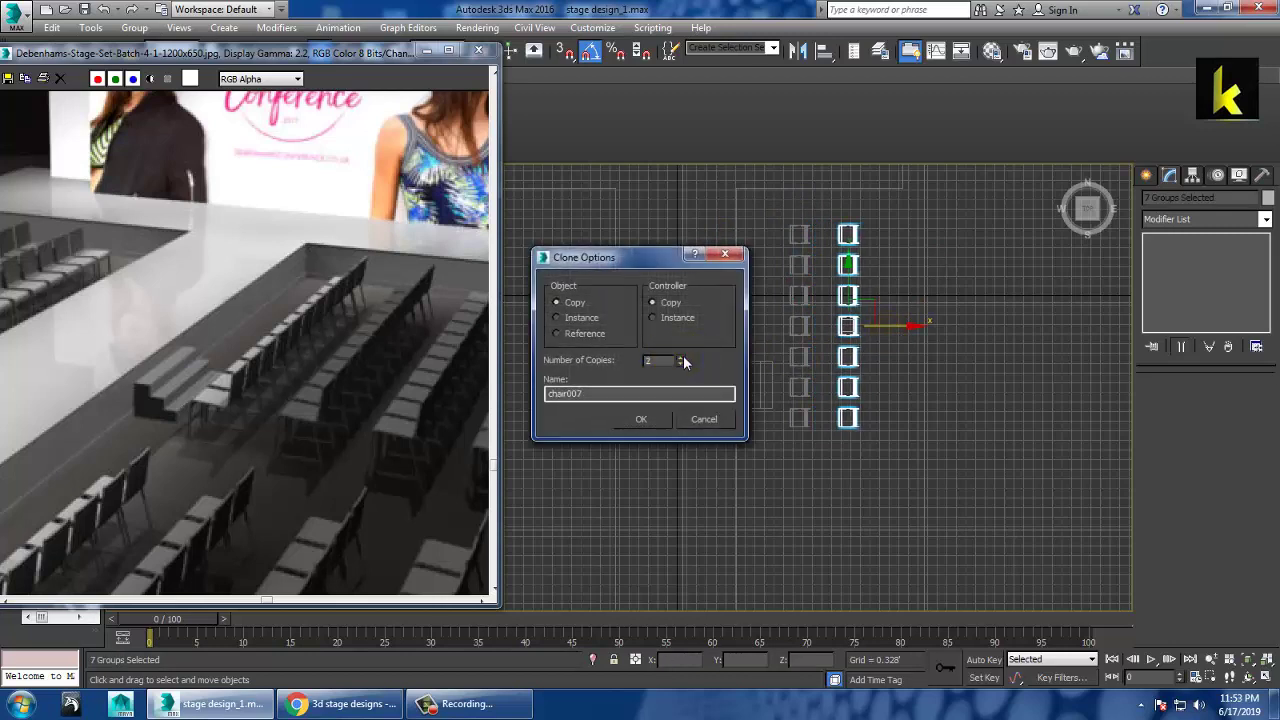
left_click(649, 420)
Step: Examine the chair rows beside the stage in Perspective and compare their layout with the reference image
key("alt+w")
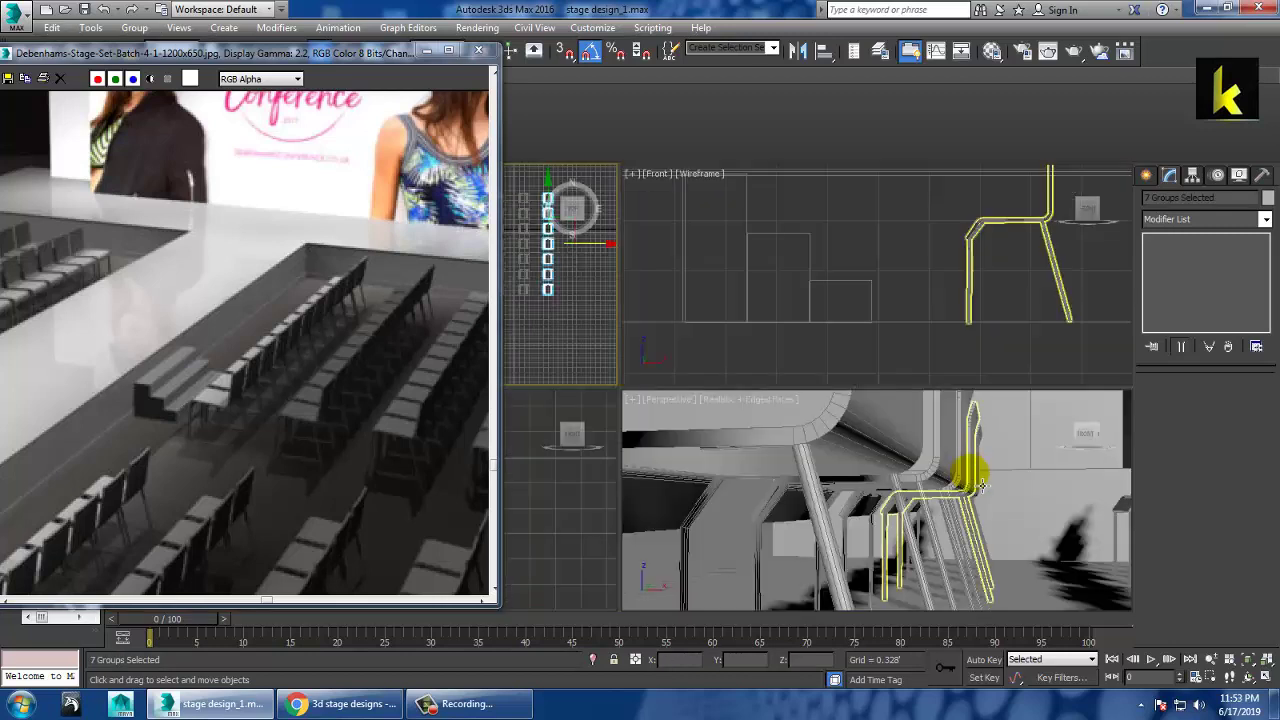
right_click(971, 471)
key("alt+w")
scroll(927, 461, "down", 8)
scroll(908, 434, "up", 5)
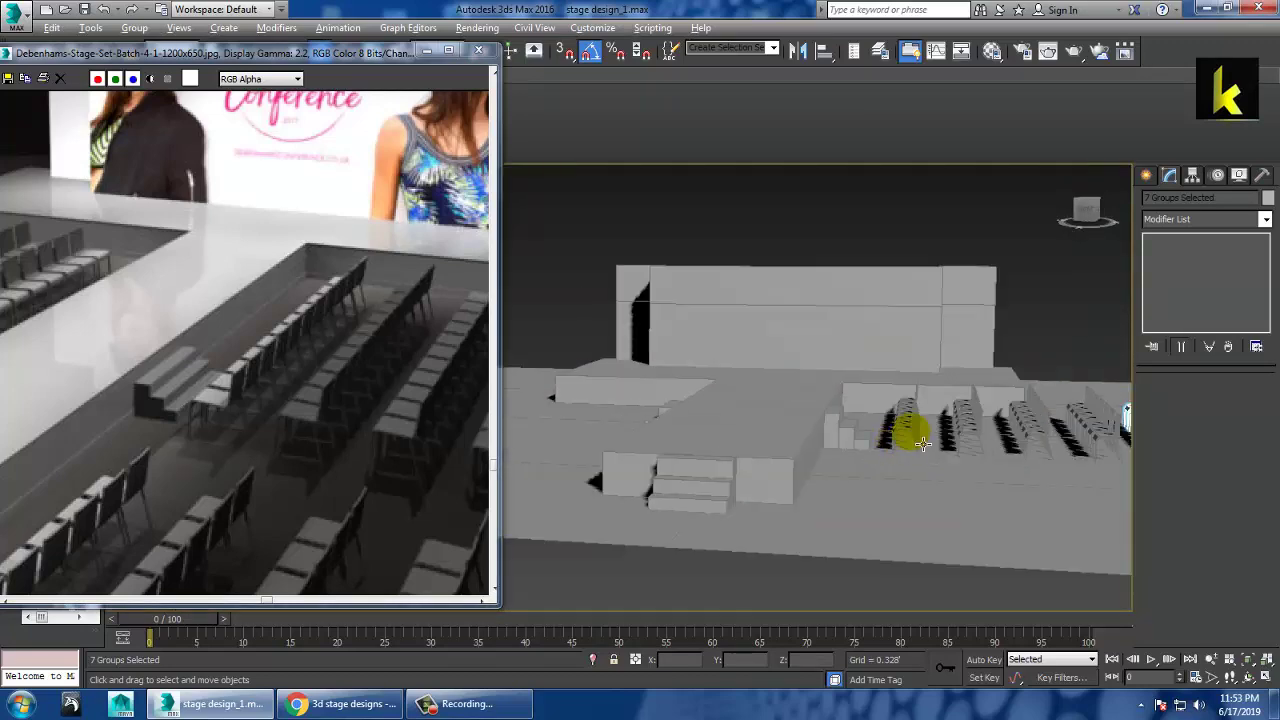
scroll(917, 420, "down", 6)
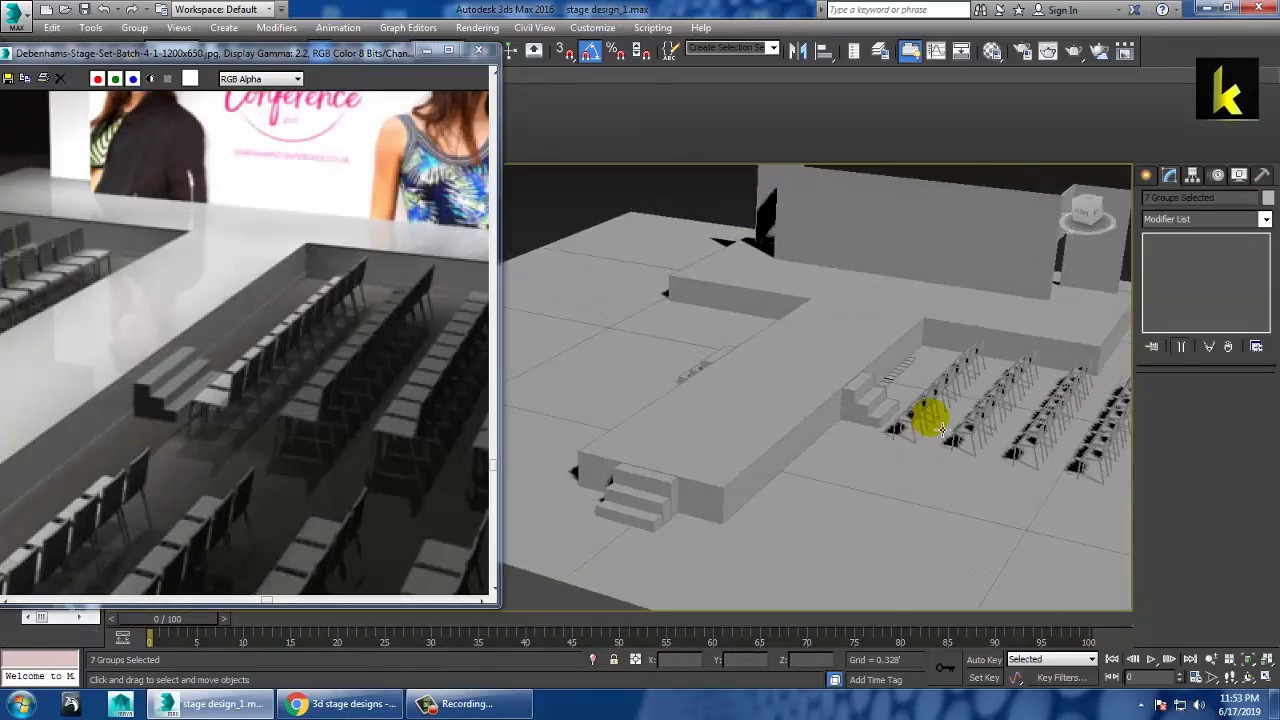
scroll(340, 390, "down", 3)
scroll(324, 364, "down", 3)
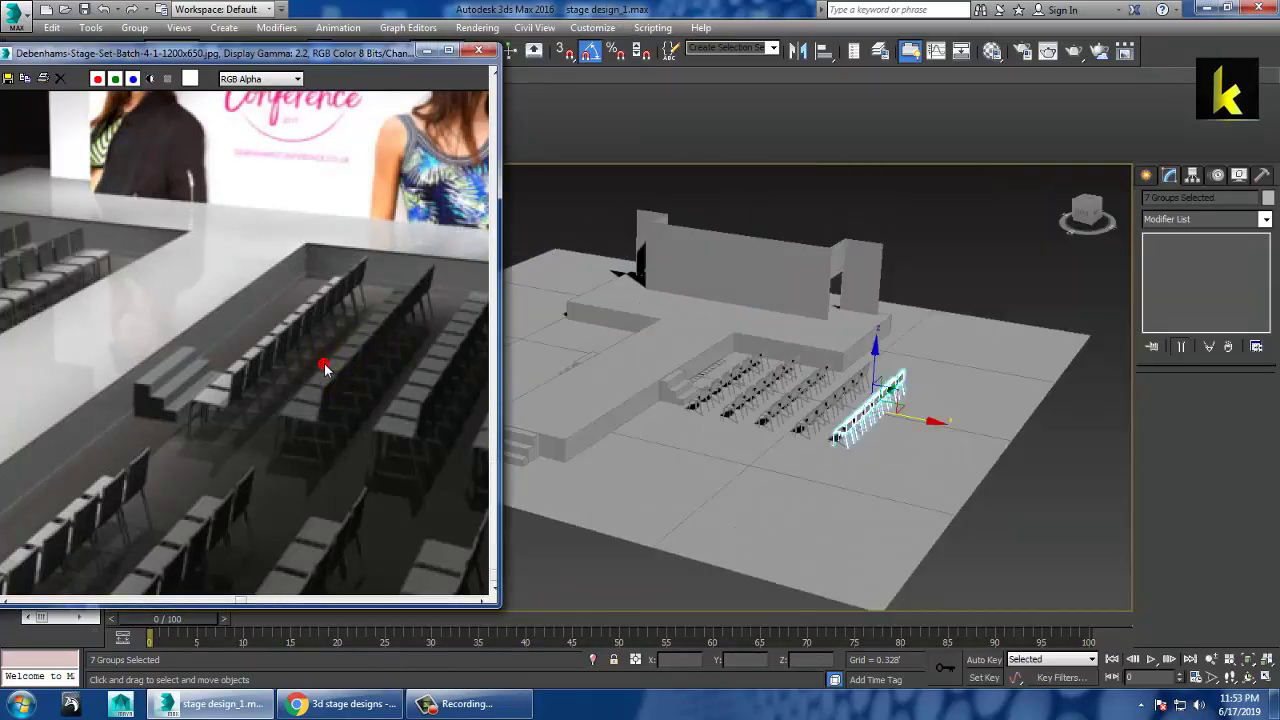
middle_click_drag(892, 422, 903, 463, "alt")
Step: Select all 35 chairs in Top view and copy the block once along Y toward the runway's front end, leaving an aisle between blocks
key("alt+w")
key("alt+w")
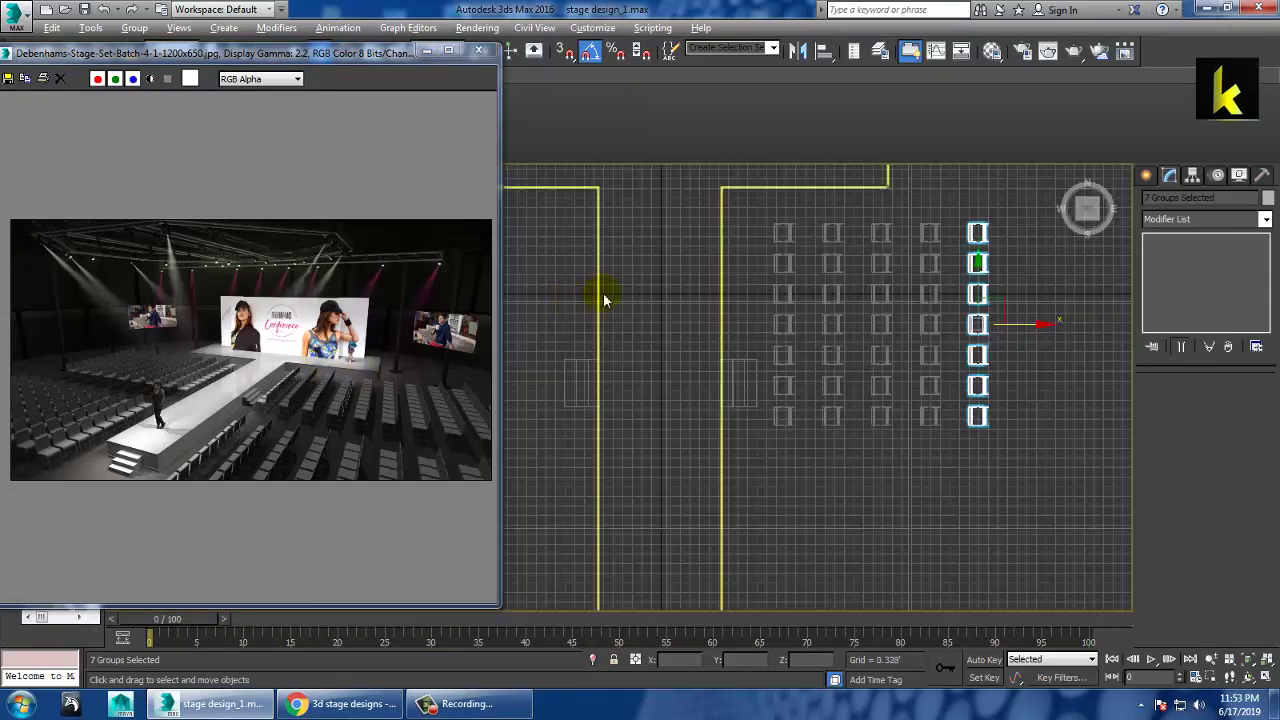
scroll(734, 336, "down", 2)
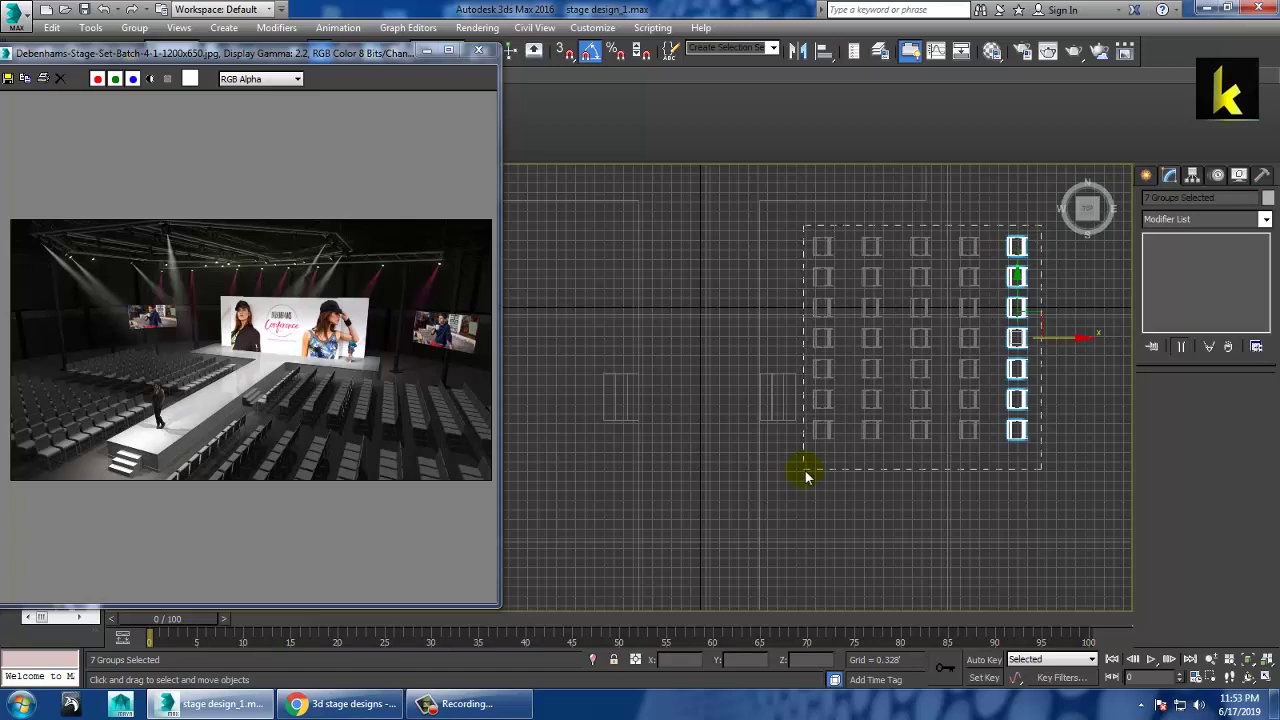
left_click_drag(806, 475, 806, 476)
left_click_drag(1055, 555, 1054, 552, "alt")
middle_click_drag(940, 318, 897, 215)
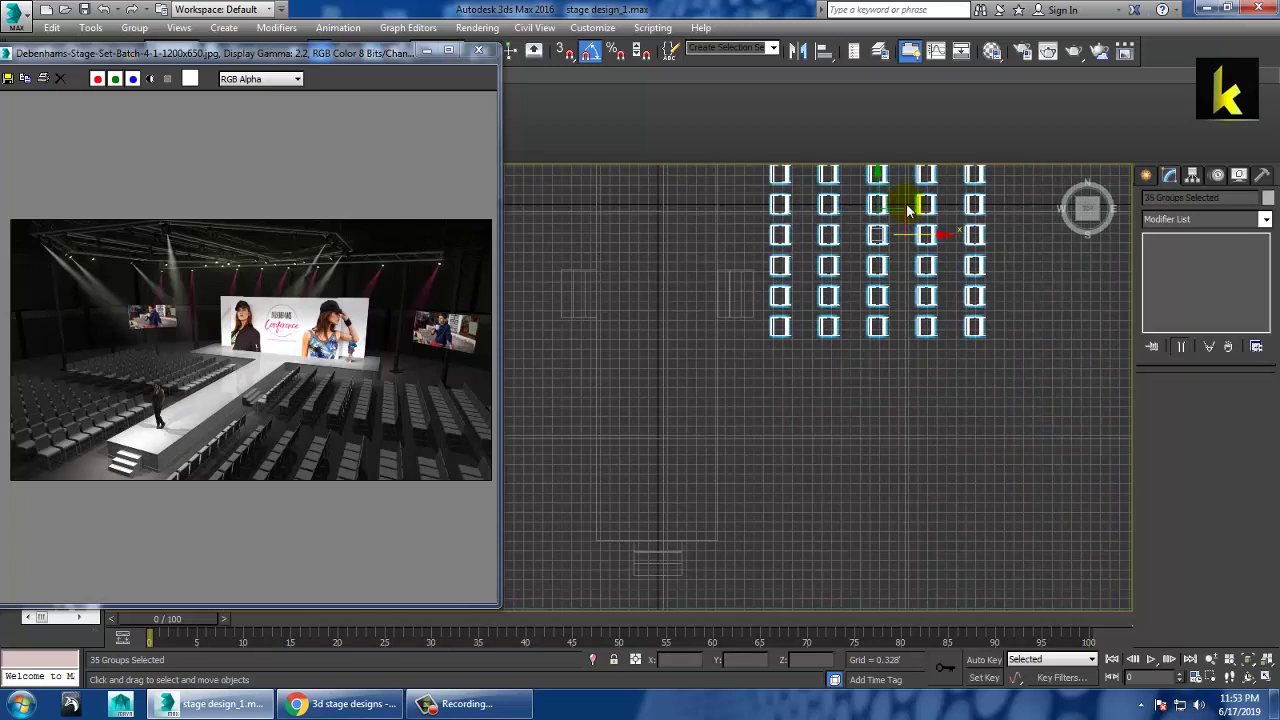
mouse_move(892, 313)
left_mouse_down("shift")
mouse_move(890, 462)
mouse_move(877, 457)
left_mouse_up("shift")
left_click(686, 420)
Step: Mirror all 70 chairs across X as a copy with 0.0' offset and move the copy to the opposite side of the runway
scroll(883, 421, "down", 2)
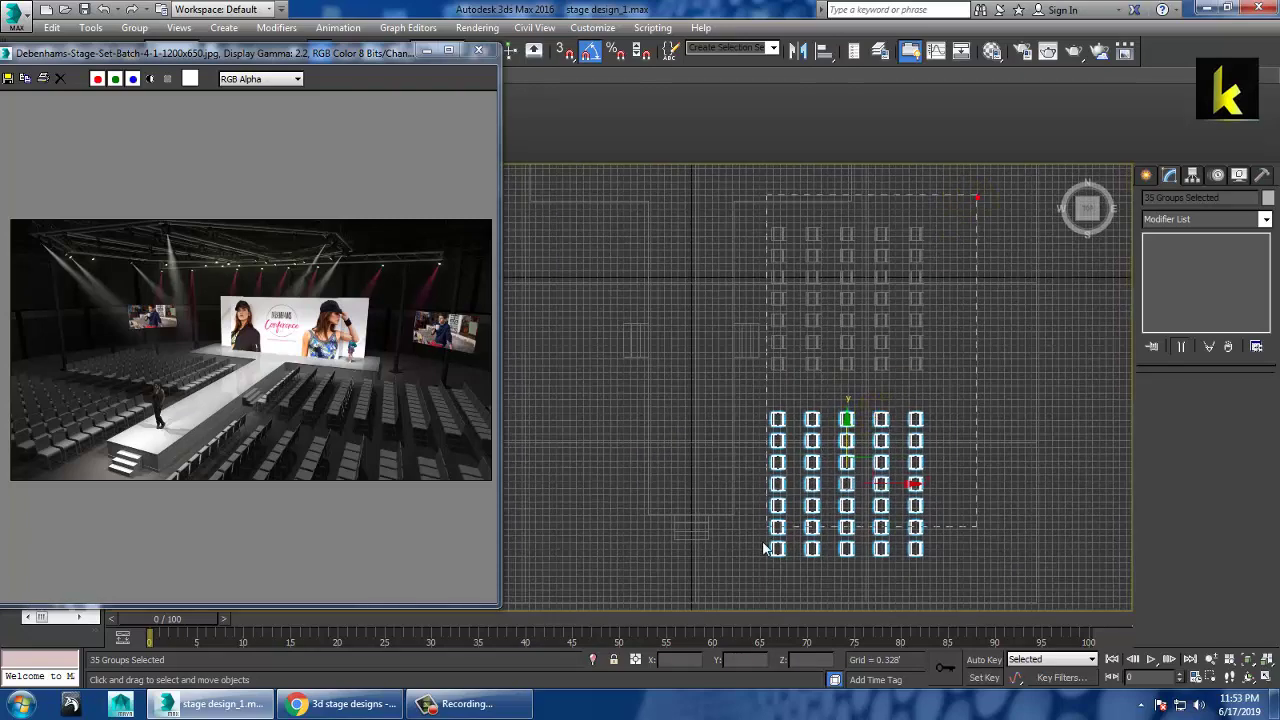
key("ctrl+a")
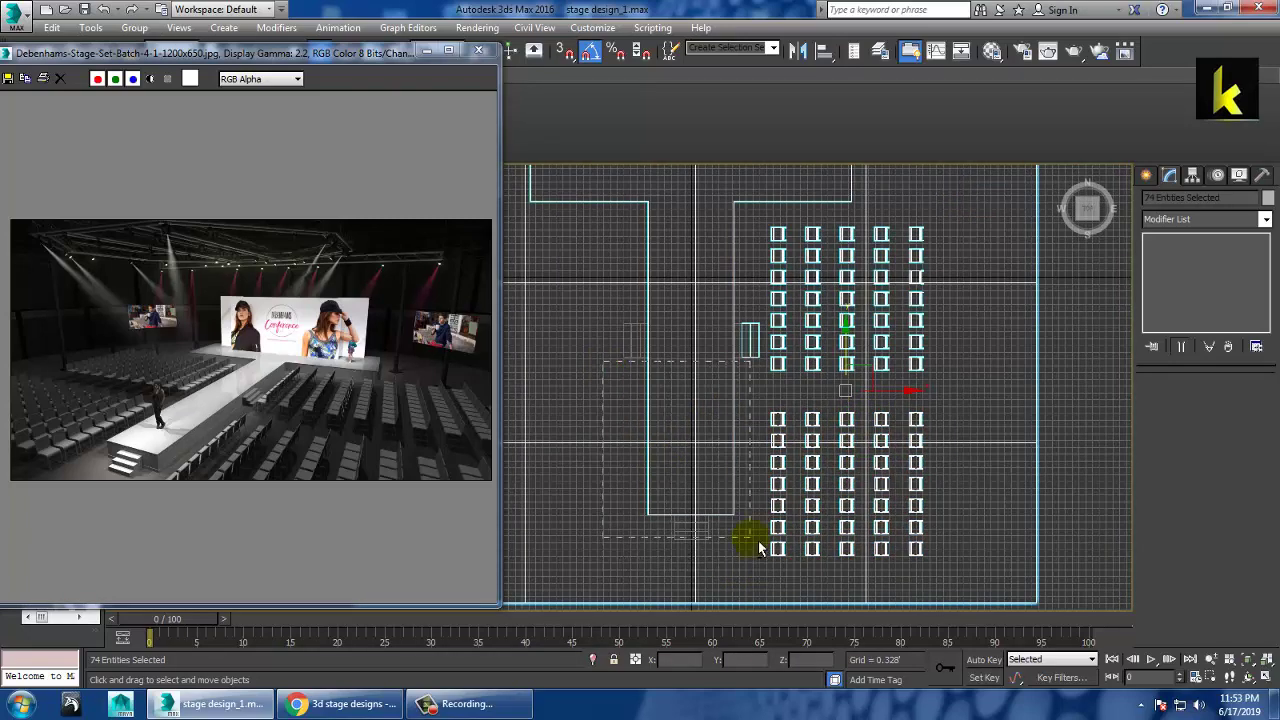
left_click_drag(758, 542, 736, 588, "alt")
left_click_drag(776, 319, 776, 316, "alt")
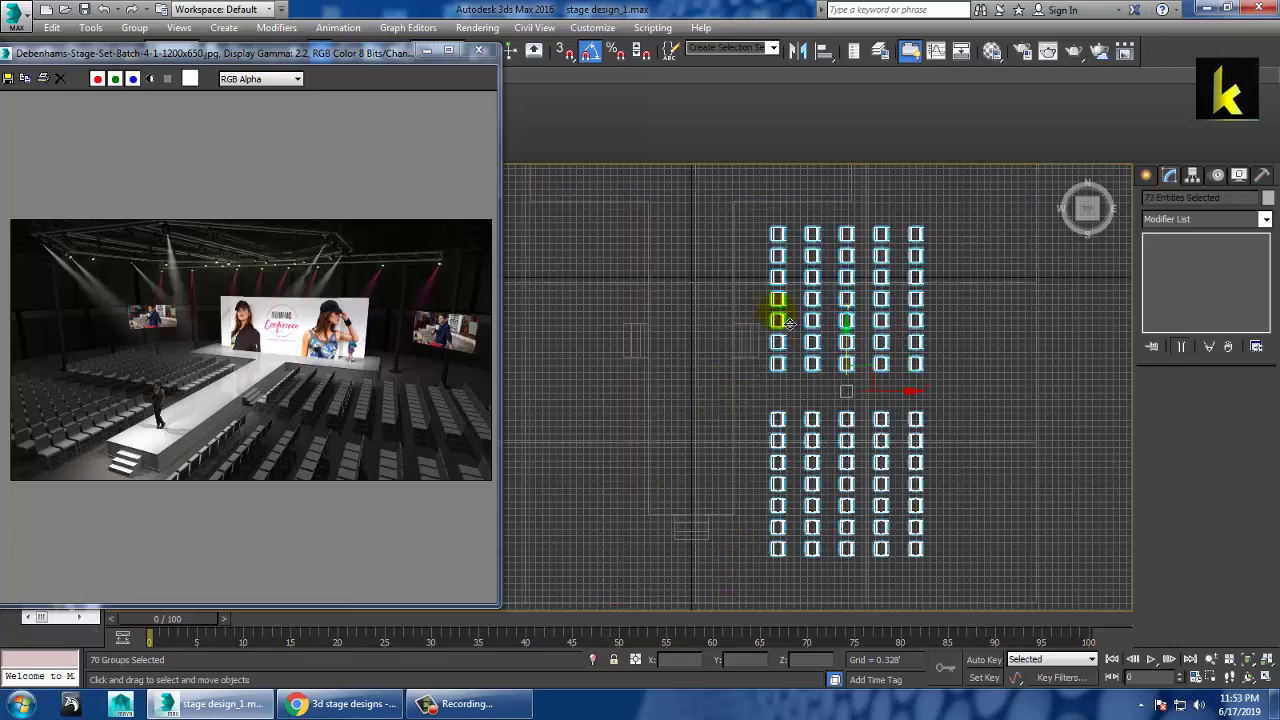
scroll(820, 340, "down", 3)
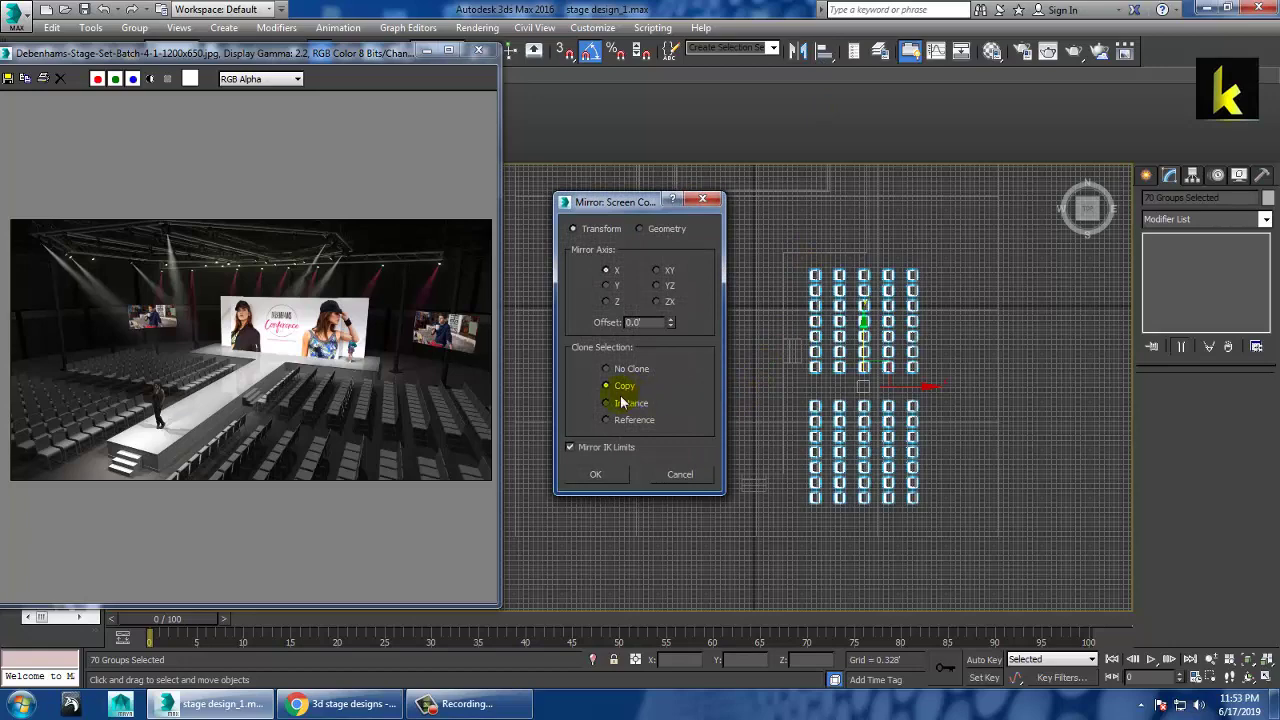
left_click(615, 477)
left_click_drag(933, 392, 706, 394)
Step: Examine the chair blocks on both sides of the runway in Perspective, then their overall layout in Top view
key("alt+w")
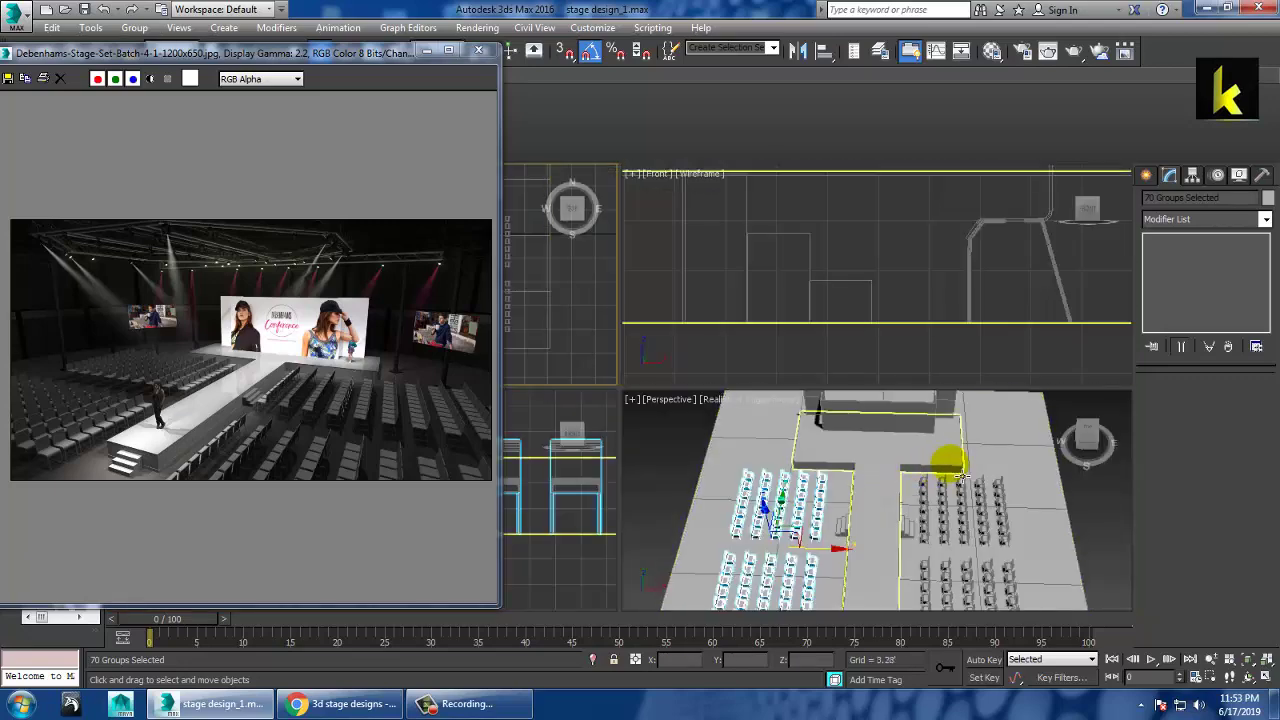
middle_click(958, 475)
key("alt+w")
middle_click_drag(942, 475, 888, 416, "alt")
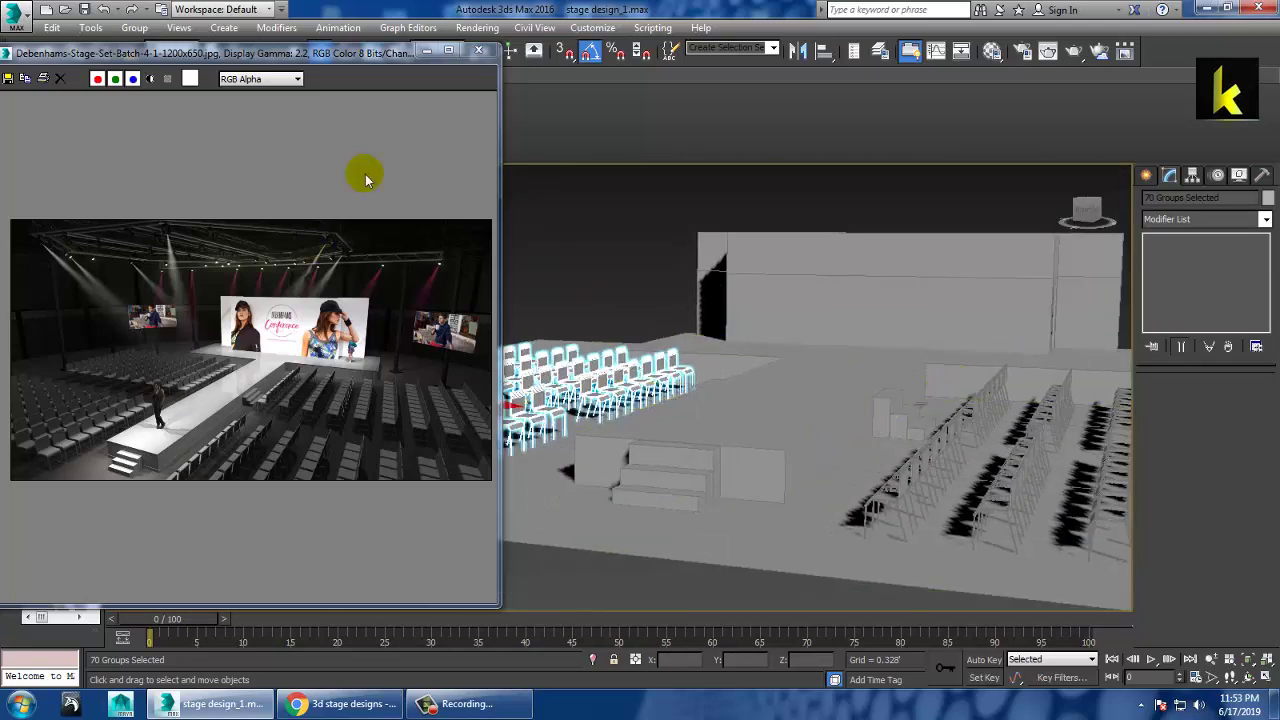
middle_click_drag(915, 477, 1000, 465, "alt")
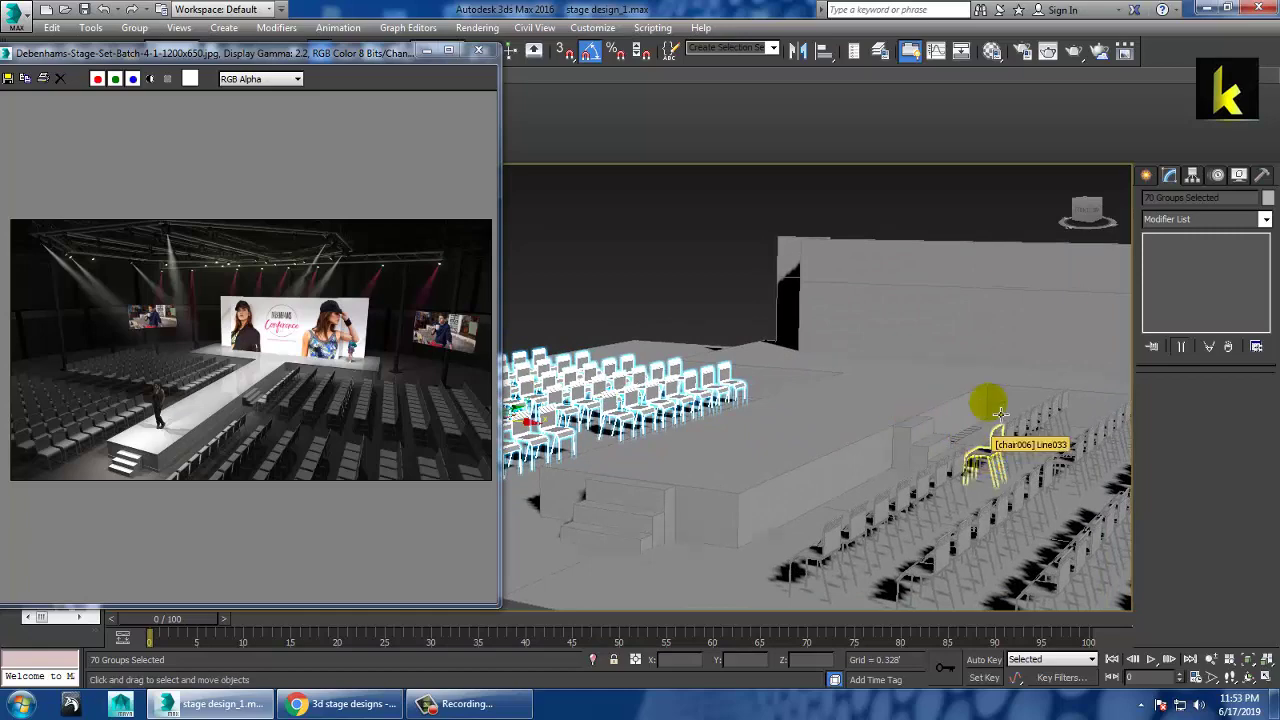
key("alt+w")
right_click(571, 308)
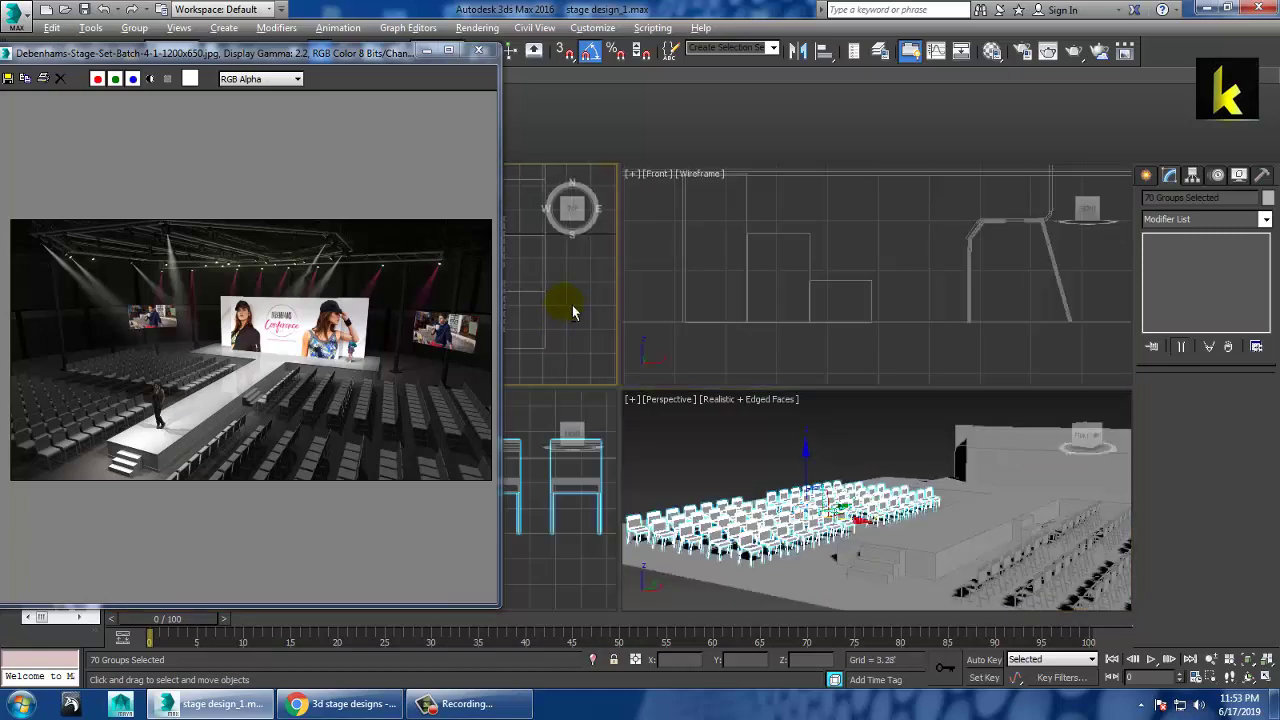
key("alt+w")
scroll(768, 298, "down", 5)
middle_click_drag(773, 330, 727, 366)
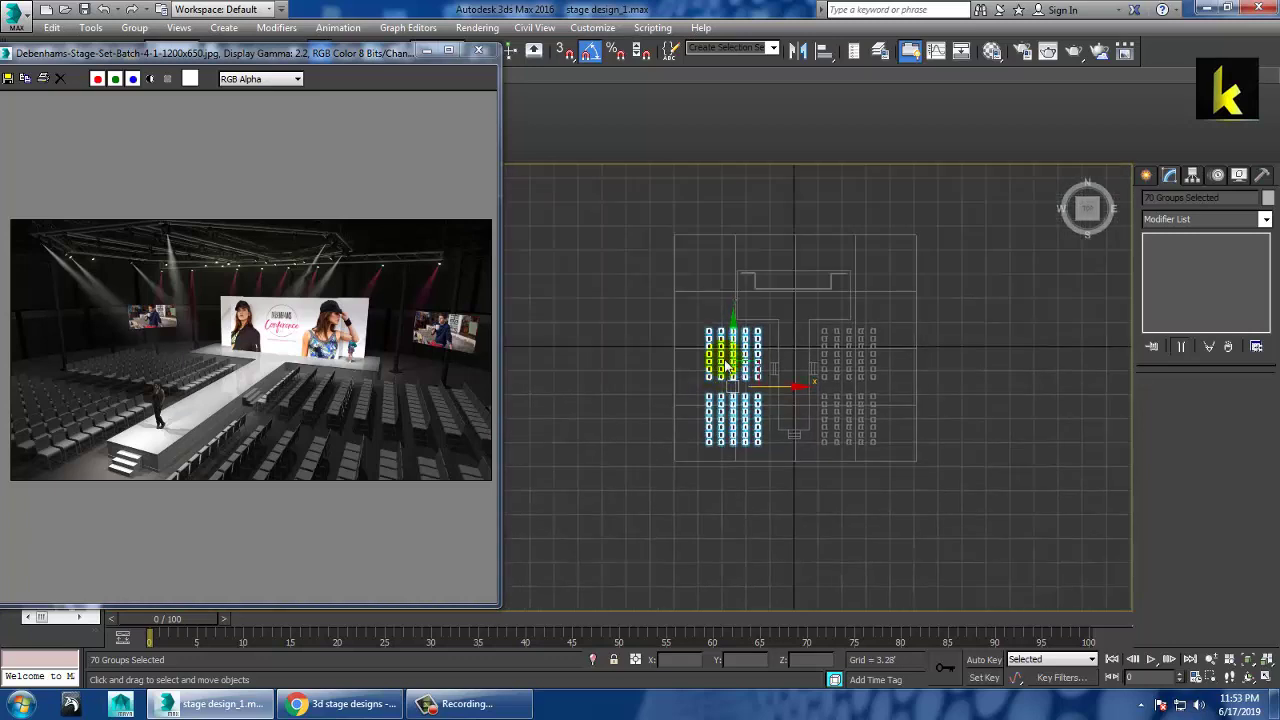
Step: Draw an AEC Extended wall, 0.164' wide and 3.15' high, around the back and both sides of the floor in Top view
left_click(1146, 175)
left_click(1170, 200)
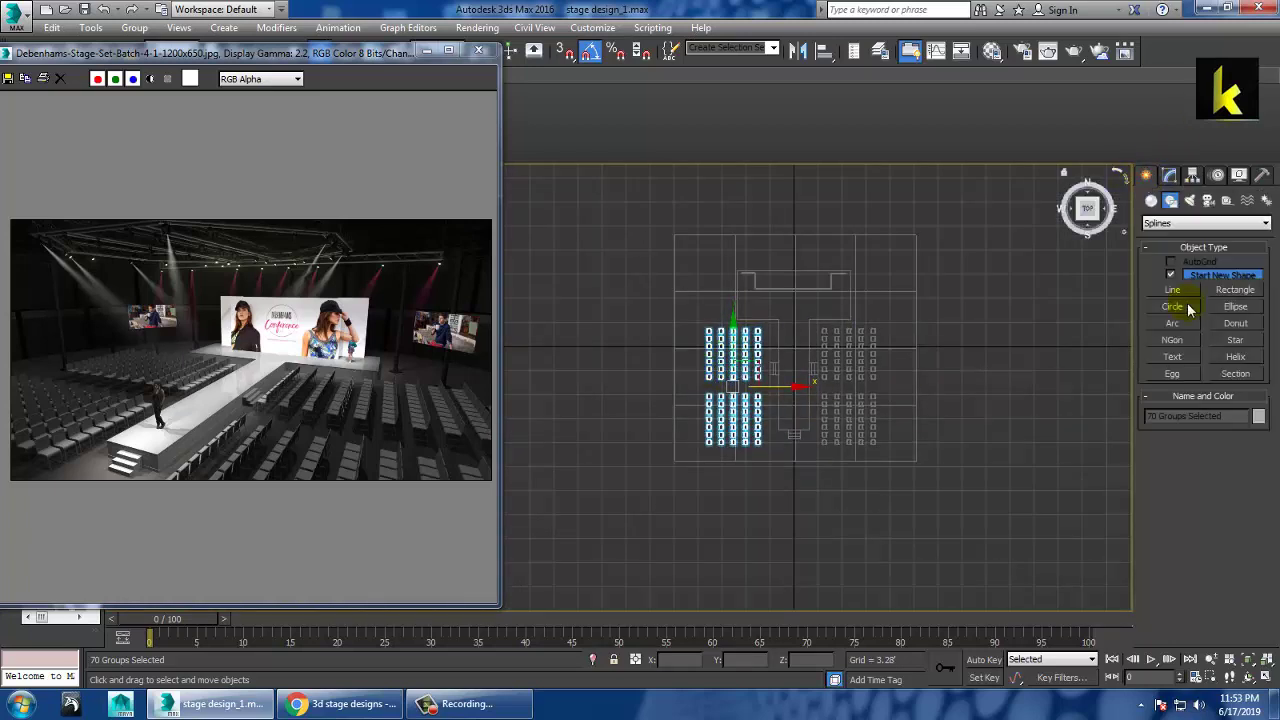
left_click(1151, 201)
left_click(1188, 224)
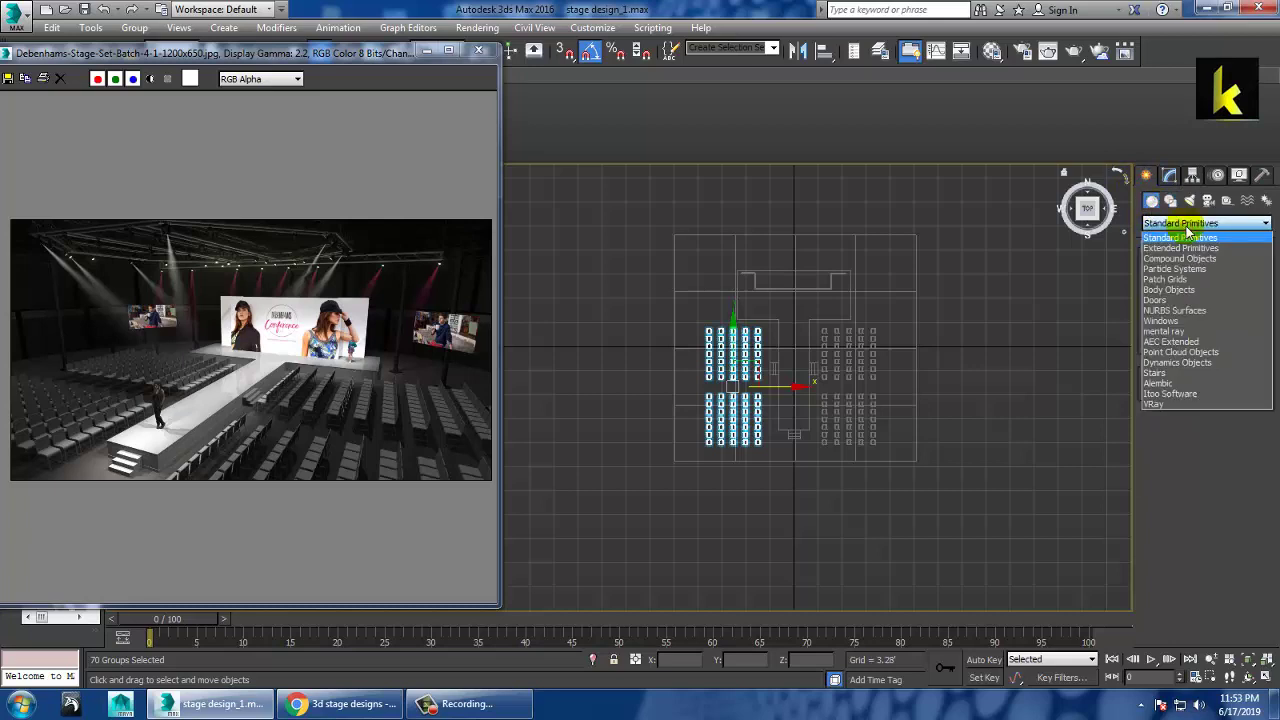
left_click(1180, 342)
left_click(1176, 293)
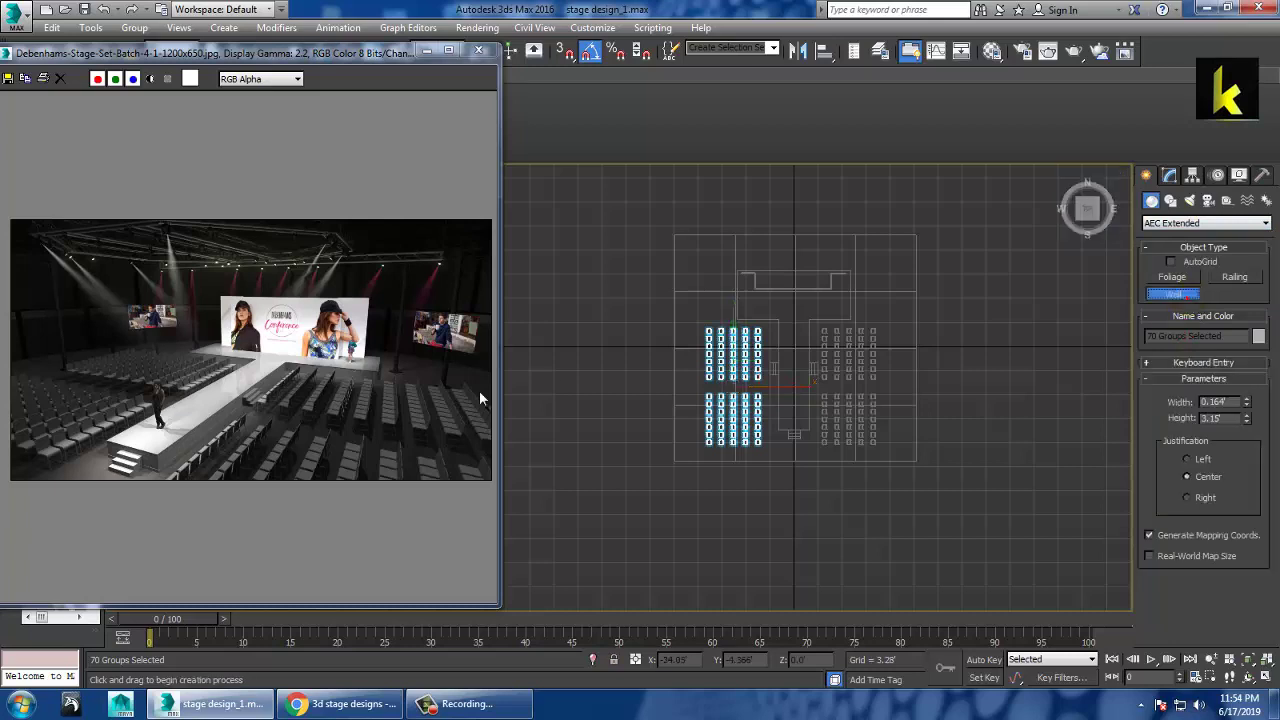
middle_click_drag(749, 424, 770, 430)
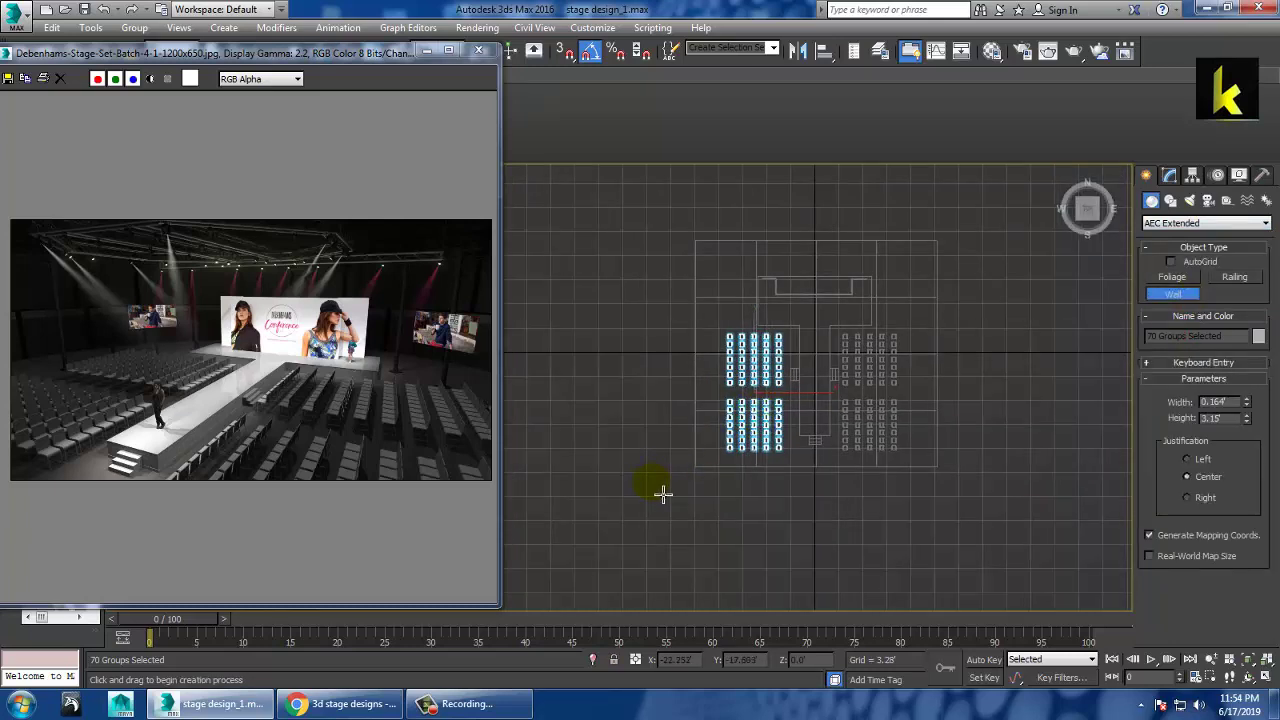
left_click_drag(655, 480, 666, 229)
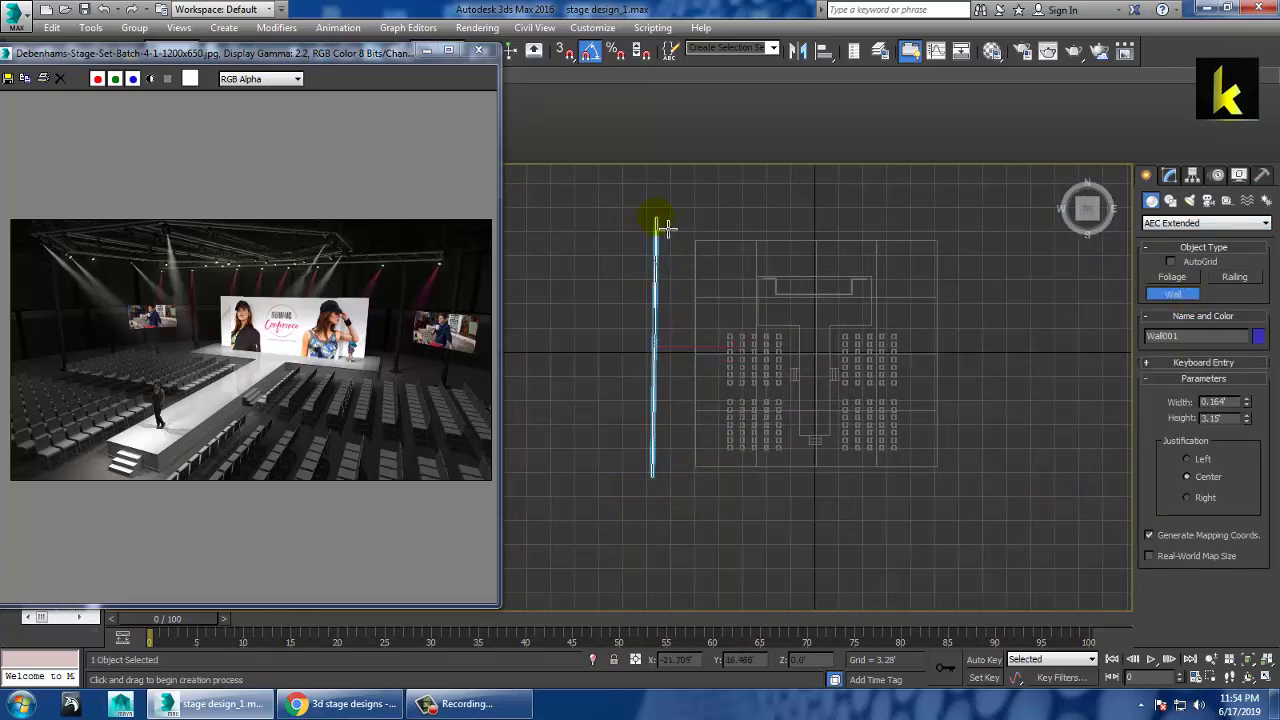
left_click(664, 226)
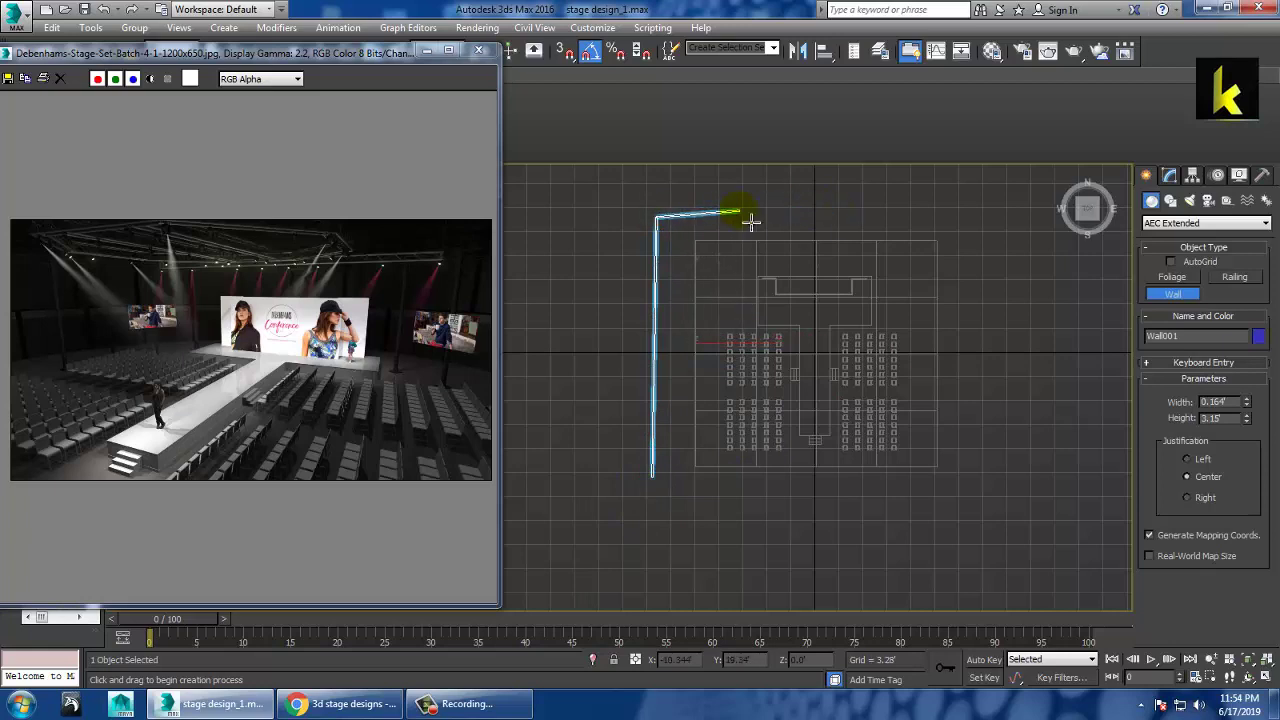
left_click(800, 206)
left_click(1013, 256)
left_click(1010, 495)
right_click(1010, 497)
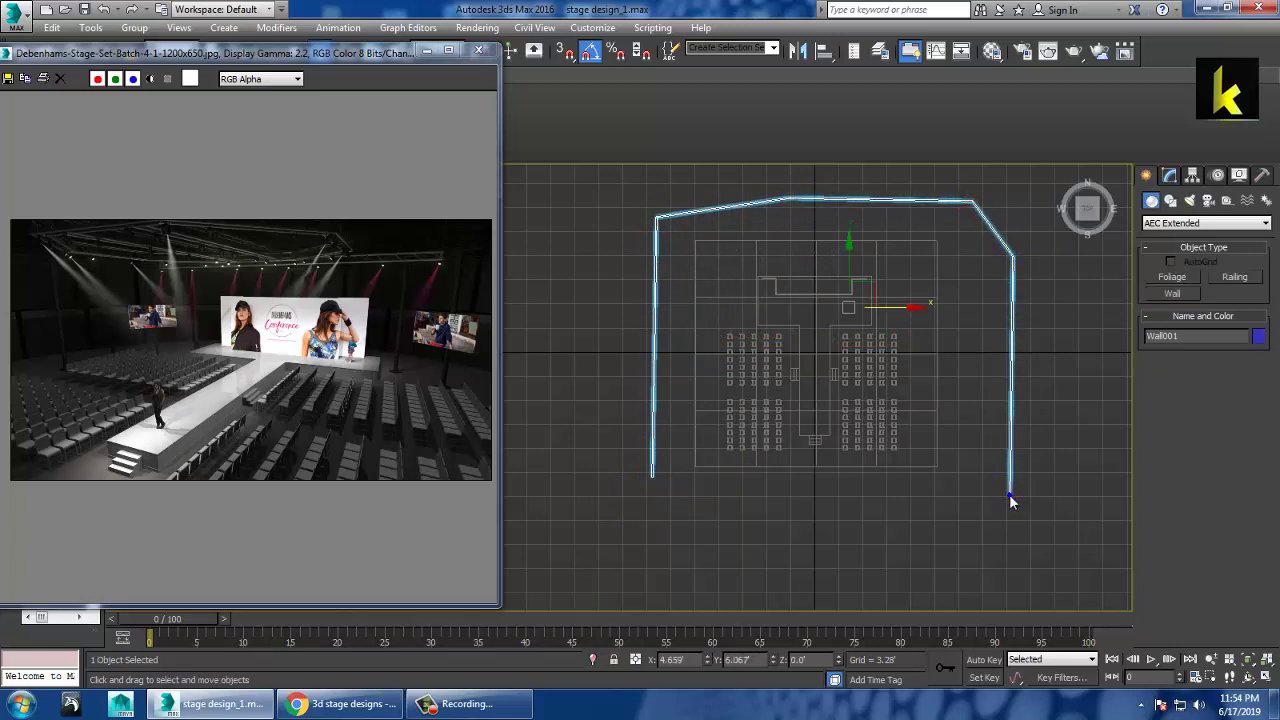
Step: Check the wall around the stage in Perspective and convert it to an Editable Poly
key("alt+w")
right_click(1030, 504)
key("alt+w")
middle_click_drag(908, 432, 1134, 364, "alt")
left_click(1170, 175)
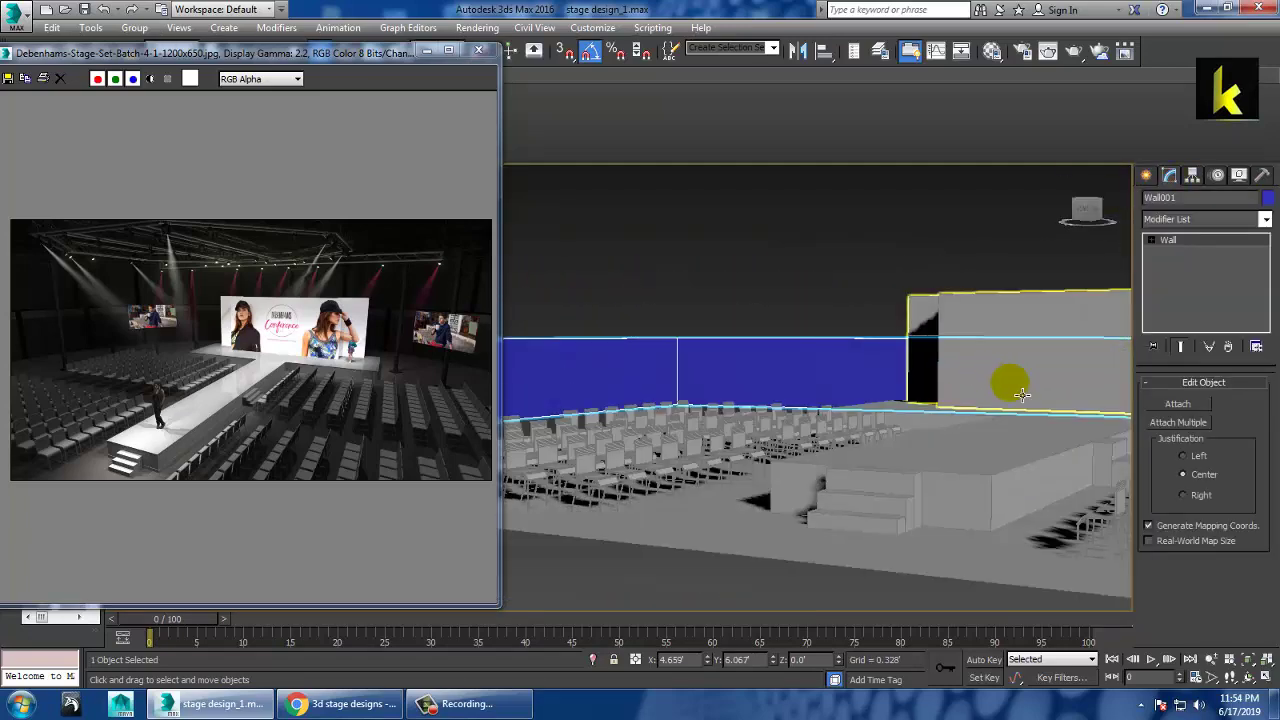
key("r")
scroll(815, 363, "down", 5)
right_click(772, 346)
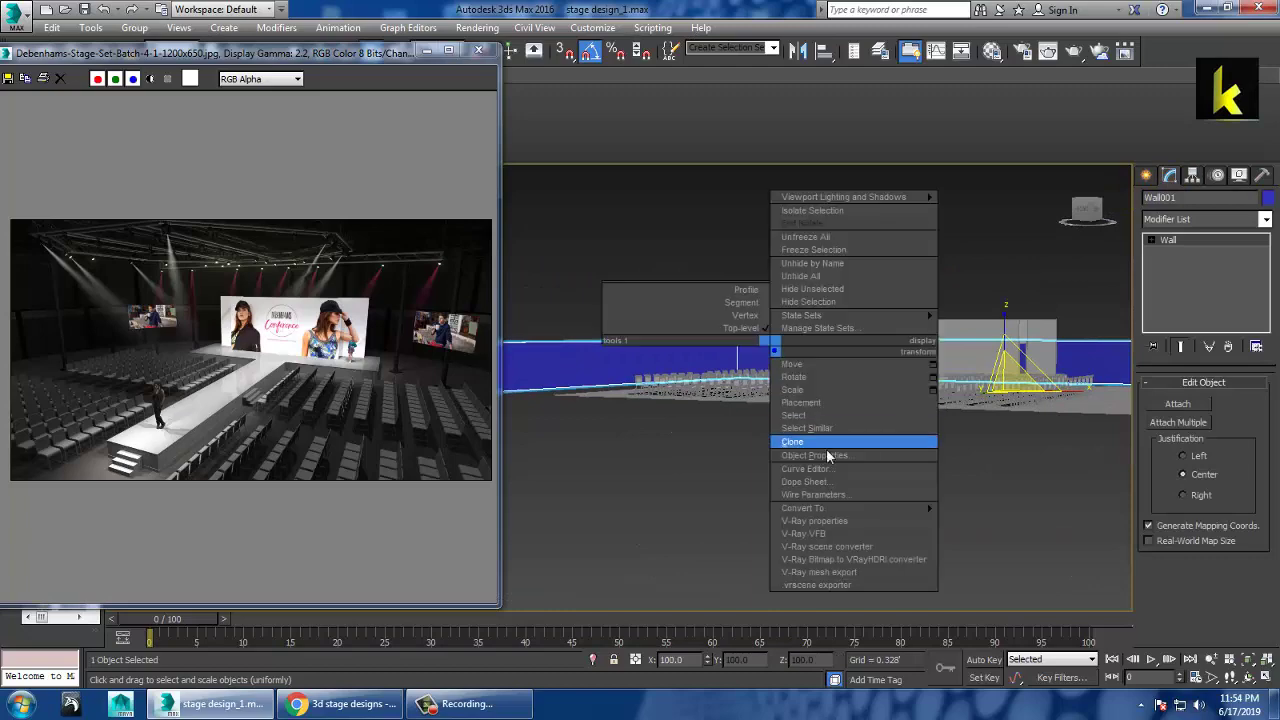
mouse_move(857, 511)
left_click(1017, 534)
Step: Select all vertices along the wall's upper edge in Front view
key("alt+w")
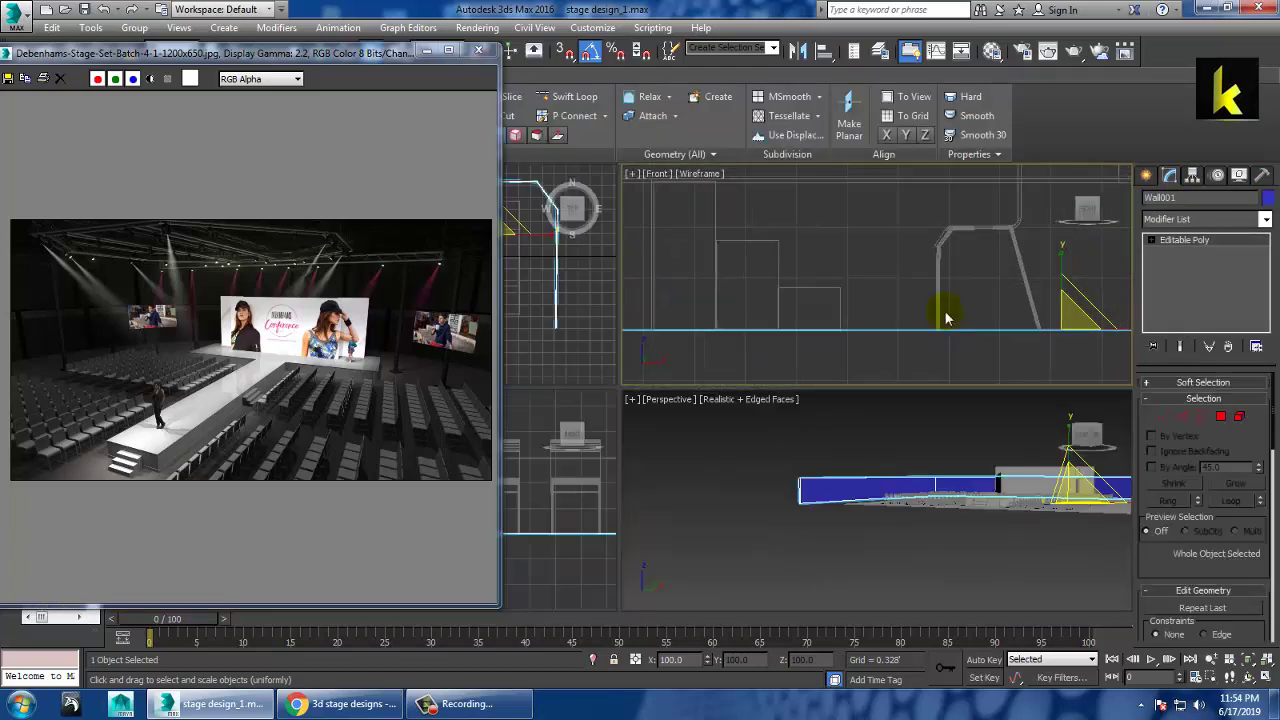
key("alt+w")
scroll(893, 343, "down", 2)
scroll(893, 343, "down", 5)
middle_click_drag(897, 343, 885, 393)
key("1")
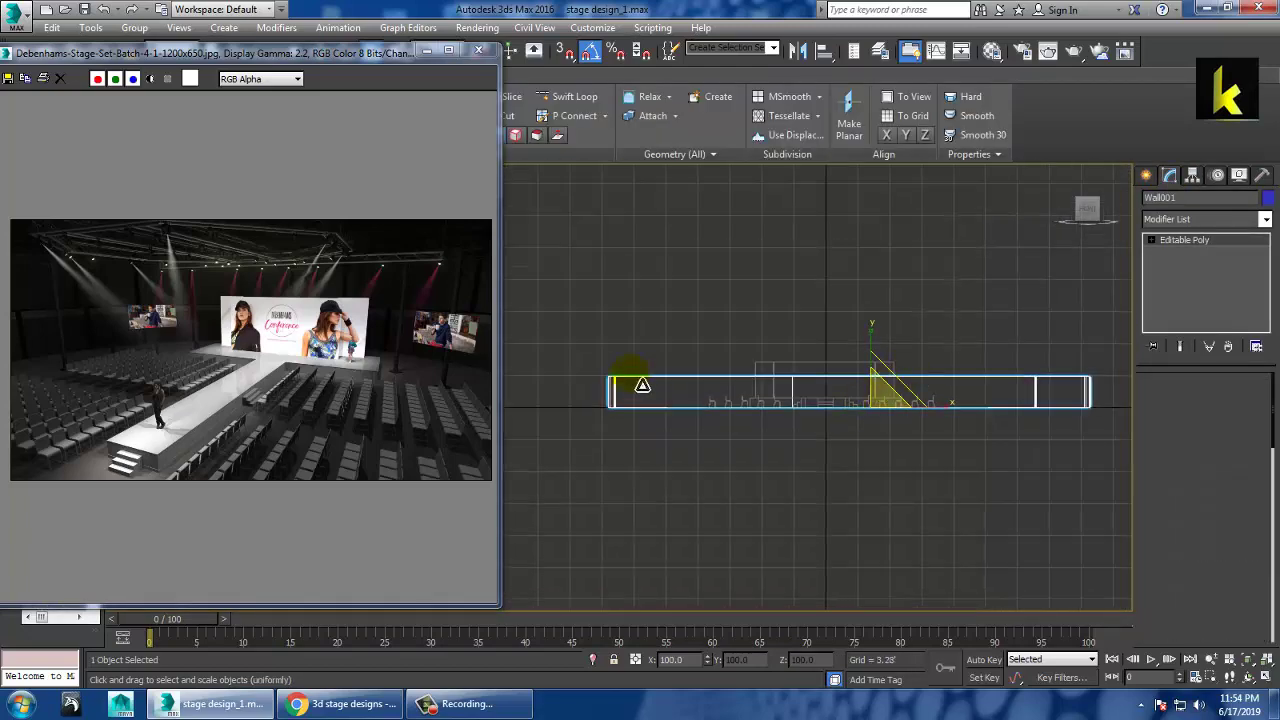
key("q")
left_click_drag(554, 341, 854, 398)
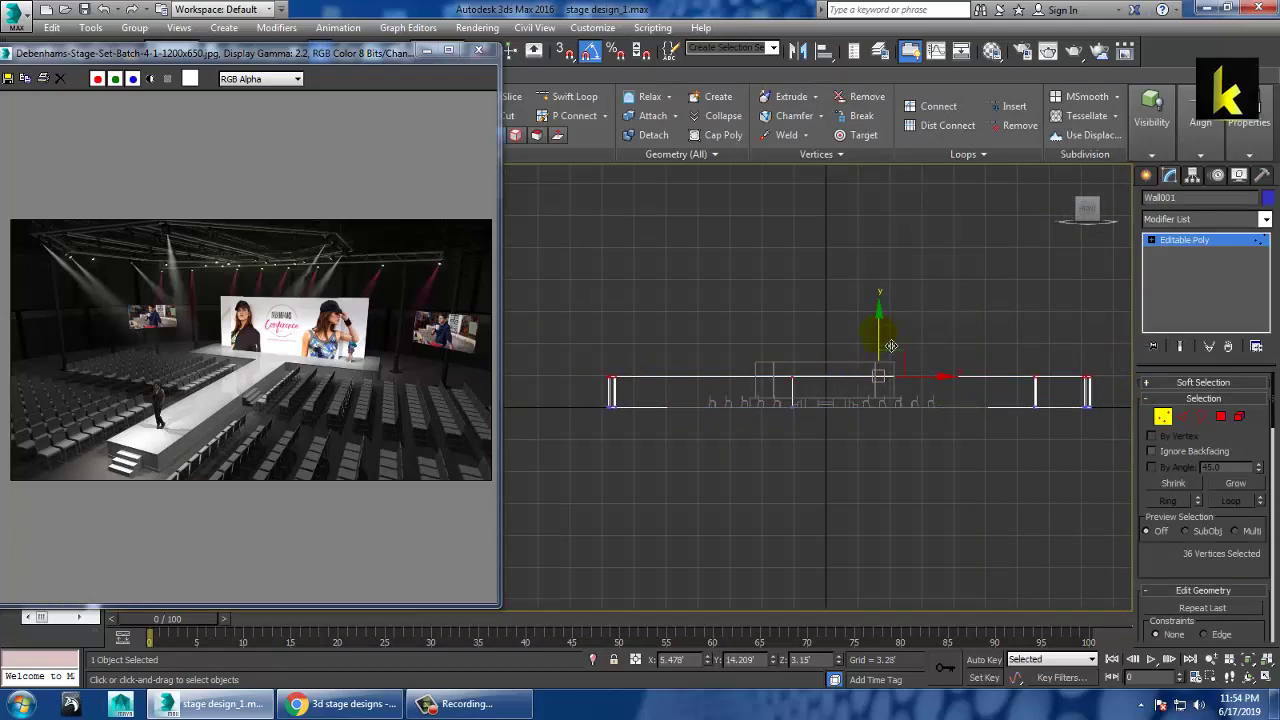